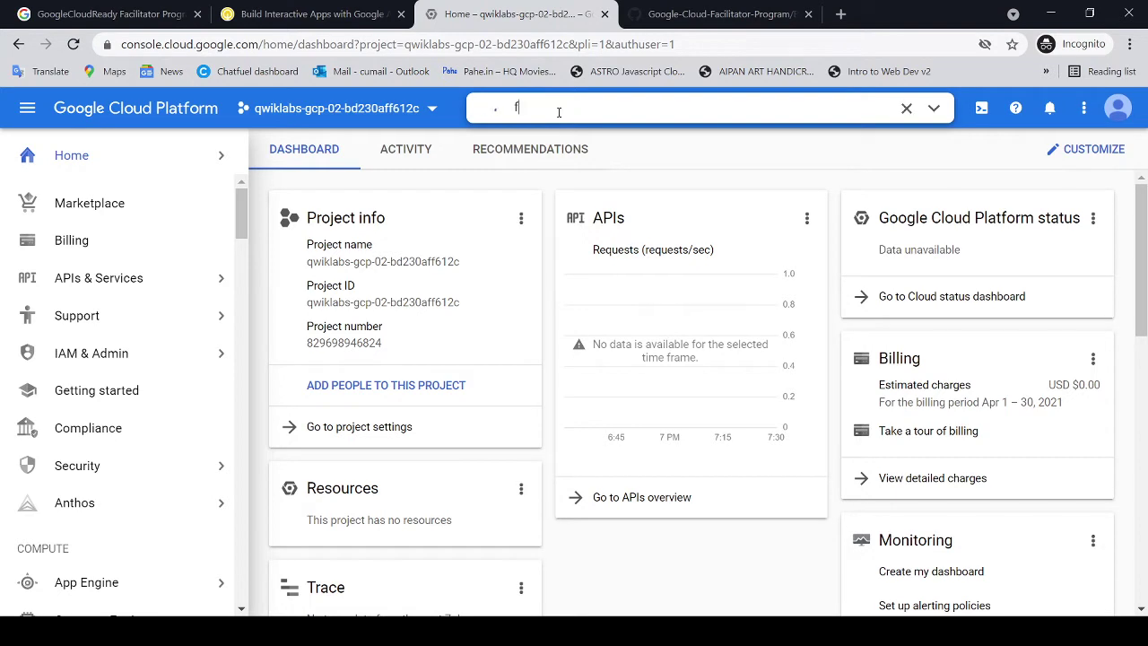
# Search the console for "function" and open the Cloud Functions product page
pyautogui.write('tion')
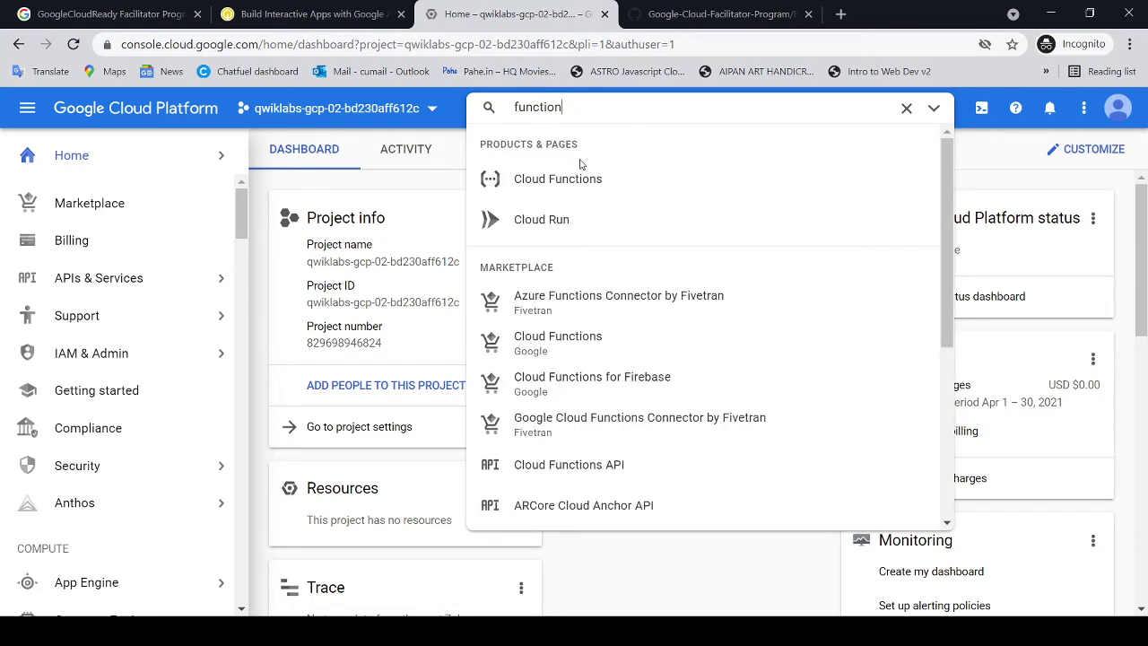
pyautogui.click(579, 185)
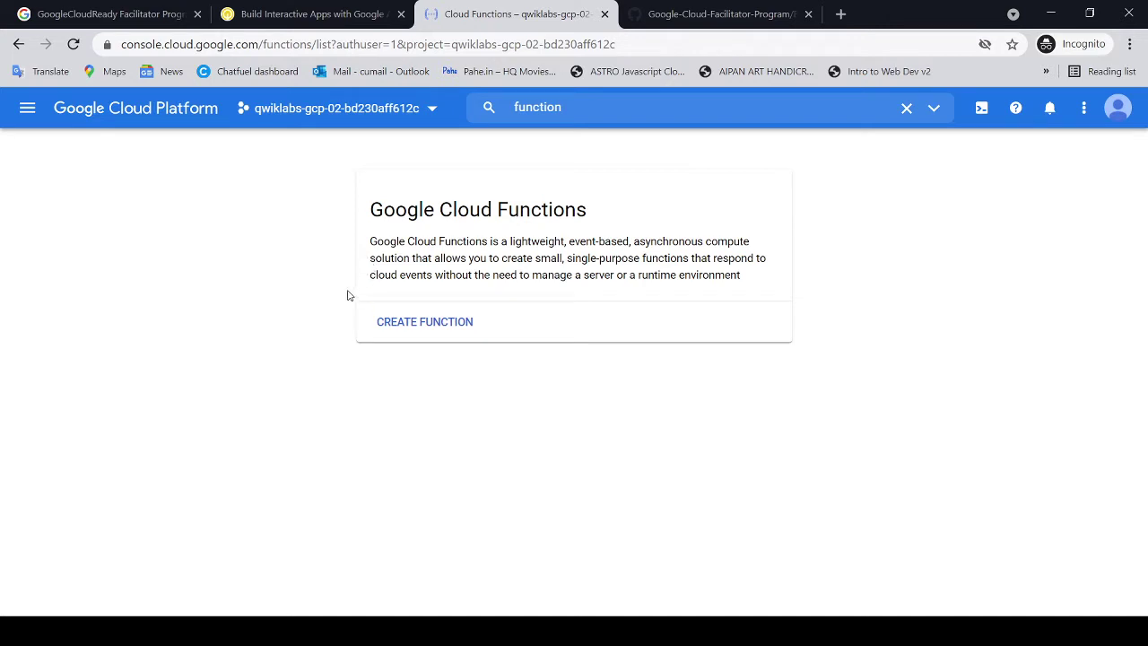
# Read the Task 1 instructions in the Qwiklabs lab page, including the language, entry point and invoker requirements
pyautogui.click(306, 25)
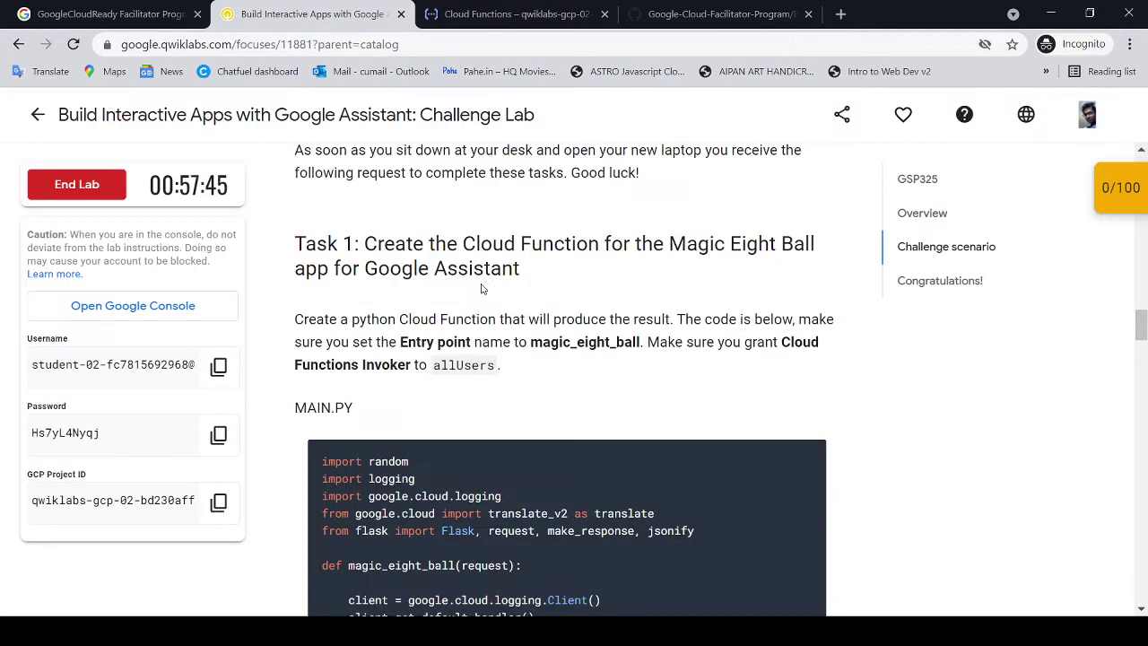
pyautogui.moveTo(364, 247); pyautogui.dragTo(538, 289)
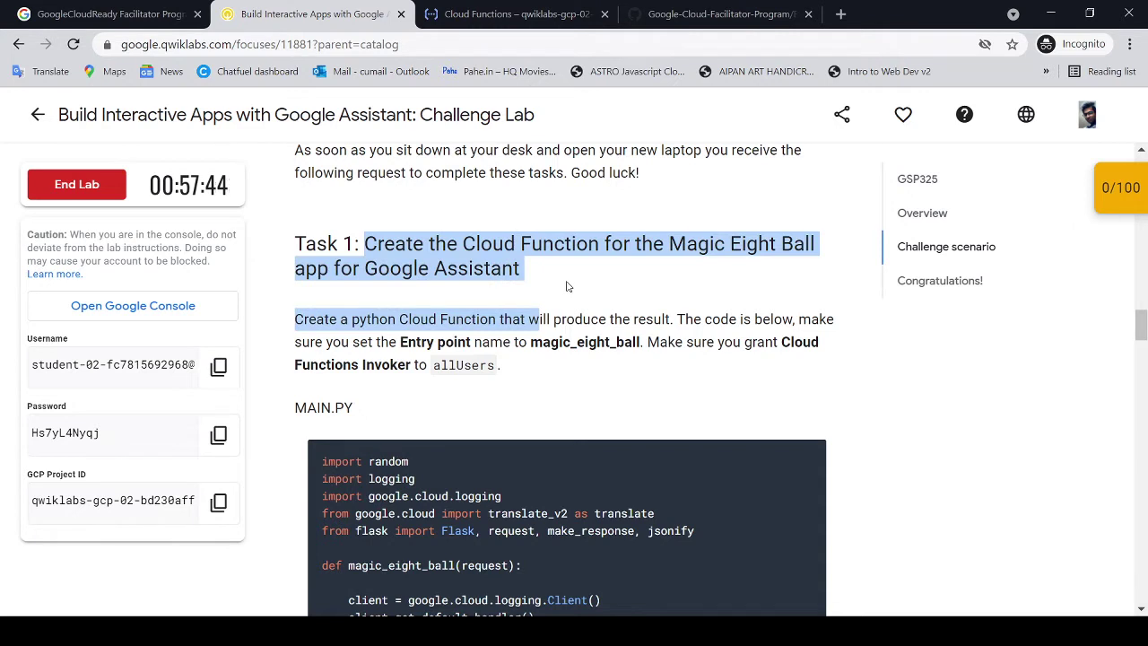
pyautogui.moveTo(379, 319); pyautogui.dragTo(826, 319)
pyautogui.moveTo(340, 342); pyautogui.dragTo(649, 350)
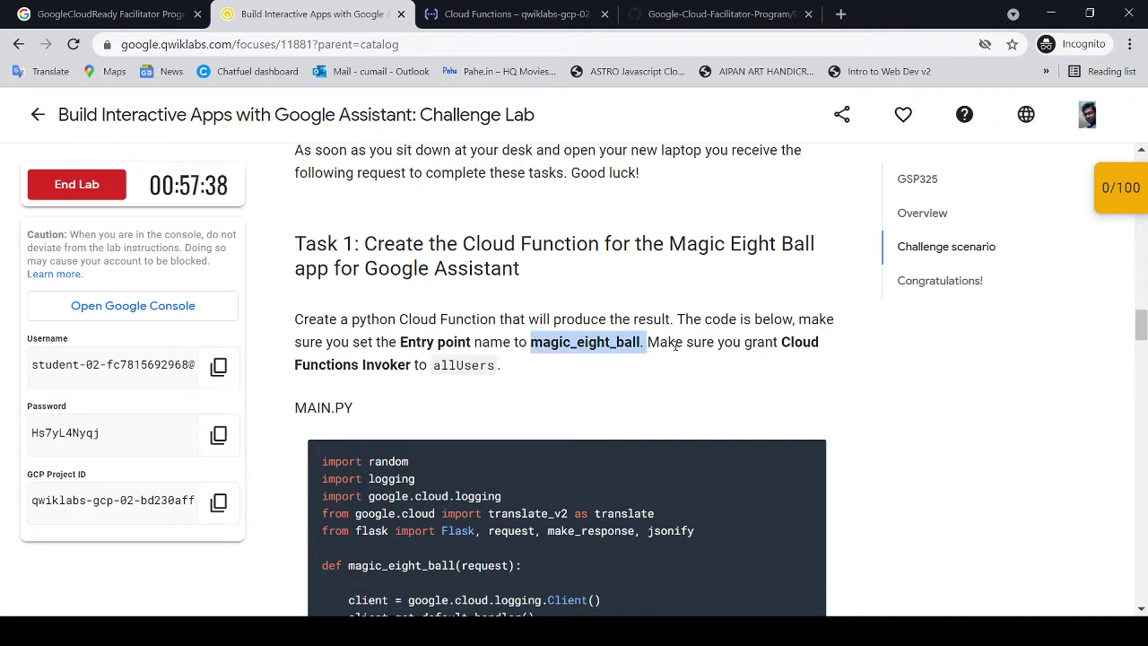
pyautogui.moveTo(776, 341); pyautogui.dragTo(820, 351)
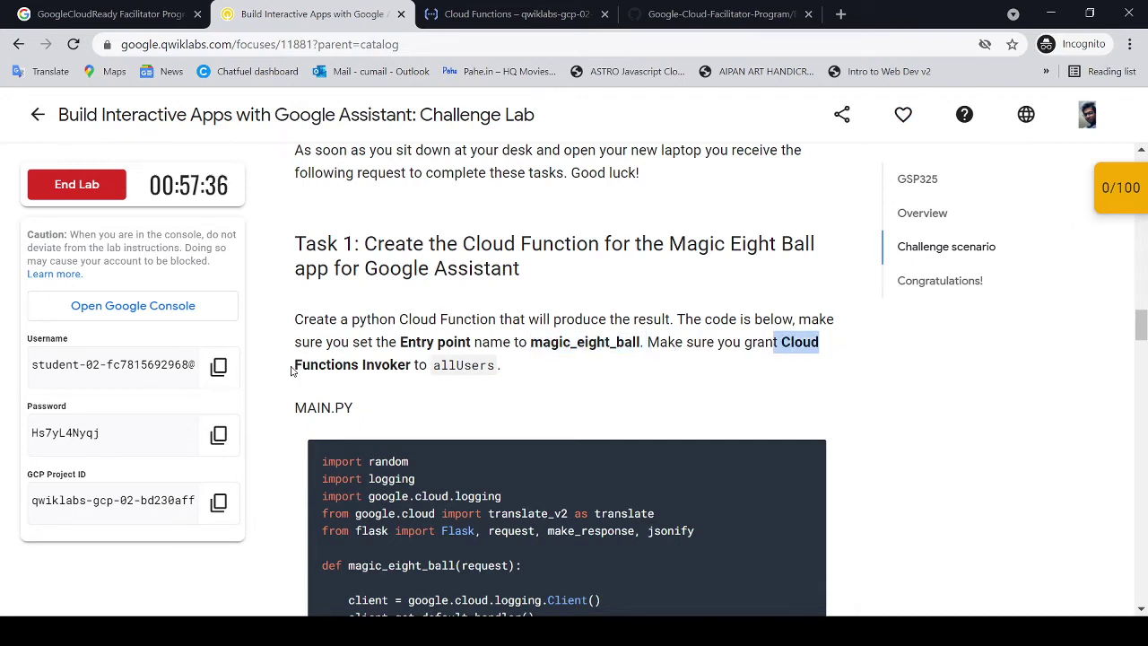
pyautogui.moveTo(291, 368); pyautogui.dragTo(507, 366)
pyautogui.click(658, 314)
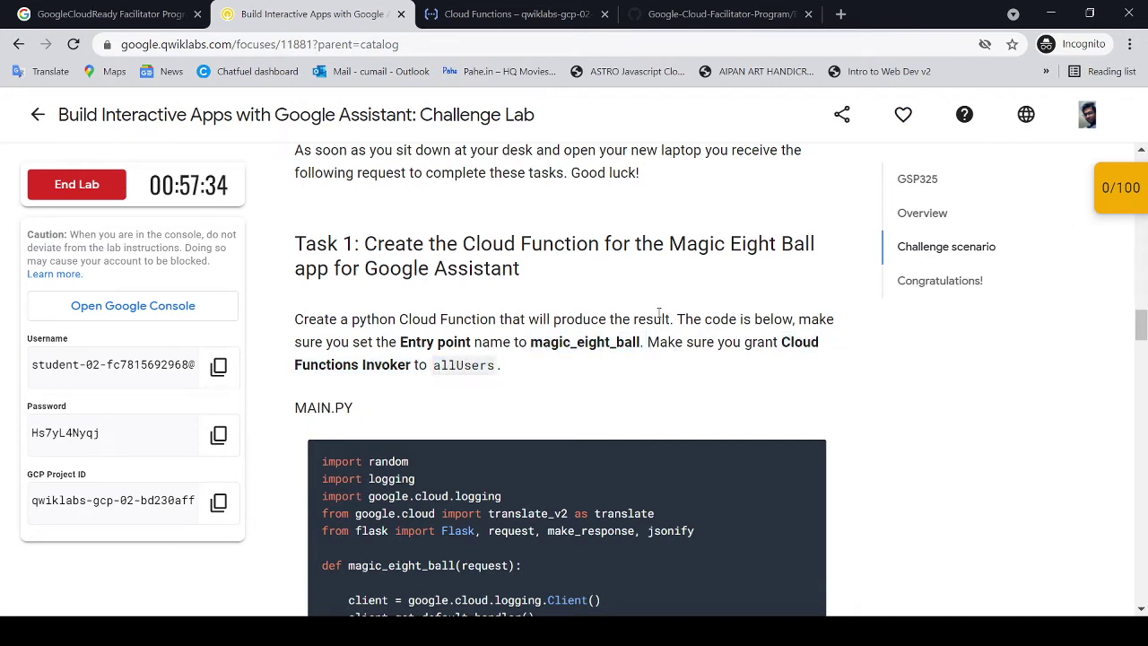
# Return to the Cloud Functions page and start creating a function
pyautogui.click(536, 20)
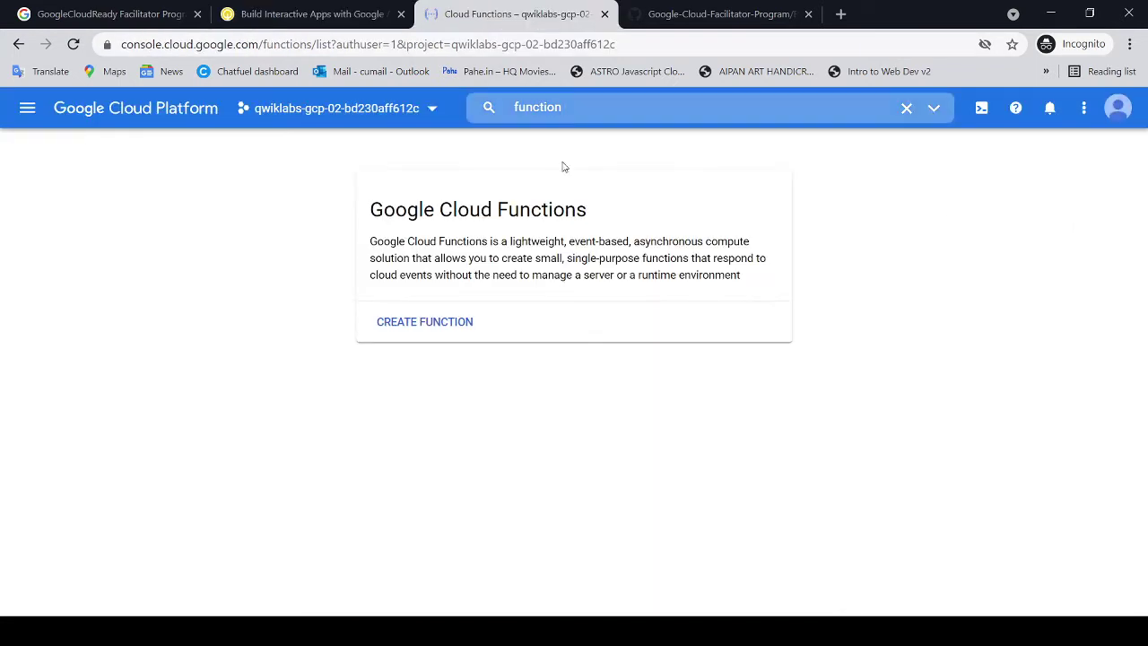
pyautogui.click(409, 328)
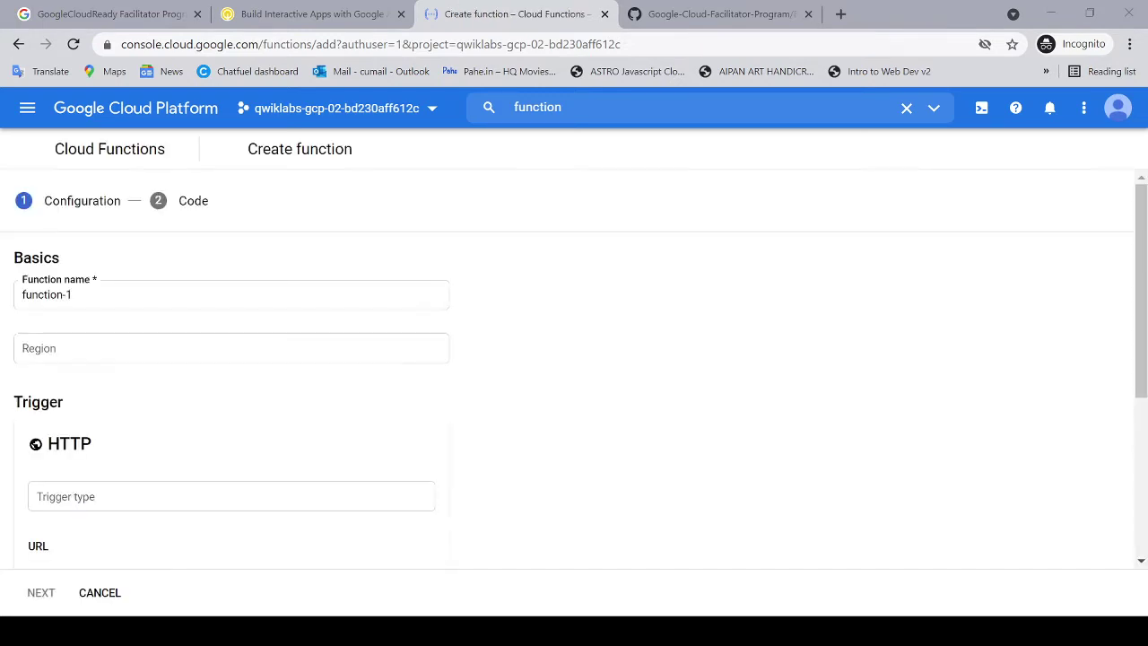
pyautogui.click(456, 145)
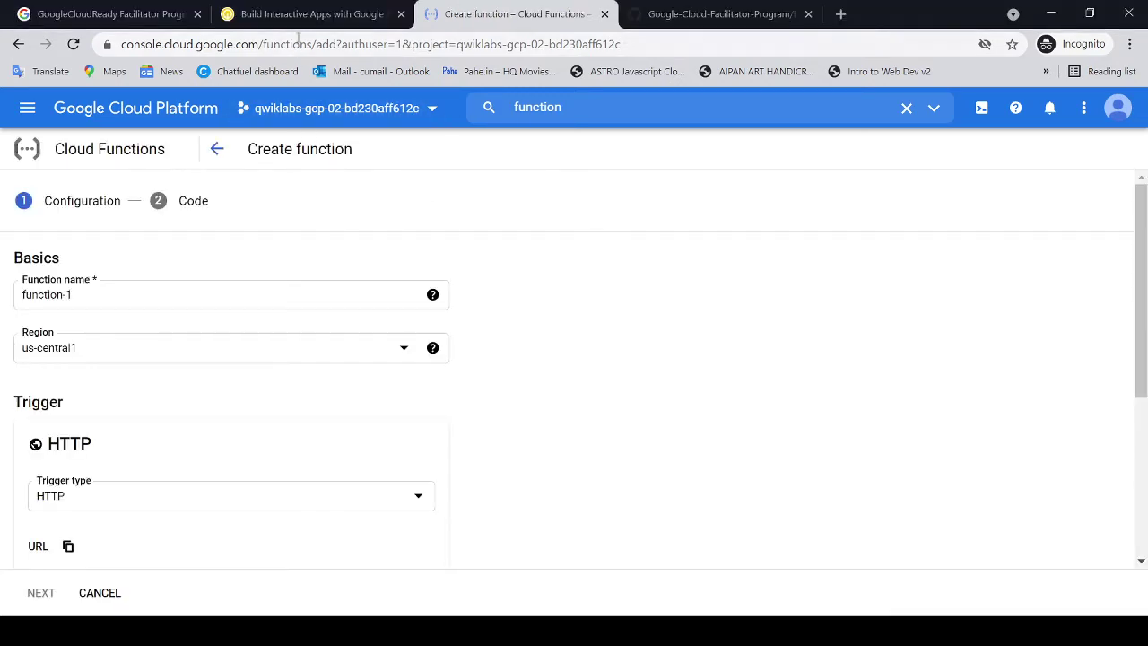
# Copy magic_eight_ball from the lab's Task 1 text and set it as the function name
pyautogui.click(307, 15)
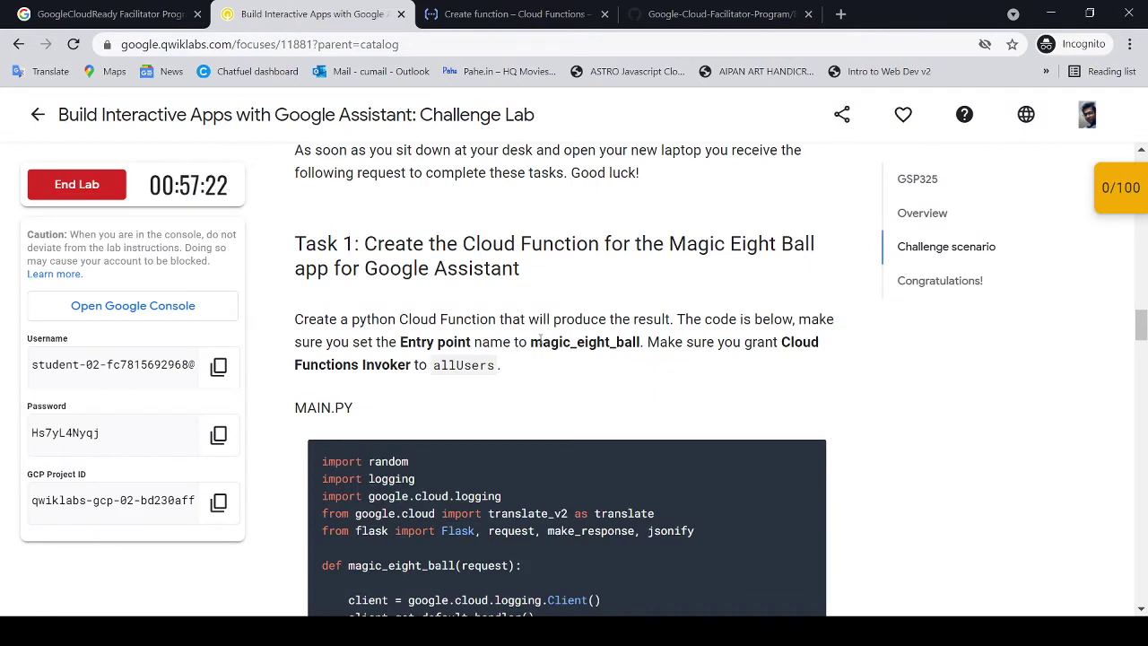
pyautogui.moveTo(530, 342); pyautogui.dragTo(642, 343)
pyautogui.hotkey('ctrl', 'c')
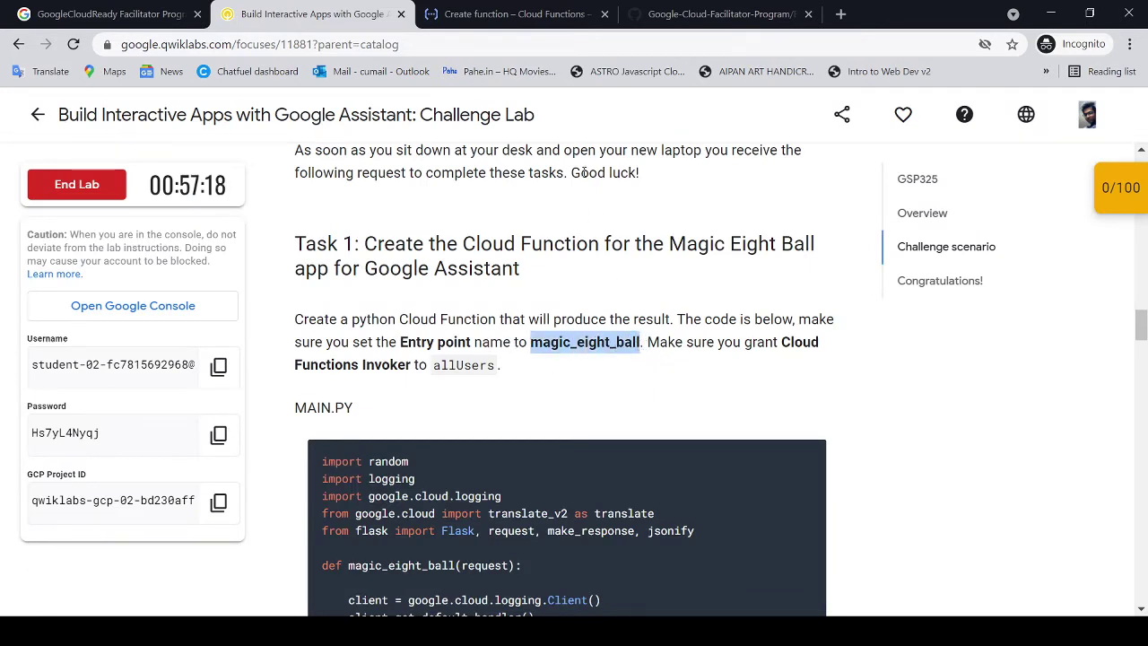
pyautogui.click(516, 13)
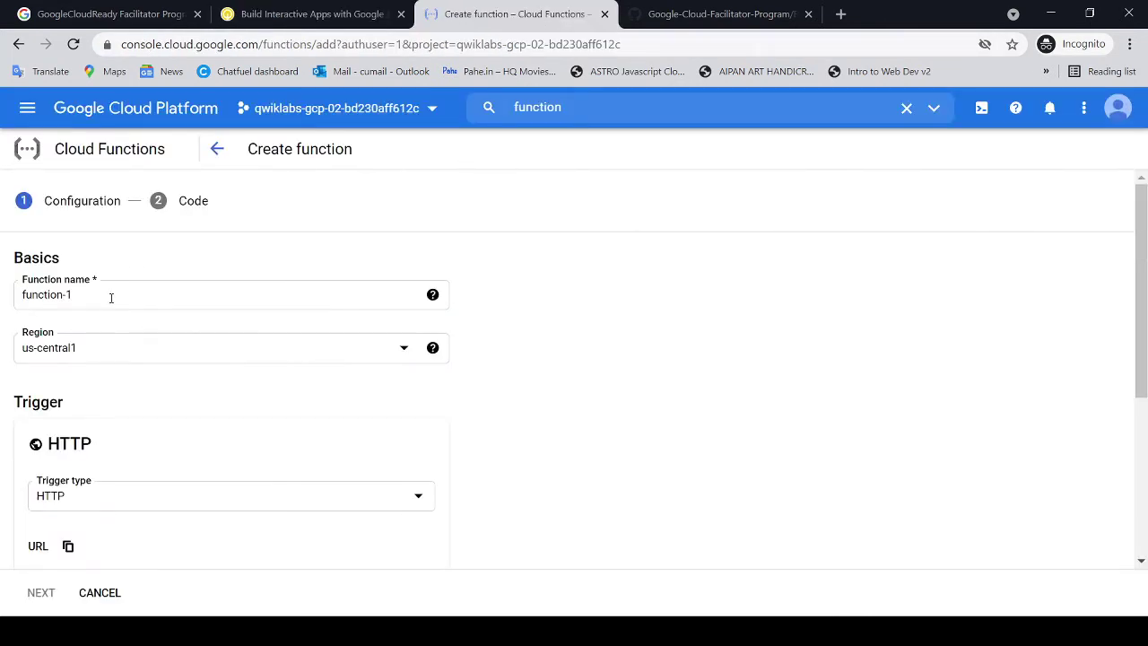
pyautogui.moveTo(111, 298); pyautogui.dragTo(18, 299)
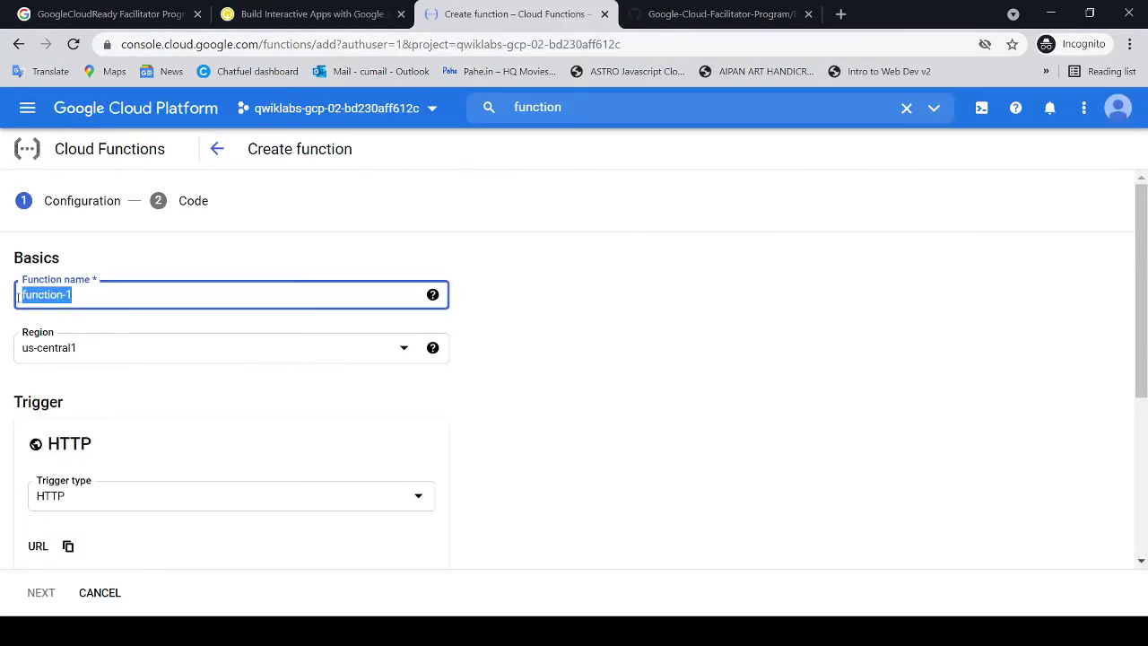
pyautogui.hotkey('ctrl', 'v')
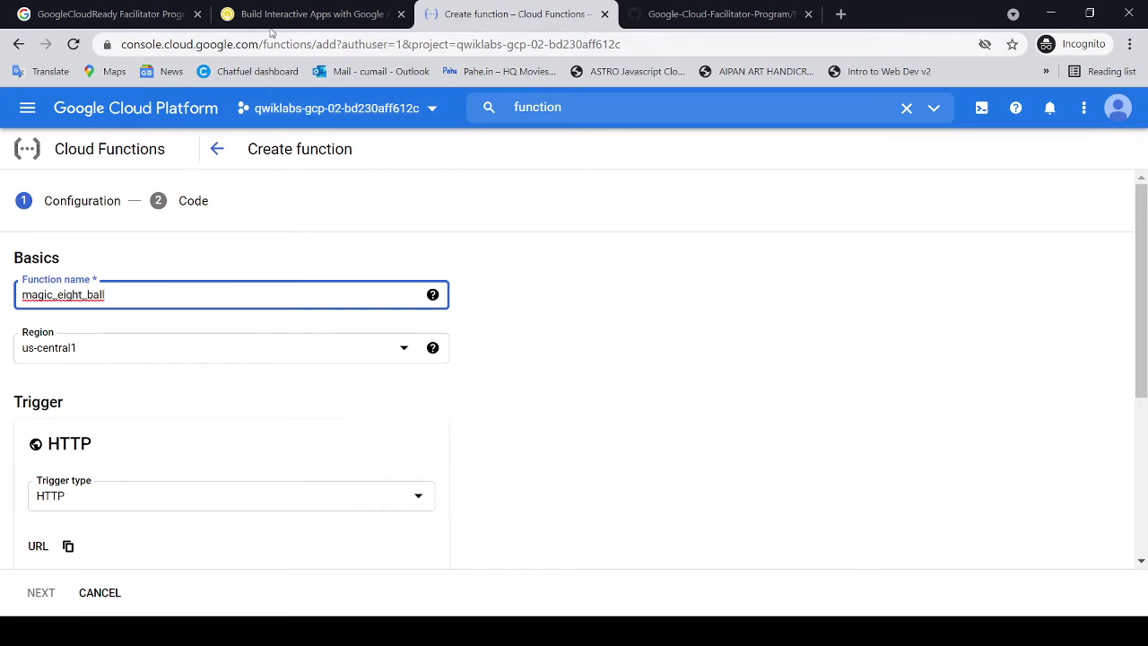
# Check the lab's Task 1 text for the Cloud Functions Invoker requirement, then return to the function form
pyautogui.click(305, 13)
pyautogui.moveTo(688, 342); pyautogui.dragTo(820, 344)
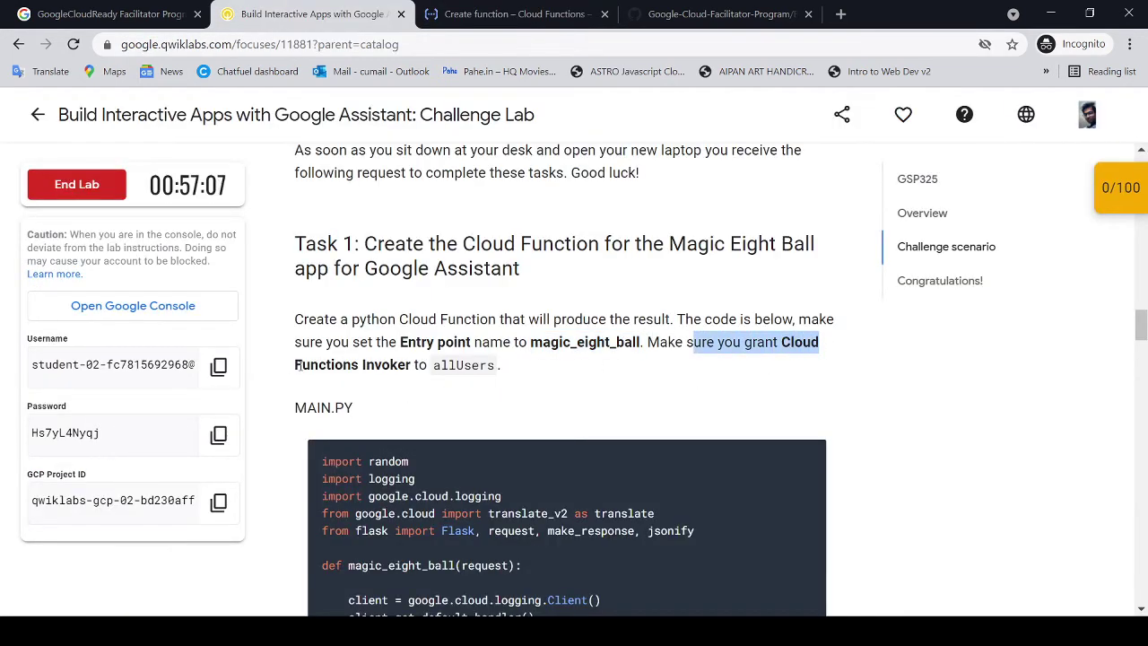
pyautogui.moveTo(296, 364); pyautogui.dragTo(530, 364)
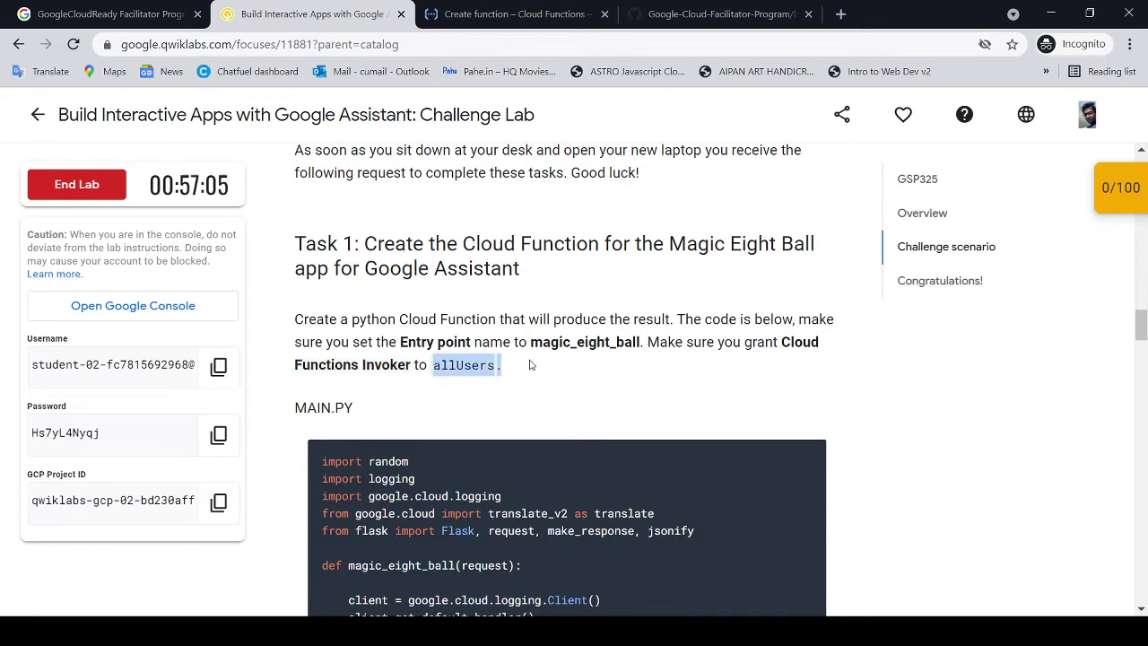
pyautogui.click(534, 23)
# Examine the function name rules, HTTP trigger authentication options and runtime settings in the function configuration
pyautogui.click(432, 294)
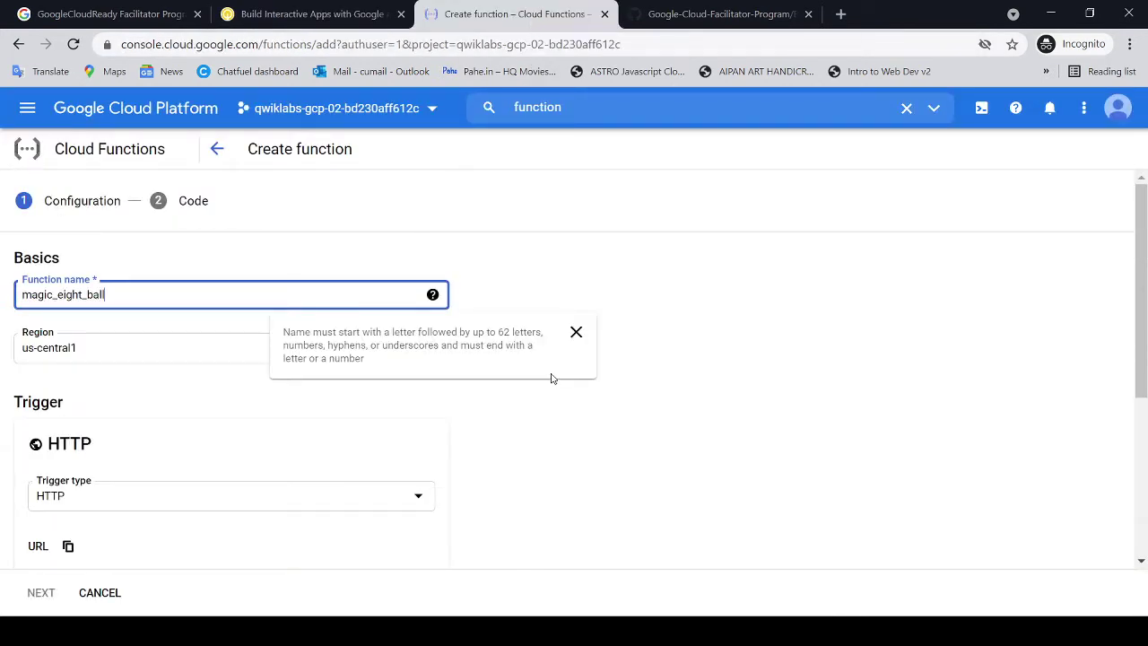
pyautogui.scroll(-2, 671, 347)
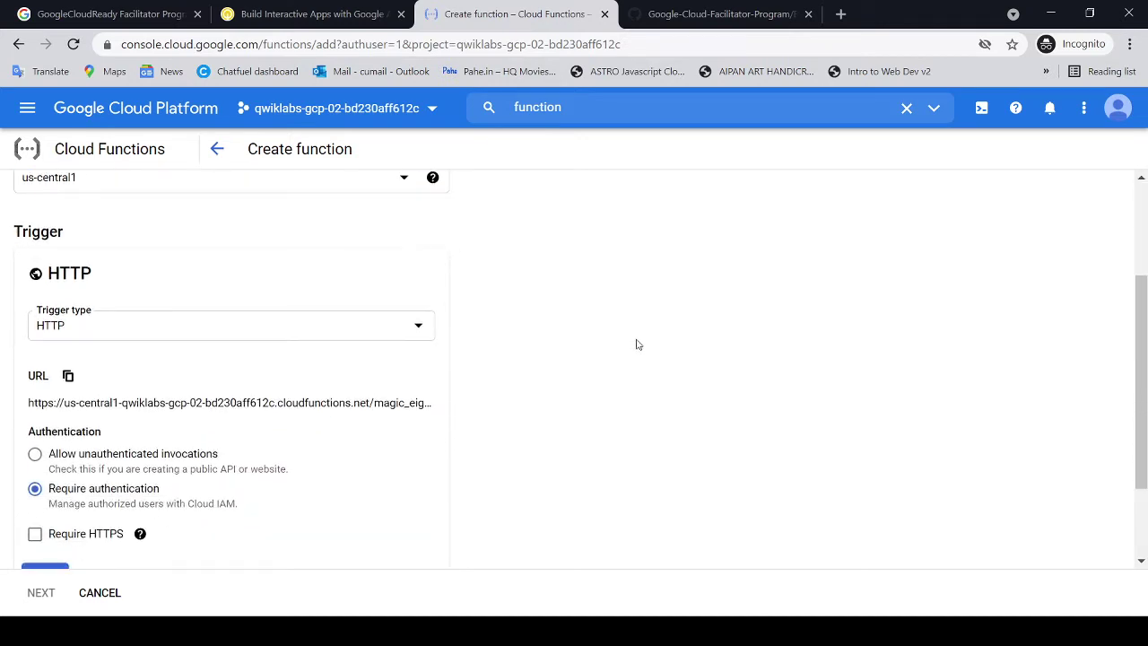
pyautogui.scroll(-1, 638, 344)
pyautogui.scroll(-1, 637, 344)
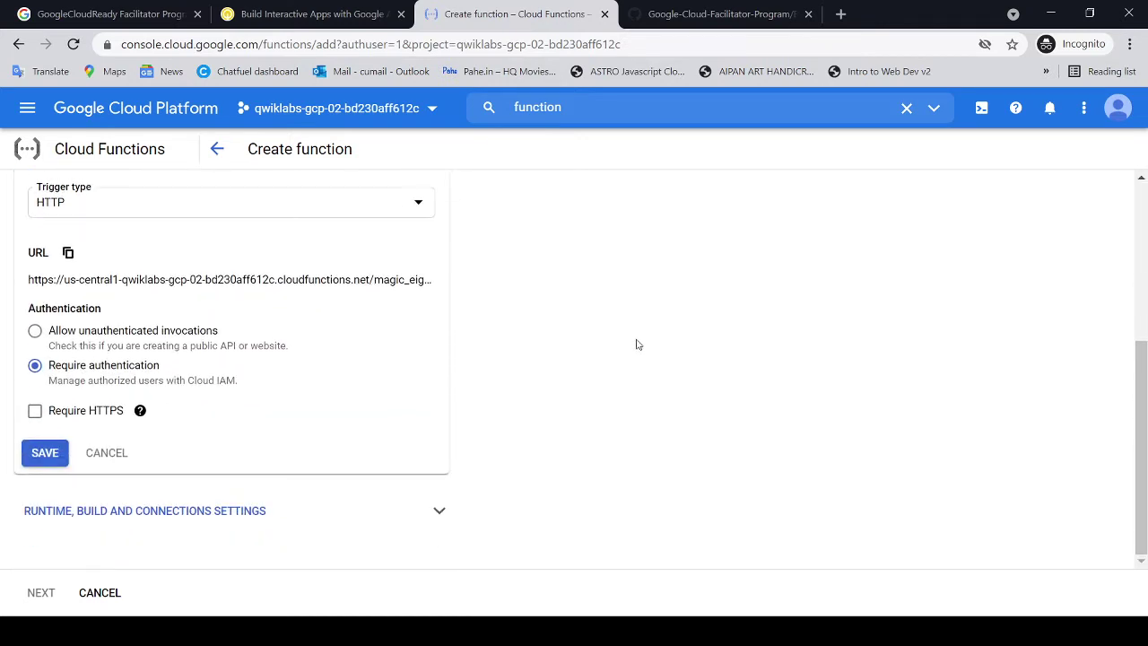
pyautogui.click(438, 511)
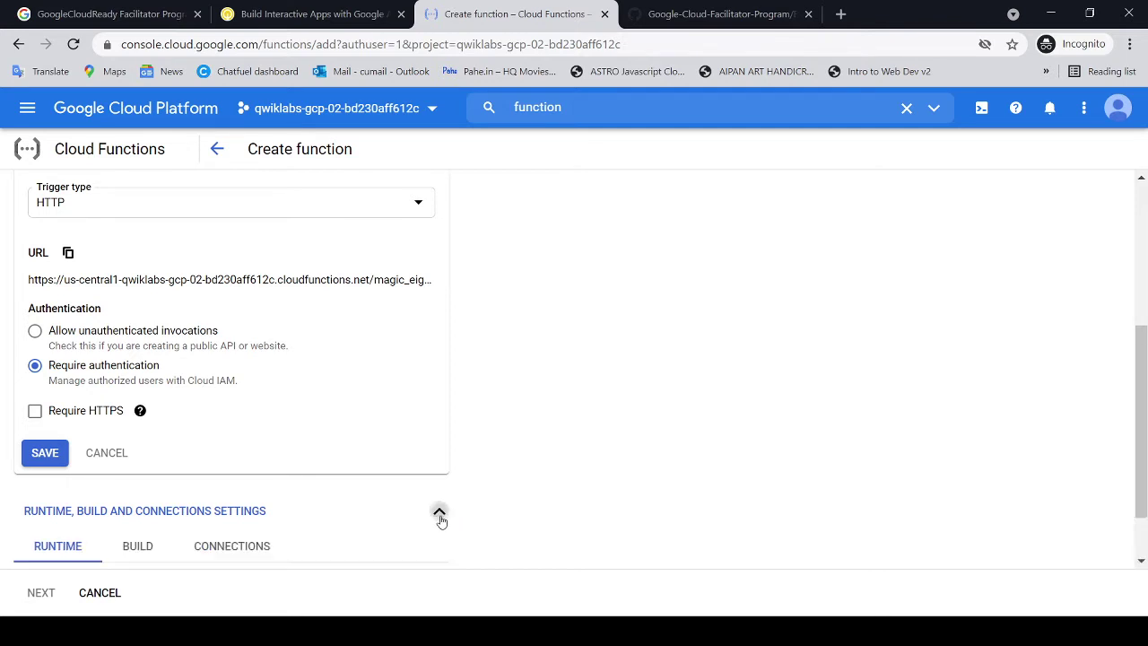
pyautogui.scroll(-3, 558, 442)
pyautogui.scroll(-1, 558, 444)
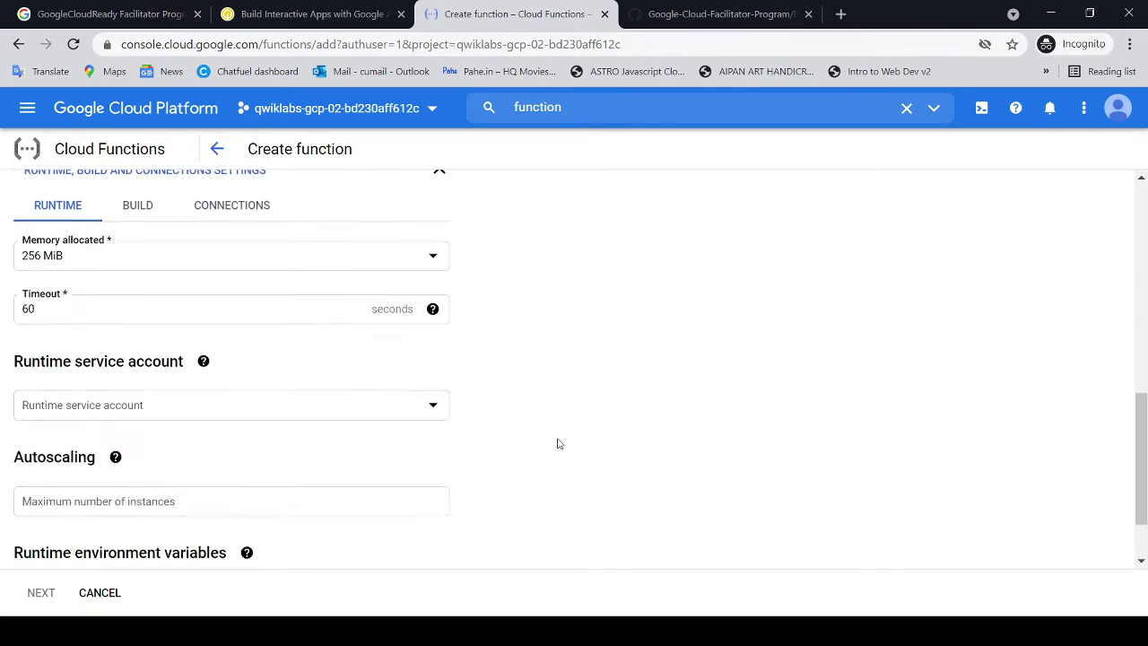
# Compare the lab requirement with the remaining runtime, build and connections settings, then look over the trigger authentication options
pyautogui.click(310, 14)
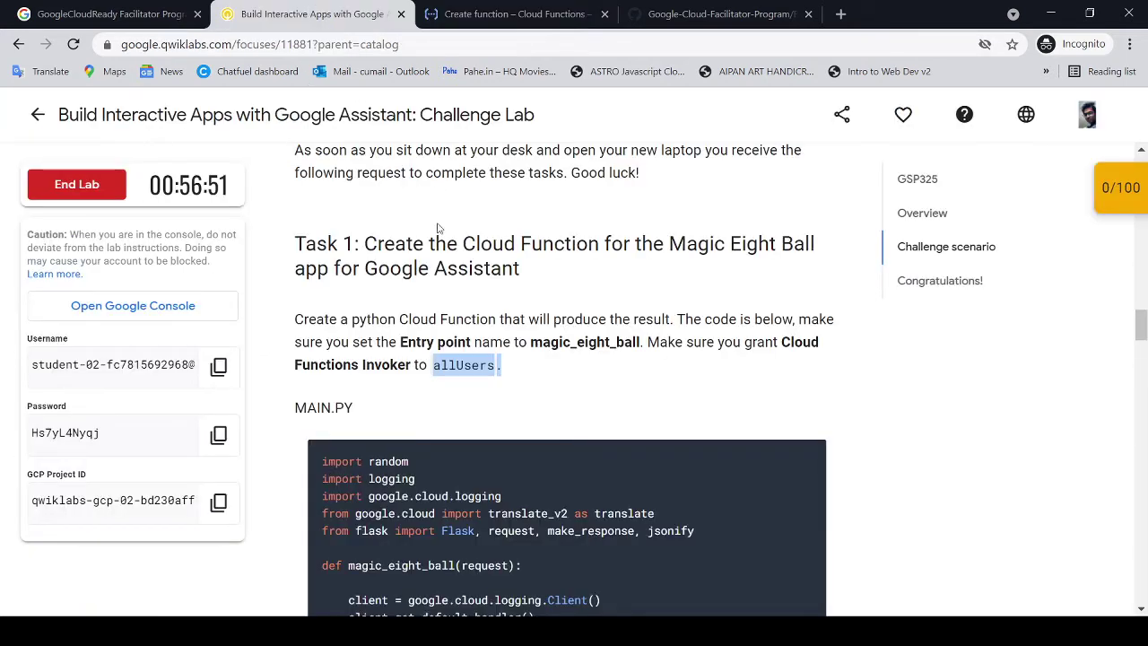
pyautogui.click(502, 16)
pyautogui.scroll(-2, 532, 432)
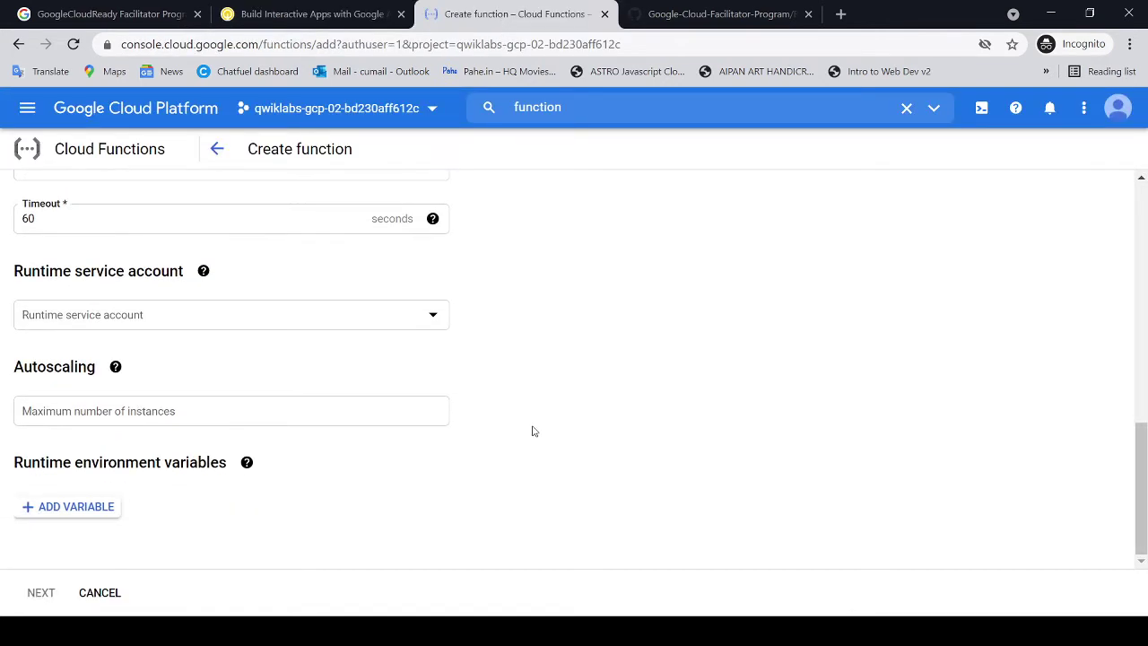
pyautogui.scroll(2, 532, 432)
pyautogui.click(145, 287)
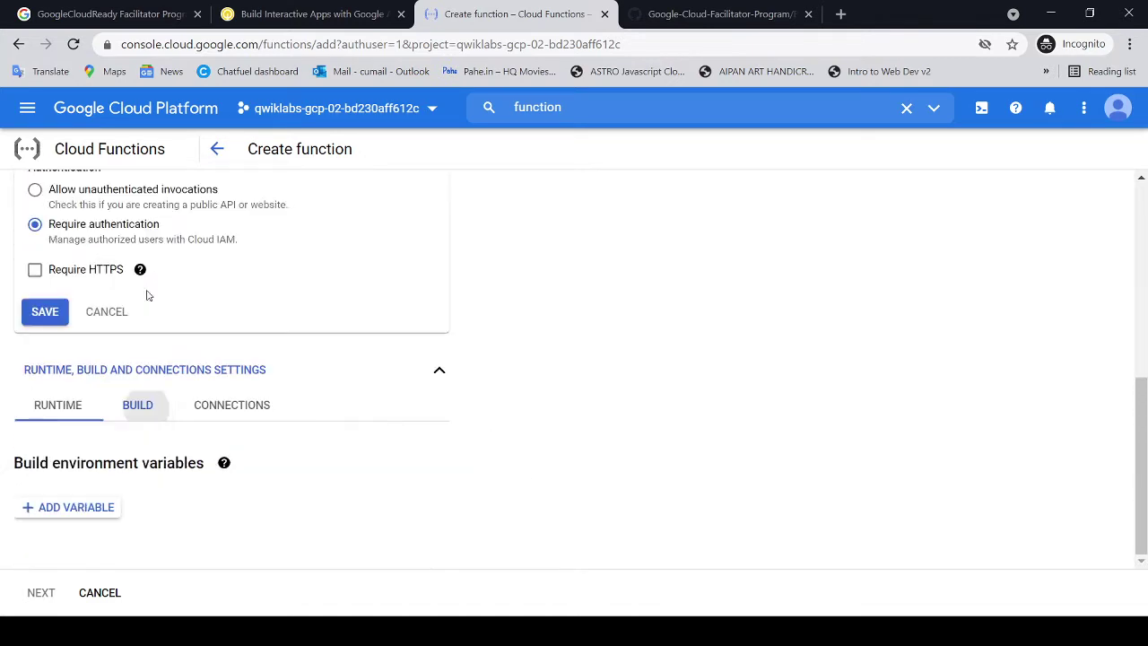
pyautogui.click(273, 405)
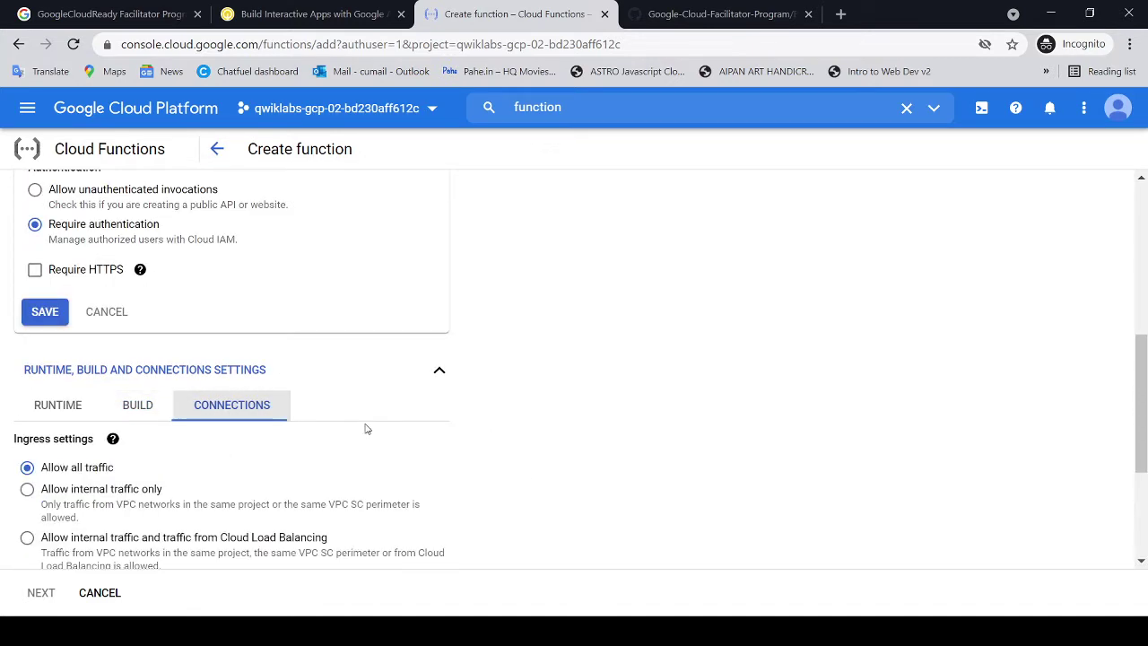
pyautogui.scroll(-3, 367, 430)
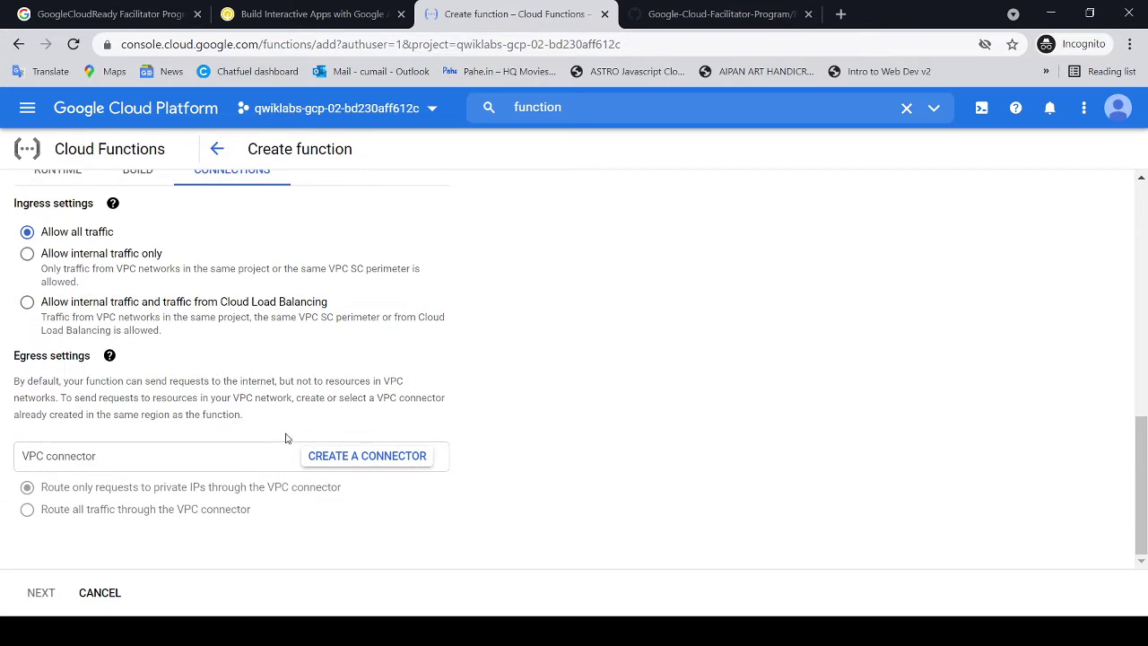
pyautogui.scroll(5, 287, 437)
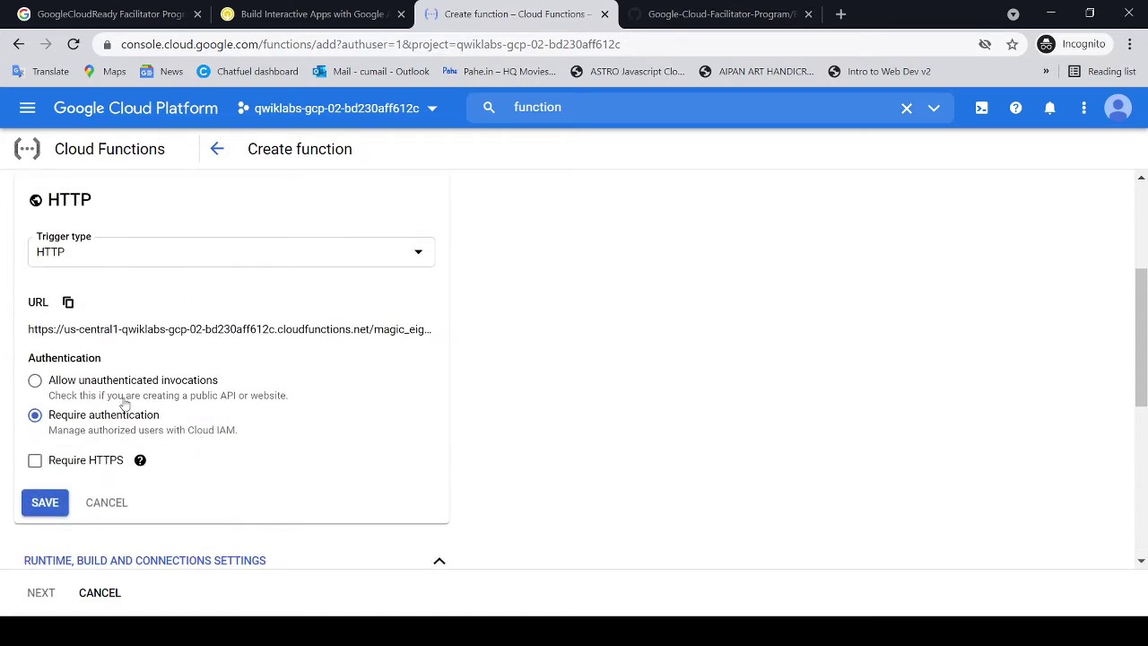
# Reread in the lab's Task 1 text which role has to be granted and to whom
pyautogui.click(288, 17)
pyautogui.click(670, 350)
pyautogui.moveTo(660, 349); pyautogui.dragTo(819, 349)
pyautogui.moveTo(301, 360); pyautogui.dragTo(503, 368)
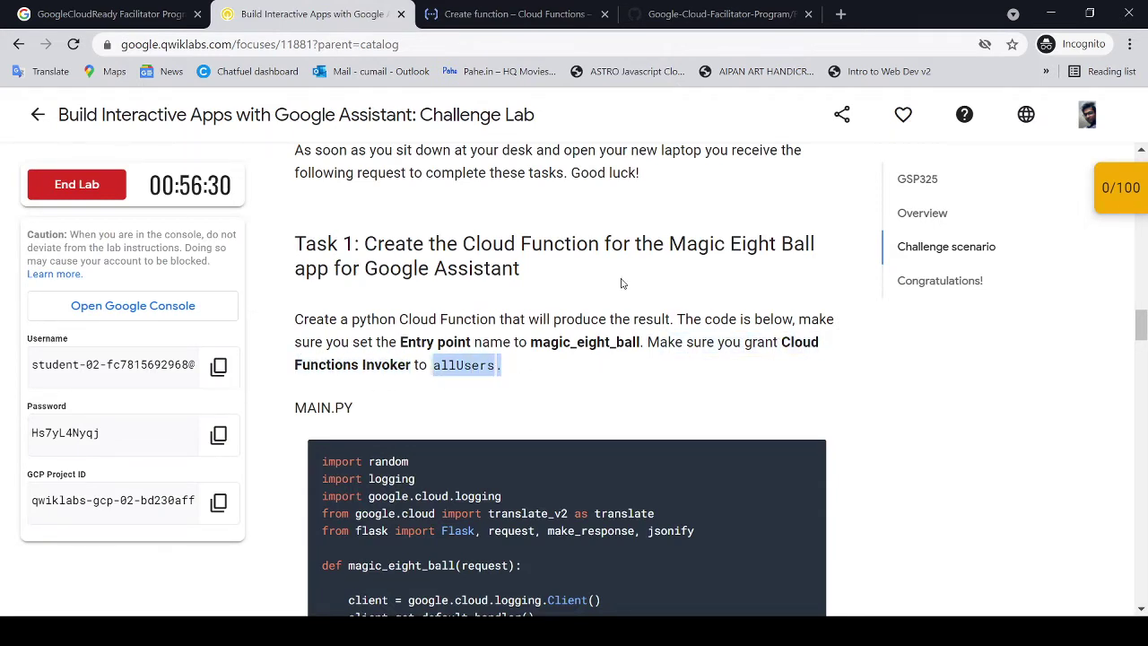
pyautogui.click(469, 16)
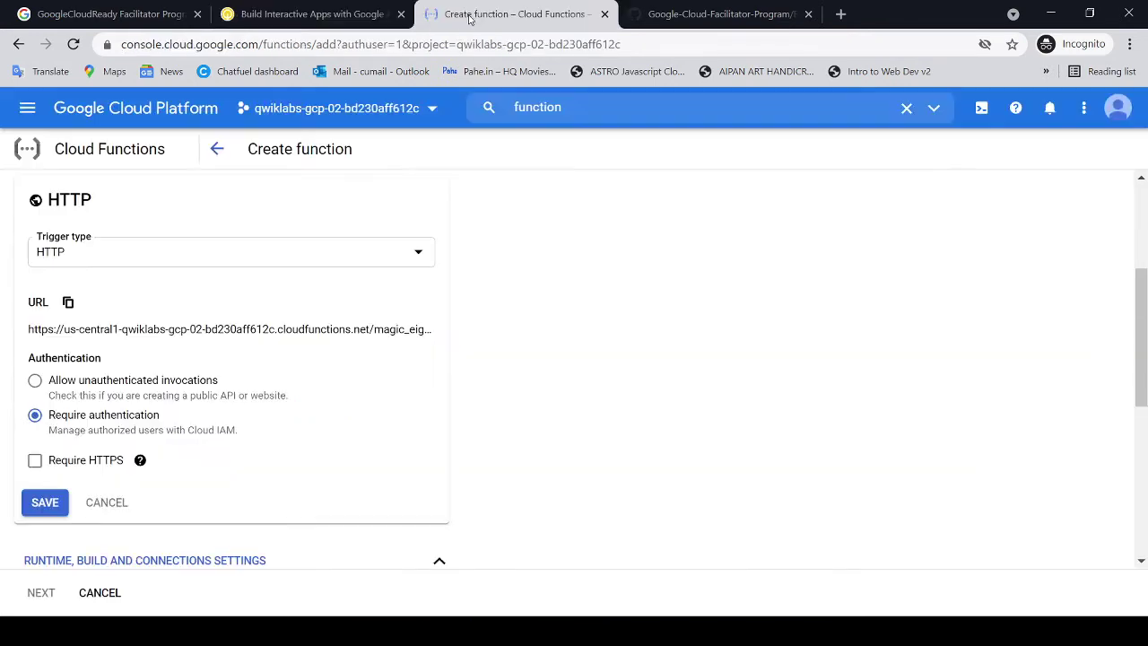
# Clear the function name, abandon this draft and open a fresh function creation form
pyautogui.scroll(3, 244, 283)
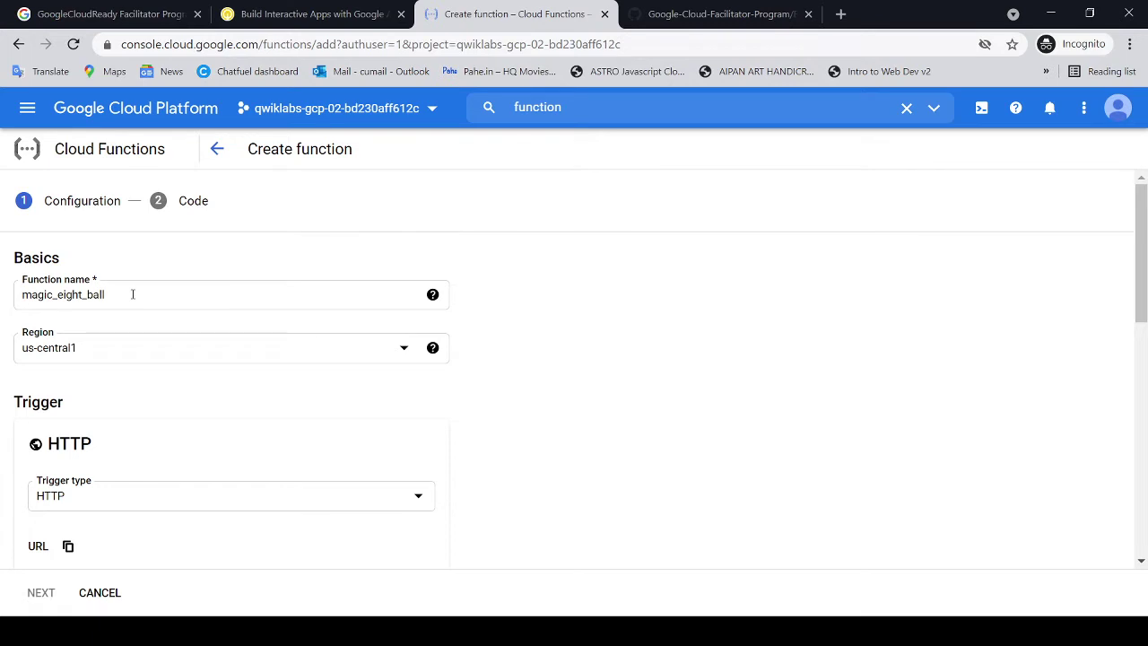
pyautogui.moveTo(133, 294); pyautogui.dragTo(17, 289)
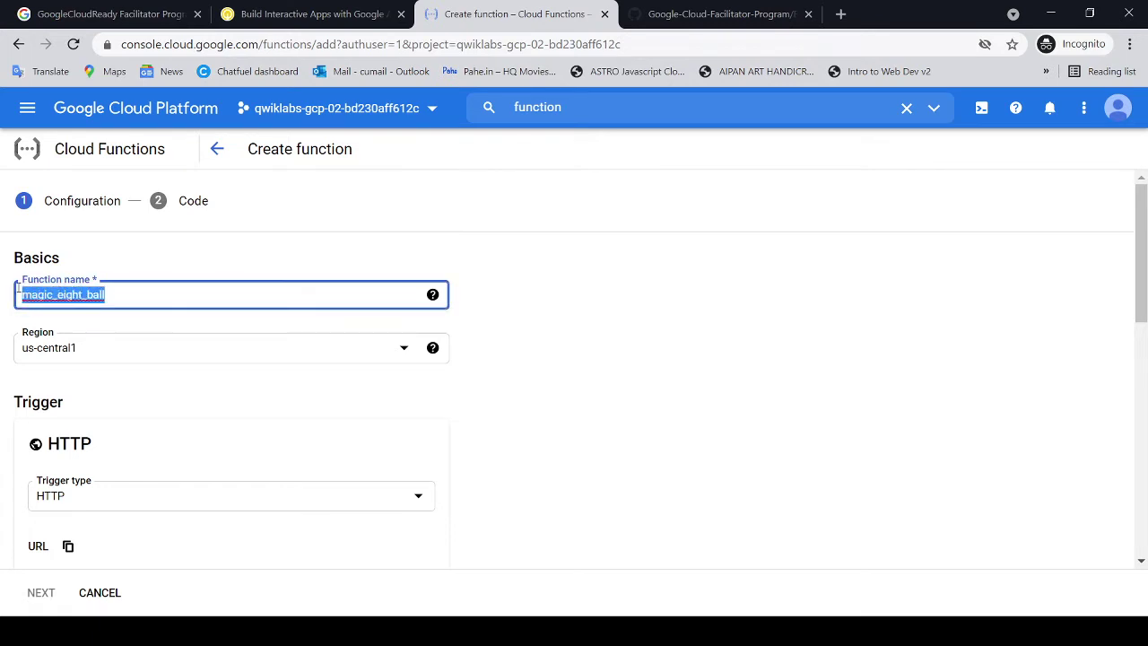
pyautogui.press('BackSpace')
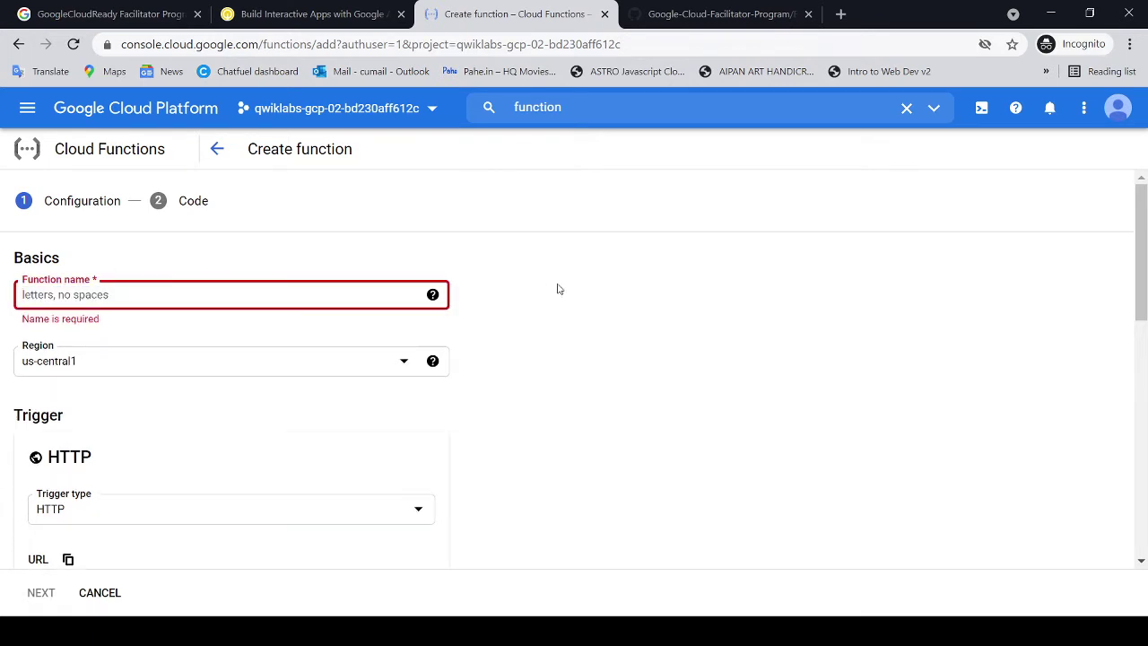
pyautogui.click(415, 259)
pyautogui.click(217, 149)
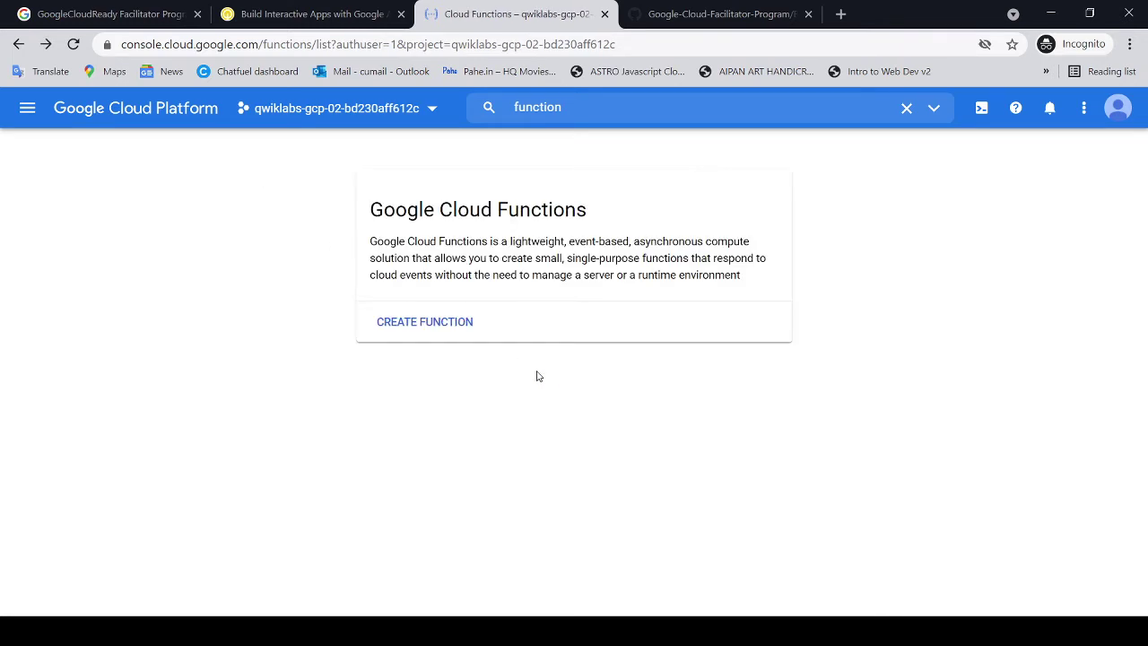
pyautogui.click(454, 321)
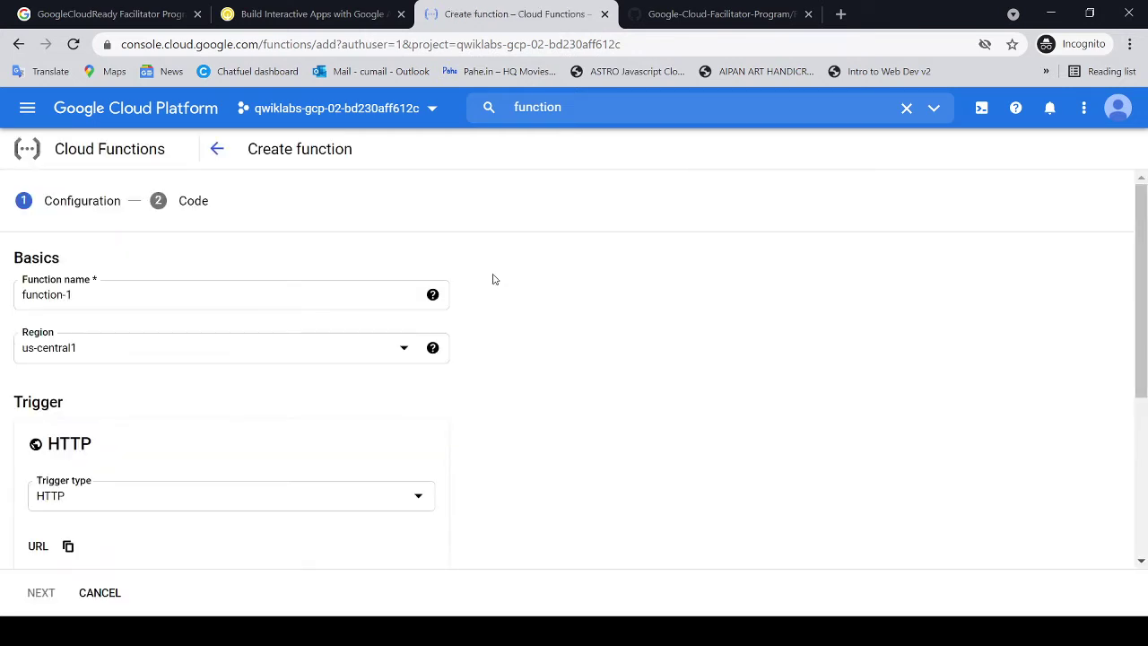
# Check the GitHub guide's Task 1 note on naming and unauthenticated invocations against the lab's Task 1 text, code, requirements and test JSON
pyautogui.click(309, 15)
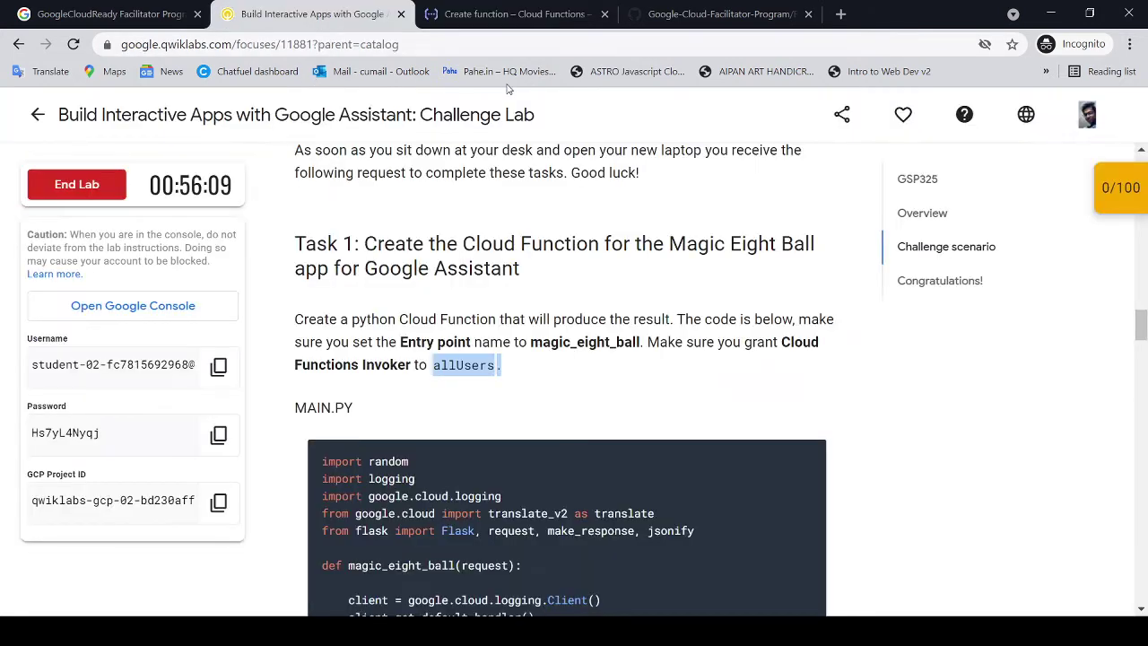
pyautogui.click(726, 18)
pyautogui.moveTo(258, 271); pyautogui.dragTo(845, 287)
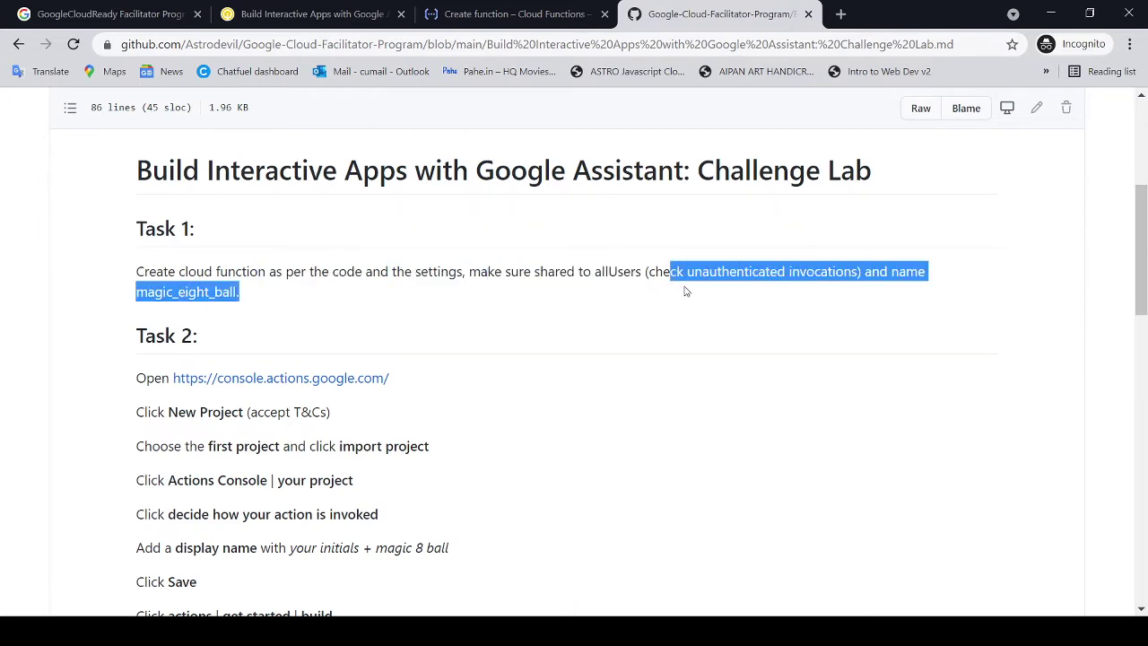
pyautogui.click(344, 15)
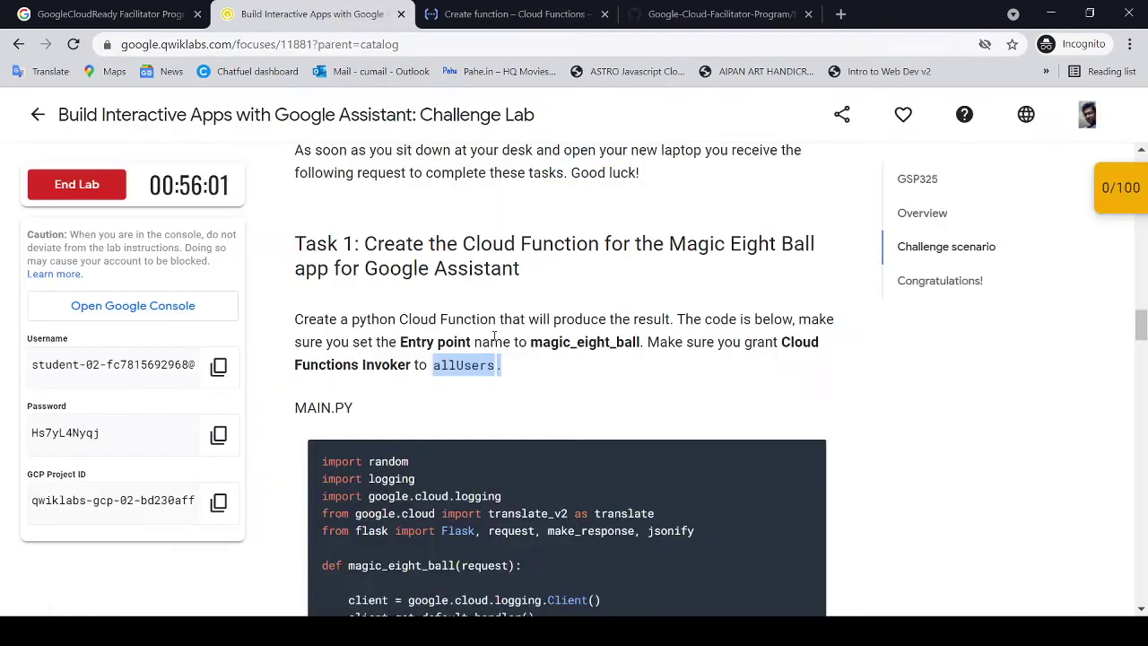
pyautogui.scroll(-7, 615, 342)
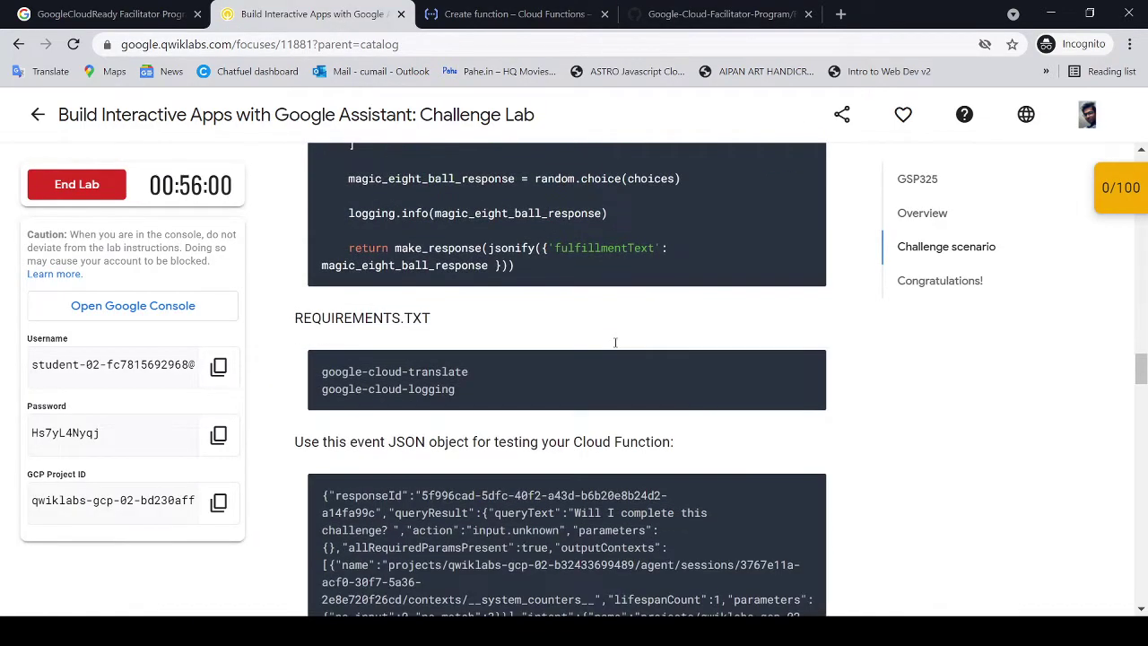
pyautogui.scroll(-3, 615, 341)
pyautogui.scroll(5, 615, 341)
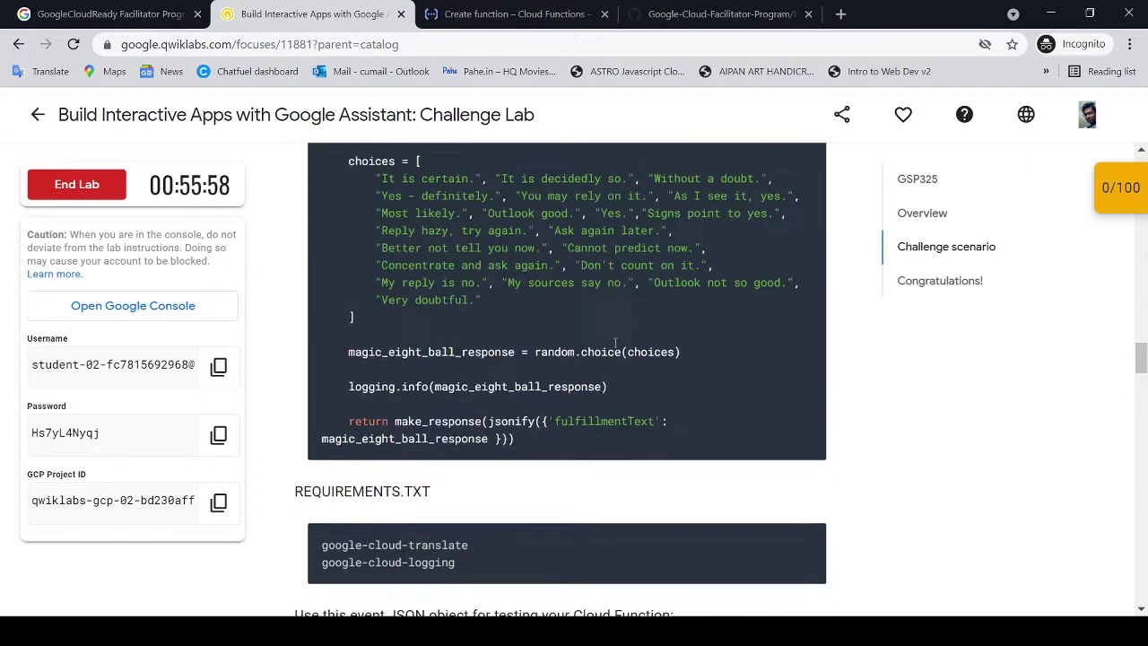
pyautogui.scroll(6, 615, 341)
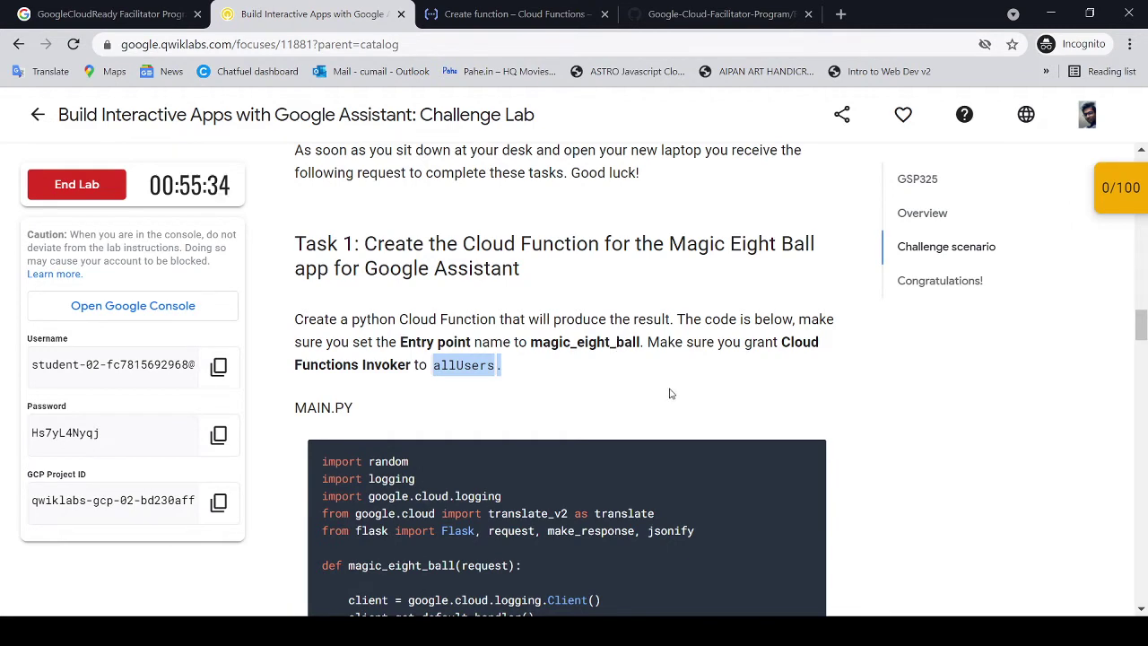
pyautogui.scroll(-1, 672, 391)
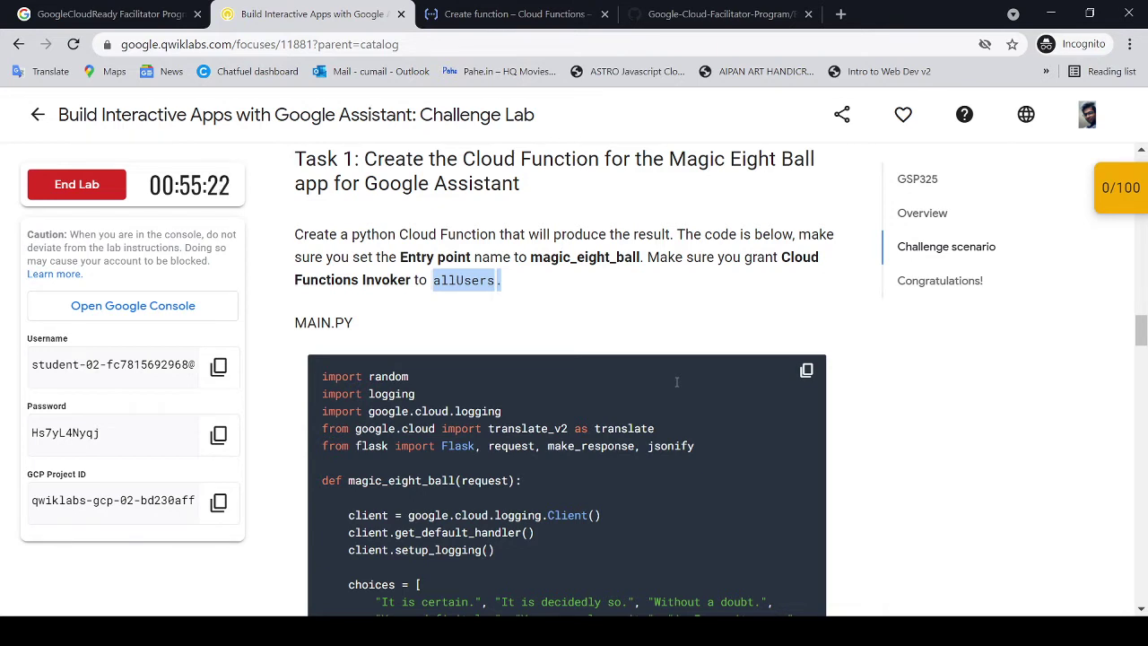
# Copy the entry point name from the lab's Task 1 text and set the function name to magic_eight_ball
pyautogui.click(531, 256)
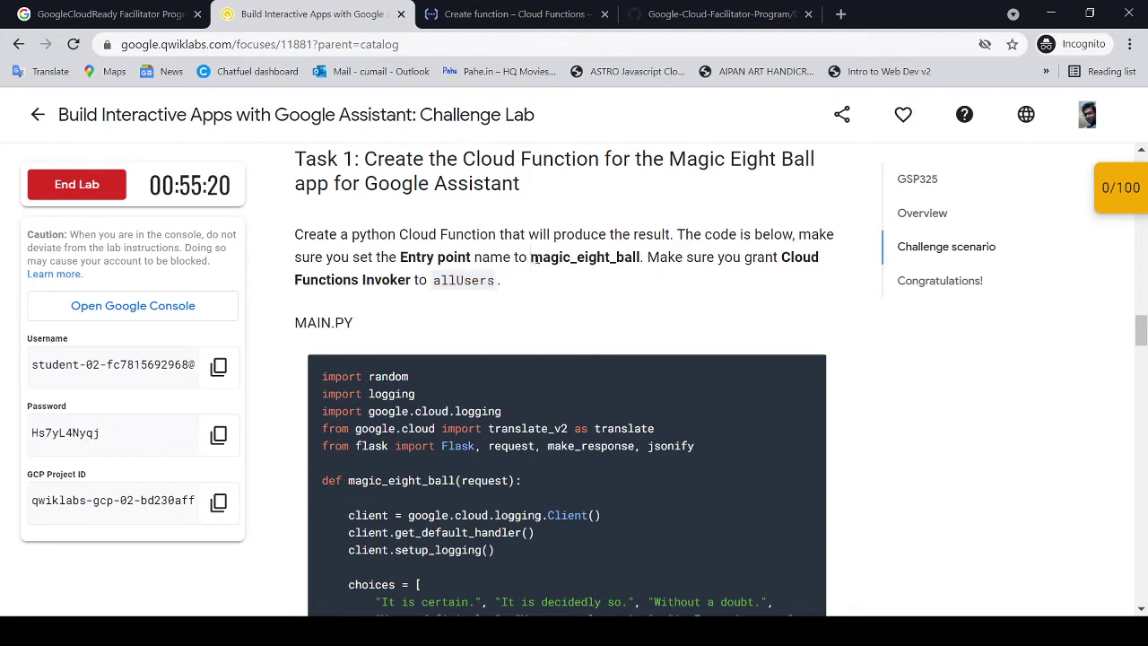
pyautogui.moveTo(531, 257); pyautogui.dragTo(642, 256)
pyautogui.hotkey('ctrl', 'c')
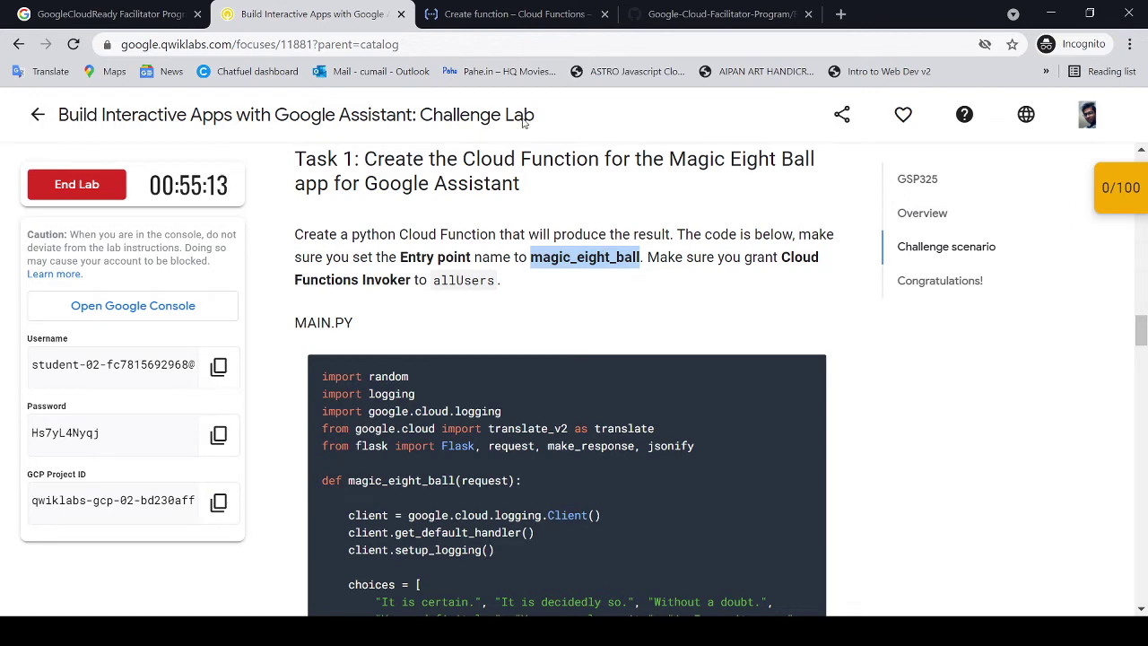
pyautogui.click(498, 22)
pyautogui.moveTo(205, 301); pyautogui.dragTo(5, 313)
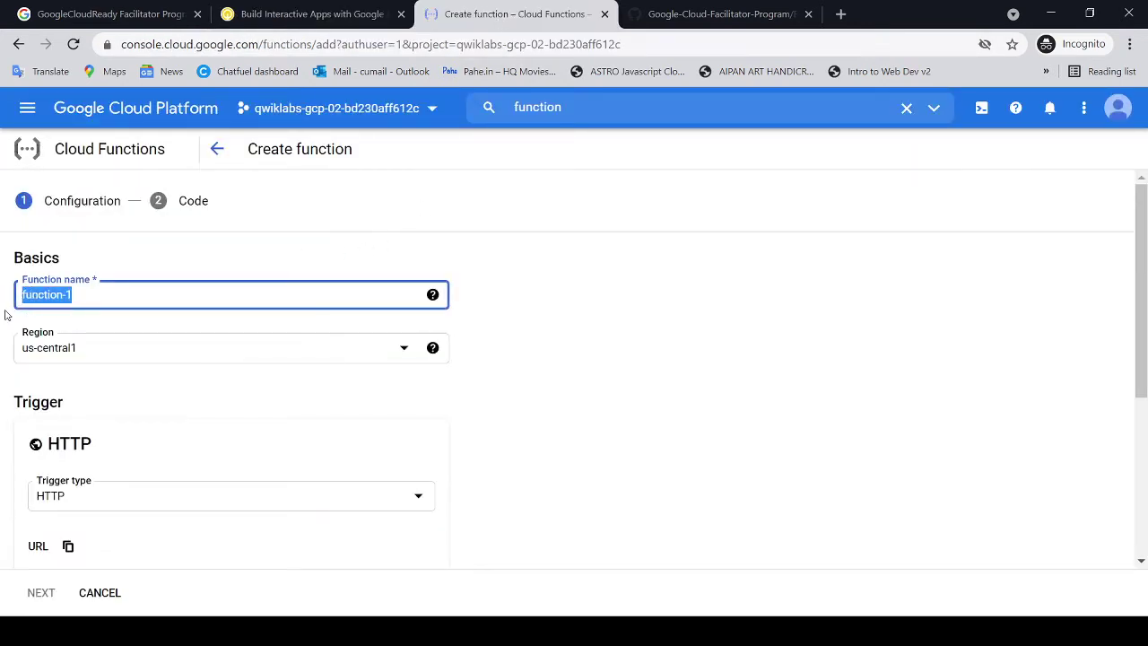
pyautogui.hotkey('ctrl', 'v')
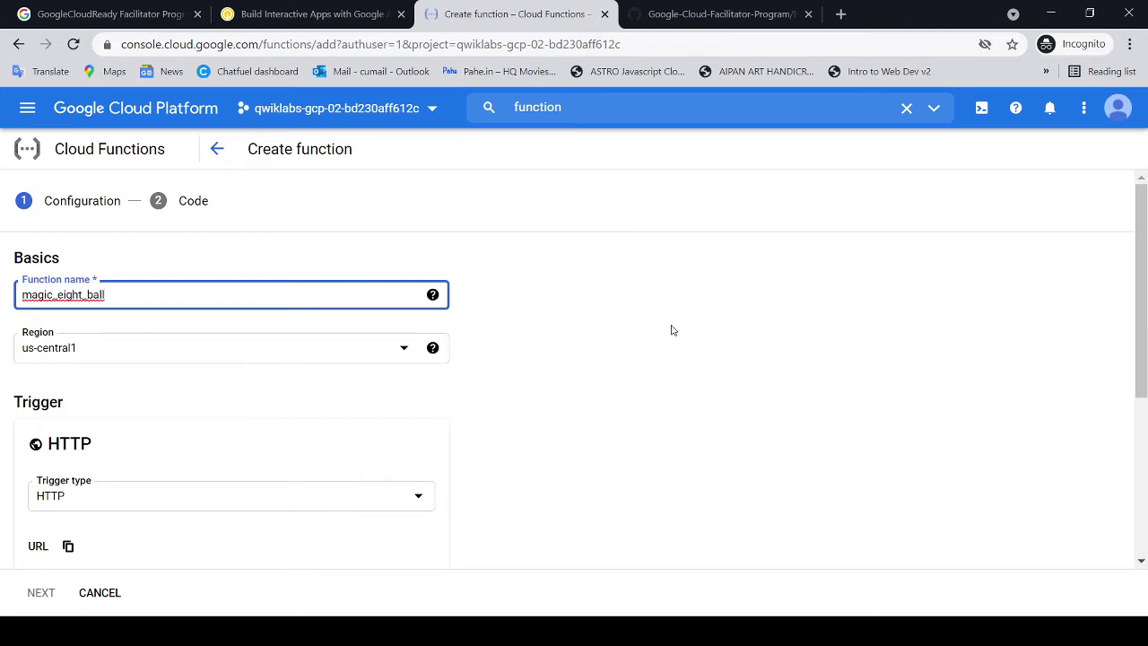
# Allow unauthenticated invocations for the HTTP trigger, save the trigger and continue to the code stage
pyautogui.scroll(-3, 666, 383)
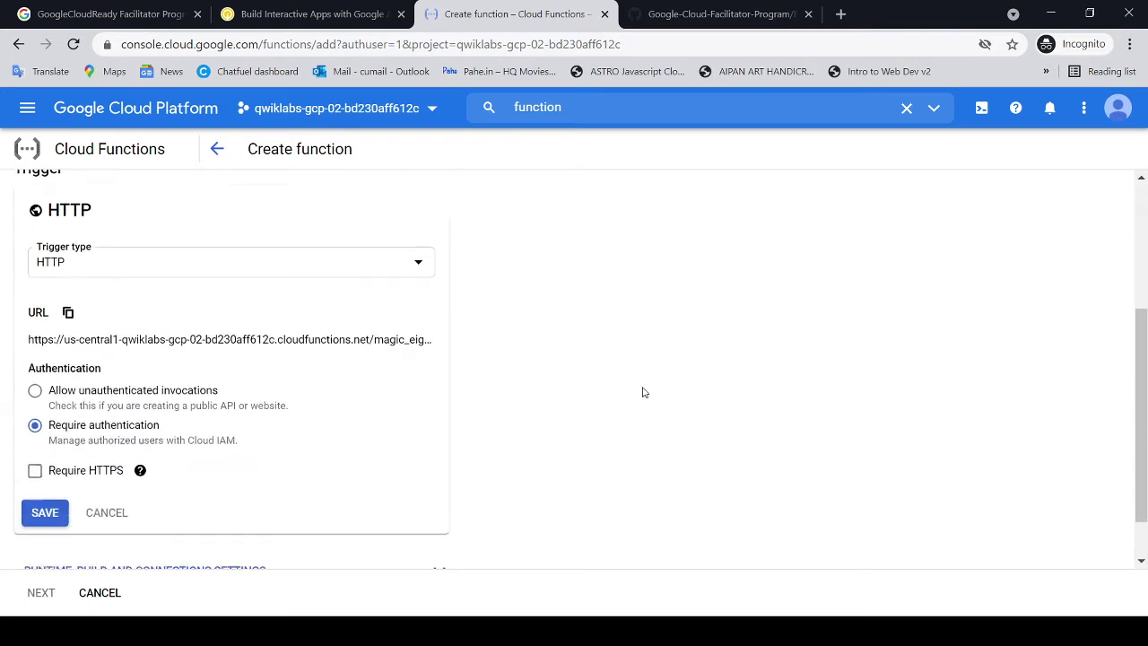
pyautogui.click(201, 374)
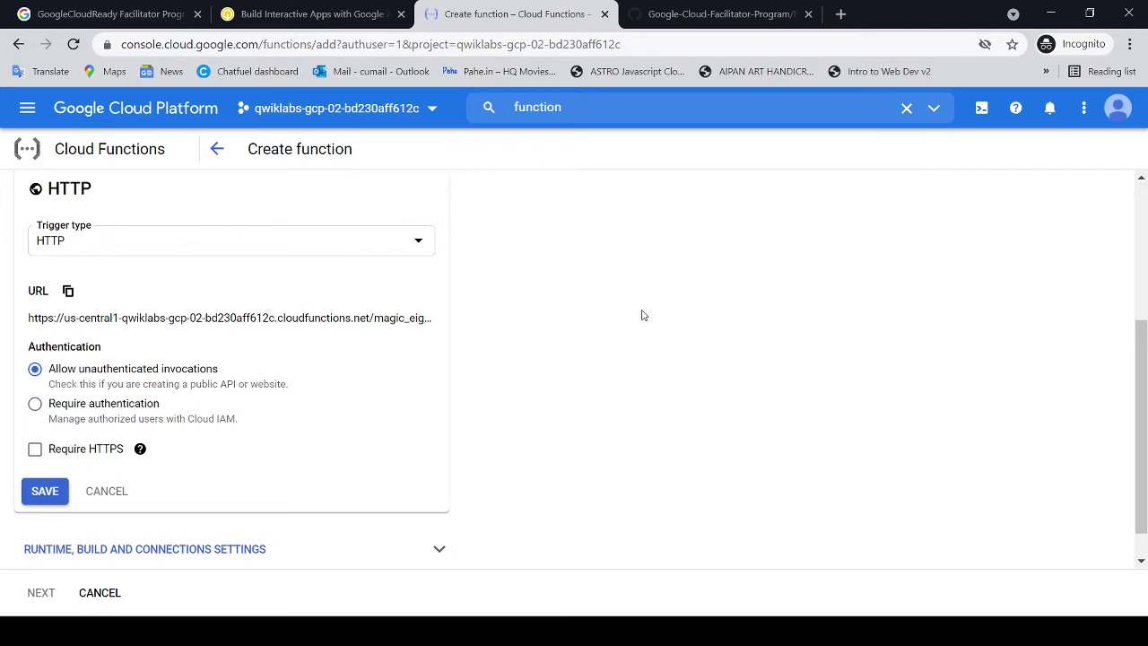
pyautogui.scroll(-1, 642, 314)
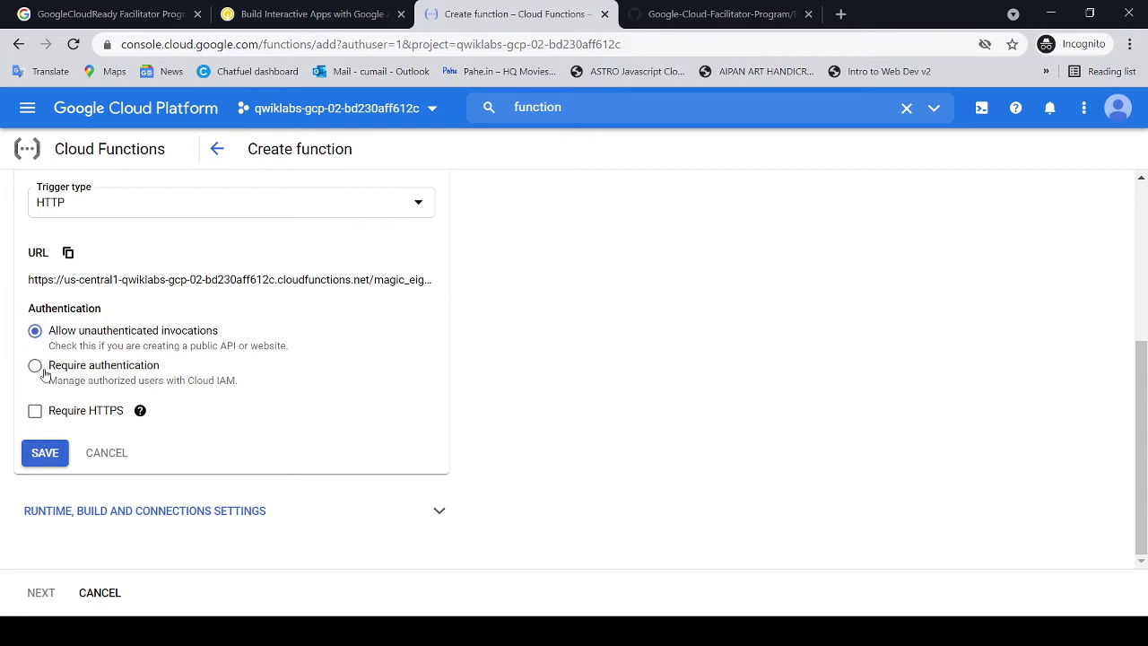
pyautogui.click(46, 450)
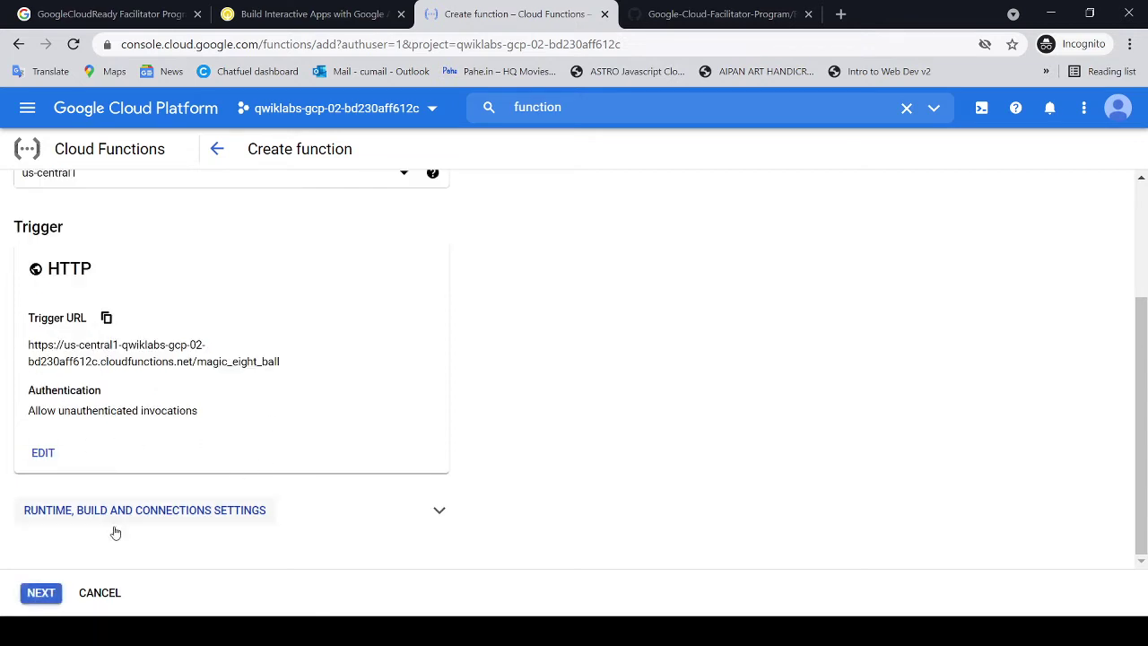
pyautogui.click(41, 593)
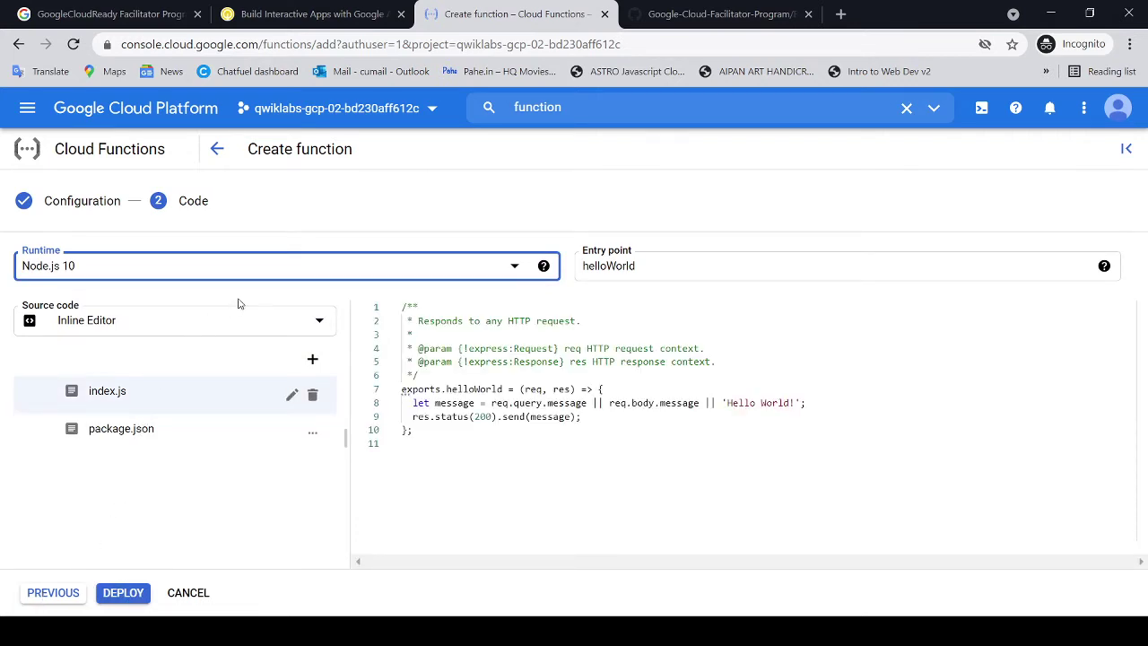
# Check the lab's Task 1 language requirement and set the function's runtime to Python 3.7
pyautogui.click(279, 323)
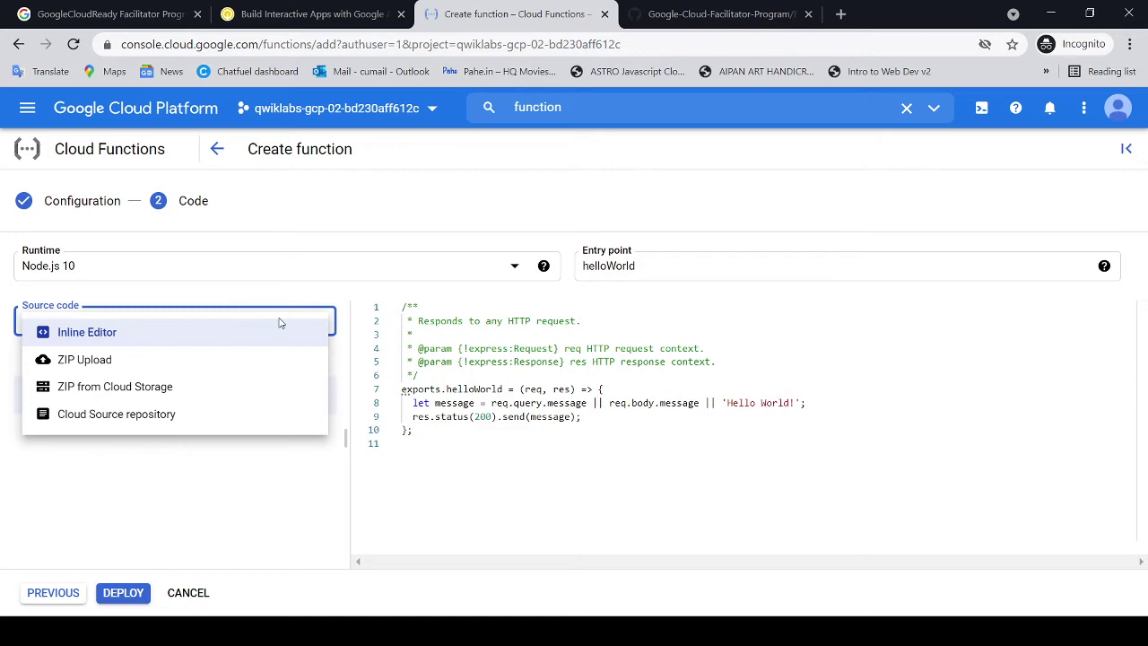
pyautogui.click(318, 258)
pyautogui.click(319, 269)
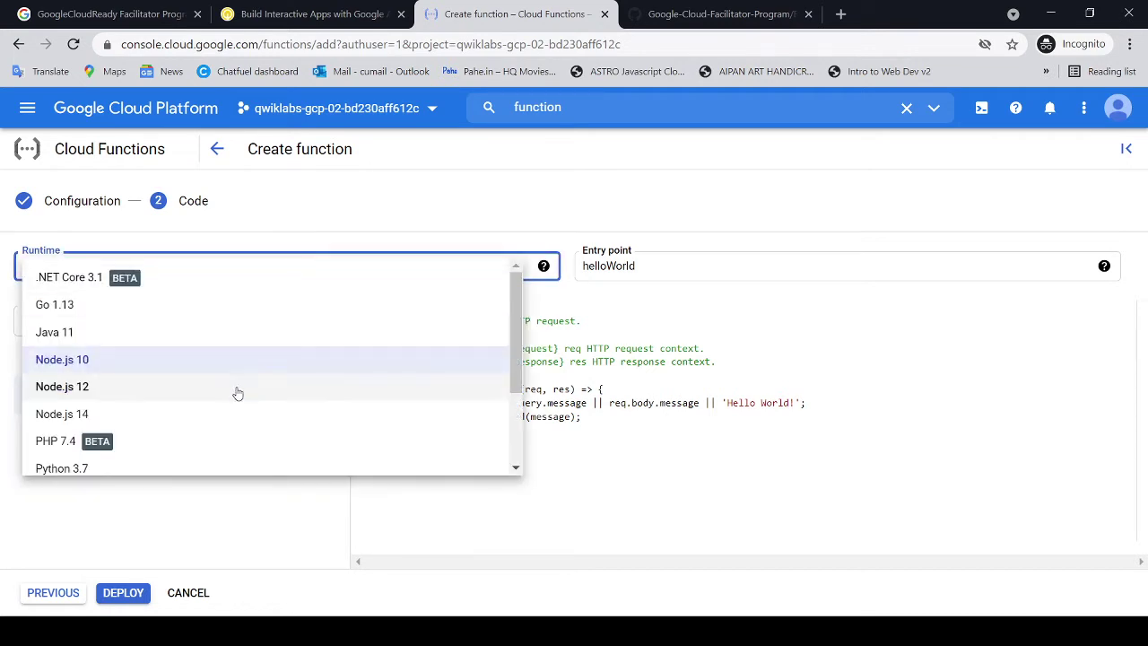
pyautogui.scroll(-1, 231, 402)
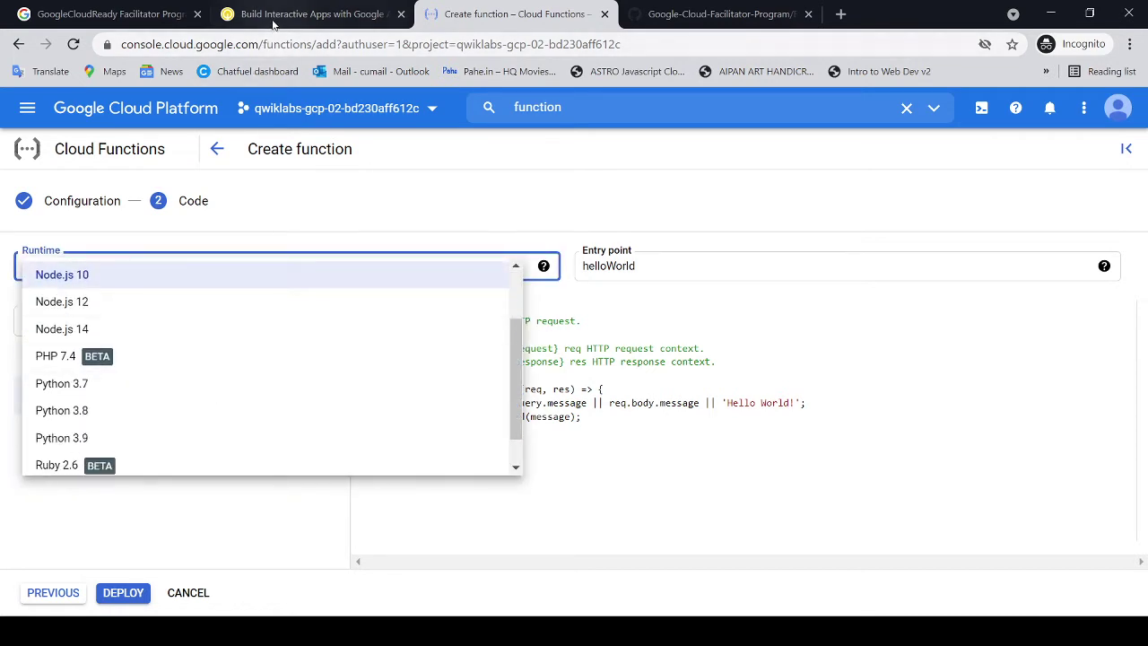
pyautogui.click(304, 14)
pyautogui.click(609, 288)
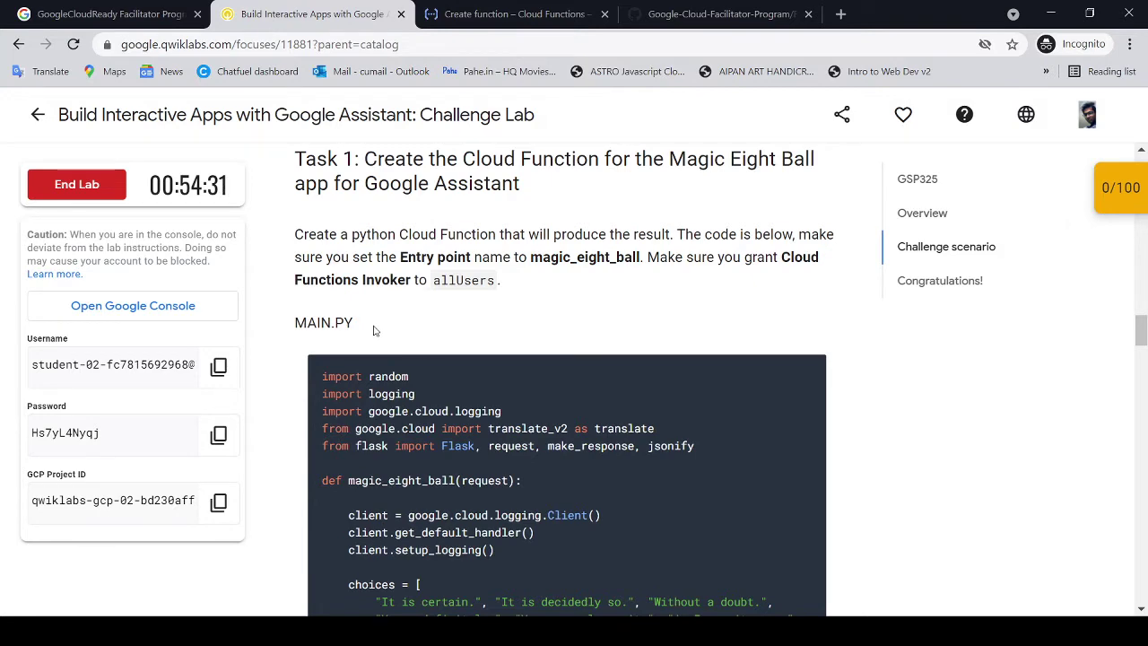
pyautogui.click(529, 13)
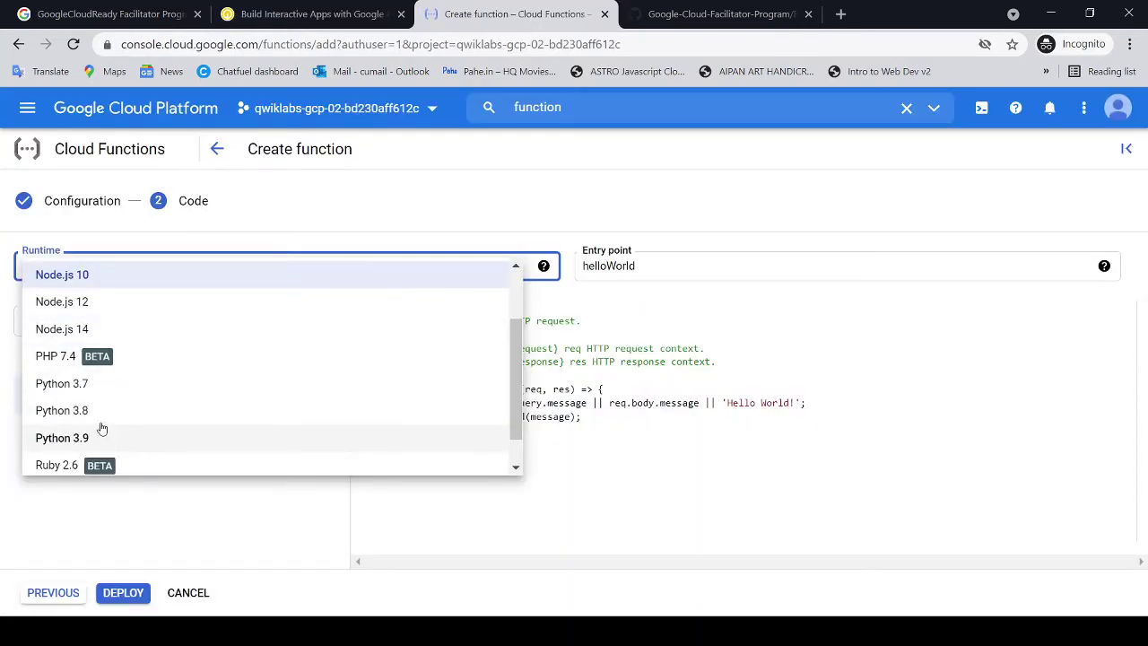
pyautogui.click(74, 391)
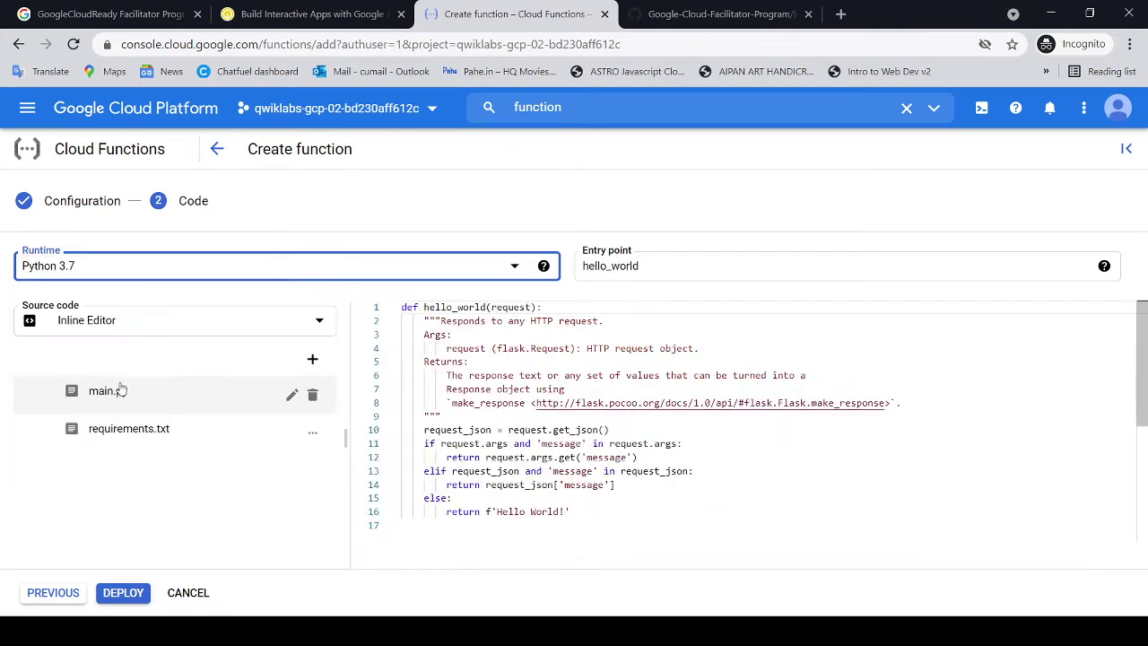
# Replace the function's entry point with magic_eight_ball, copied from the lab's Task 1 text
pyautogui.click(326, 25)
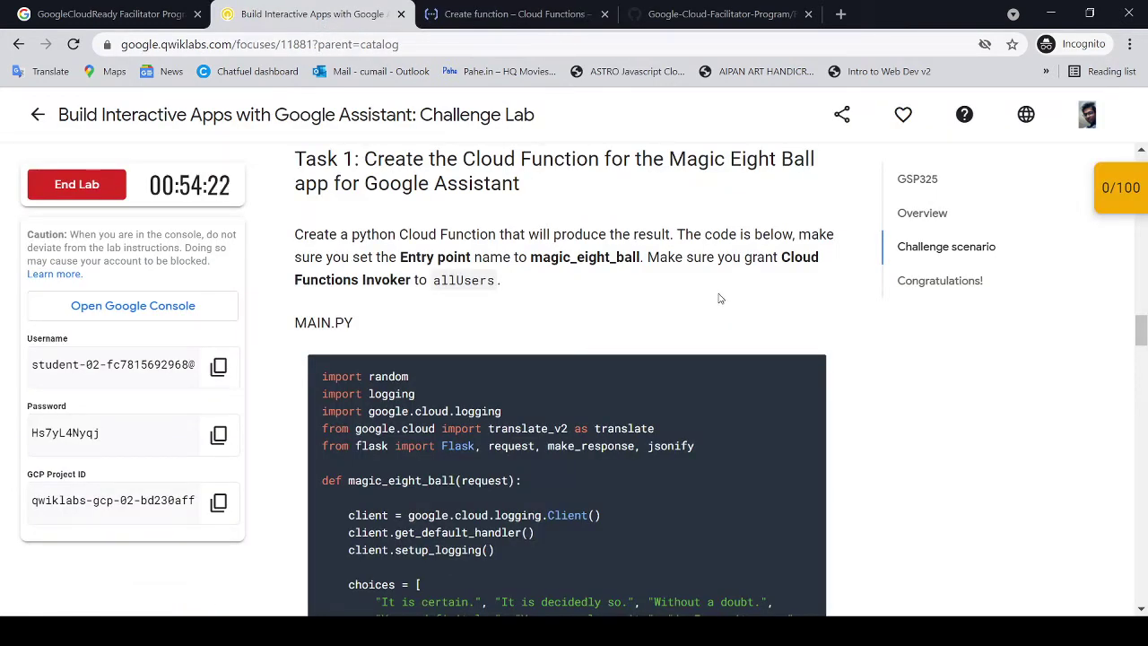
pyautogui.moveTo(532, 259); pyautogui.dragTo(642, 259)
pyautogui.hotkey('ctrl', 'c')
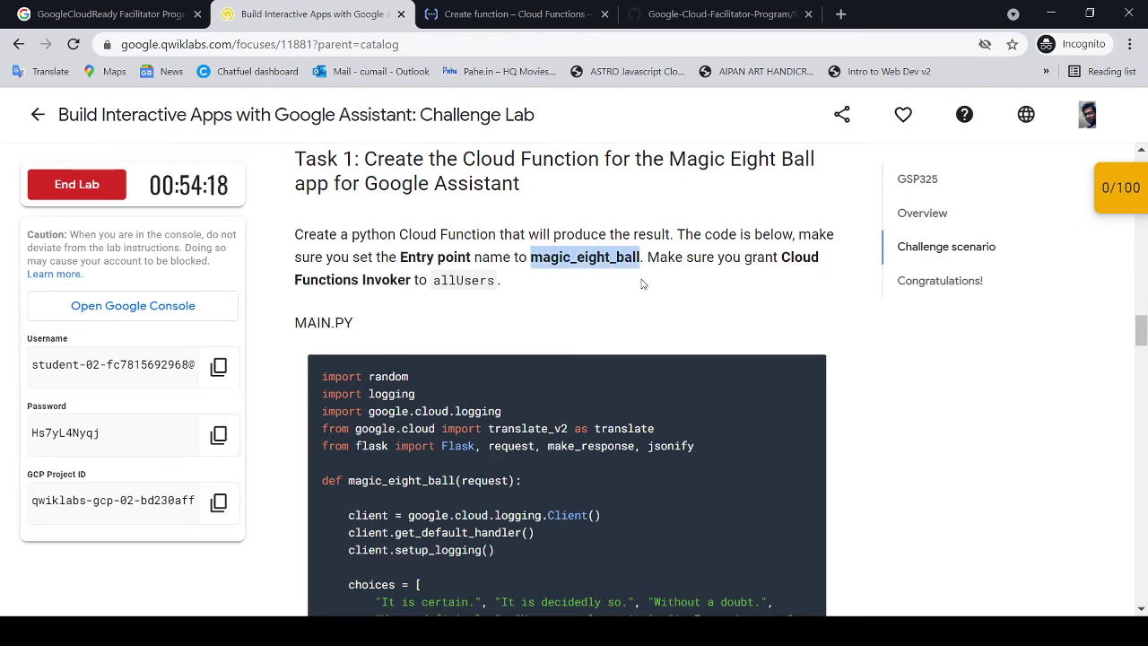
pyautogui.click(538, 18)
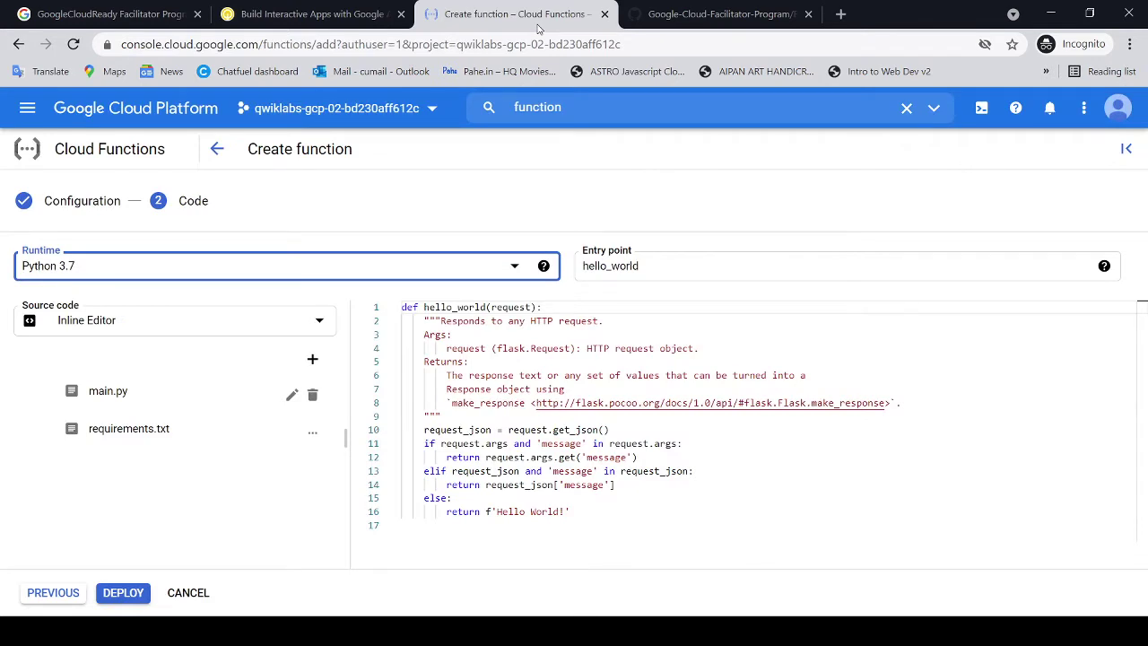
pyautogui.click(732, 265)
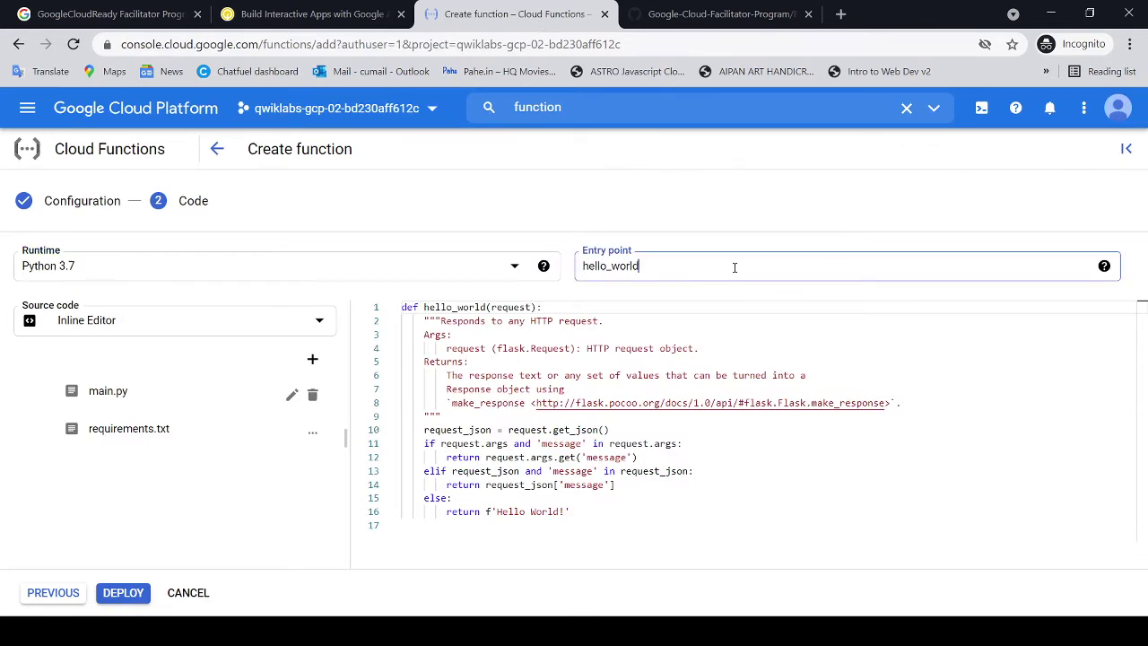
pyautogui.moveTo(733, 265); pyautogui.dragTo(572, 273)
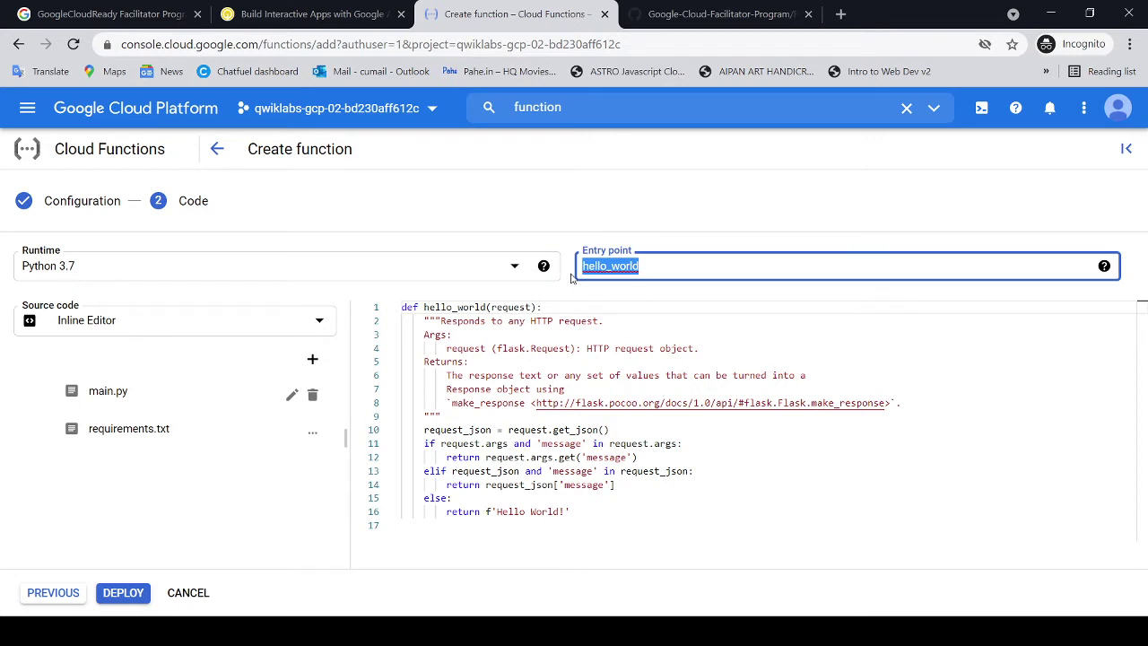
pyautogui.hotkey('ctrl', 'v')
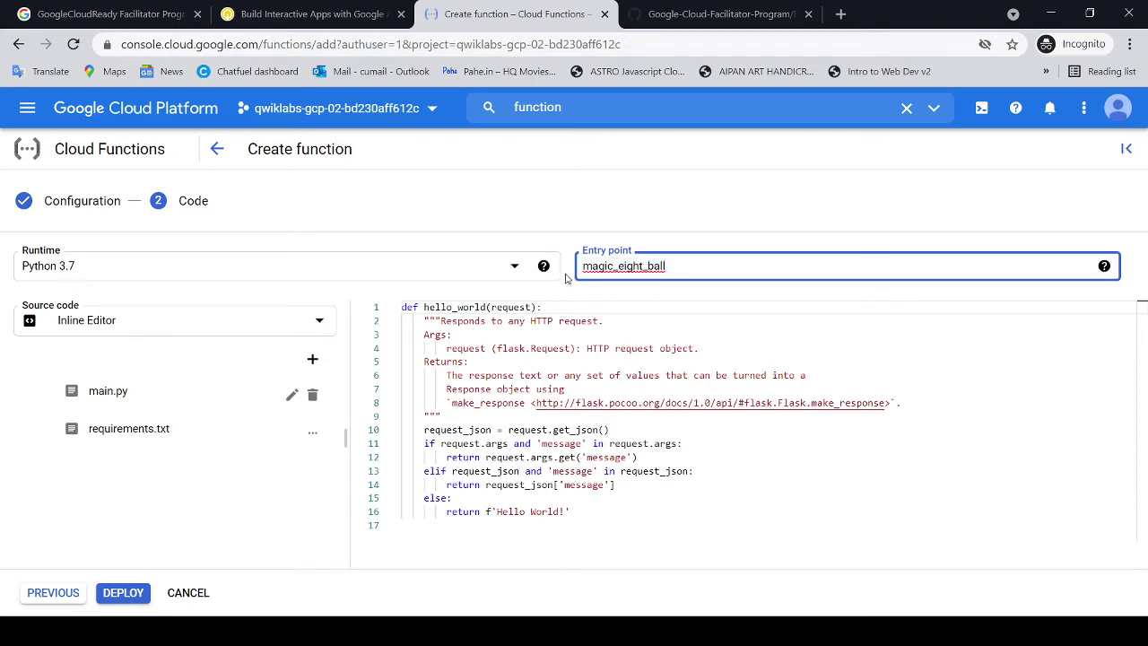
# Replace the whole sample code in main.py with the MAIN.PY code copied from the lab instructions
pyautogui.click(118, 392)
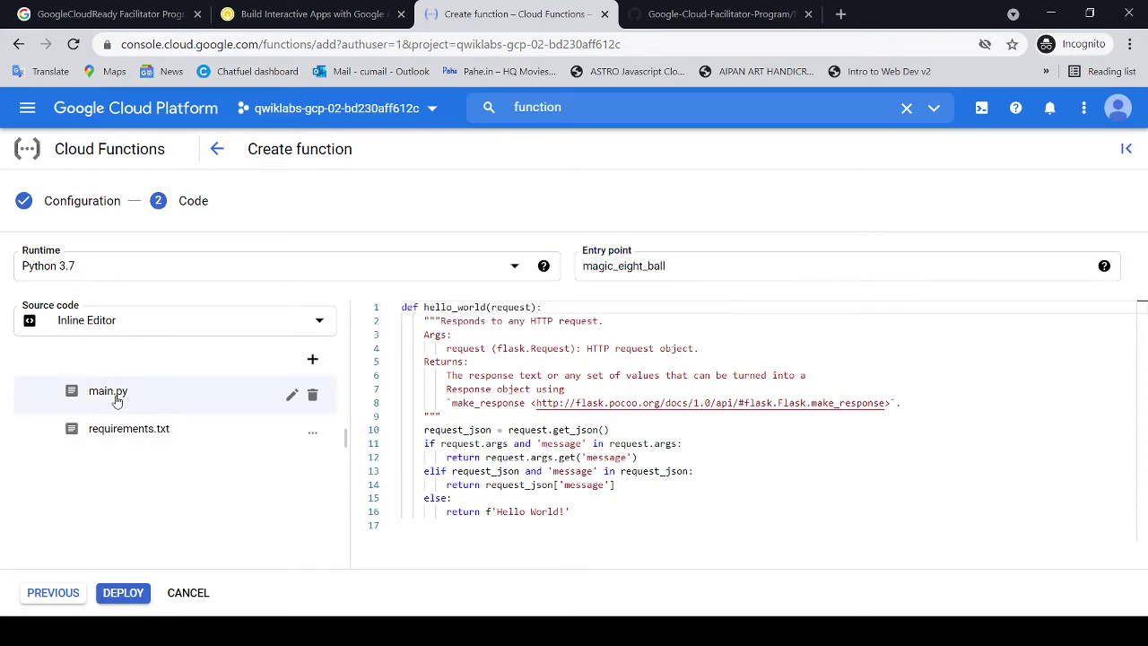
pyautogui.click(296, 14)
pyautogui.click(806, 371)
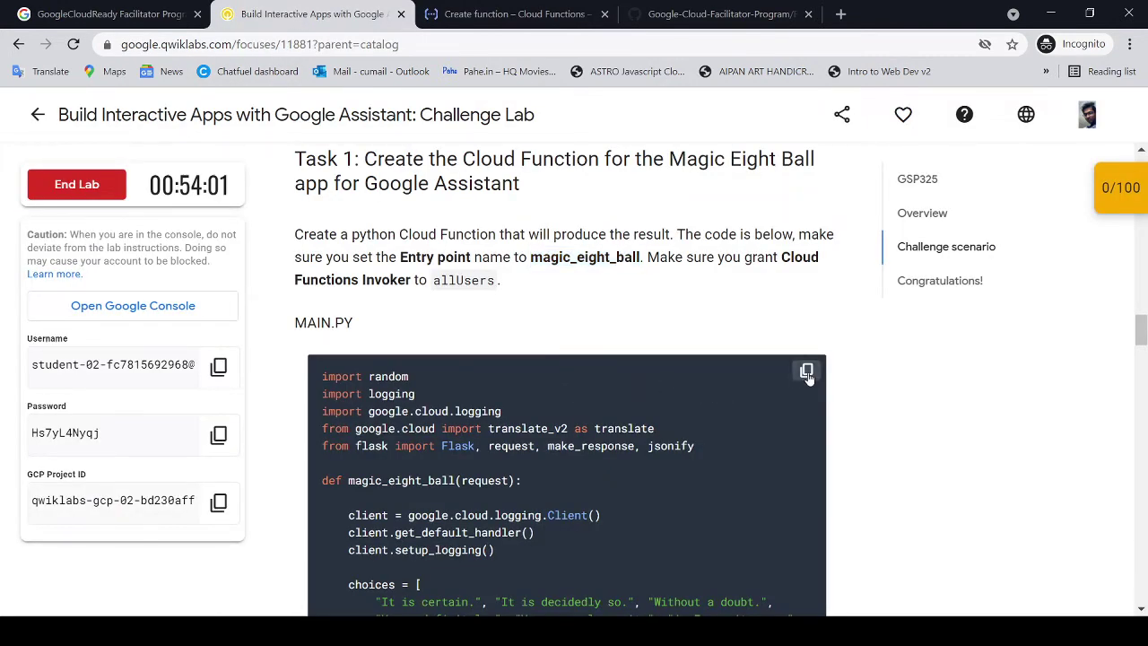
pyautogui.click(488, 18)
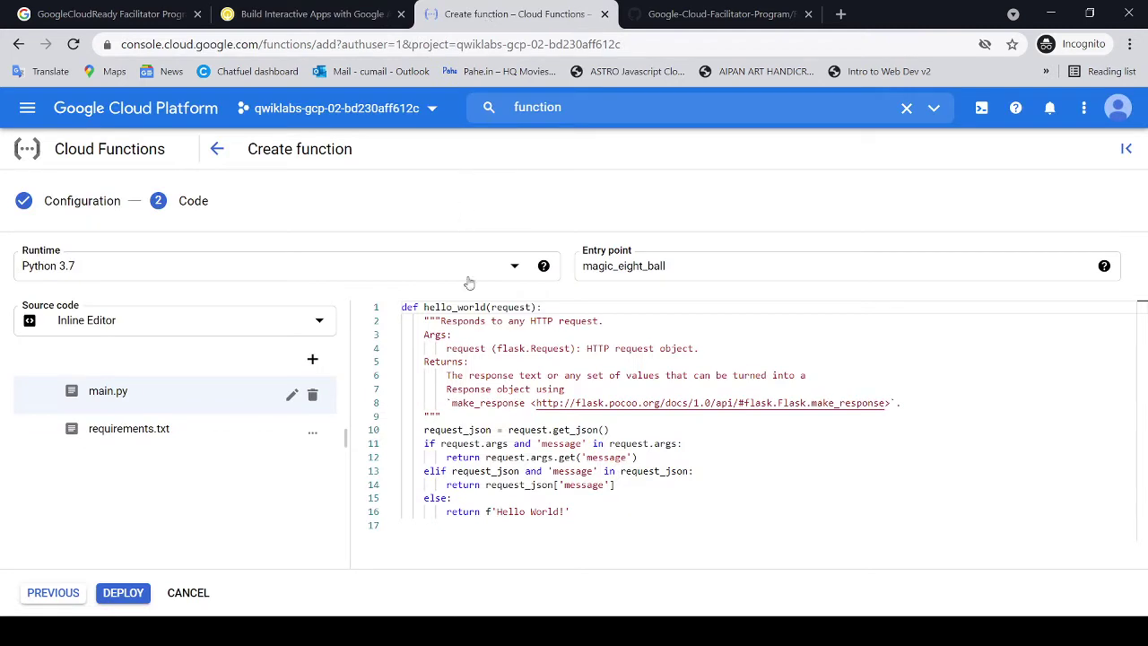
pyautogui.click(450, 348)
pyautogui.hotkey('ctrl', 'a')
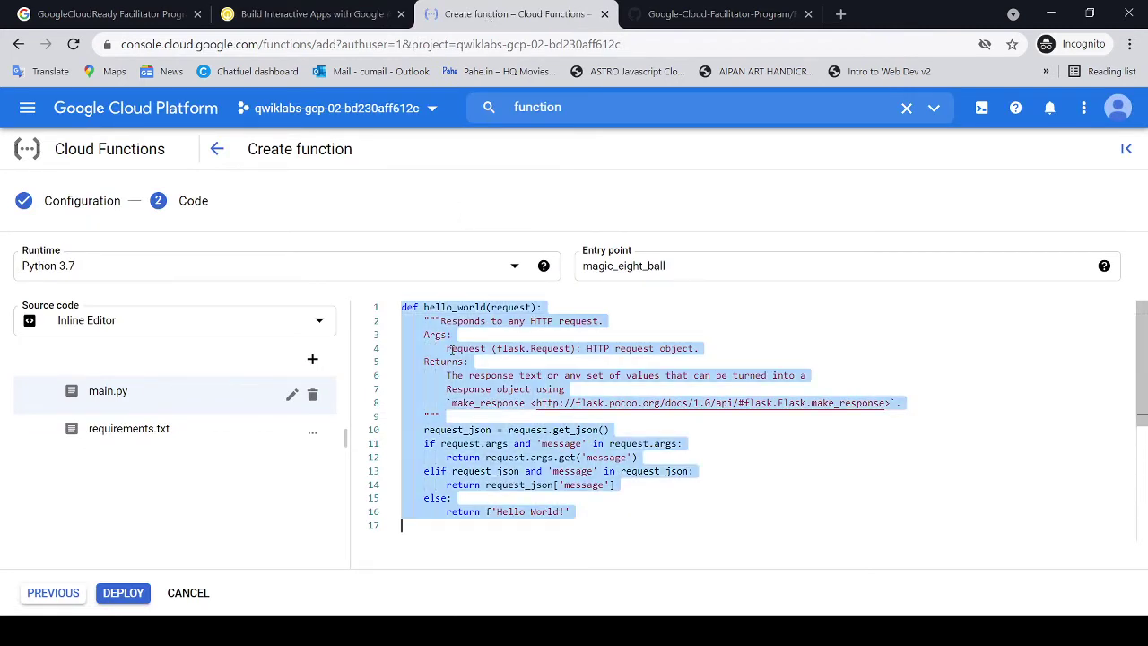
pyautogui.hotkey('ctrl', 'v')
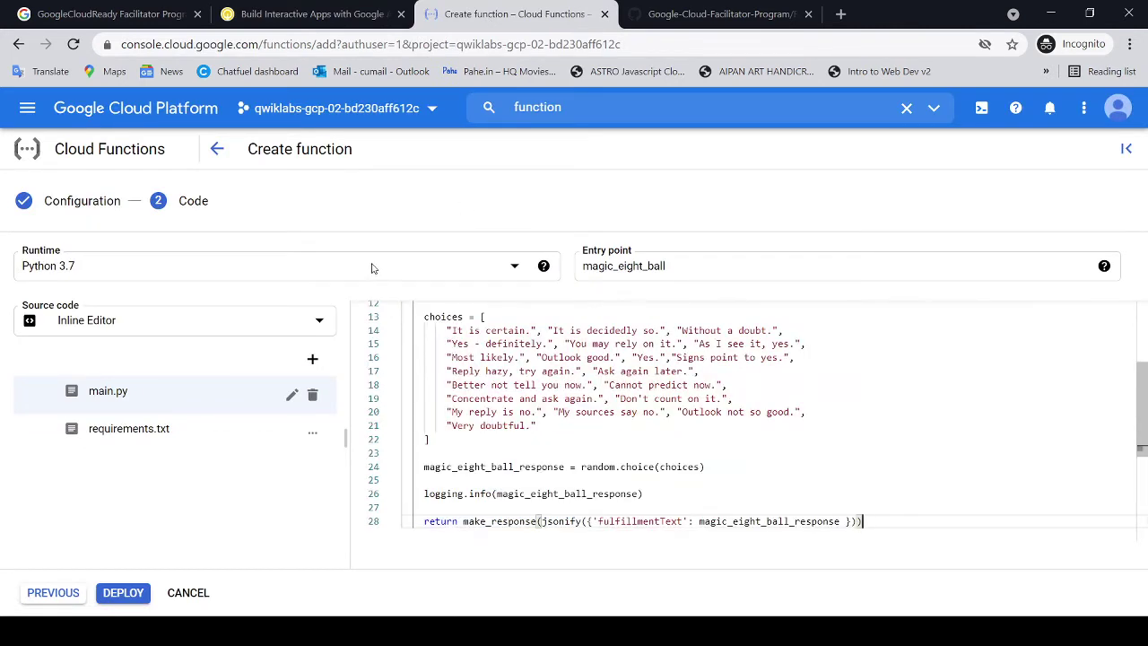
# Replace the whole content of requirements.txt with the google-cloud-translate and google-cloud-logging lines copied from the lab's REQUIREMENTS.TXT block
pyautogui.click(305, 14)
pyautogui.moveTo(295, 324); pyautogui.dragTo(448, 302)
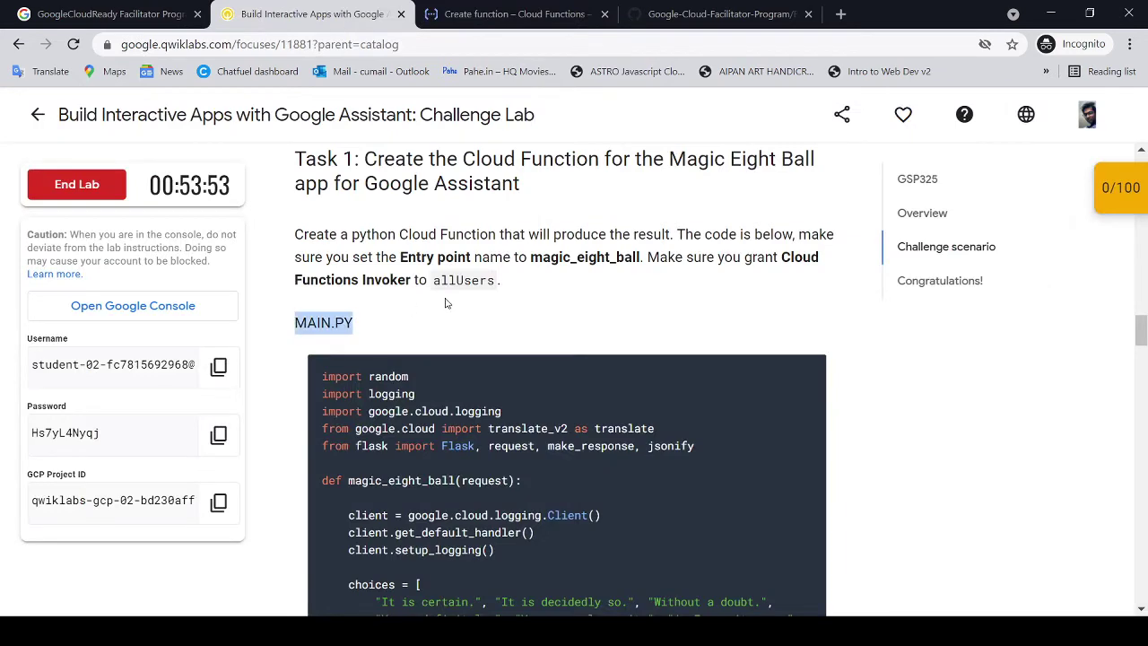
pyautogui.scroll(-5, 538, 297)
pyautogui.scroll(-1, 539, 297)
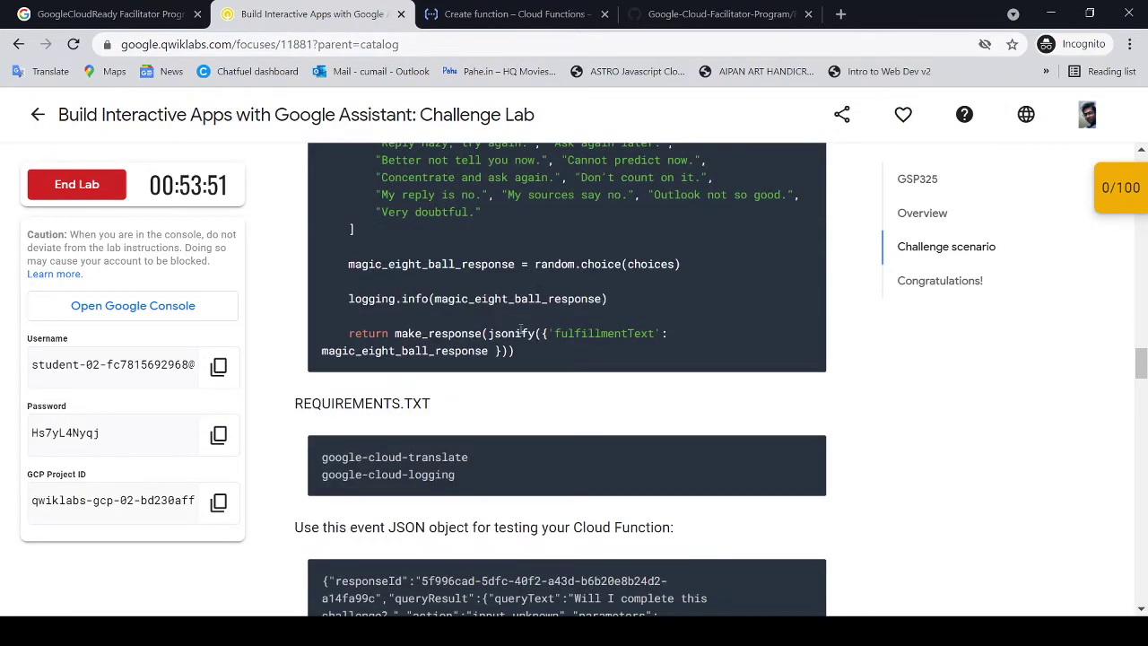
pyautogui.moveTo(403, 405); pyautogui.dragTo(414, 406)
pyautogui.moveTo(515, 453)
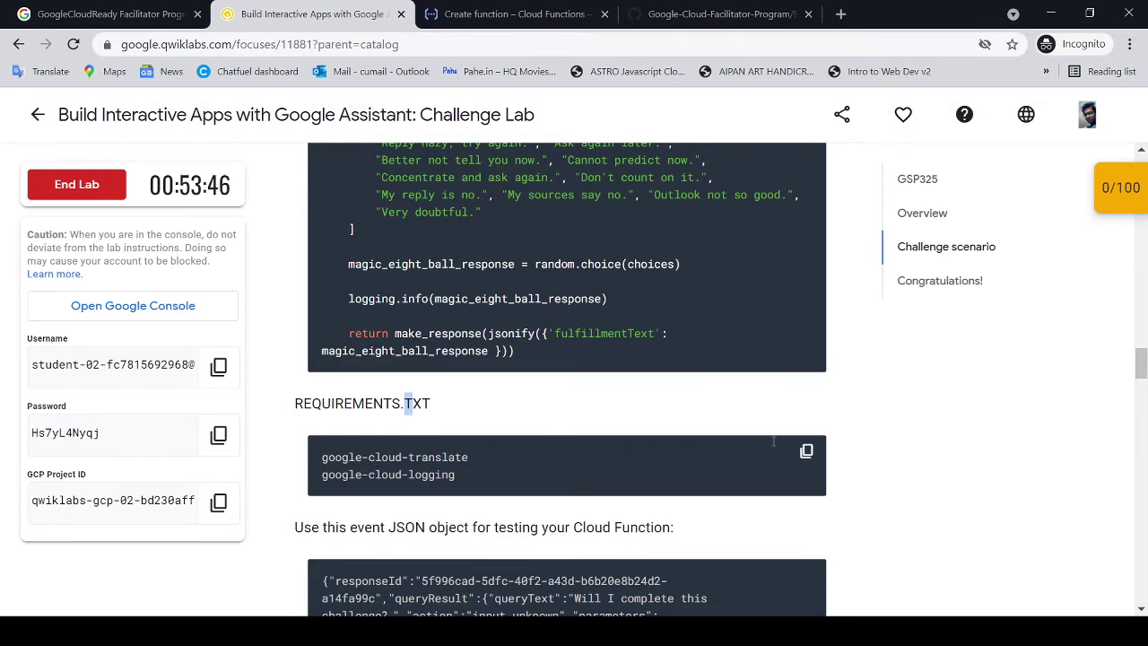
pyautogui.click(805, 452)
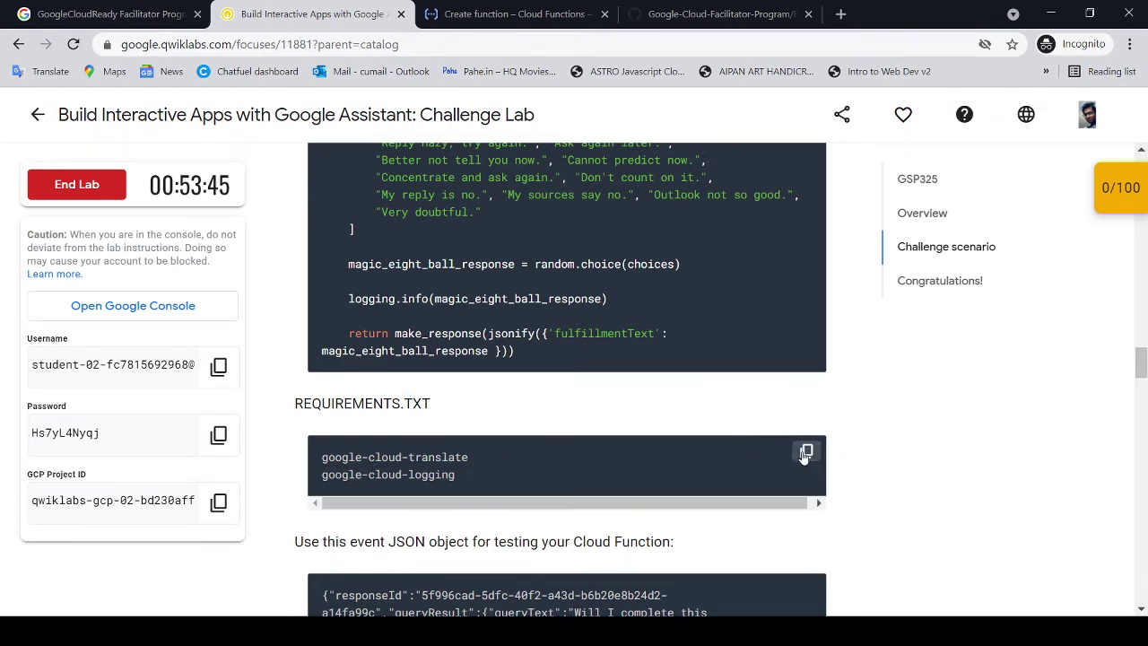
pyautogui.click(516, 14)
pyautogui.click(162, 432)
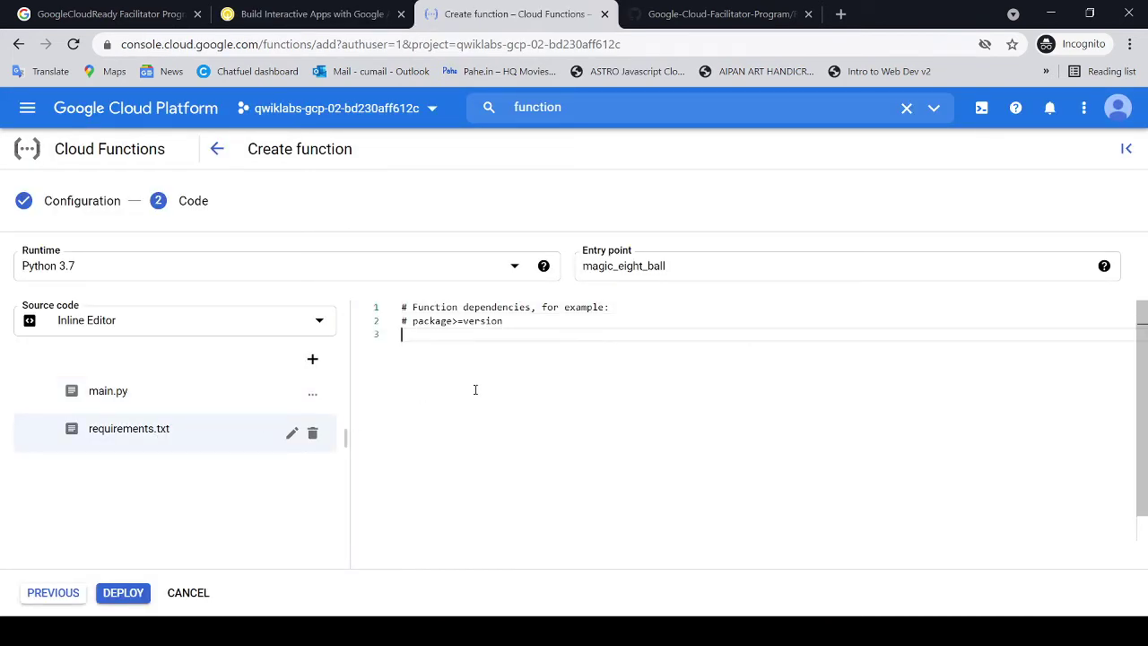
pyautogui.hotkey('ctrl', 'a')
pyautogui.hotkey('ctrl', 'v')
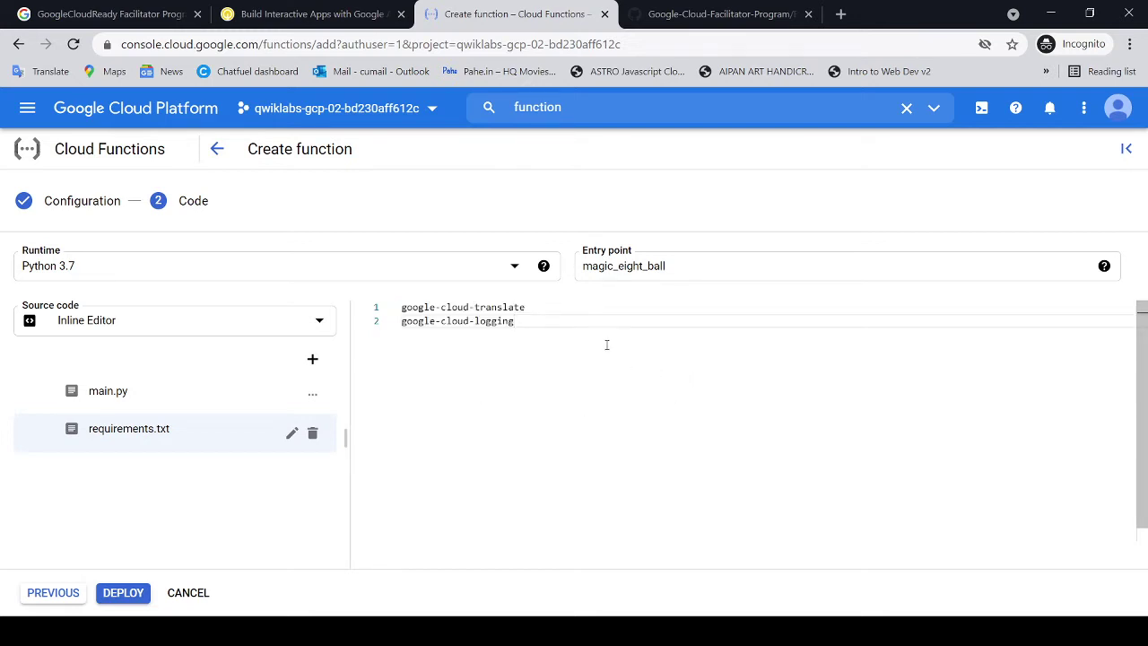
# Review the lab's event JSON for testing the Cloud Function, and deploy the magic_eight_ball function
pyautogui.click(368, 19)
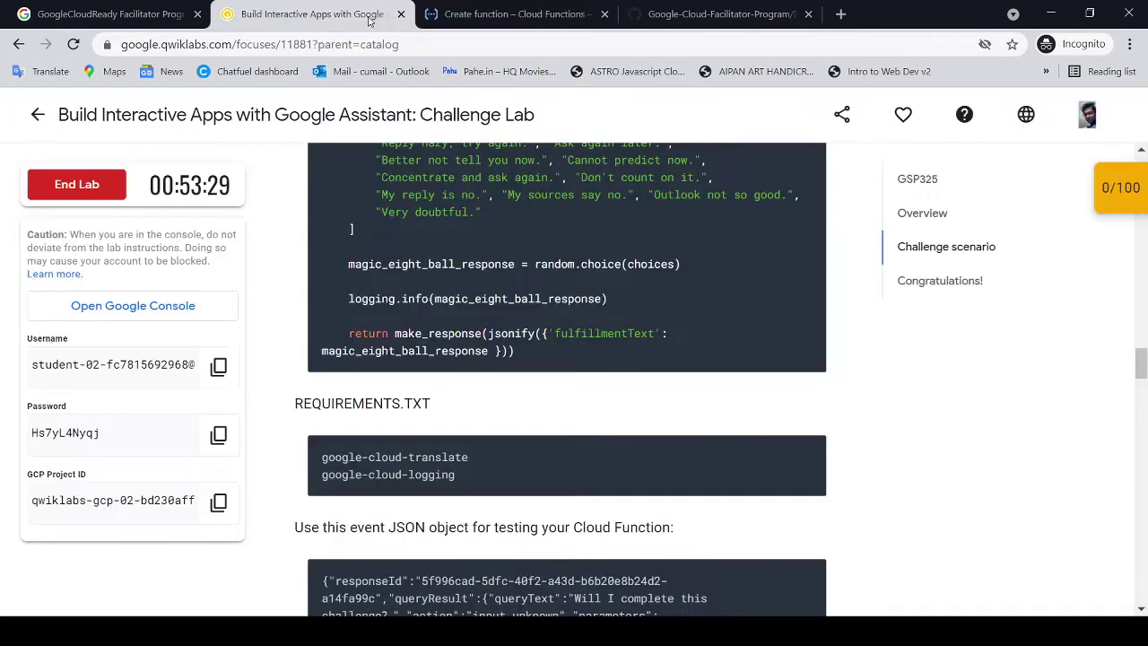
pyautogui.scroll(-2, 485, 363)
pyautogui.moveTo(485, 363); pyautogui.dragTo(653, 377)
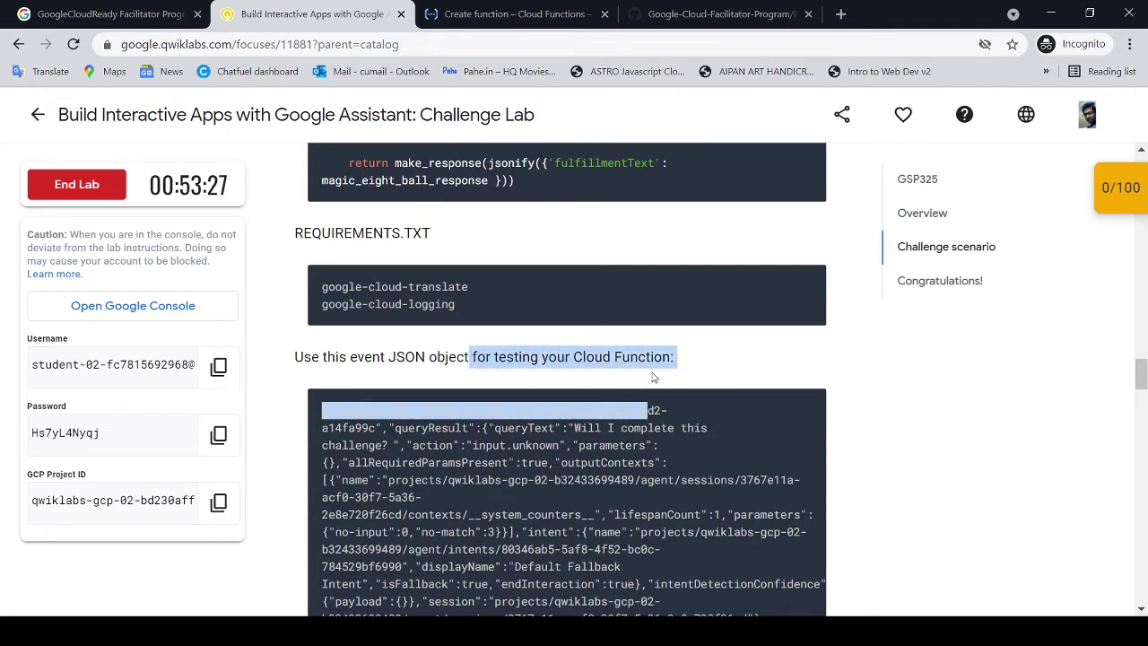
pyautogui.click(712, 360)
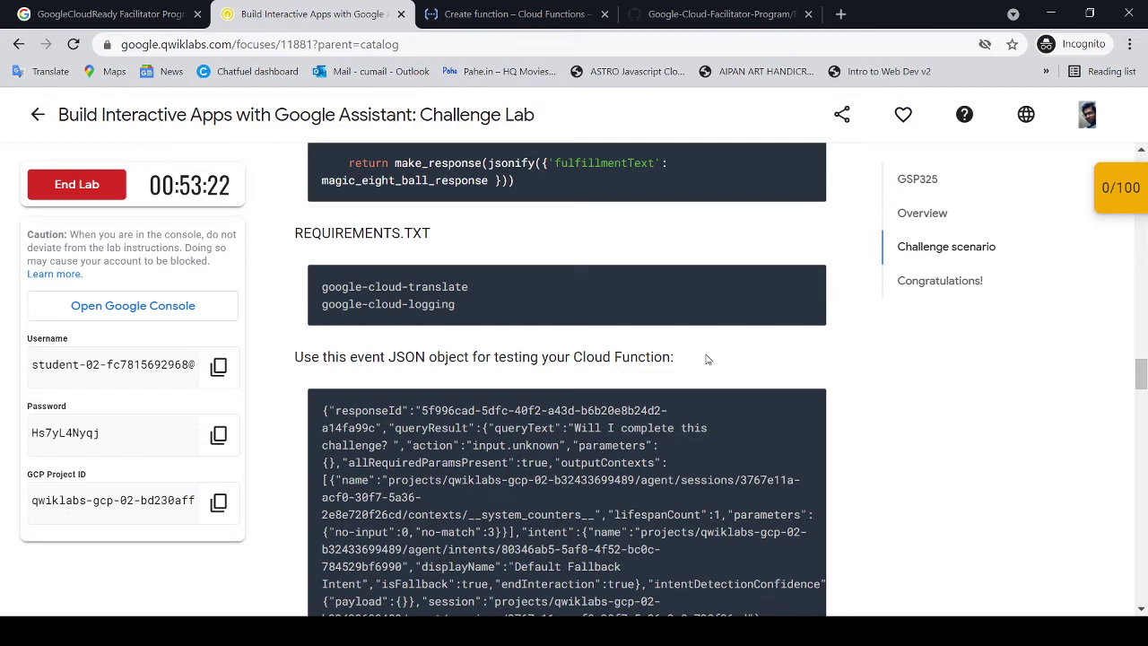
pyautogui.scroll(-3, 705, 358)
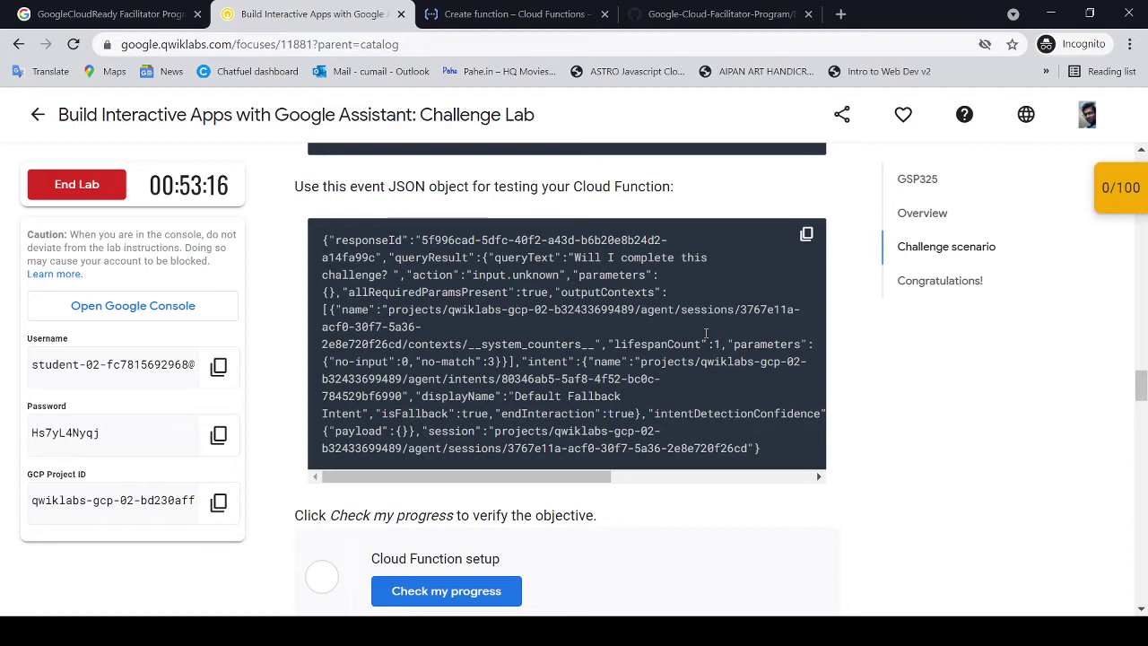
pyautogui.click(529, 20)
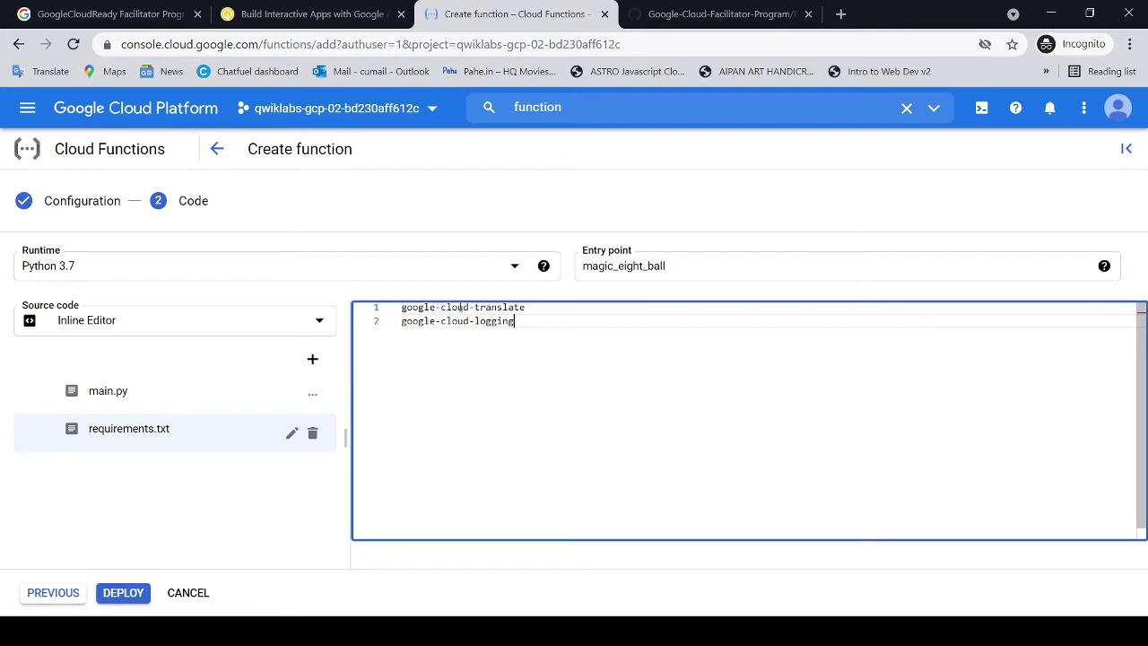
pyautogui.click(126, 594)
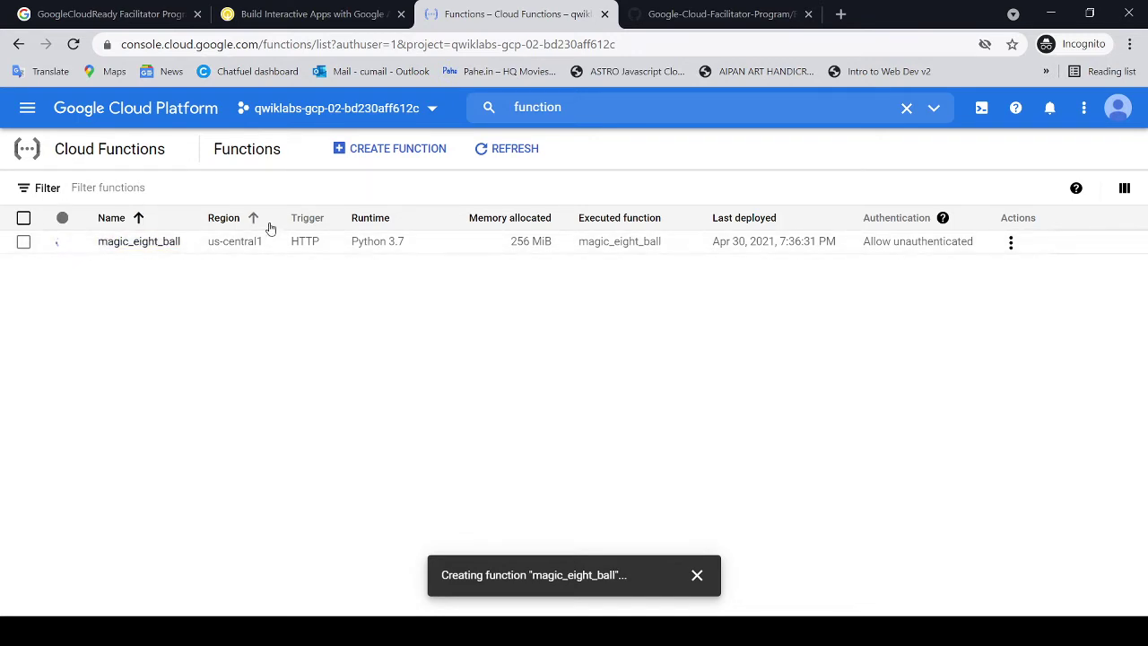
# Check the deployment status of magic_eight_ball in the functions list and the remaining lab time
pyautogui.click(330, 20)
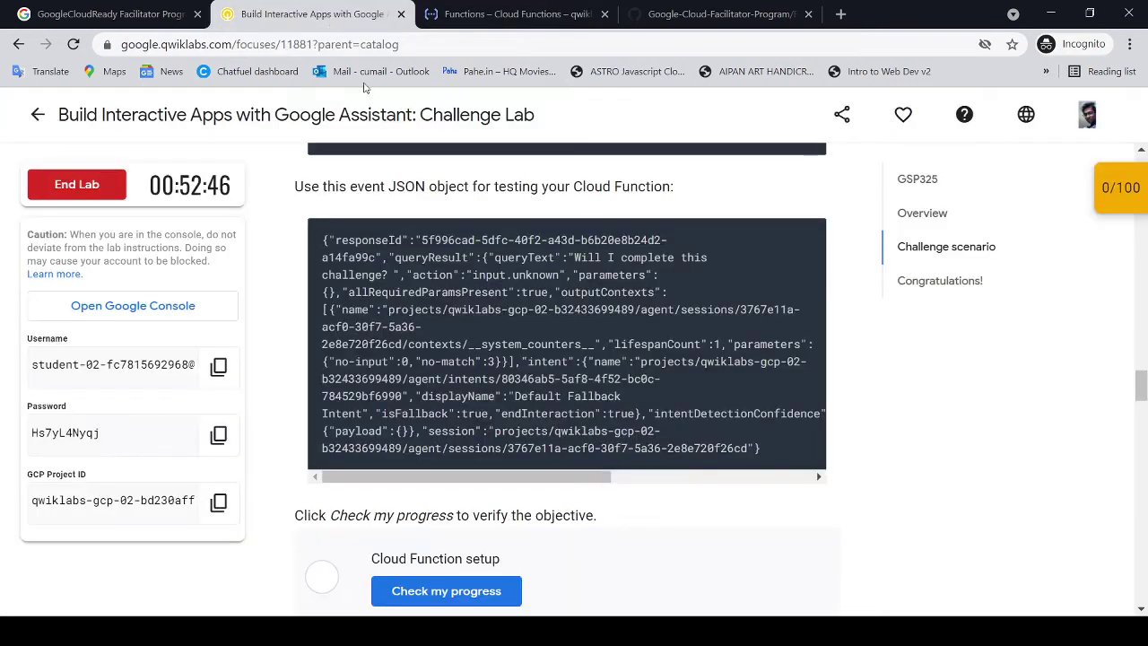
pyautogui.click(498, 20)
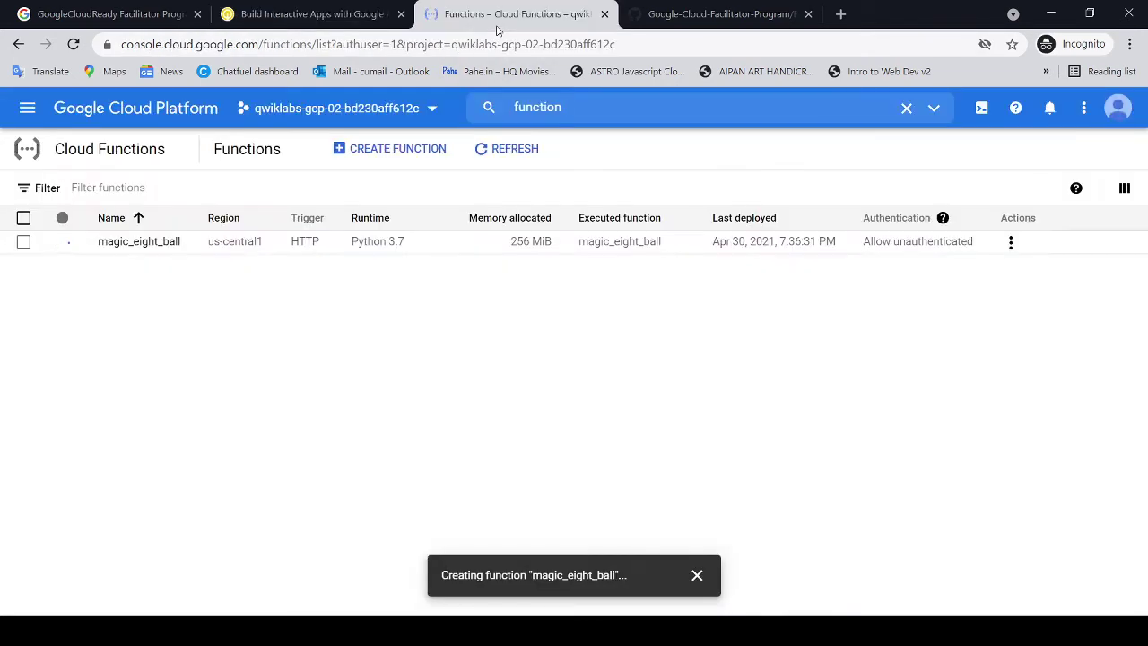
pyautogui.moveTo(60, 235)
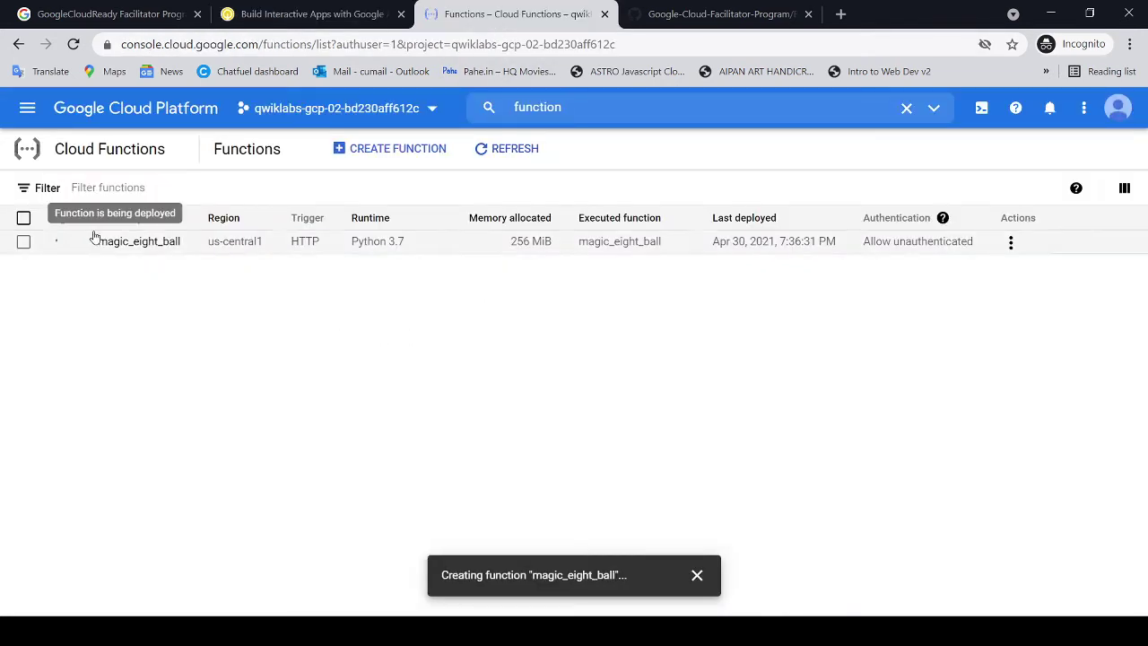
pyautogui.click(284, 24)
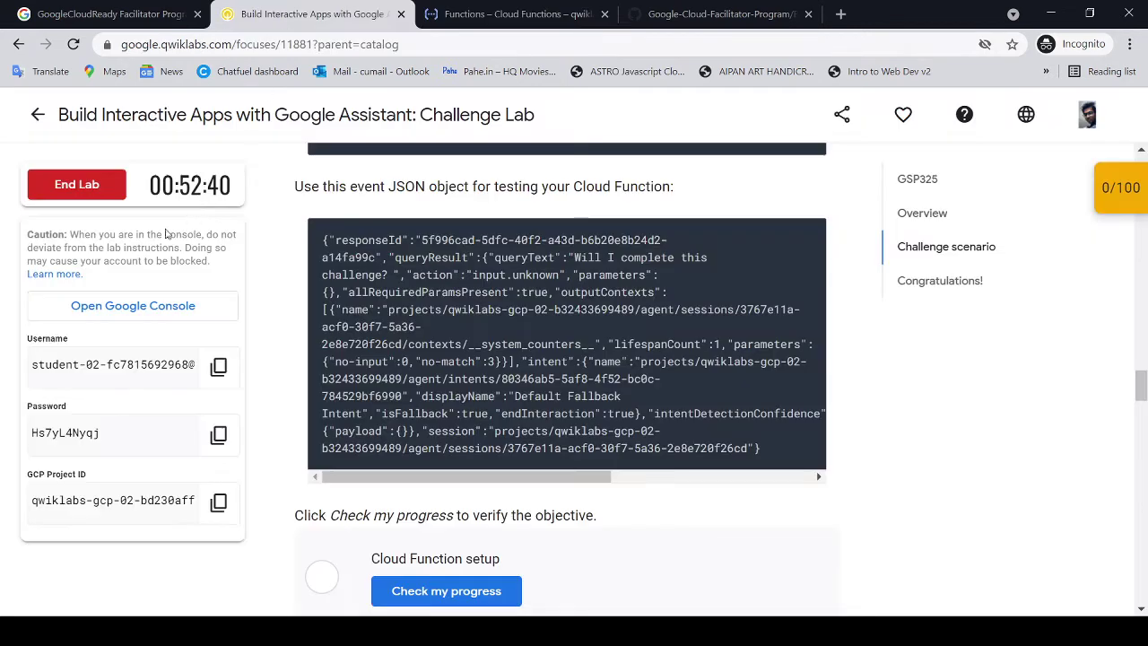
pyautogui.moveTo(168, 191); pyautogui.dragTo(231, 191)
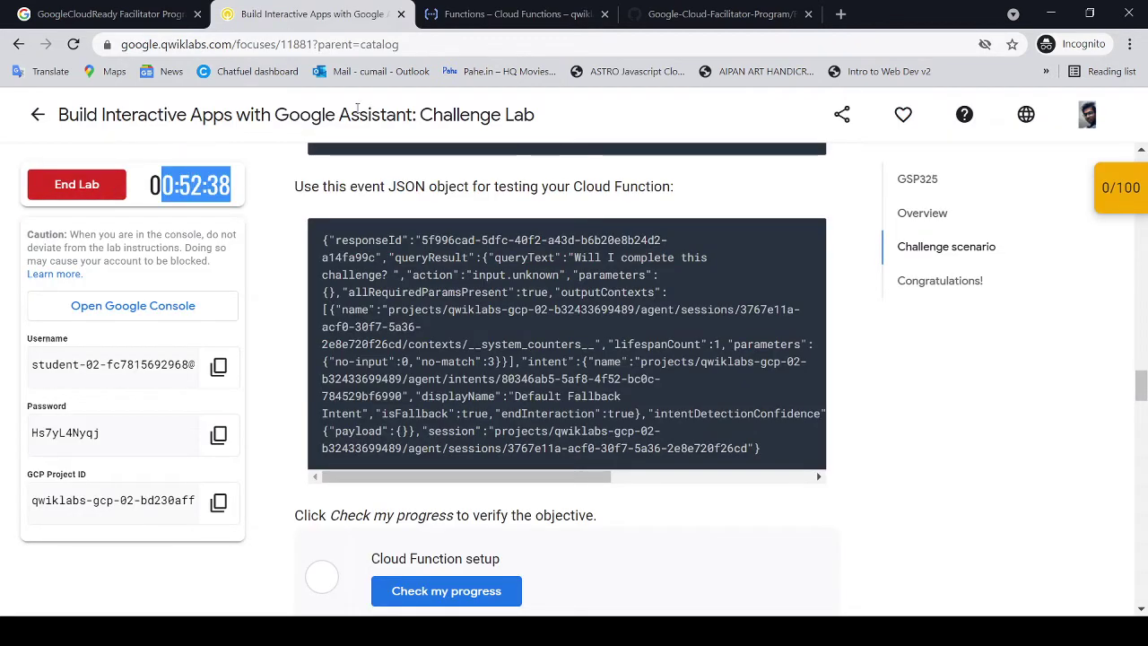
pyautogui.click(513, 9)
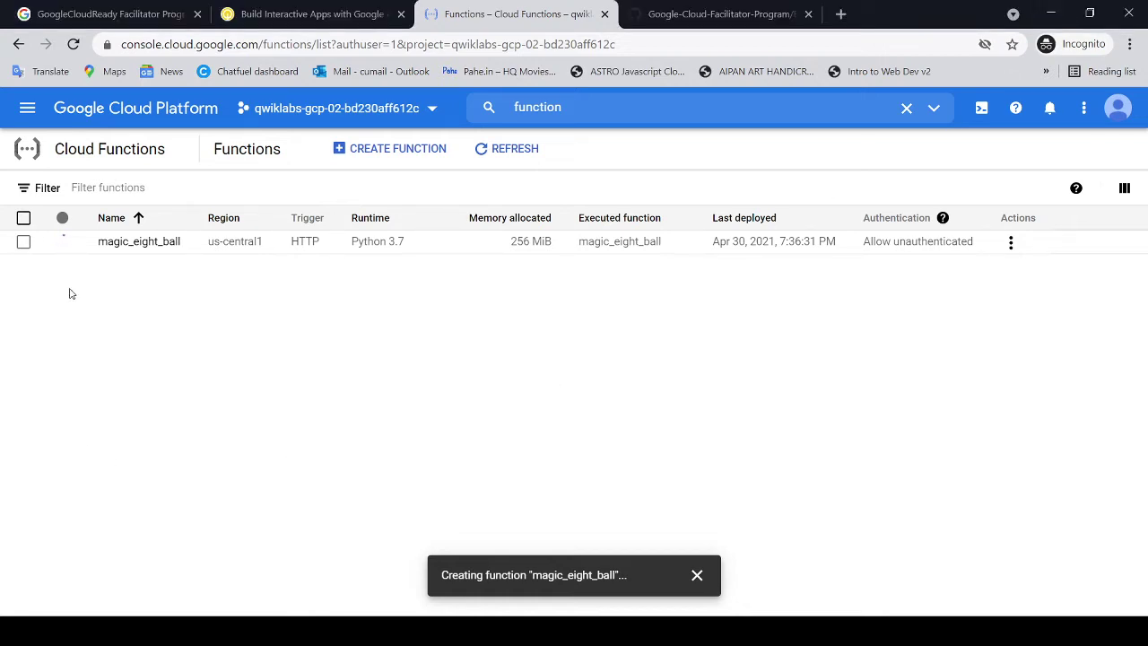
pyautogui.moveTo(63, 244)
# Reread the lab's Task 1 instructions on granting Cloud Functions Invoker to allUsers
pyautogui.click(314, 13)
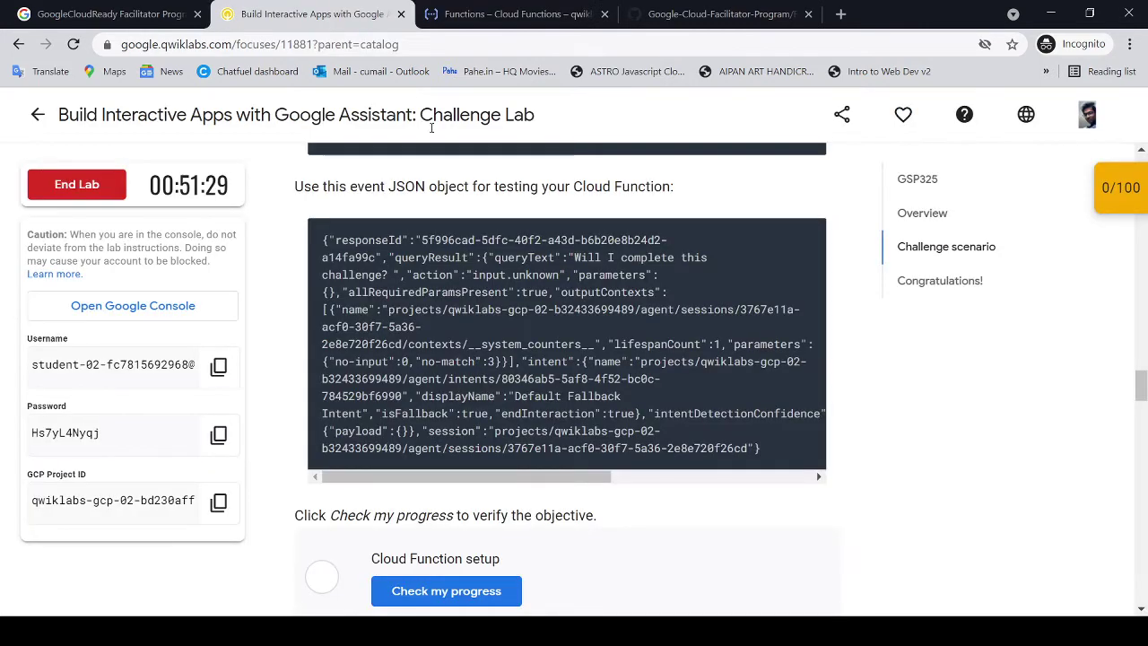
pyautogui.scroll(4, 516, 278)
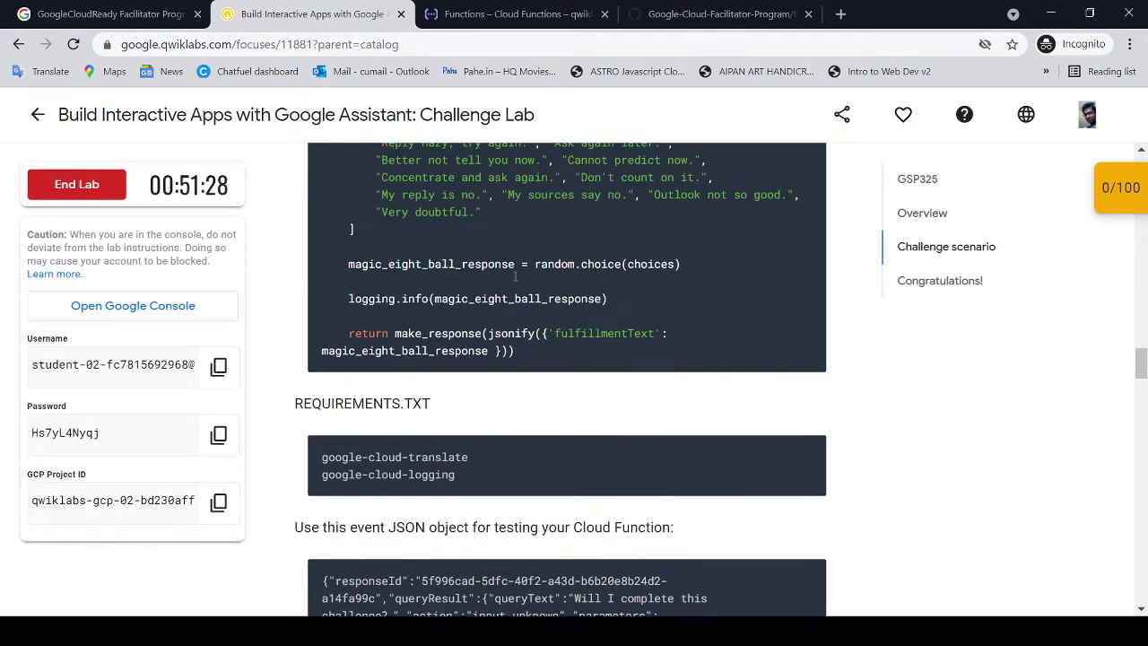
pyautogui.scroll(-2, 515, 278)
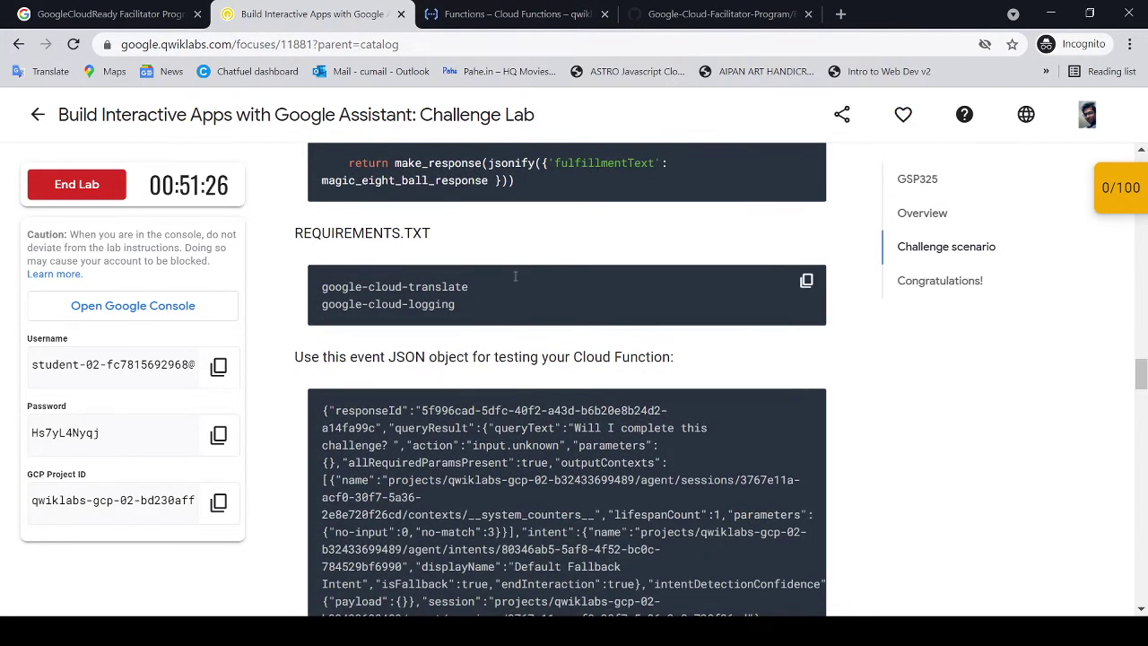
pyautogui.scroll(9, 516, 278)
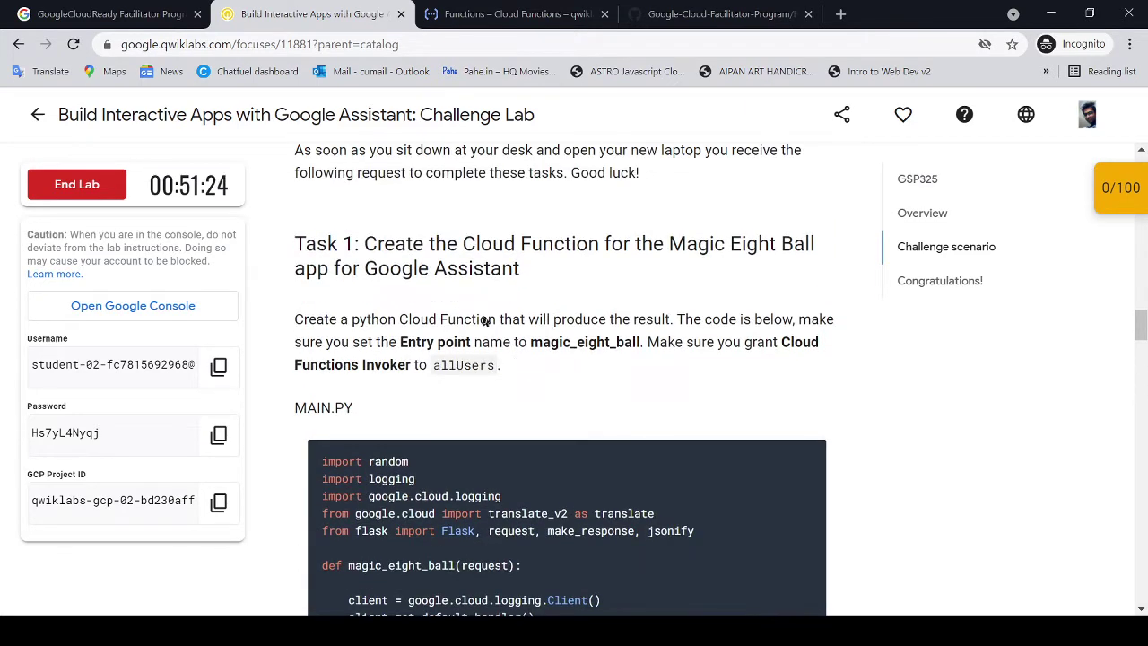
pyautogui.moveTo(408, 365); pyautogui.dragTo(524, 377)
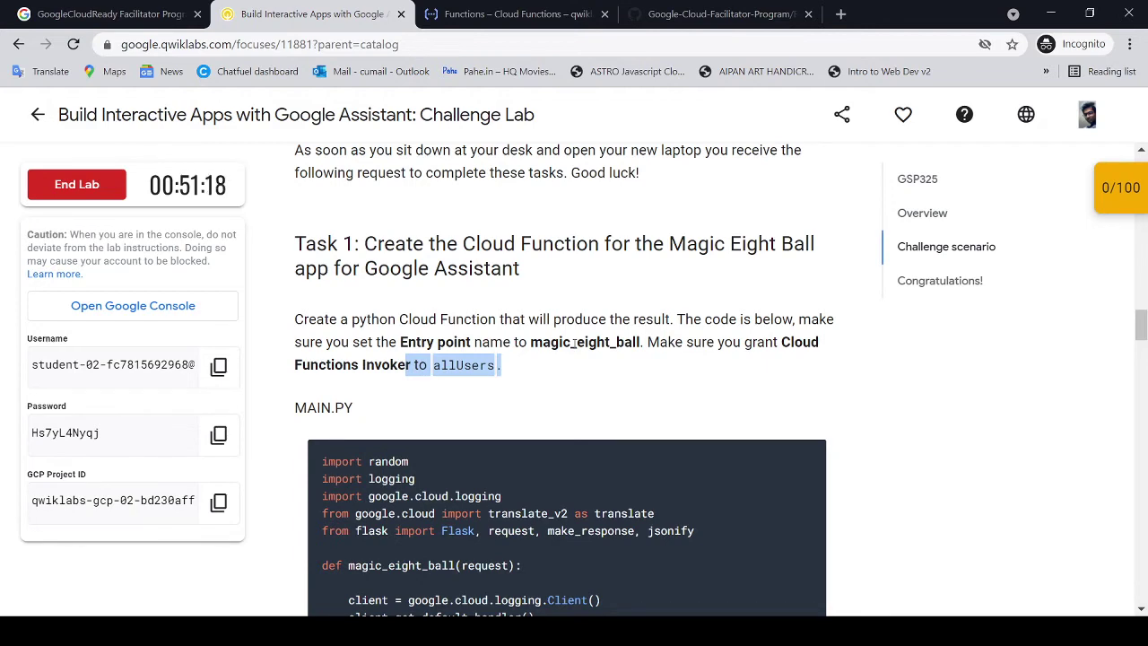
pyautogui.scroll(-2, 573, 343)
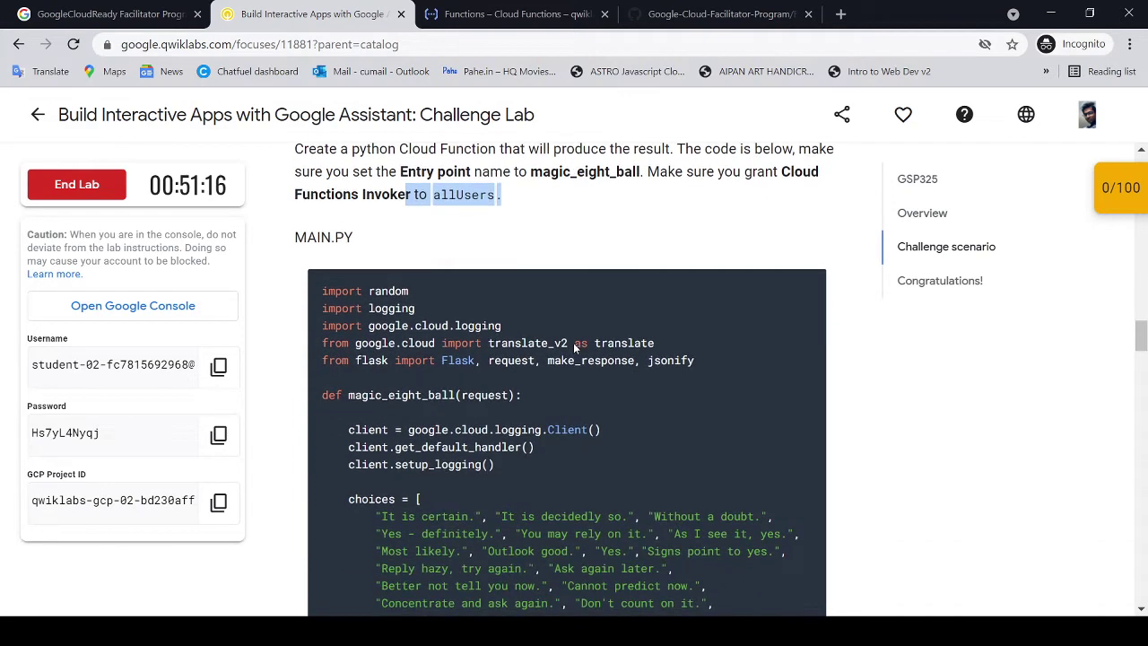
# Open the details of the magic_eight_ball function, dismiss the menu hint and examine the function's permissions by member
pyautogui.click(535, 19)
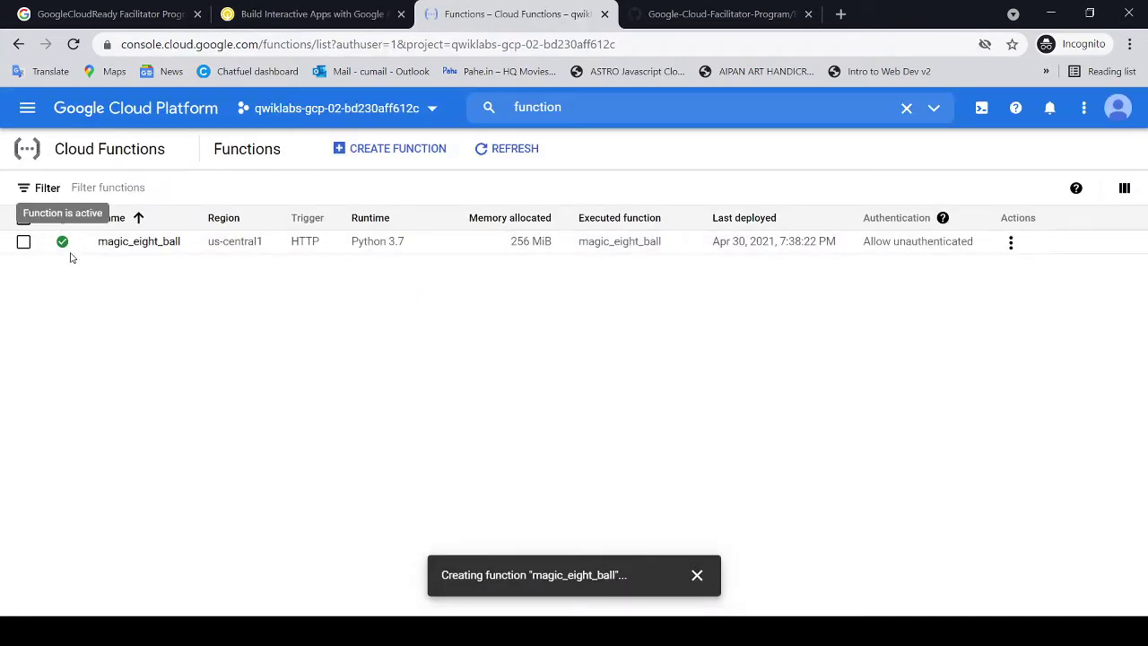
pyautogui.click(141, 242)
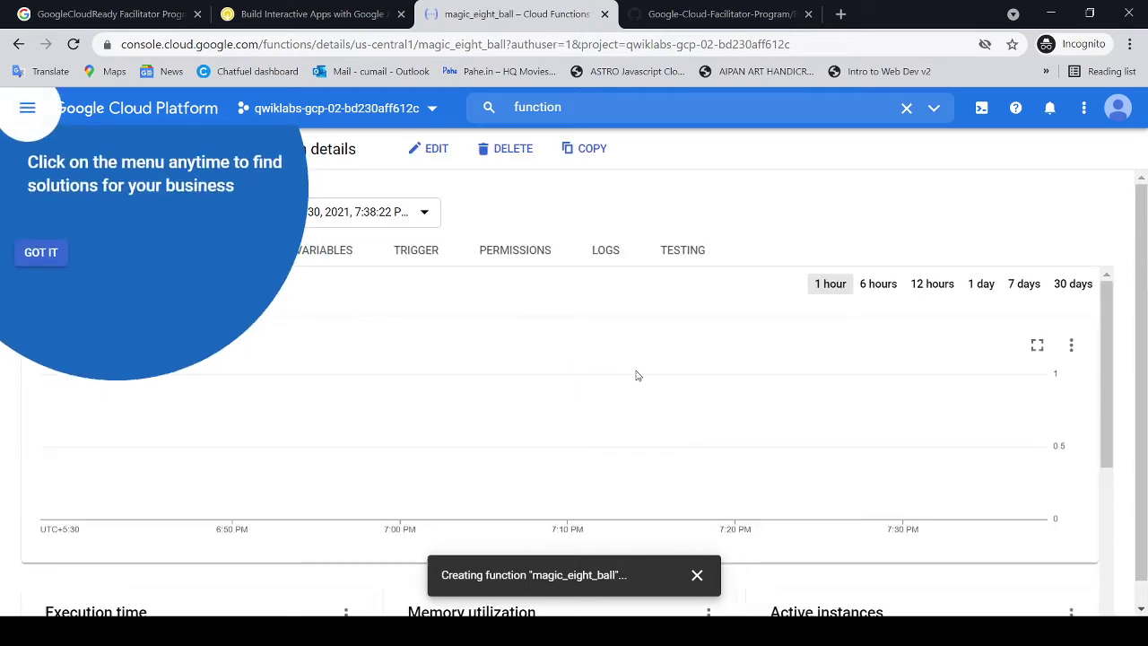
pyautogui.click(42, 253)
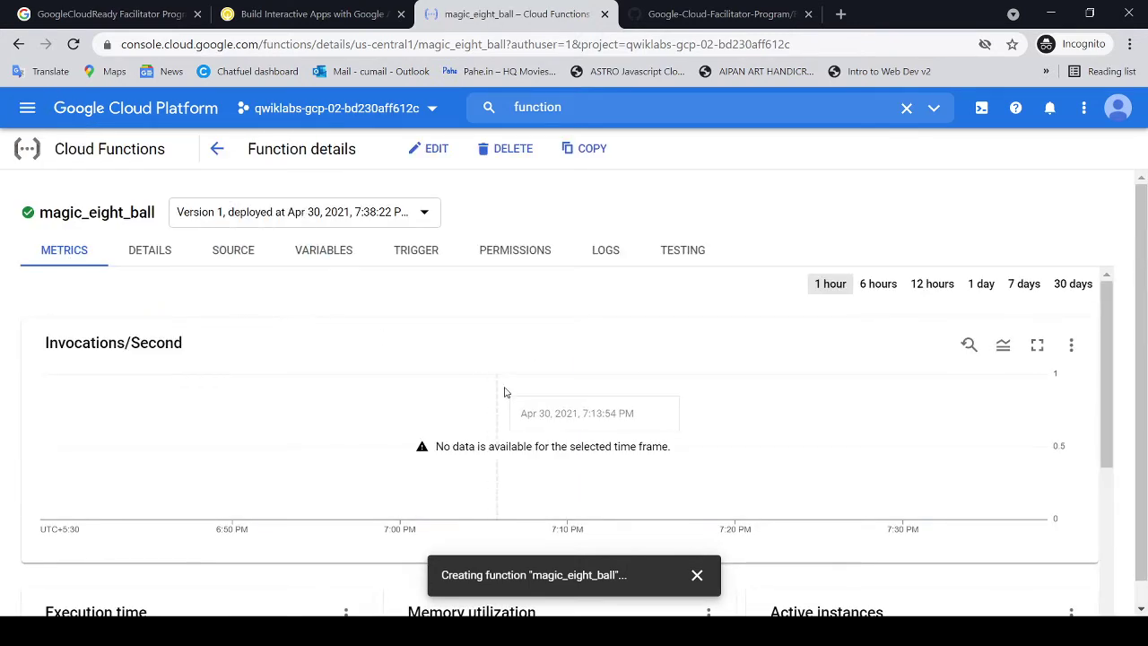
pyautogui.scroll(-4, 607, 418)
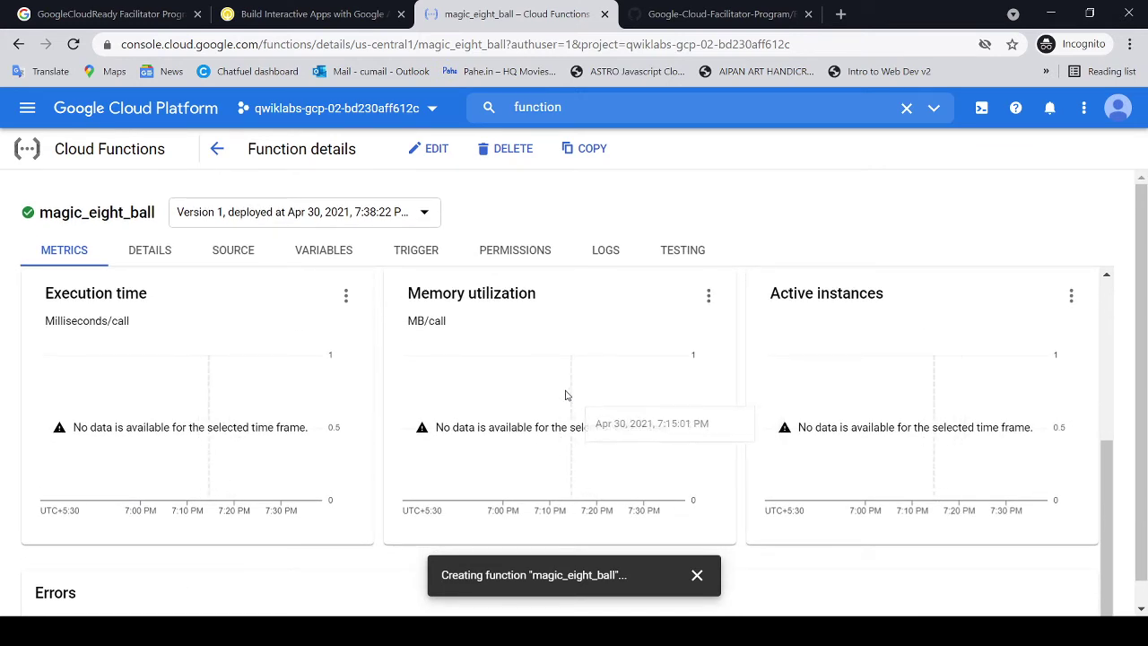
pyautogui.click(515, 255)
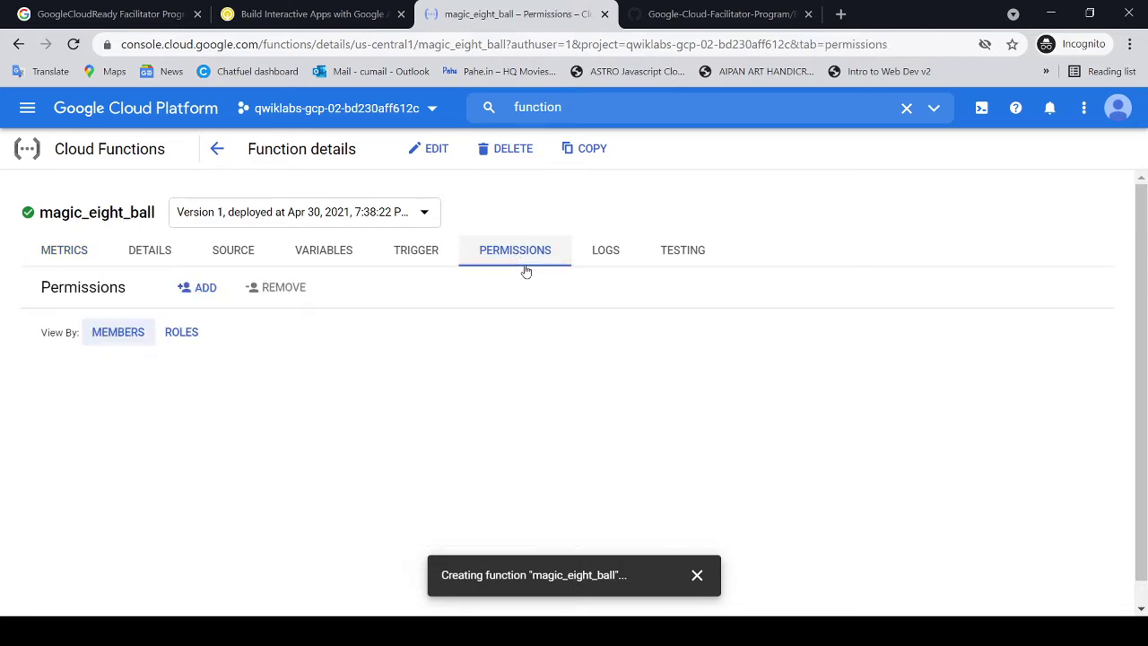
pyautogui.scroll(-1, 582, 392)
pyautogui.scroll(1, 583, 392)
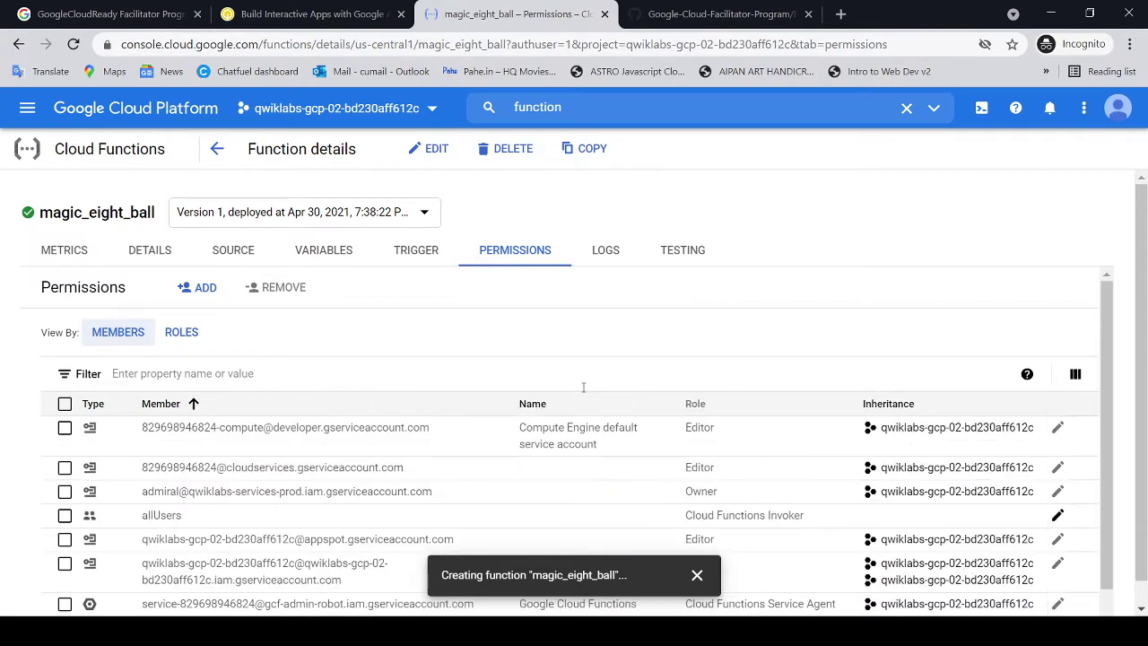
pyautogui.scroll(-1, 614, 368)
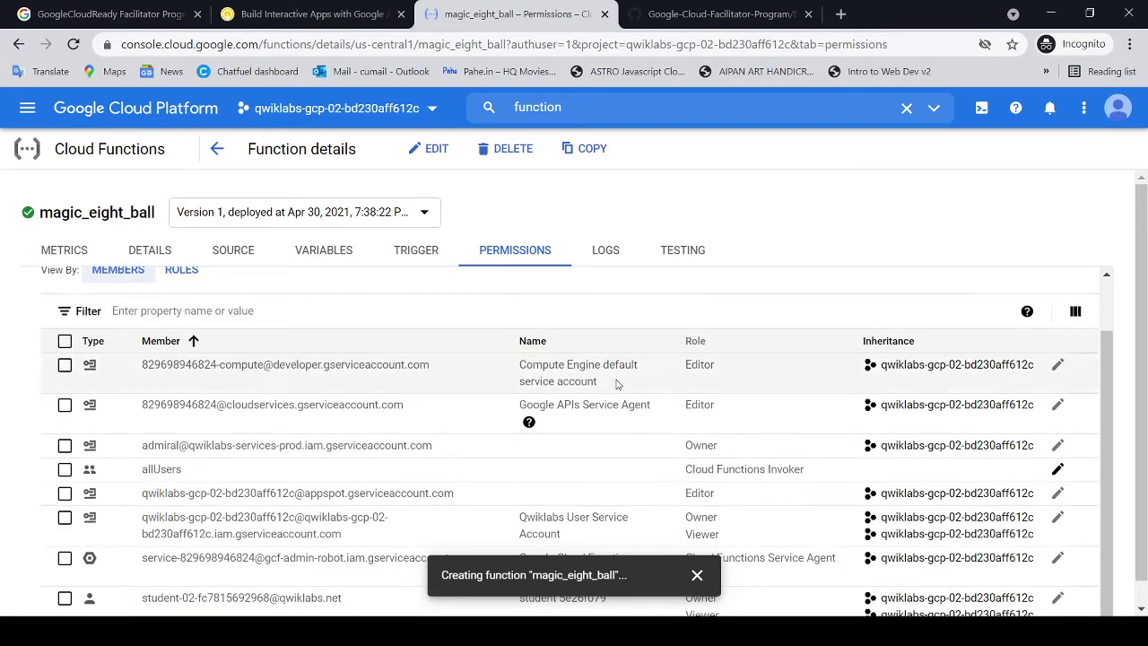
# Compare the role of allUsers in the function's permissions with the lab's Cloud Functions Invoker requirement
pyautogui.click(314, 13)
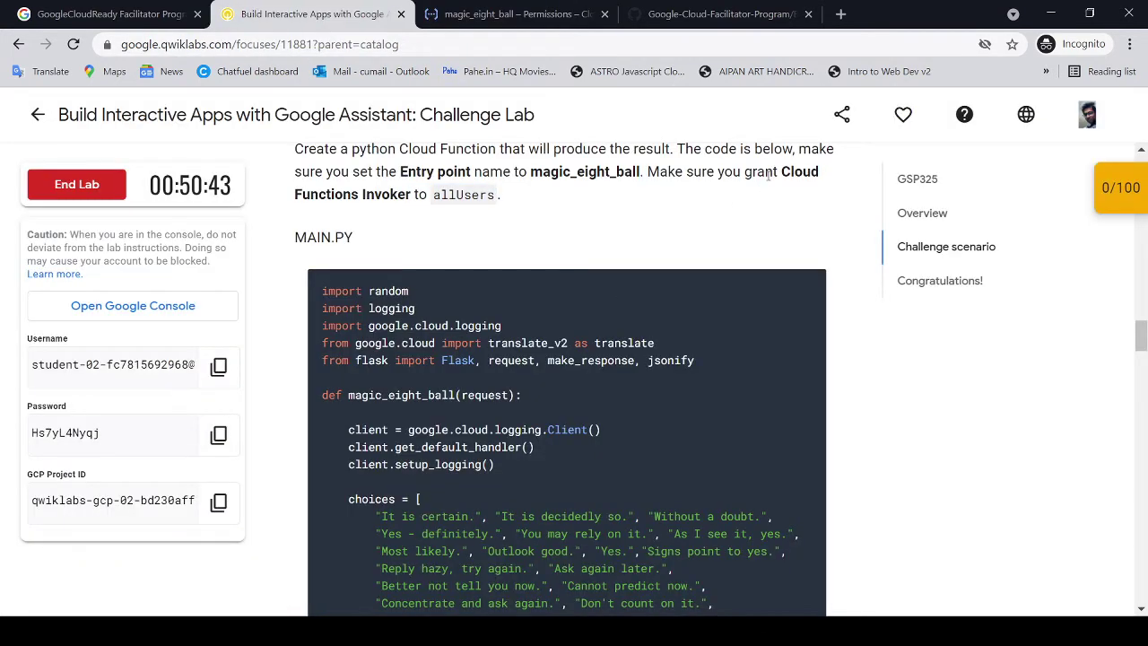
pyautogui.moveTo(764, 175); pyautogui.dragTo(495, 198)
pyautogui.click(505, 24)
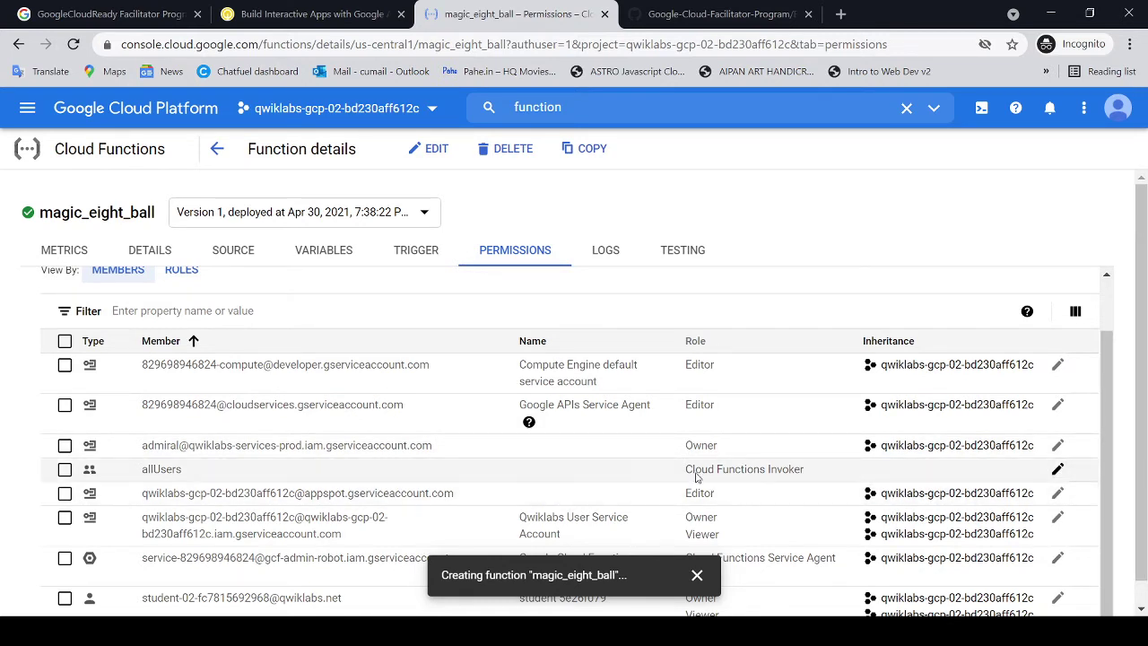
pyautogui.moveTo(685, 469); pyautogui.dragTo(807, 466)
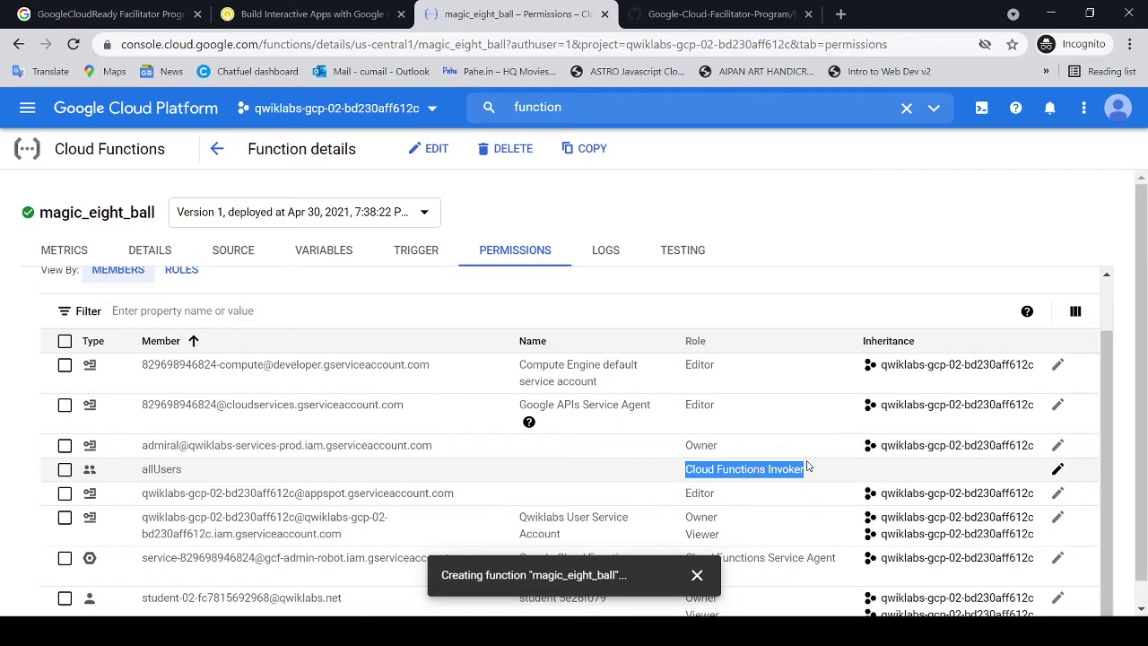
pyautogui.click(143, 475)
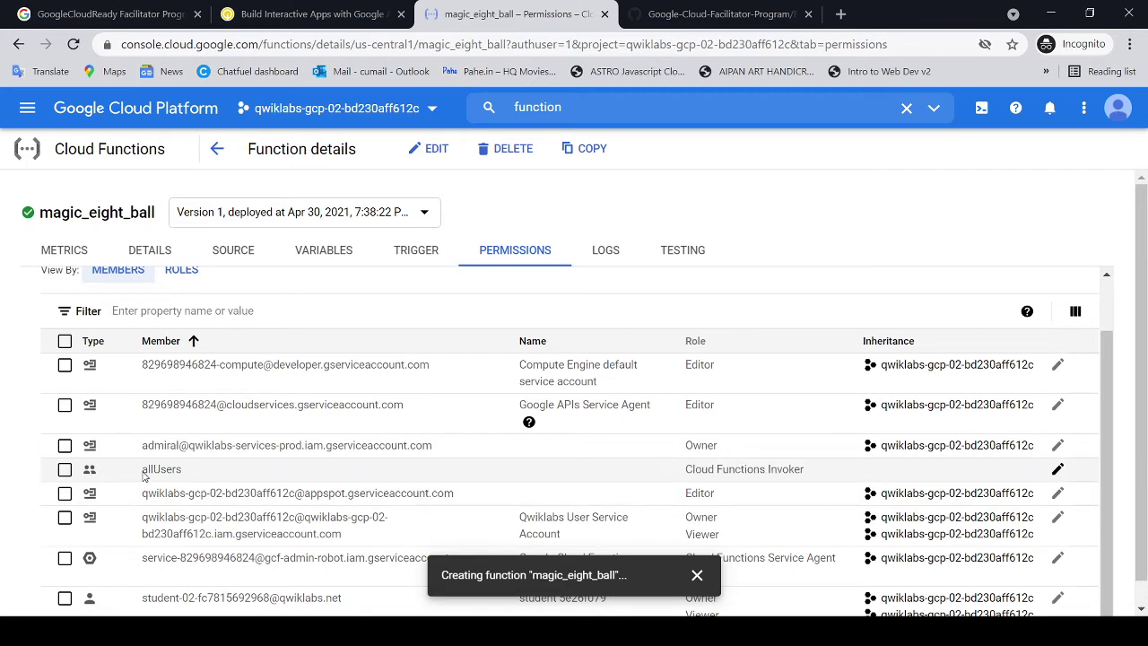
# Recheck the allUsers entry in the function's permissions and run the lab's progress check for Cloud Function setup
pyautogui.moveTo(143, 475); pyautogui.dragTo(185, 472)
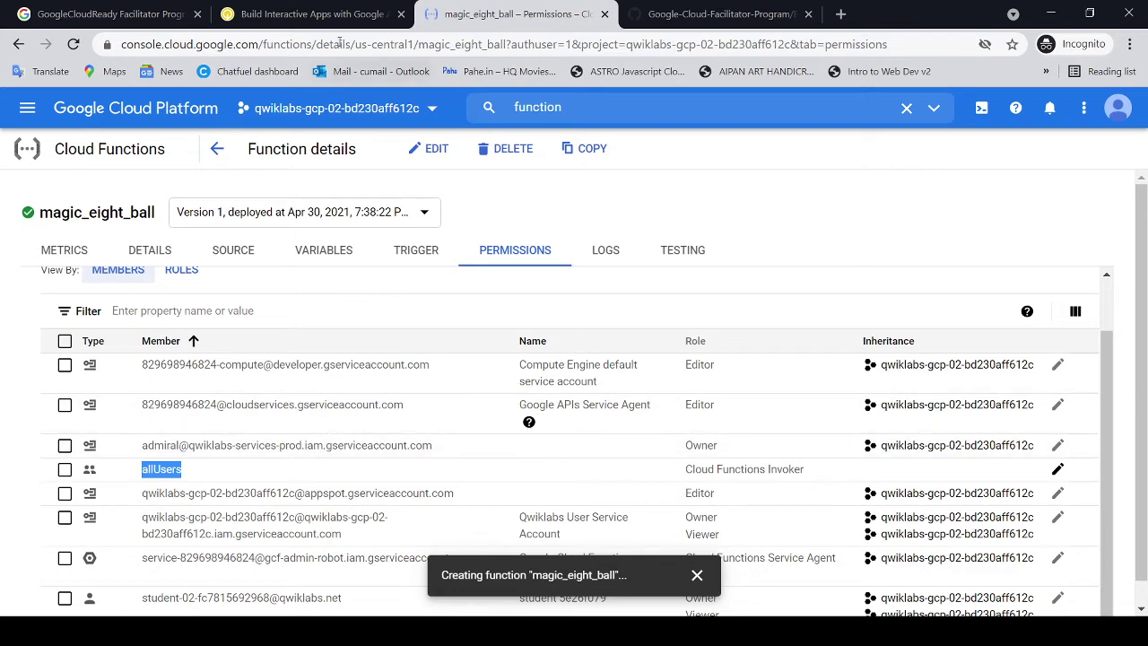
pyautogui.click(314, 13)
pyautogui.scroll(-10, 623, 426)
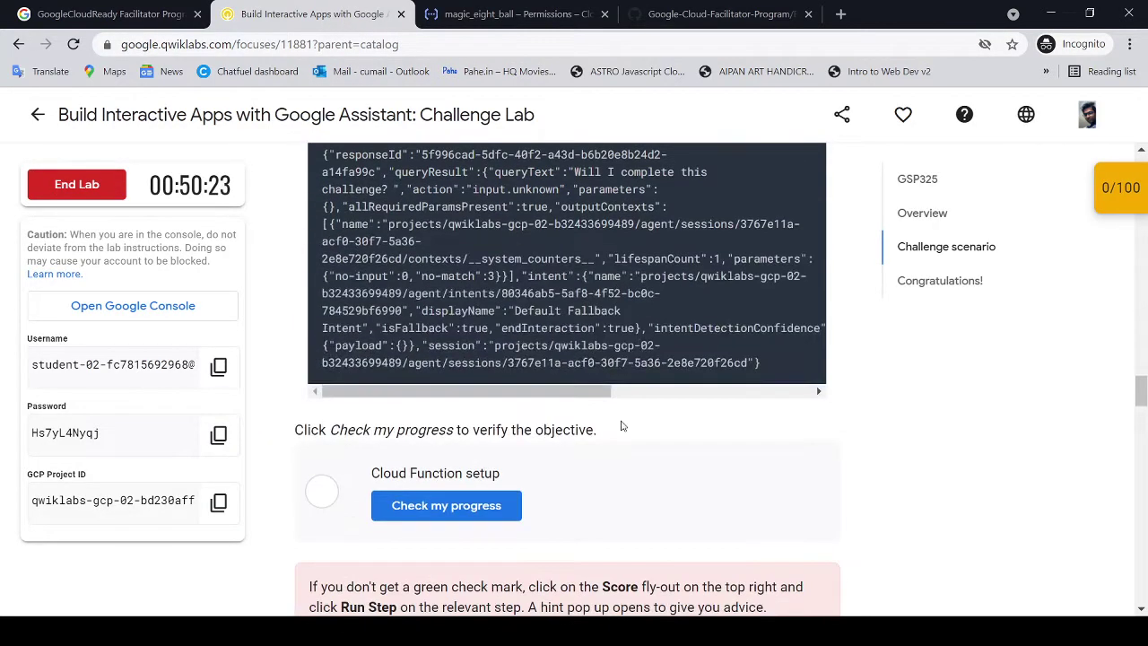
pyautogui.scroll(-1, 624, 426)
pyautogui.click(498, 430)
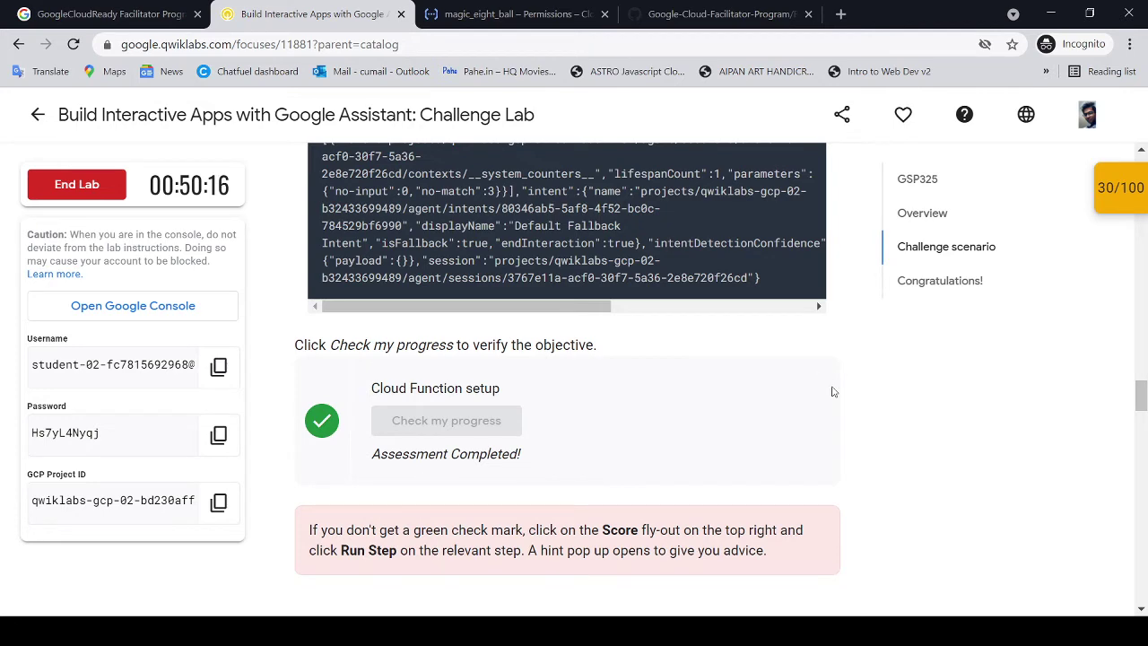
# Read the lab's Task 2 requirements and the GitHub guide's instructions on creating a new project and importing the first project
pyautogui.scroll(-5, 833, 389)
pyautogui.moveTo(295, 208); pyautogui.dragTo(556, 243)
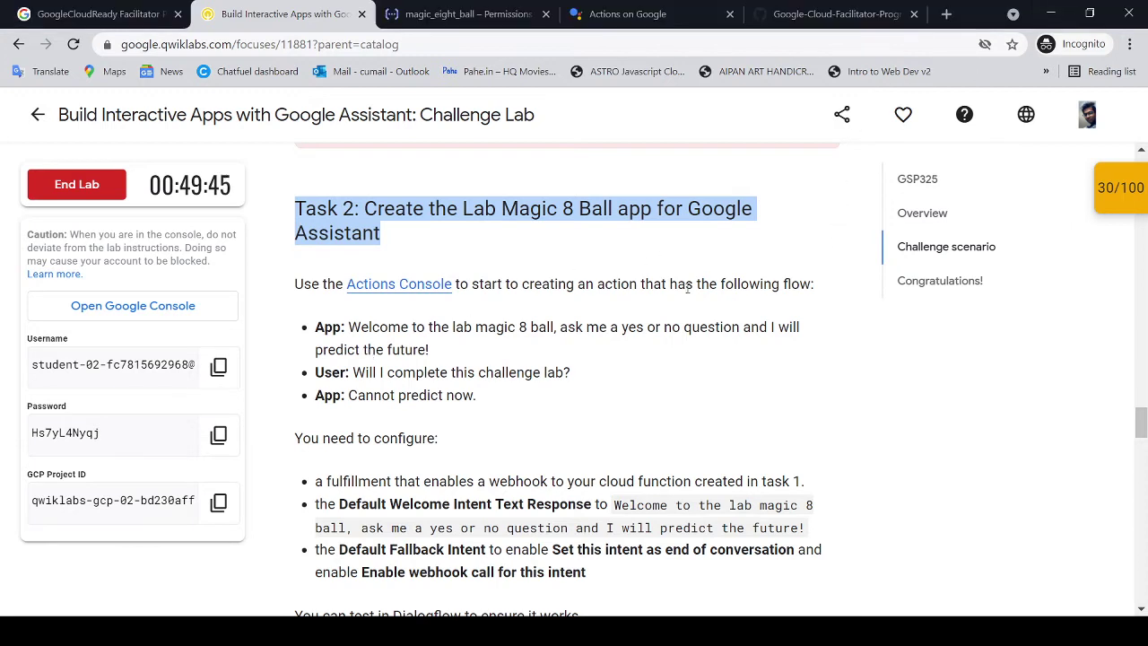
pyautogui.click(628, 13)
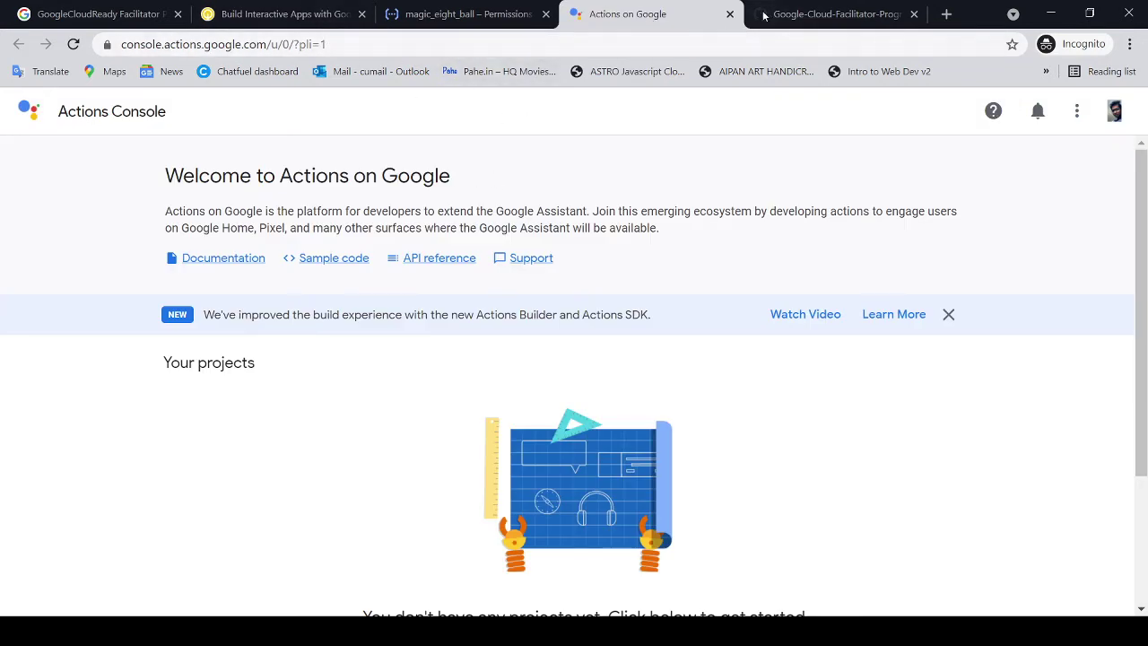
pyautogui.click(834, 13)
pyautogui.scroll(-1, 402, 350)
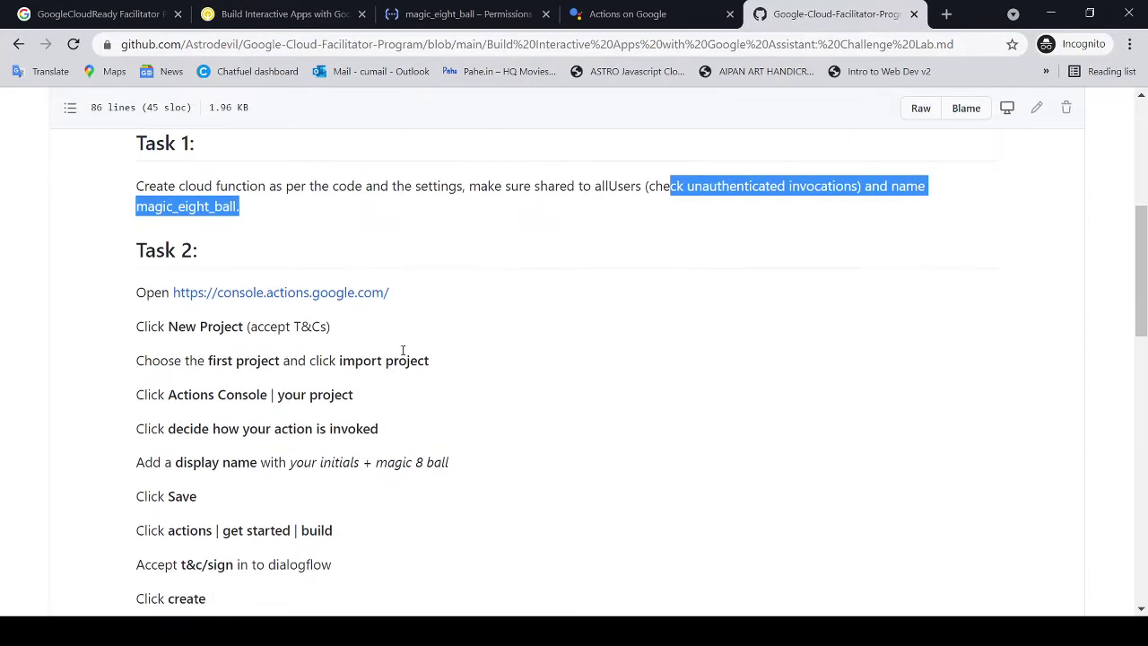
pyautogui.moveTo(137, 327); pyautogui.dragTo(330, 326)
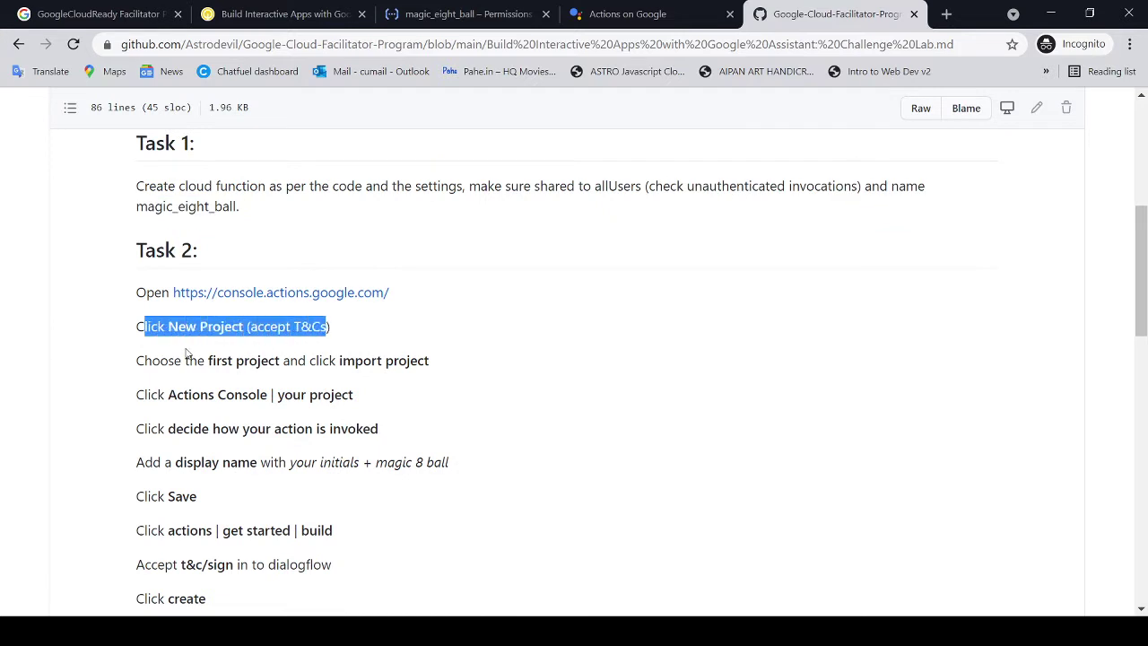
pyautogui.moveTo(183, 360); pyautogui.dragTo(459, 367)
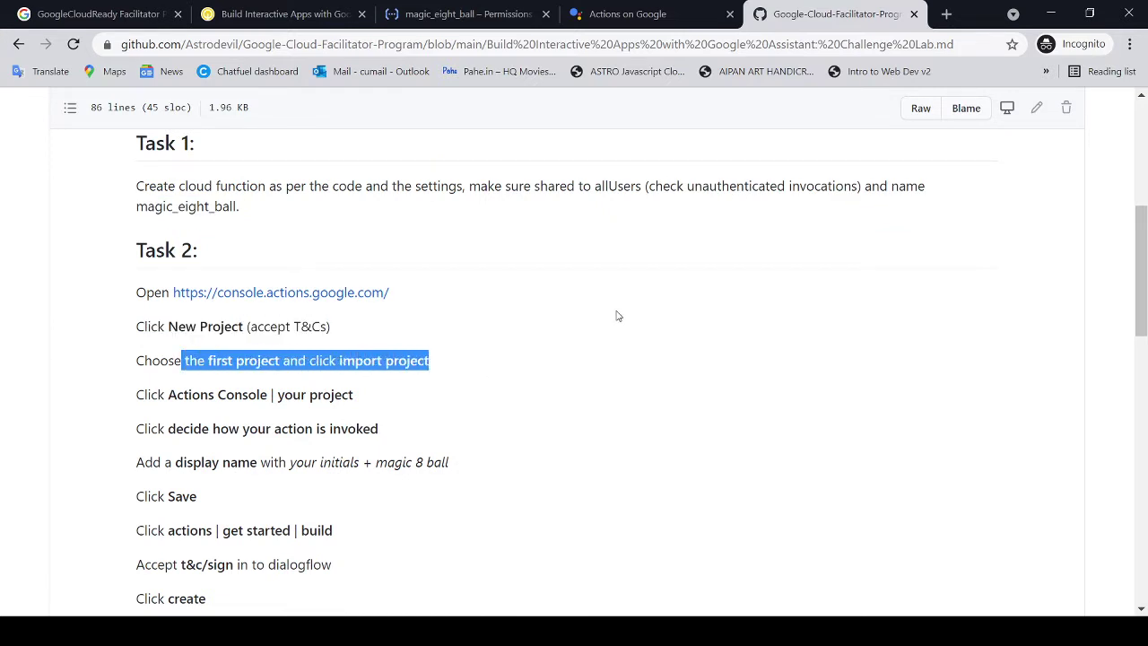
pyautogui.scroll(-1, 634, 278)
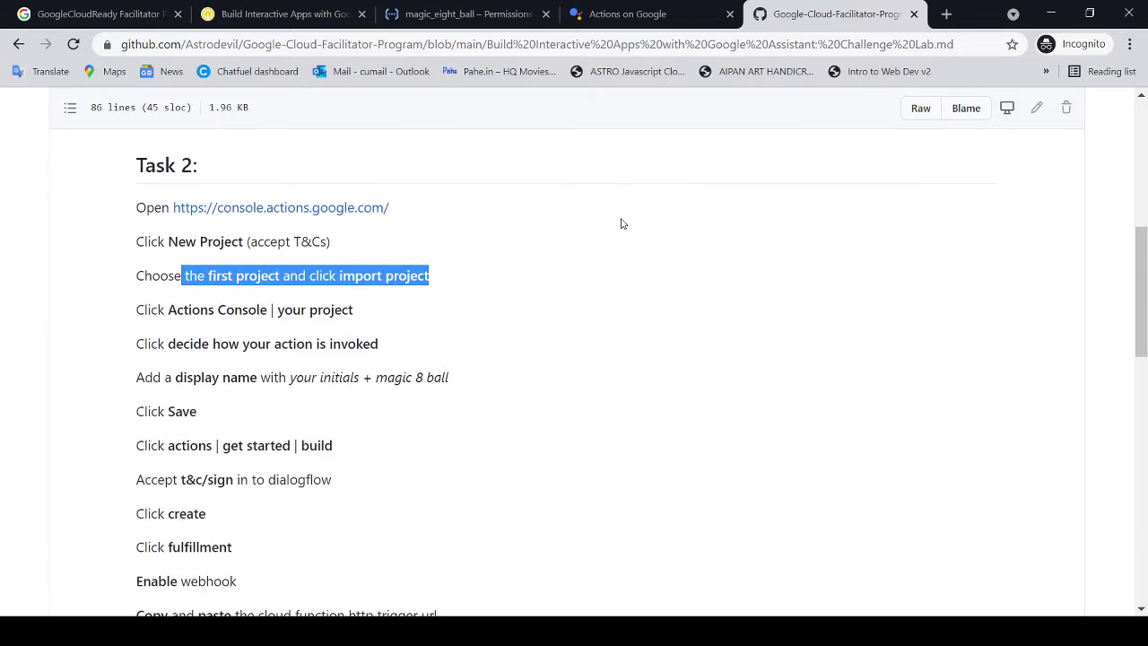
pyautogui.click(628, 14)
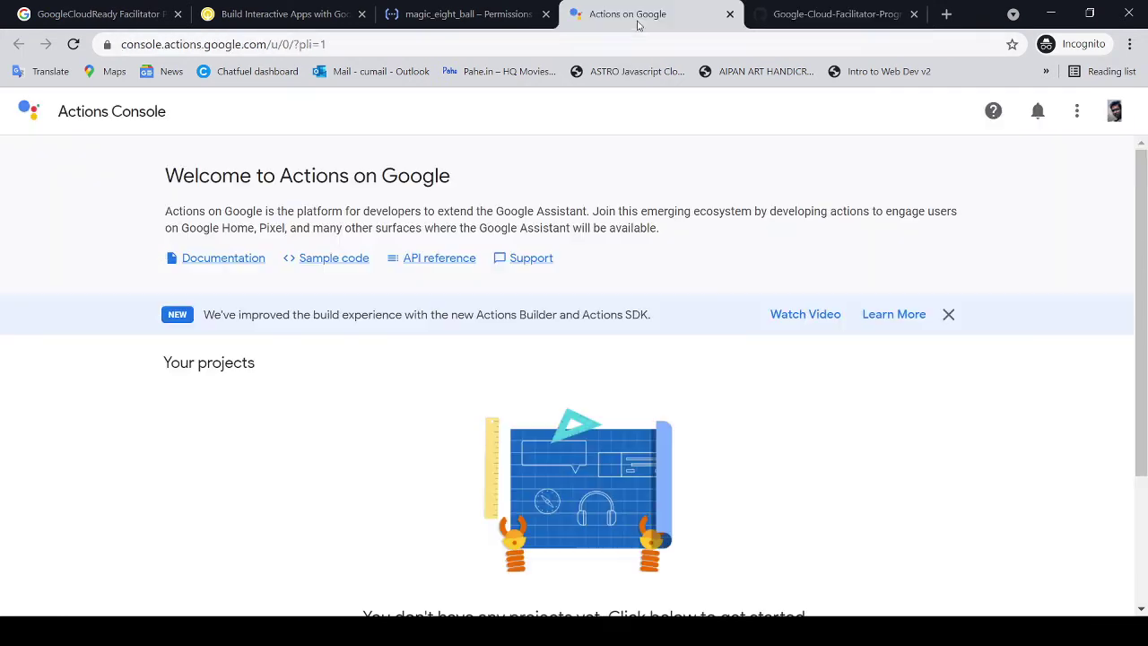
pyautogui.scroll(-2, 90, 165)
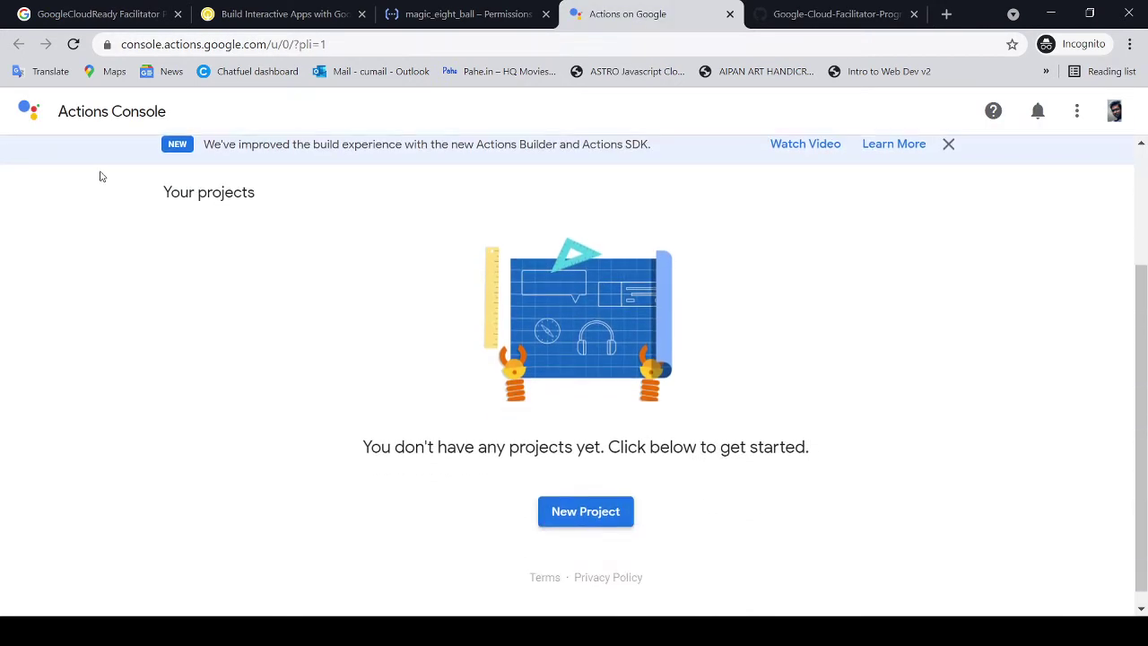
pyautogui.click(577, 515)
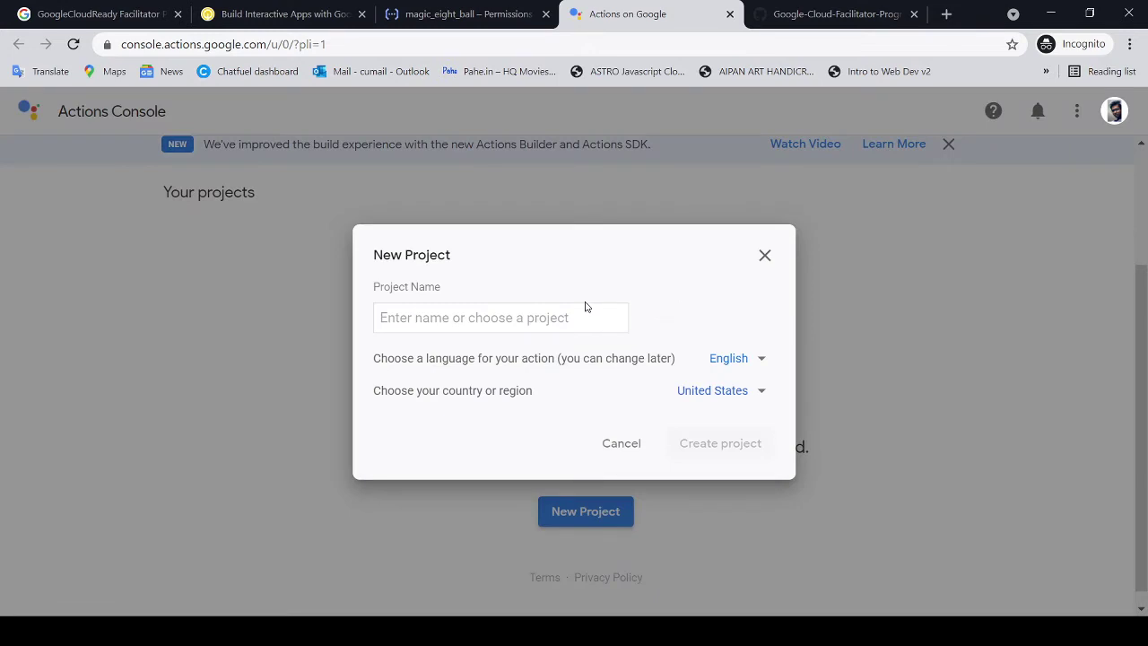
pyautogui.click(576, 309)
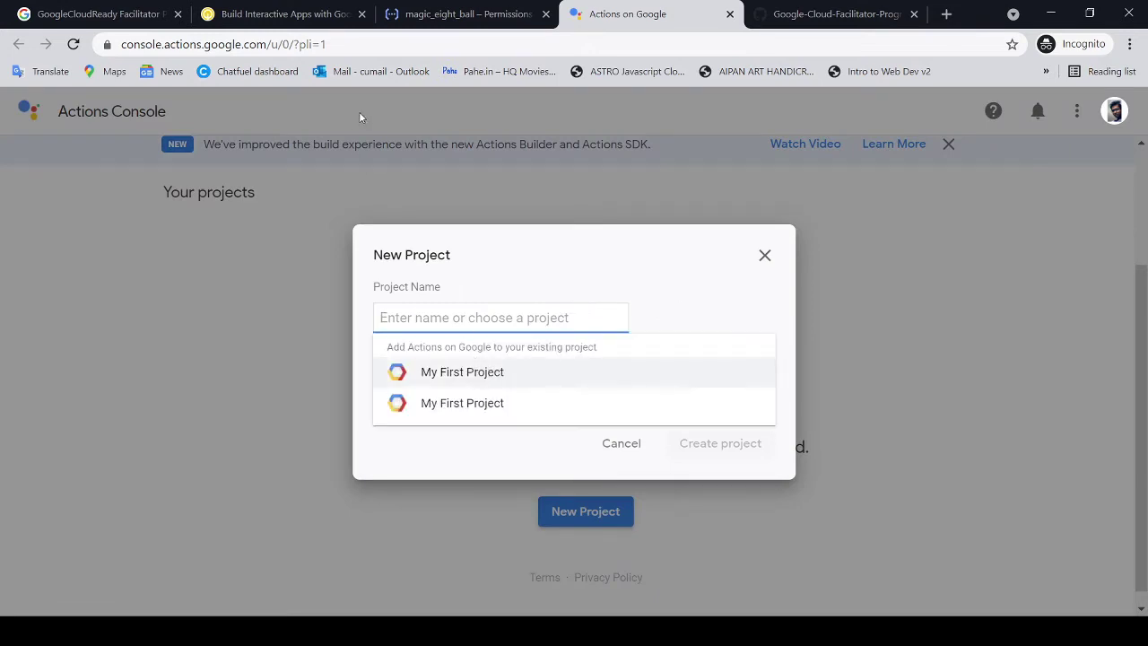
# Switch the Actions Console to the lab's student account and close the console page of the other account
pyautogui.click(1115, 115)
pyautogui.click(959, 381)
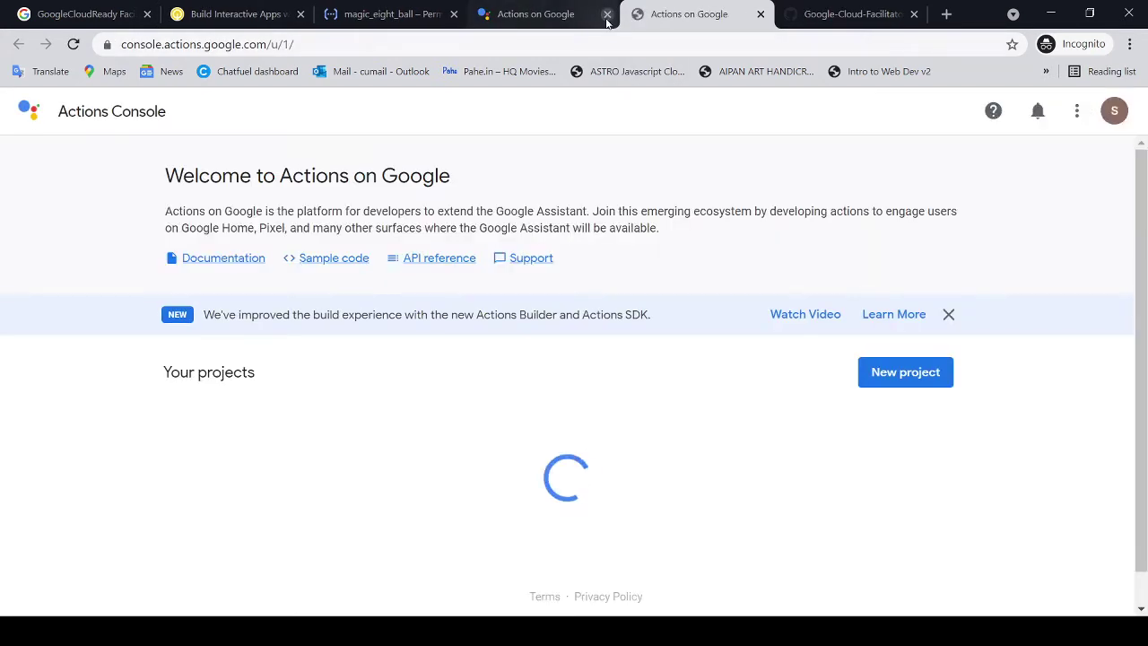
pyautogui.click(607, 15)
# Start a new Actions project and agree to the Actions on Google Terms of Service
pyautogui.scroll(-3, 632, 520)
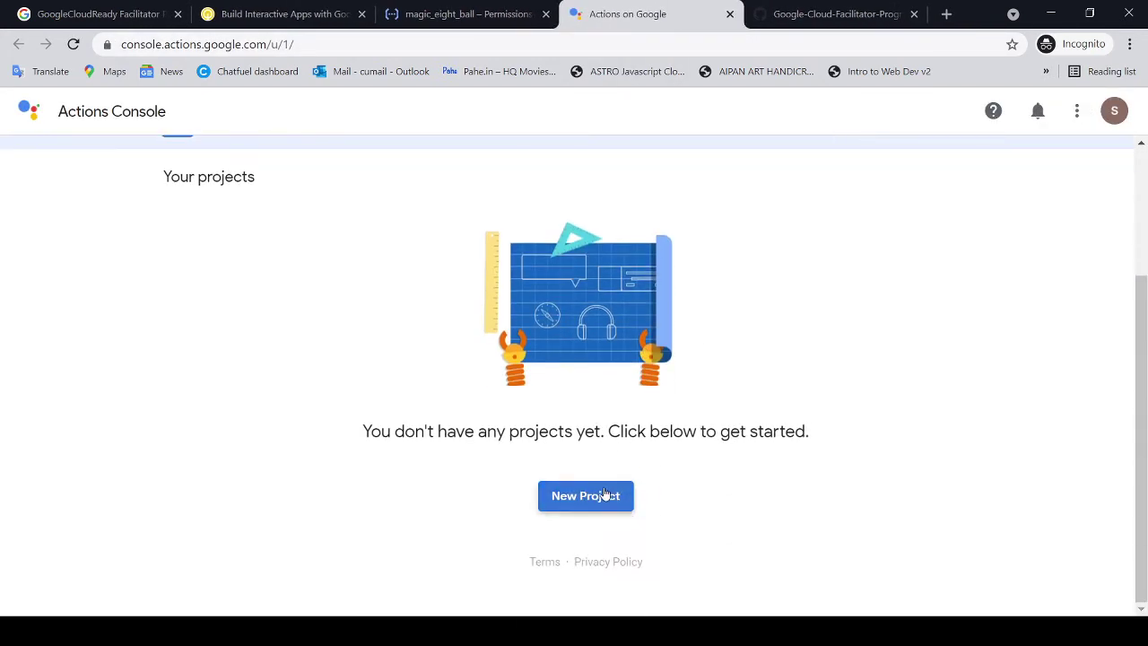
pyautogui.click(613, 494)
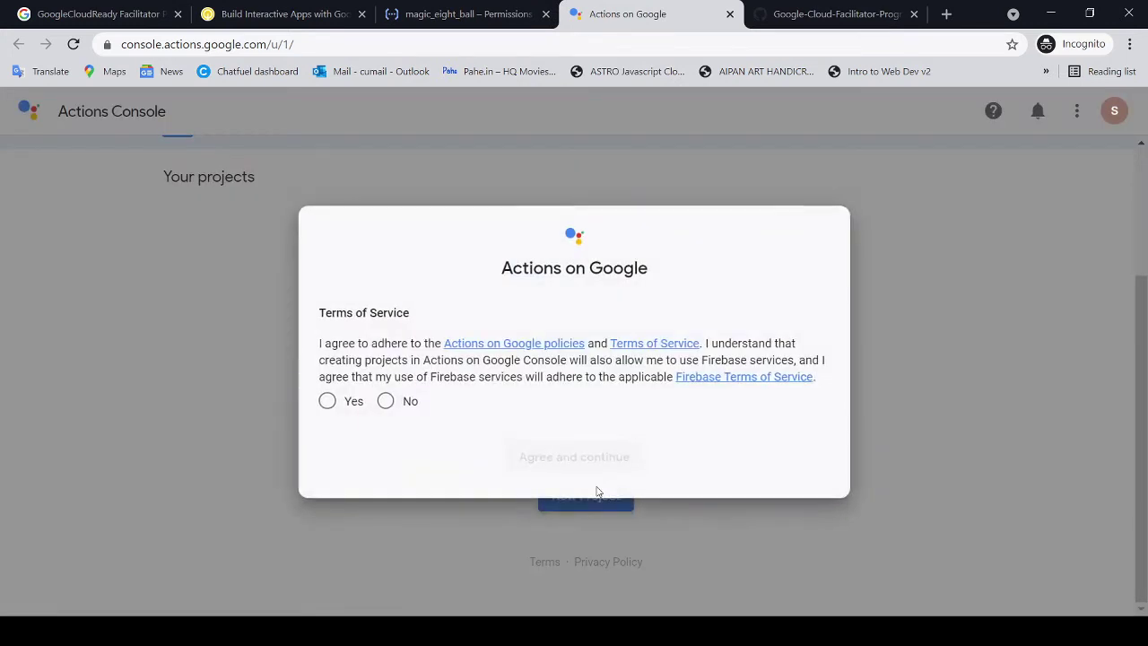
pyautogui.click(328, 401)
pyautogui.click(592, 456)
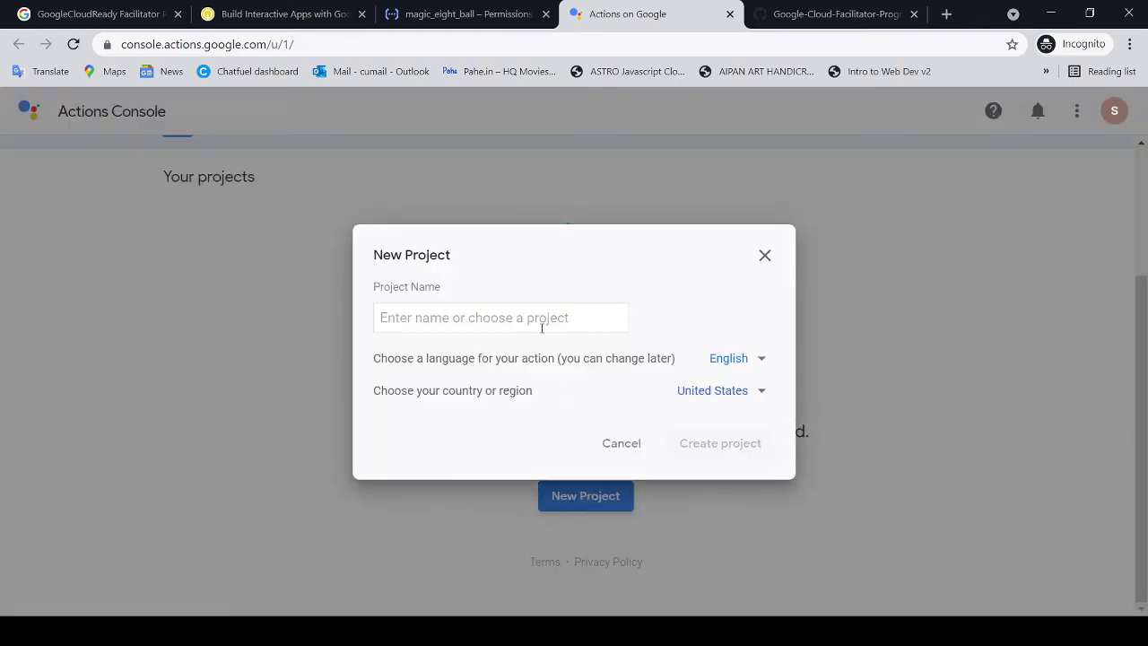
# Choose the existing project qwiklabs-gcp-02-bd230aff612c and import it into the Actions Console
pyautogui.click(542, 328)
pyautogui.click(488, 373)
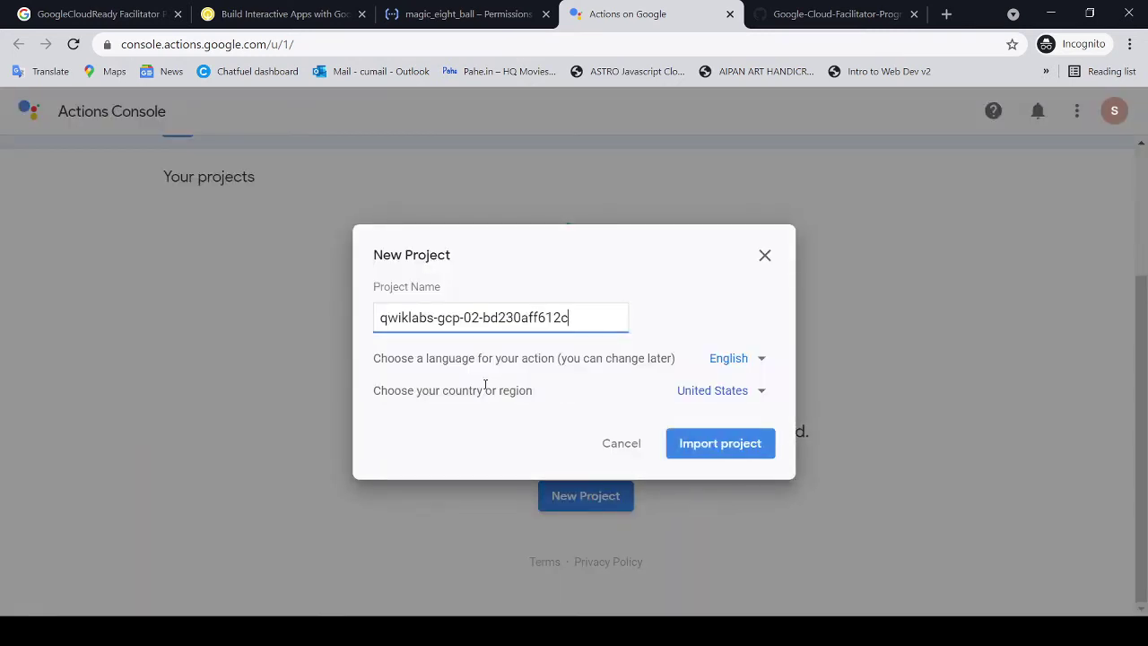
pyautogui.click(735, 437)
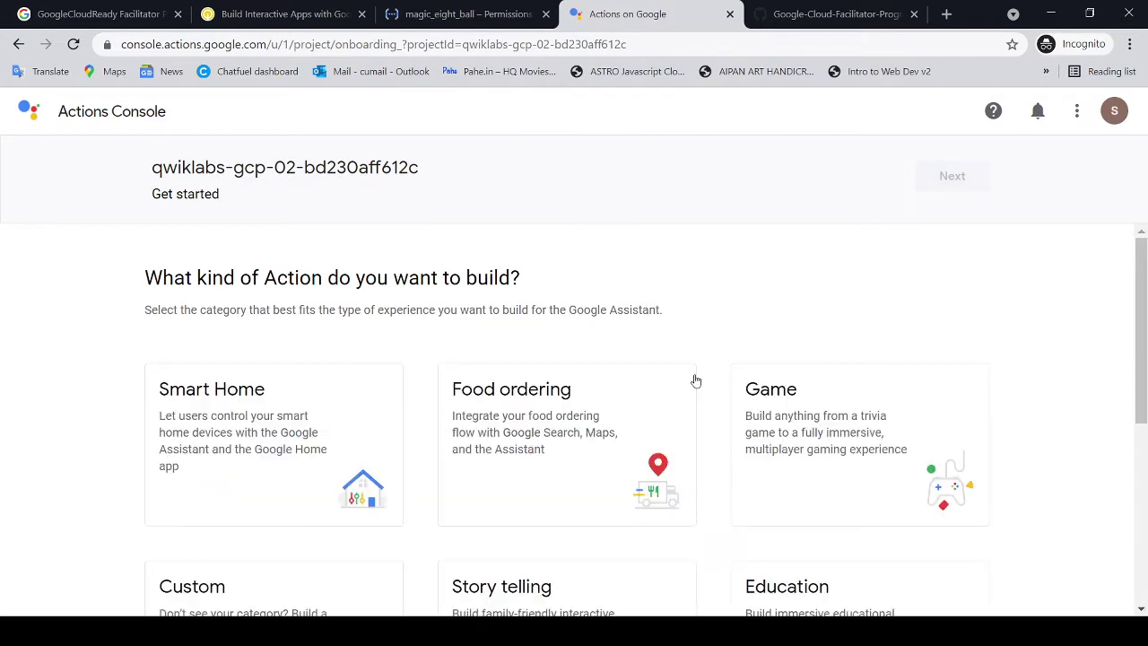
# Read the GitHub guide's instructions on opening the project from the Actions Console and deciding how the action is invoked
pyautogui.scroll(-2, 685, 377)
pyautogui.scroll(2, 627, 363)
pyautogui.click(812, 25)
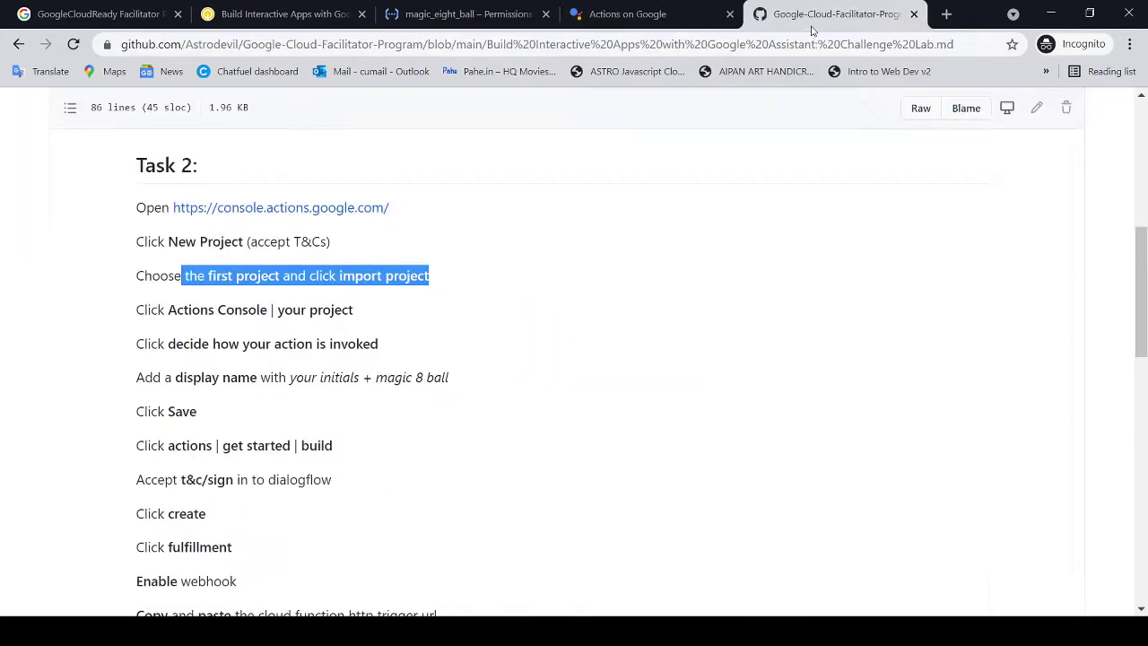
pyautogui.moveTo(135, 309); pyautogui.dragTo(373, 323)
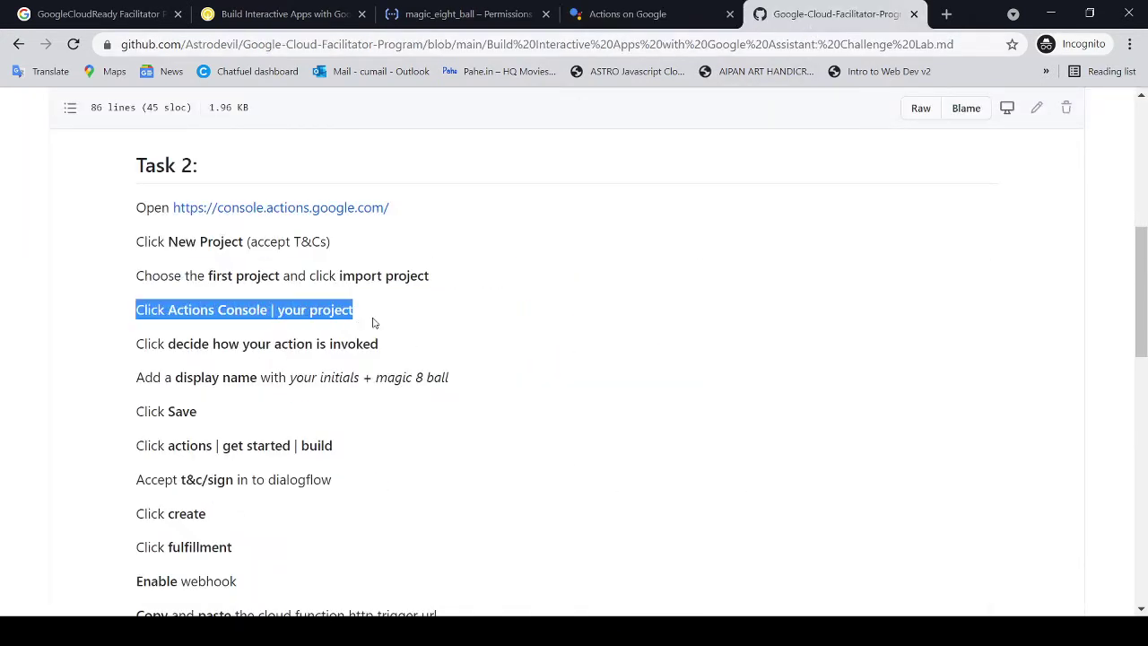
pyautogui.moveTo(136, 343); pyautogui.dragTo(380, 345)
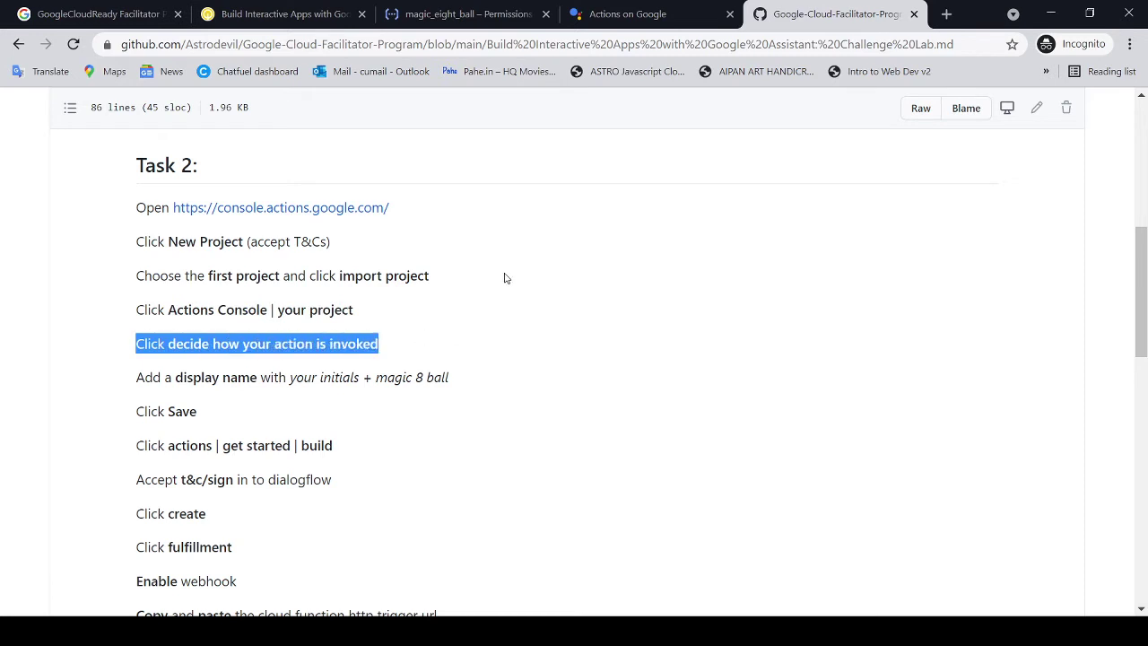
# Return to the Actions Console project list, open qwiklabs-gcp-02-bd230aff612c and go to the settings for how the Action is invoked
pyautogui.click(628, 13)
pyautogui.click(116, 117)
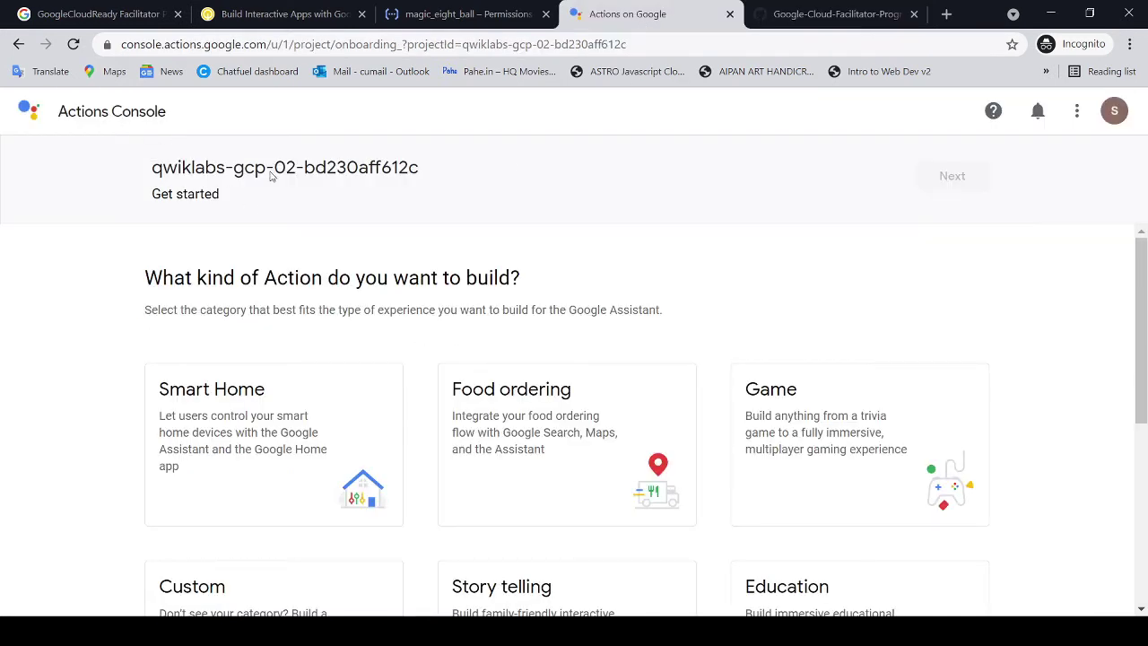
pyautogui.click(366, 473)
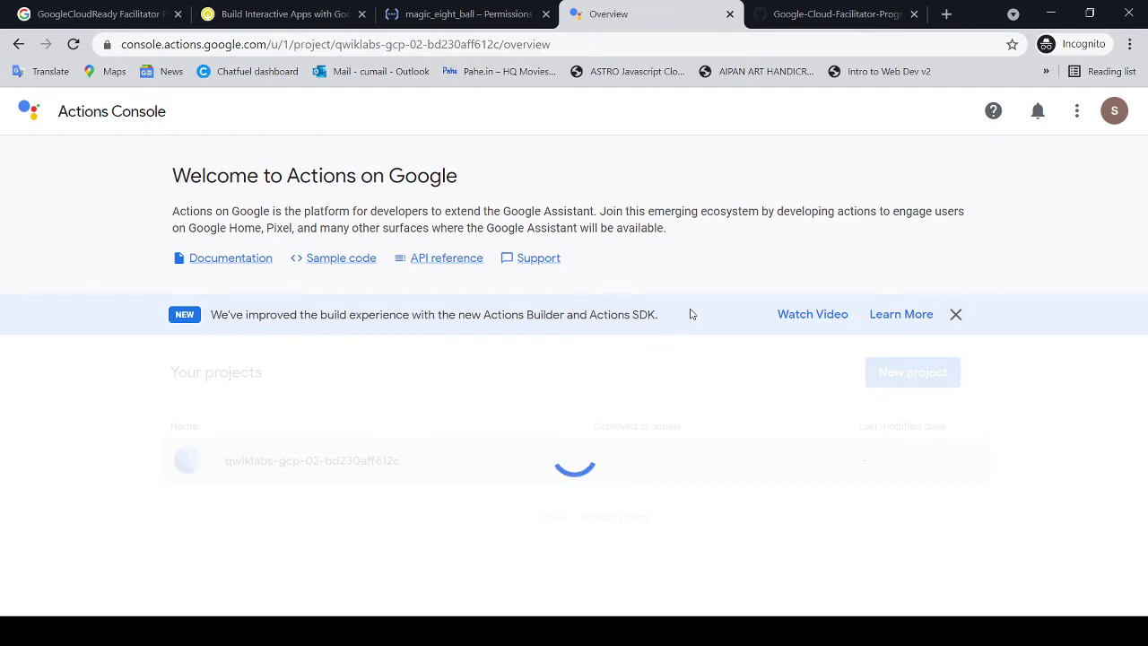
pyautogui.scroll(-1, 687, 318)
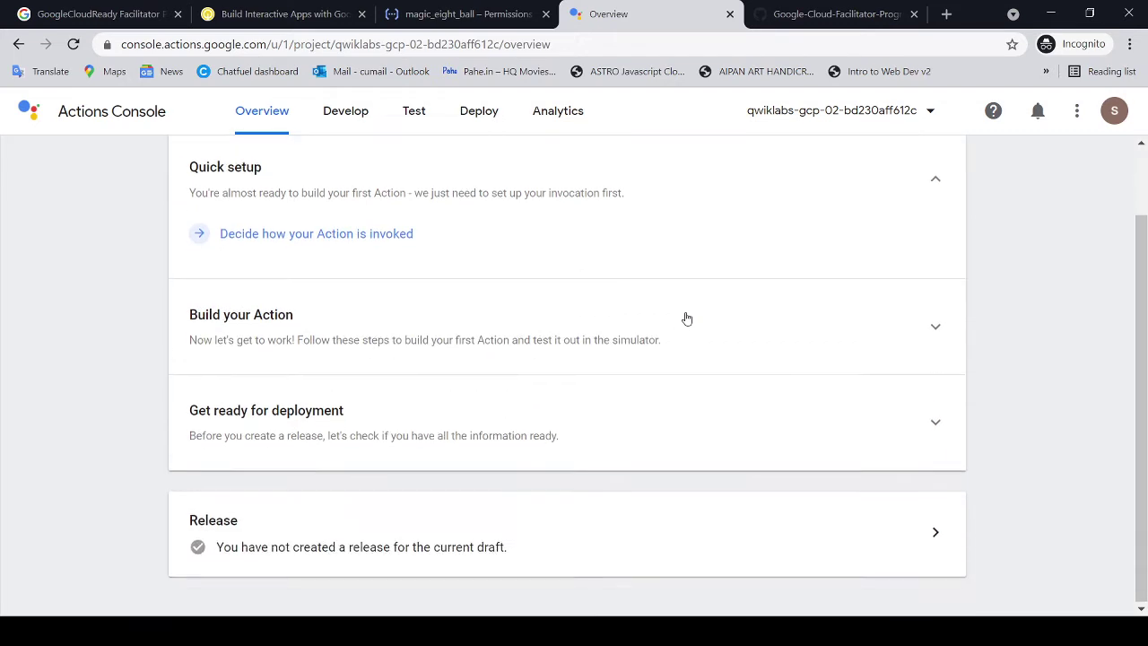
pyautogui.scroll(1, 687, 319)
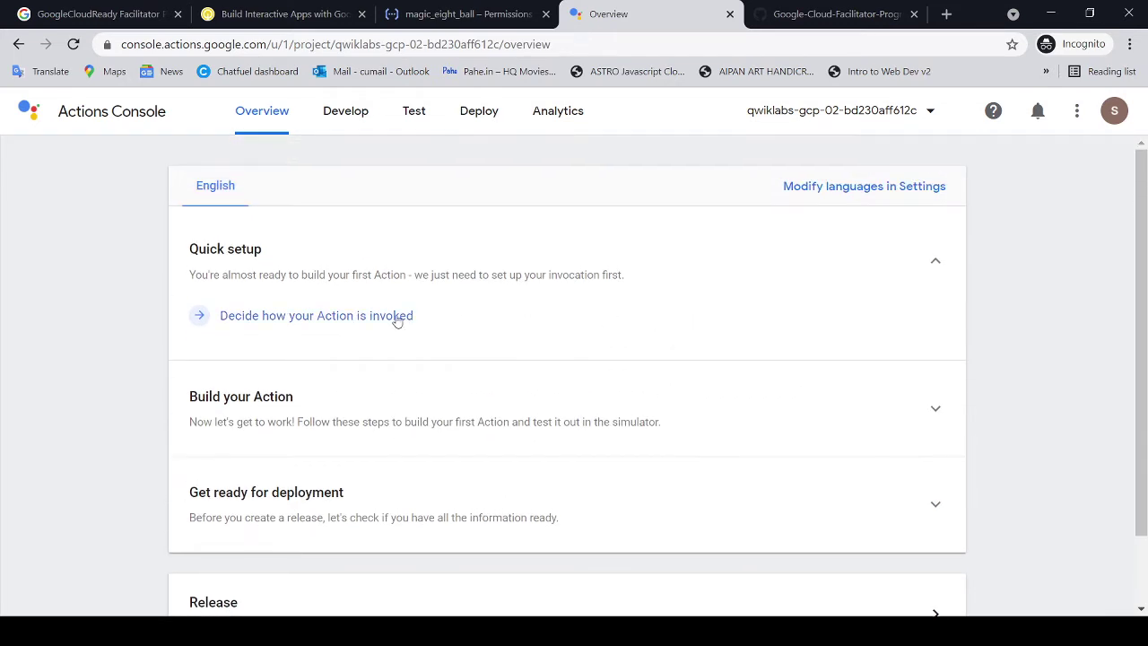
pyautogui.click(251, 318)
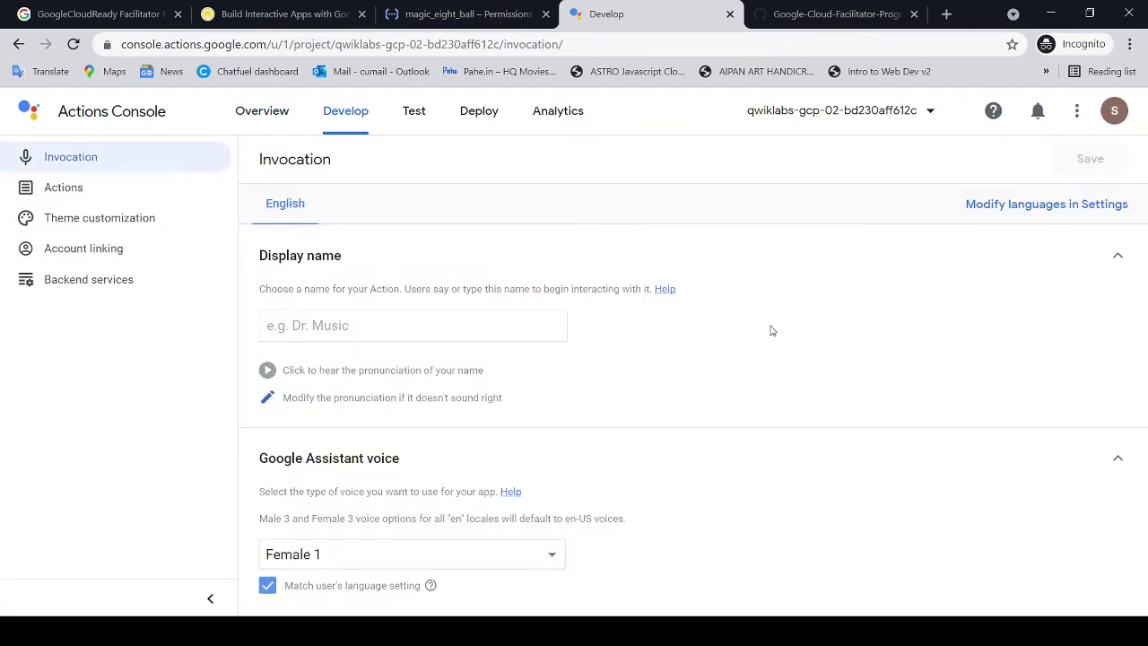
# Compare the guide's display name instruction with the empty invocation display name field and the lab's Task 2 requirements
pyautogui.click(833, 14)
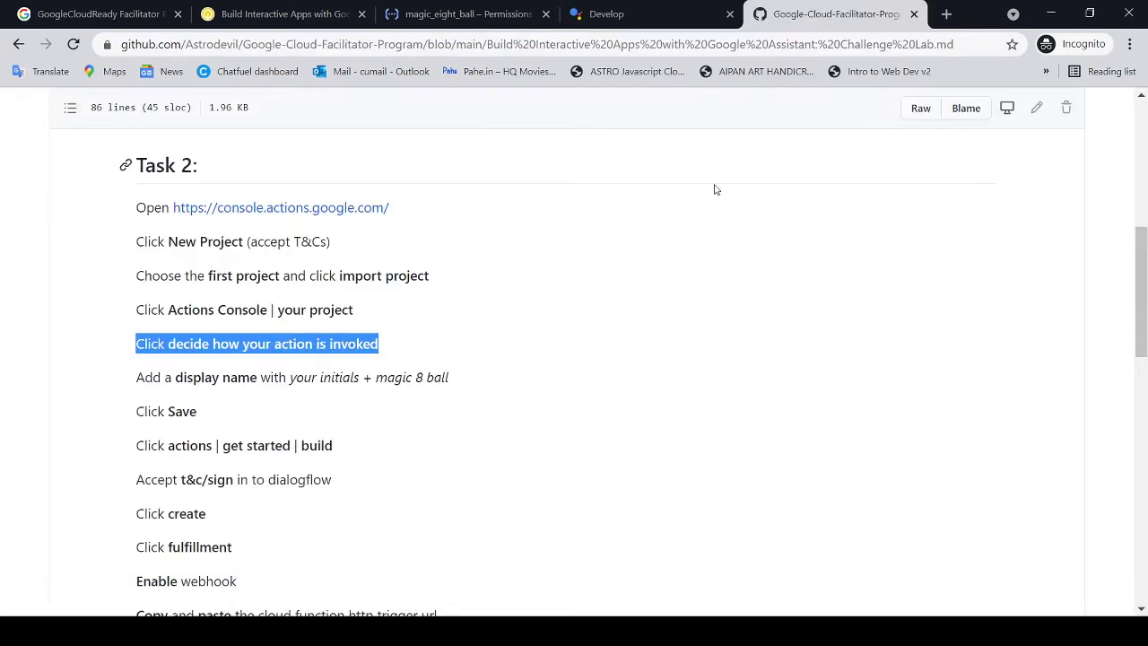
pyautogui.moveTo(144, 377); pyautogui.dragTo(452, 404)
pyautogui.click(563, 370)
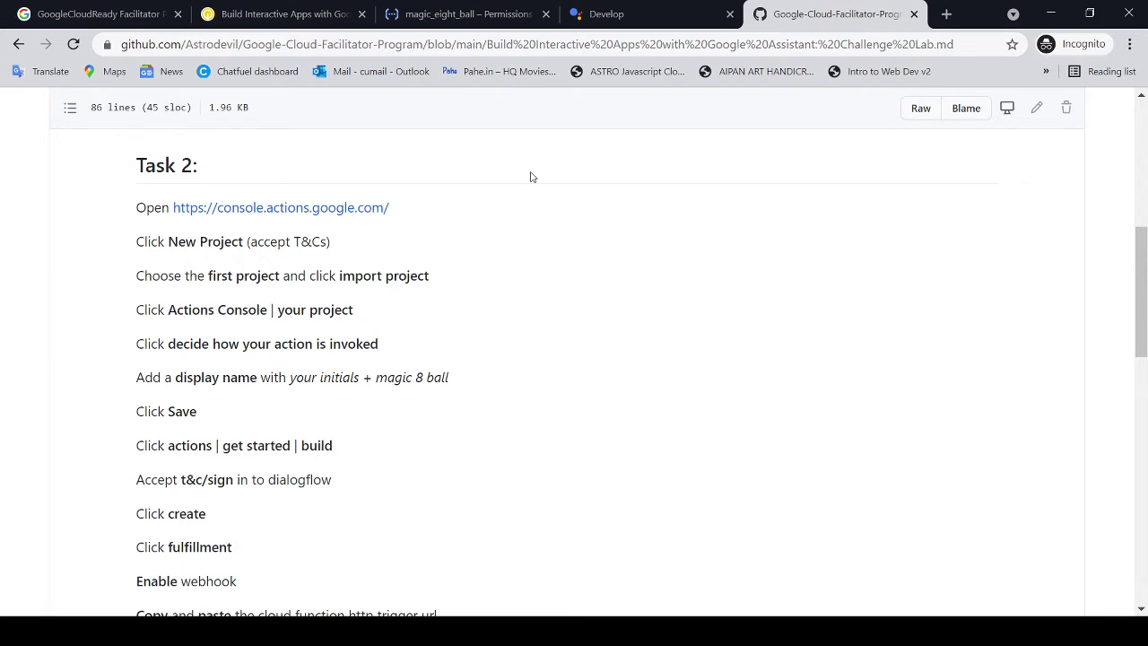
pyautogui.click(622, 19)
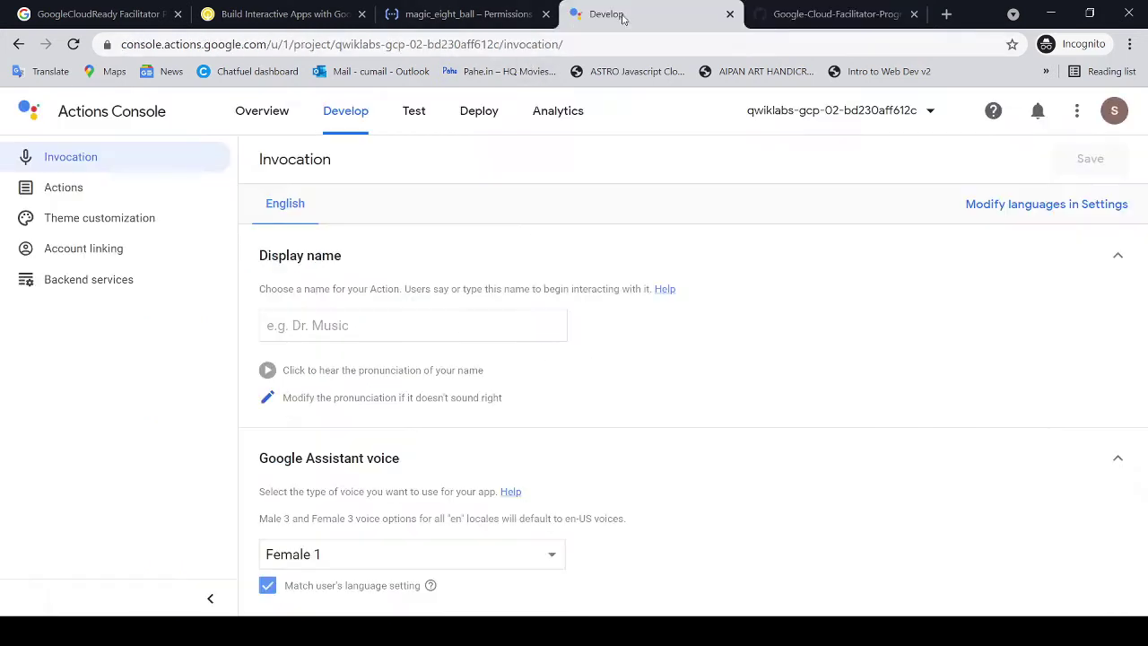
pyautogui.click(378, 326)
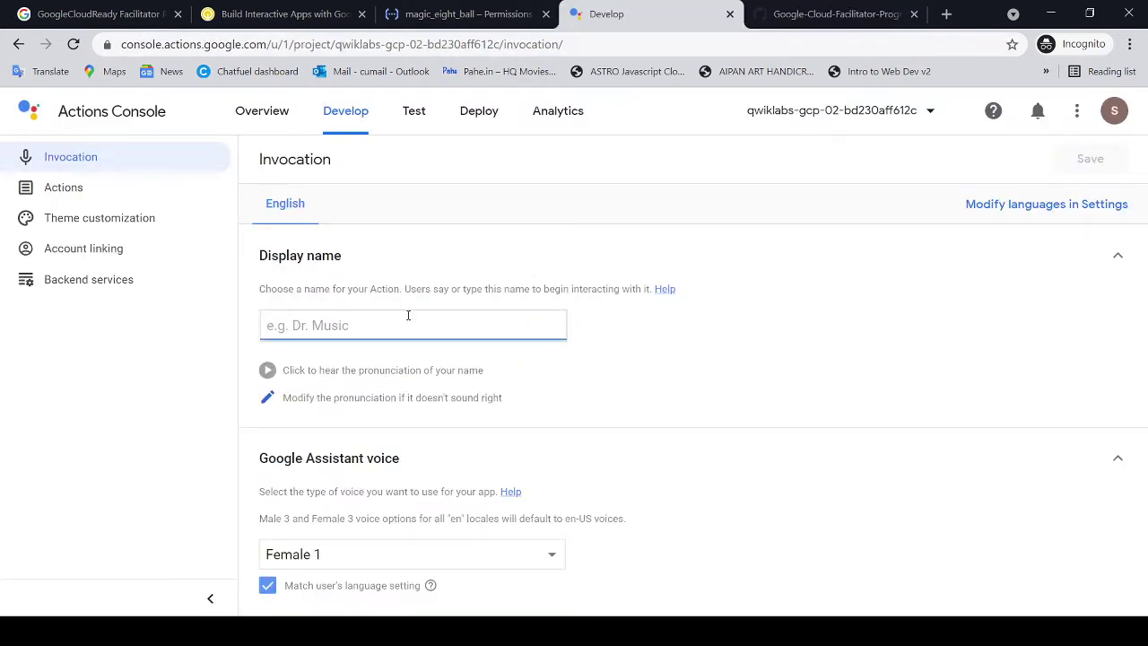
pyautogui.click(839, 14)
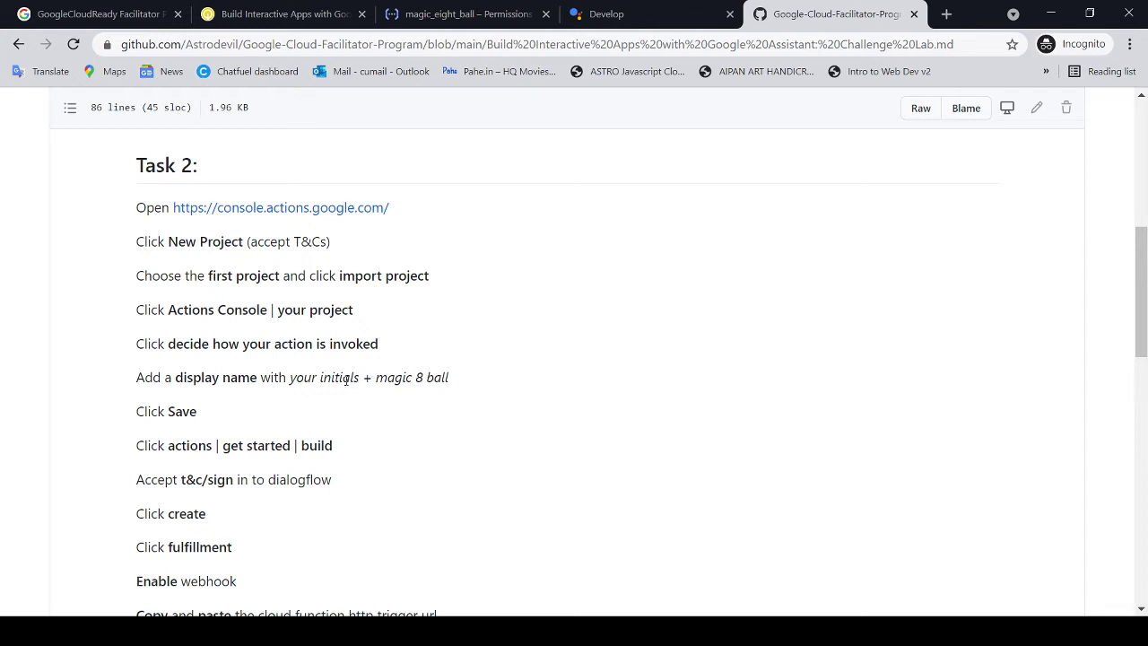
pyautogui.moveTo(319, 377); pyautogui.dragTo(439, 392)
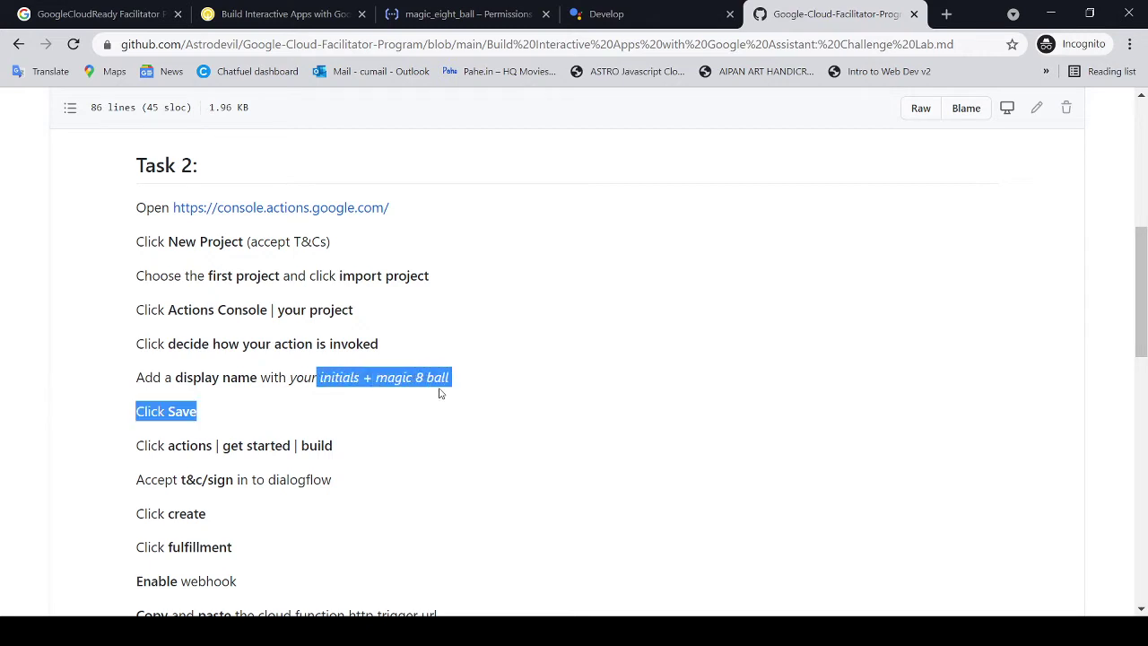
pyautogui.click(477, 388)
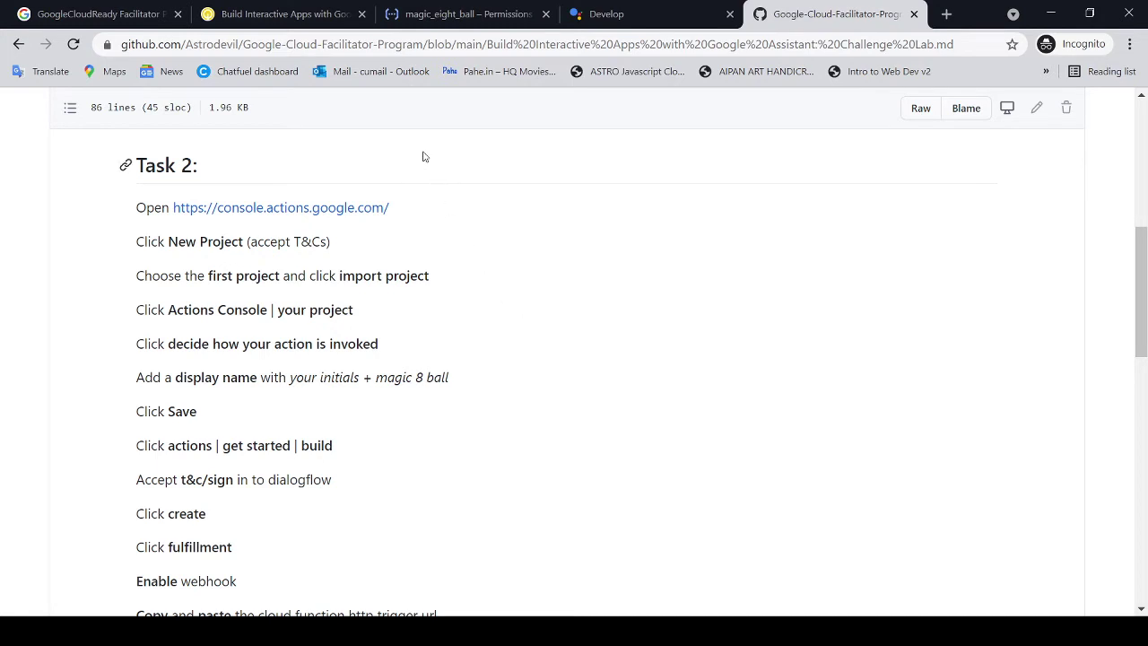
pyautogui.click(321, 14)
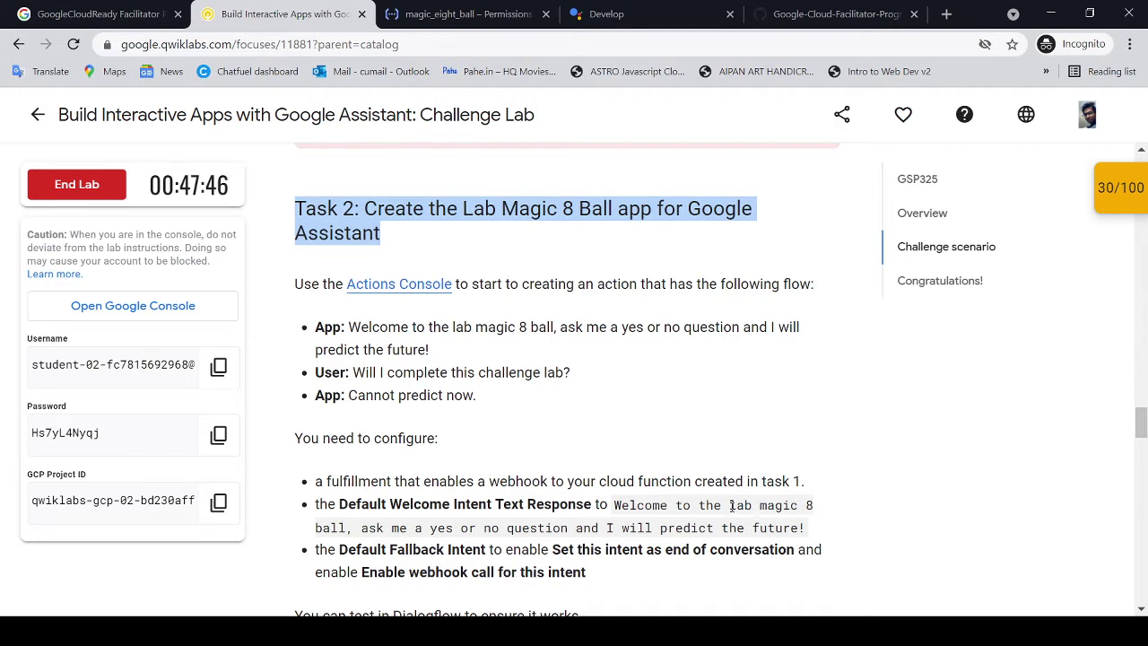
# Set the Action's display name to a first name followed by "magic 8 ball", copying the suffix from the GitHub guide
pyautogui.moveTo(760, 507); pyautogui.dragTo(797, 507)
pyautogui.click(795, 509)
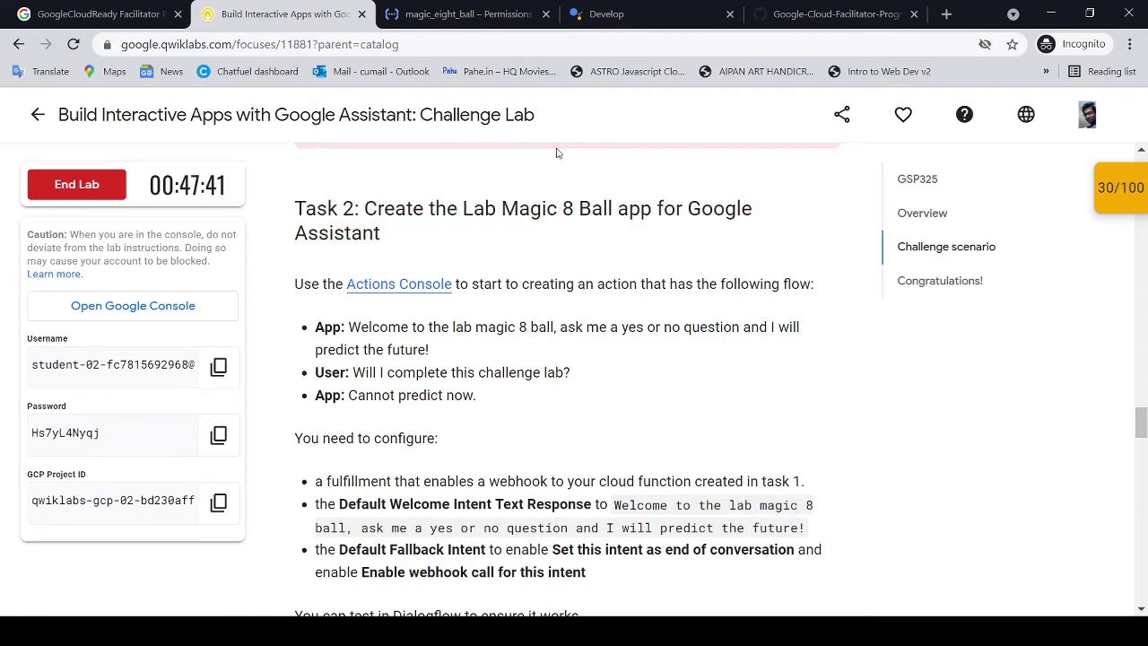
pyautogui.click(606, 16)
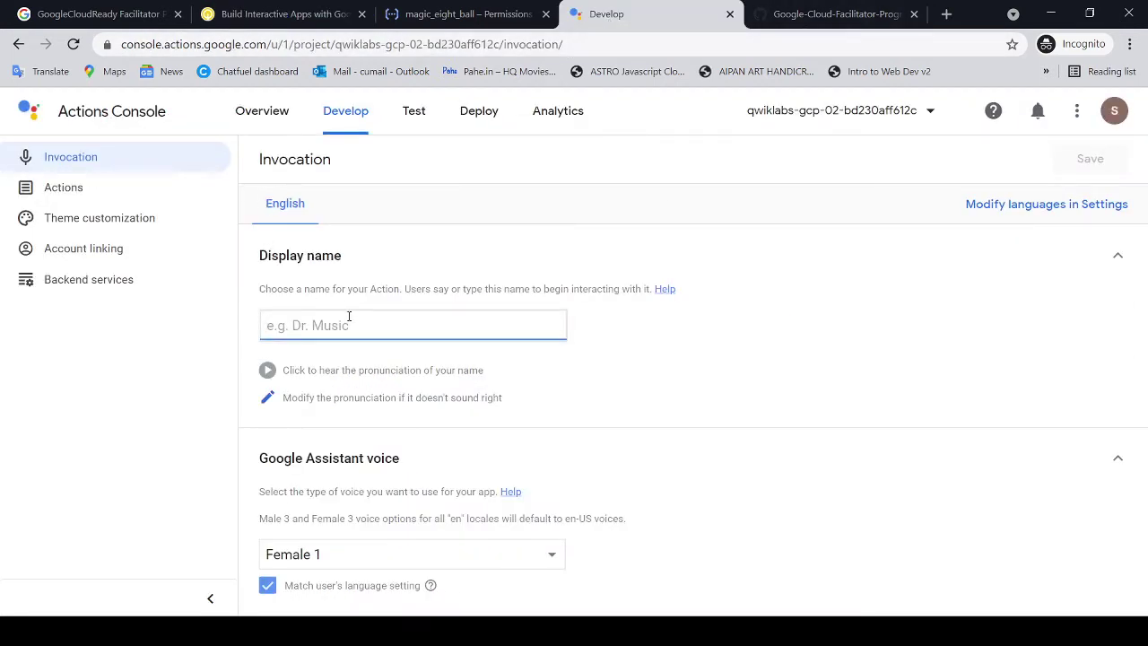
pyautogui.write('Amit')
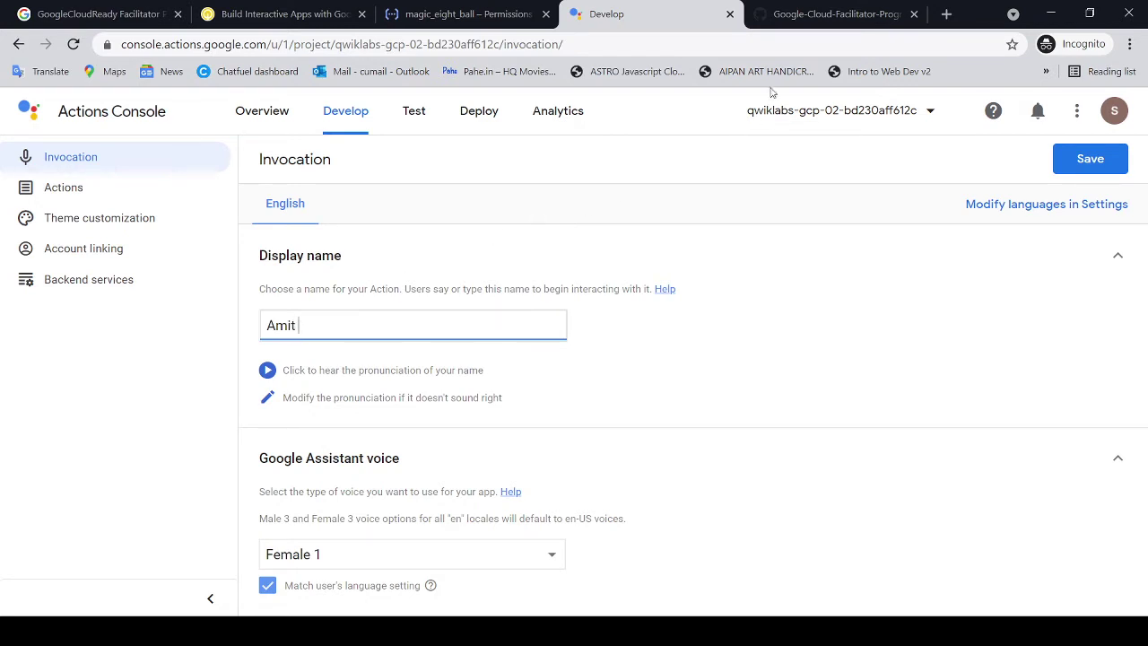
pyautogui.click(782, 16)
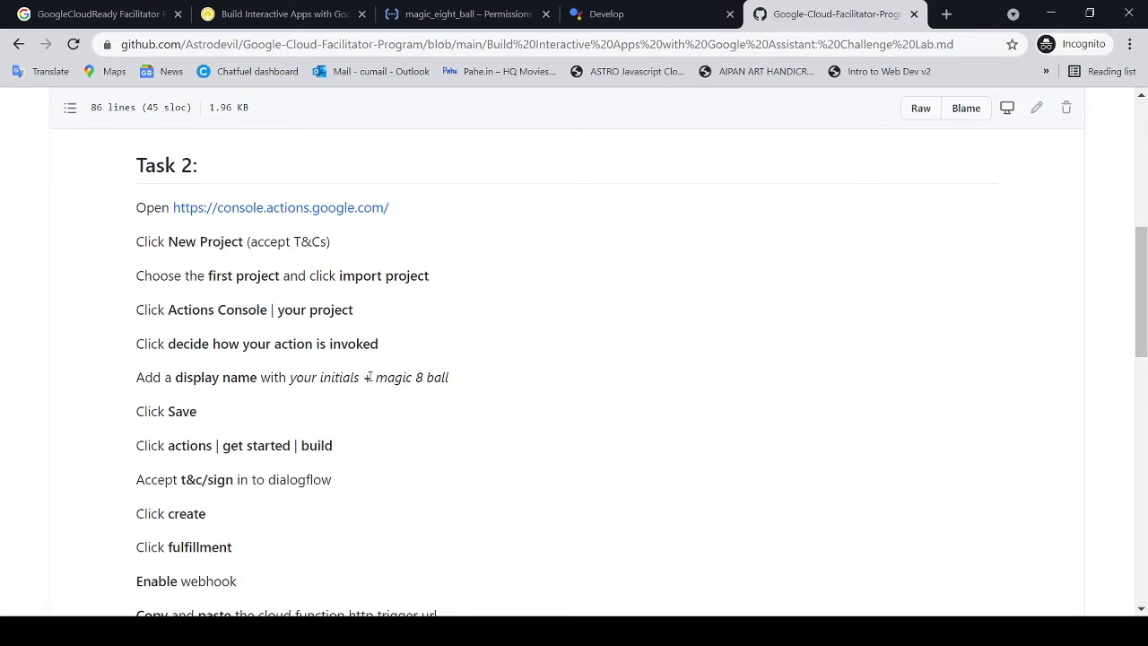
pyautogui.moveTo(377, 378); pyautogui.dragTo(451, 386)
pyautogui.hotkey('ctrl', 'c')
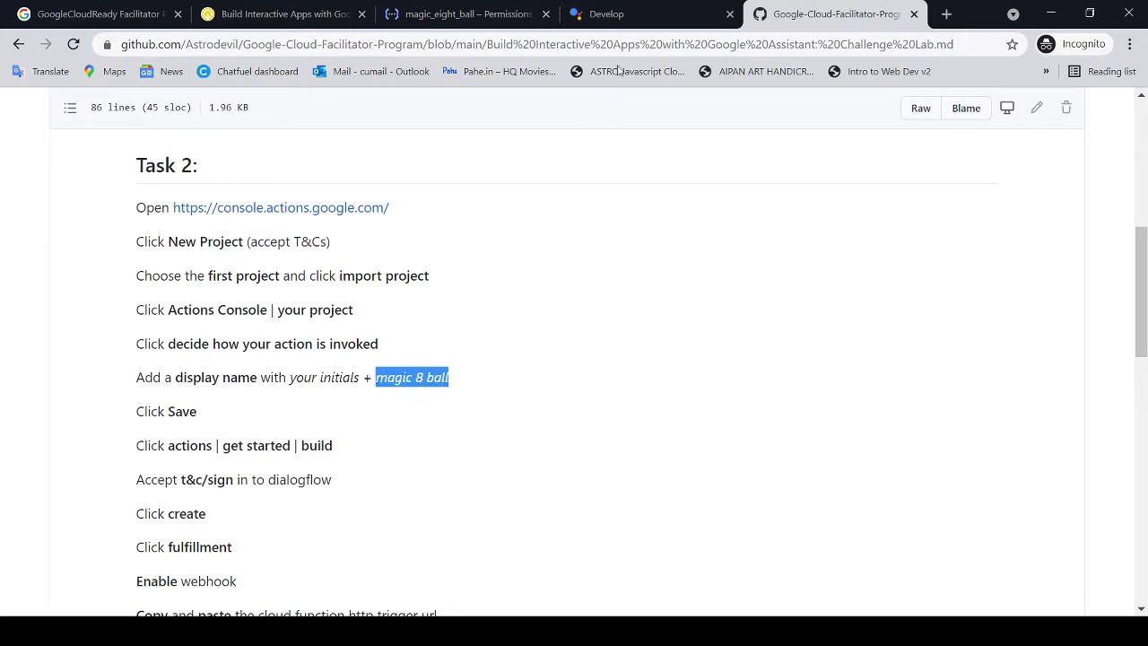
pyautogui.click(617, 18)
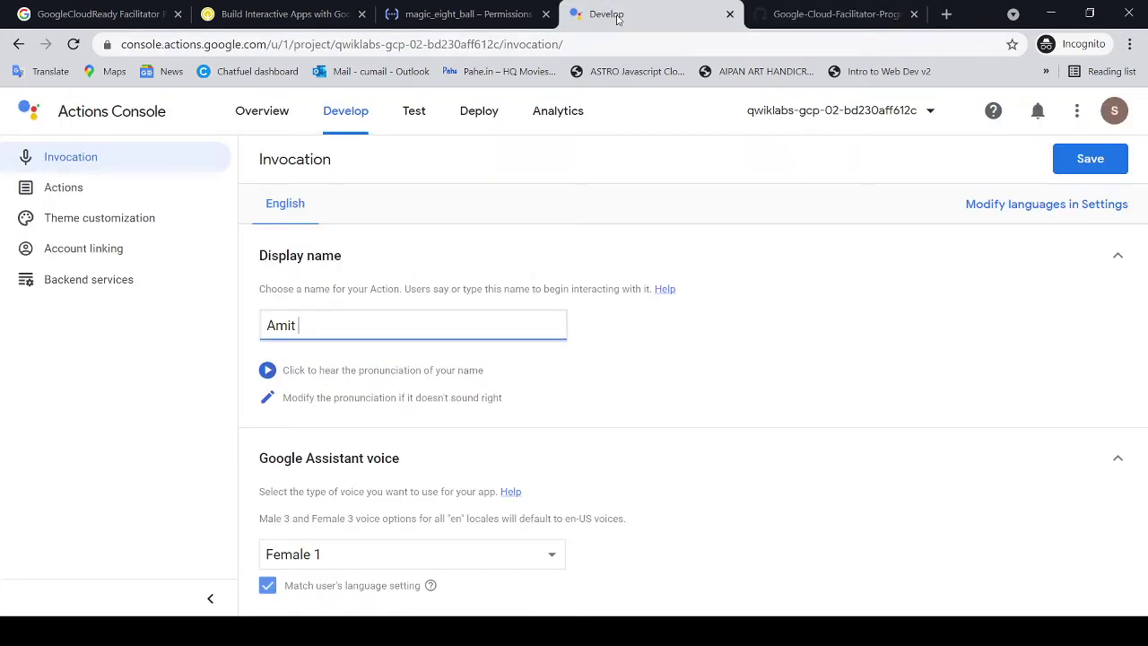
pyautogui.hotkey('ctrl', 'v')
# Check the guide's next instruction and save the invocation details in the Actions Console
pyautogui.click(825, 13)
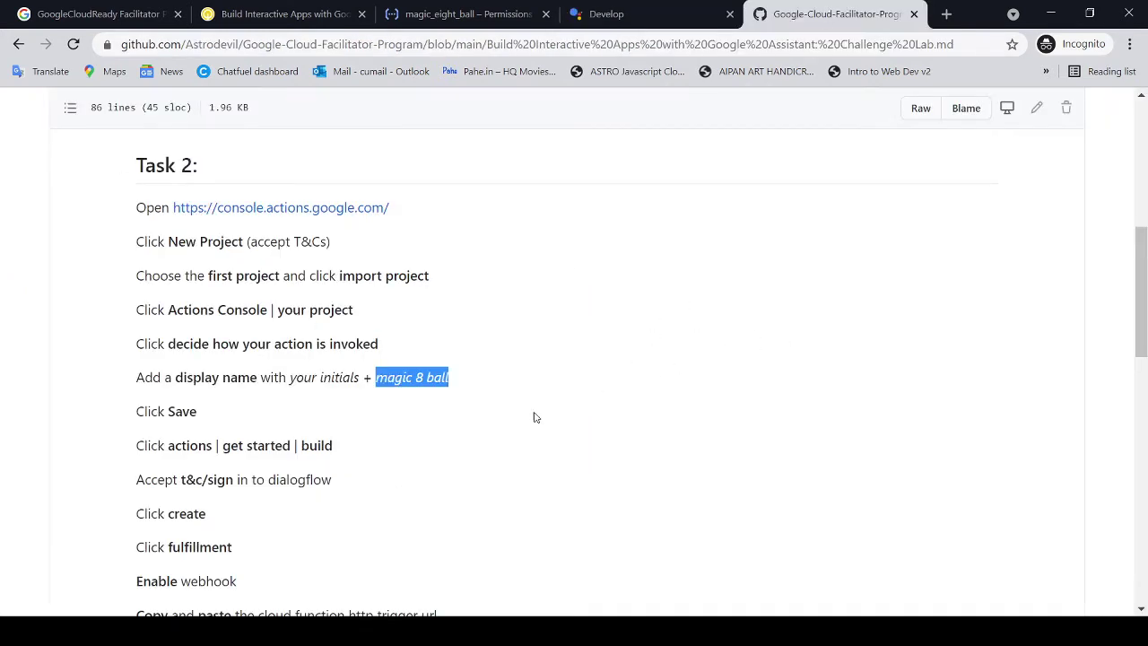
pyautogui.moveTo(154, 410); pyautogui.dragTo(197, 412)
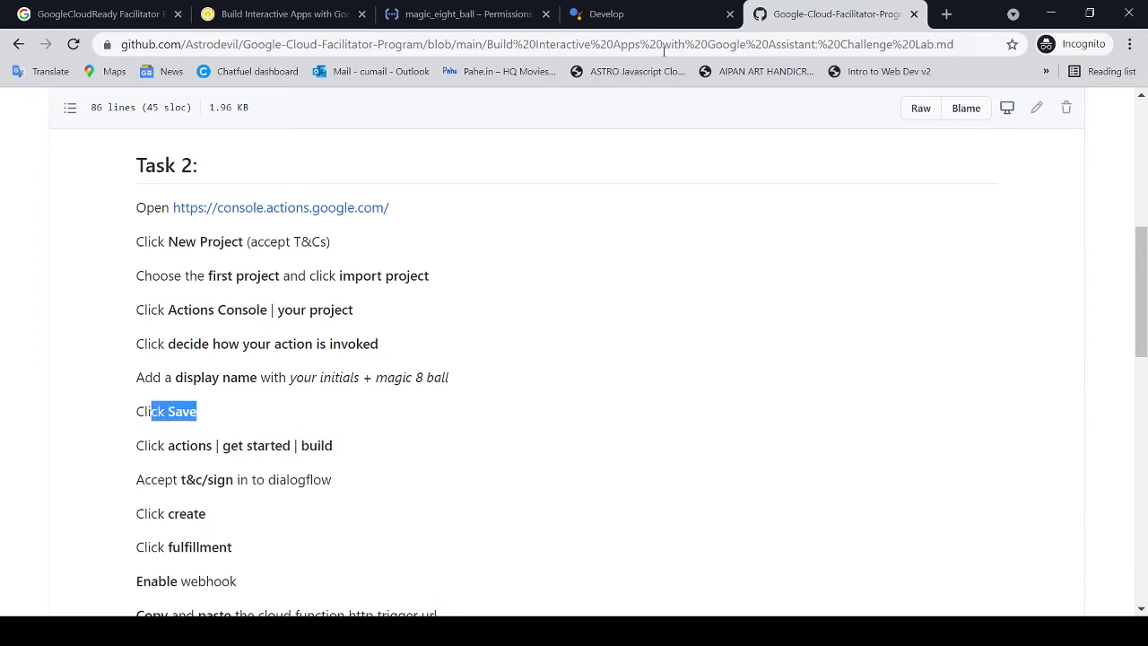
pyautogui.click(619, 13)
pyautogui.click(1082, 159)
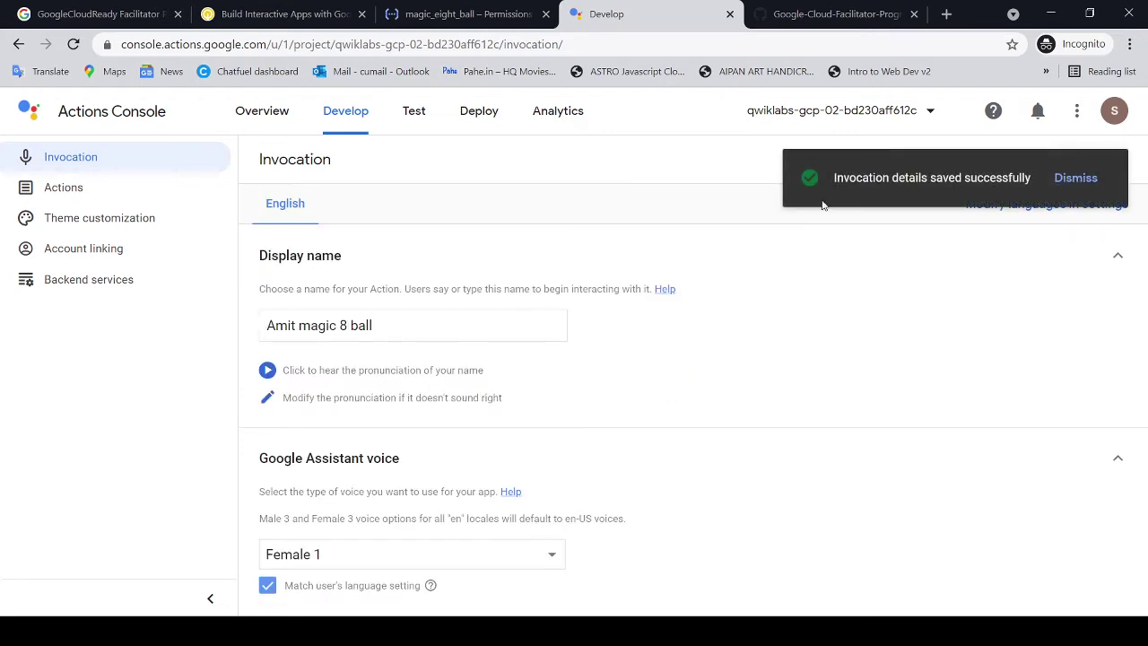
# Read the guide's instruction after saving, about opening the actions, getting started and building
pyautogui.click(834, 14)
pyautogui.scroll(-1, 357, 389)
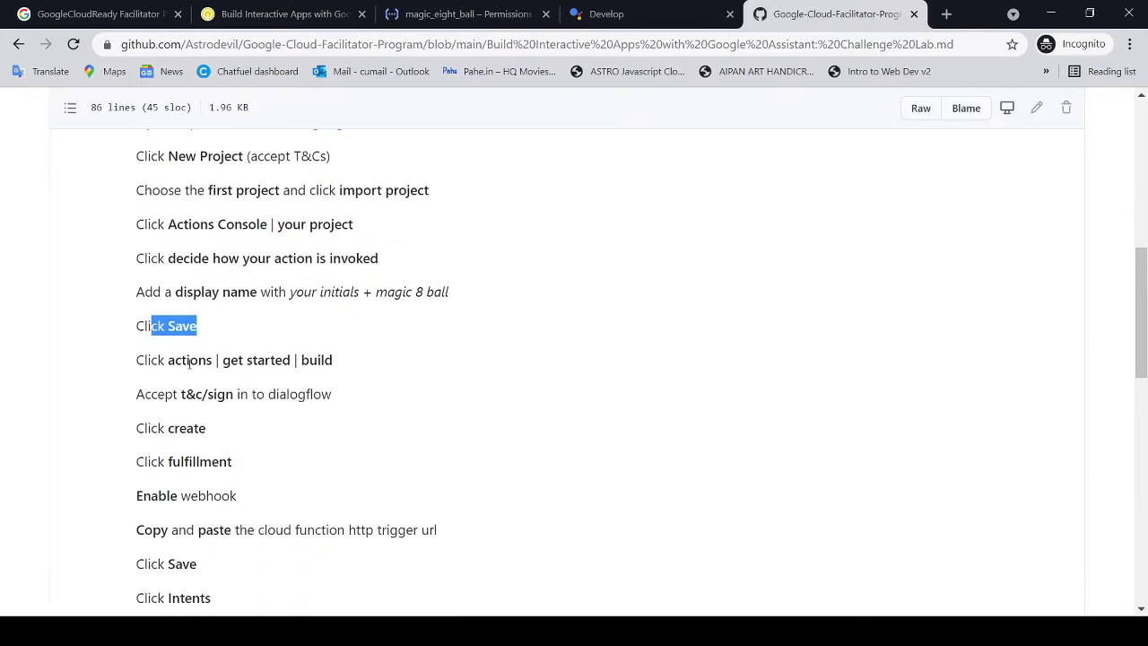
pyautogui.moveTo(174, 359); pyautogui.dragTo(339, 368)
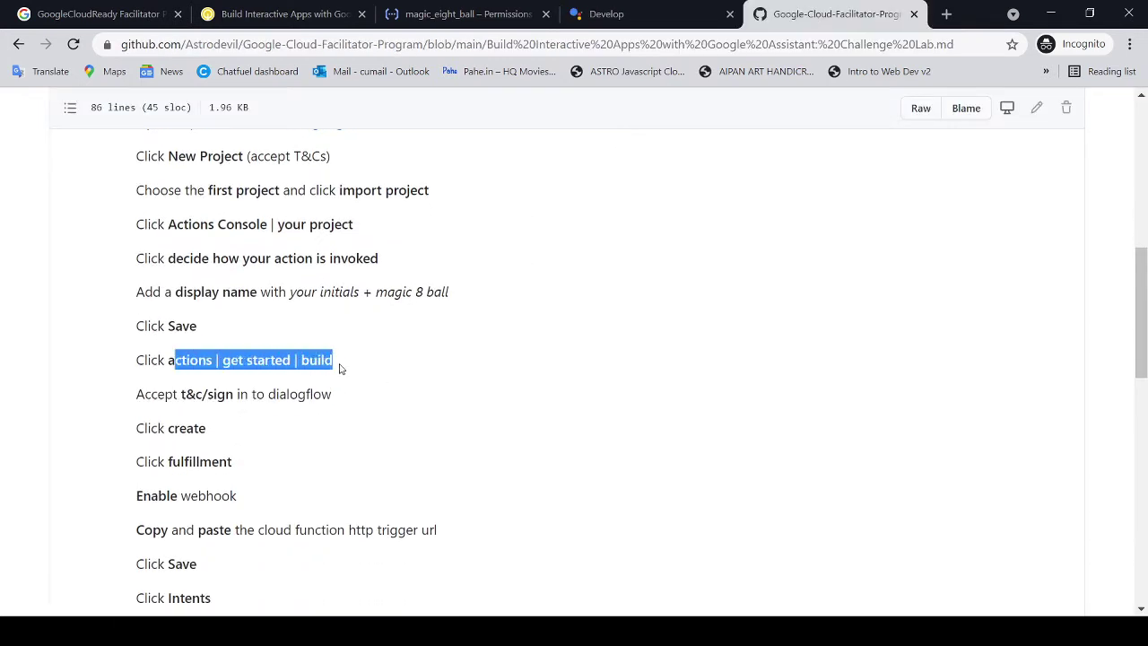
pyautogui.click(628, 13)
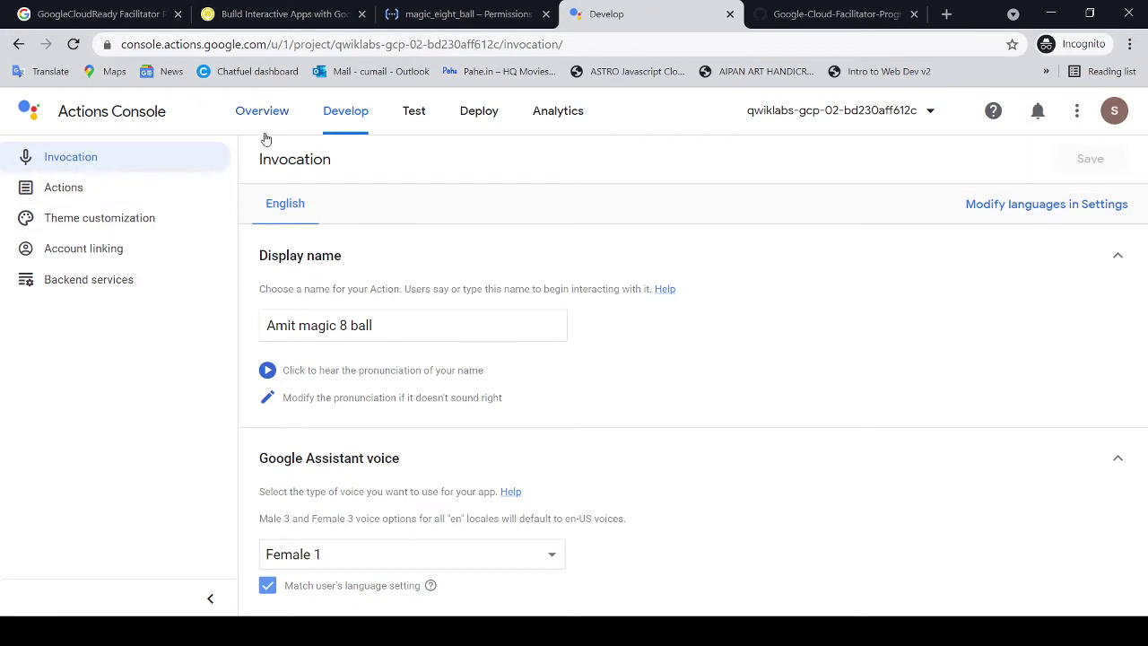
# Return to the Actions Console project list and reopen the overview of project qwiklabs-gcp-02-bd230aff612c
pyautogui.click(99, 120)
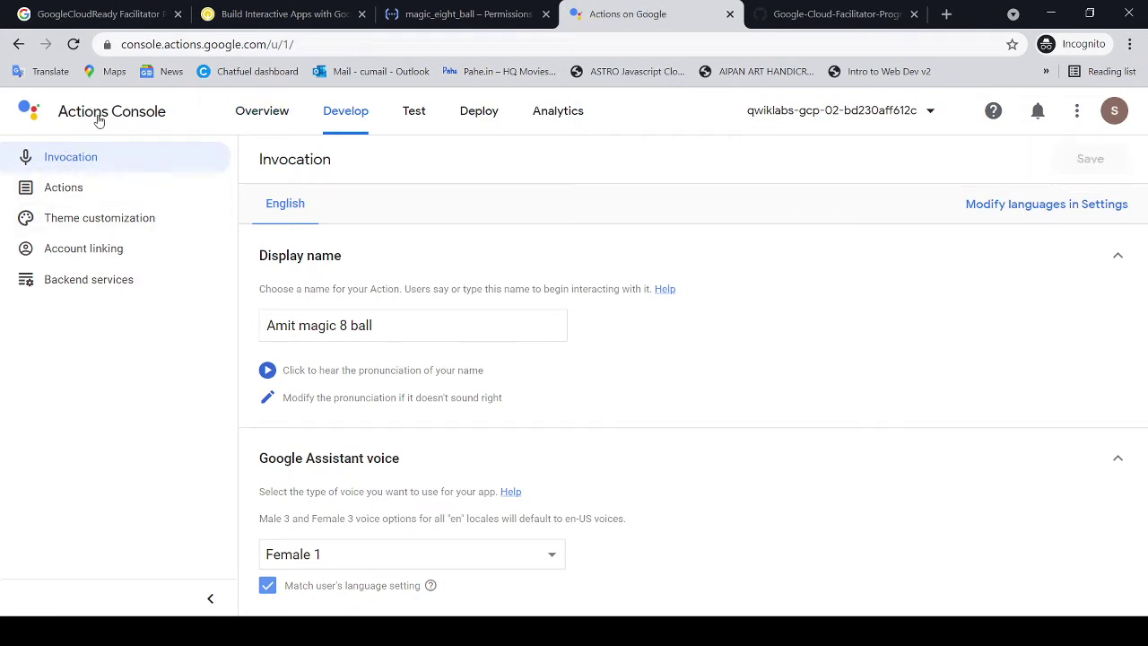
pyautogui.scroll(-1, 627, 400)
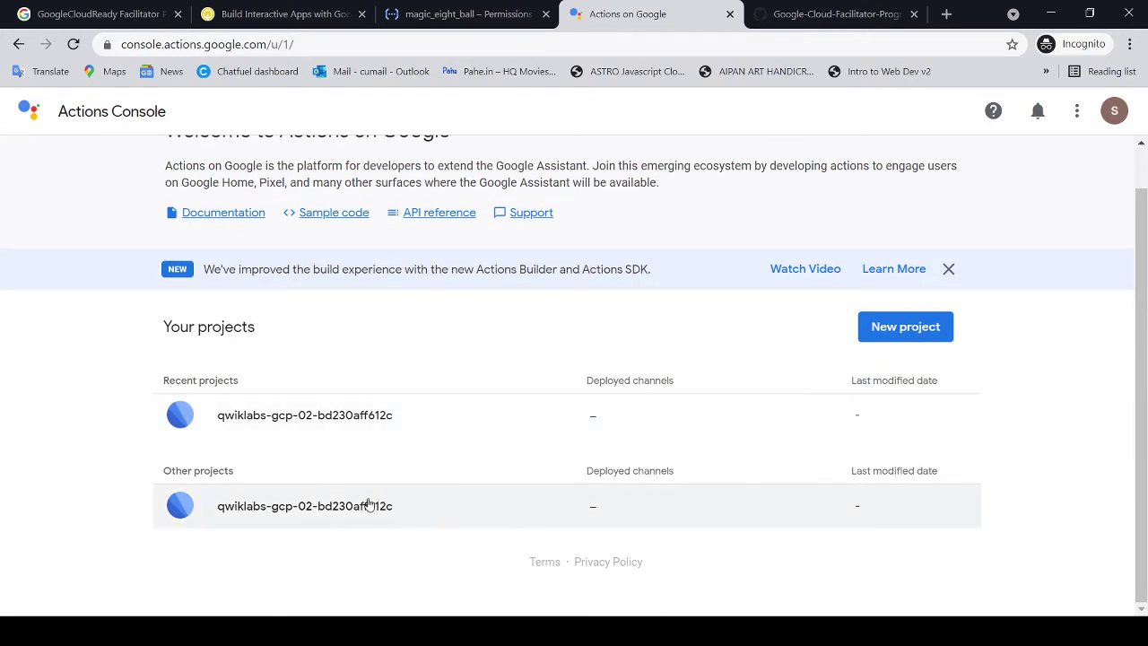
pyautogui.click(814, 20)
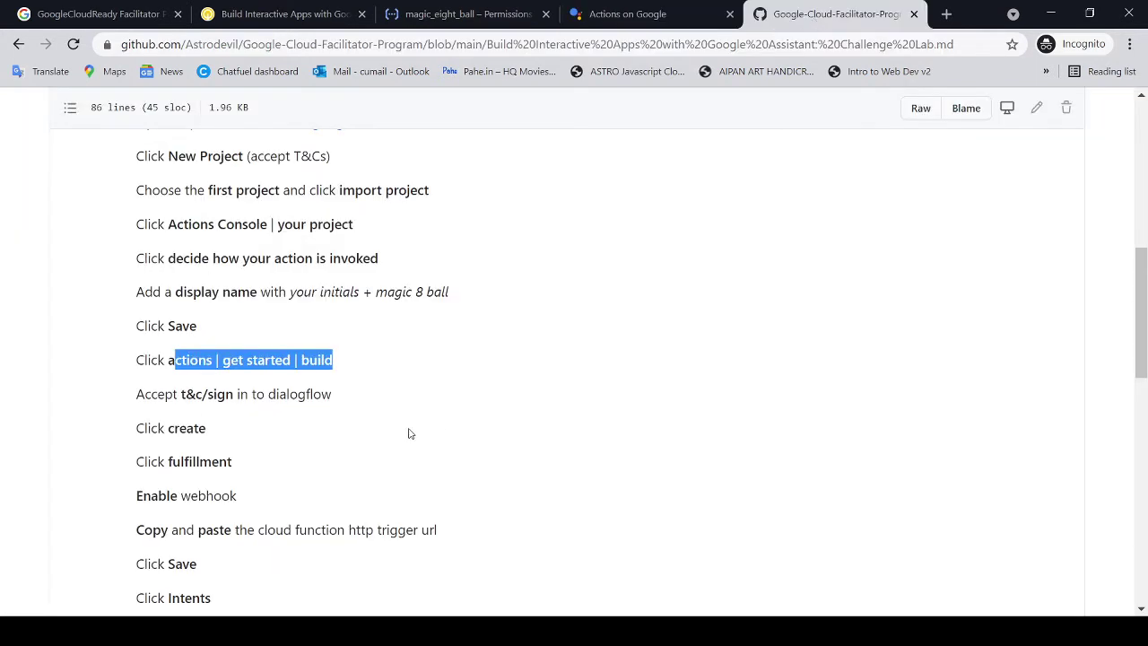
pyautogui.click(311, 384)
pyautogui.moveTo(176, 359); pyautogui.dragTo(333, 360)
pyautogui.click(625, 14)
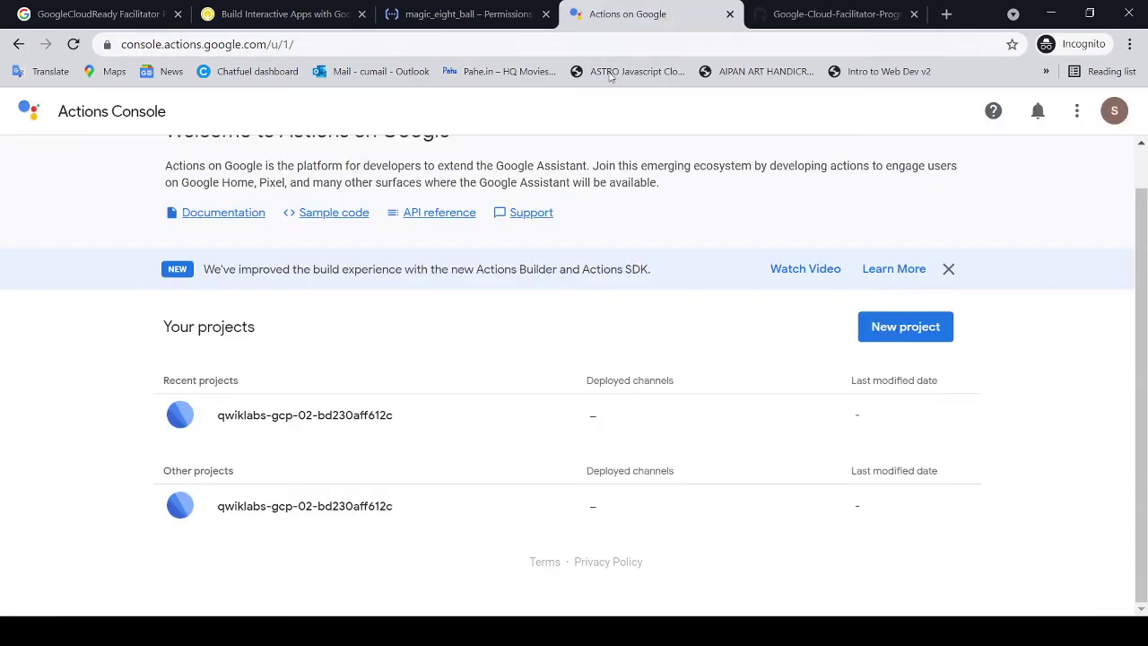
pyautogui.click(351, 514)
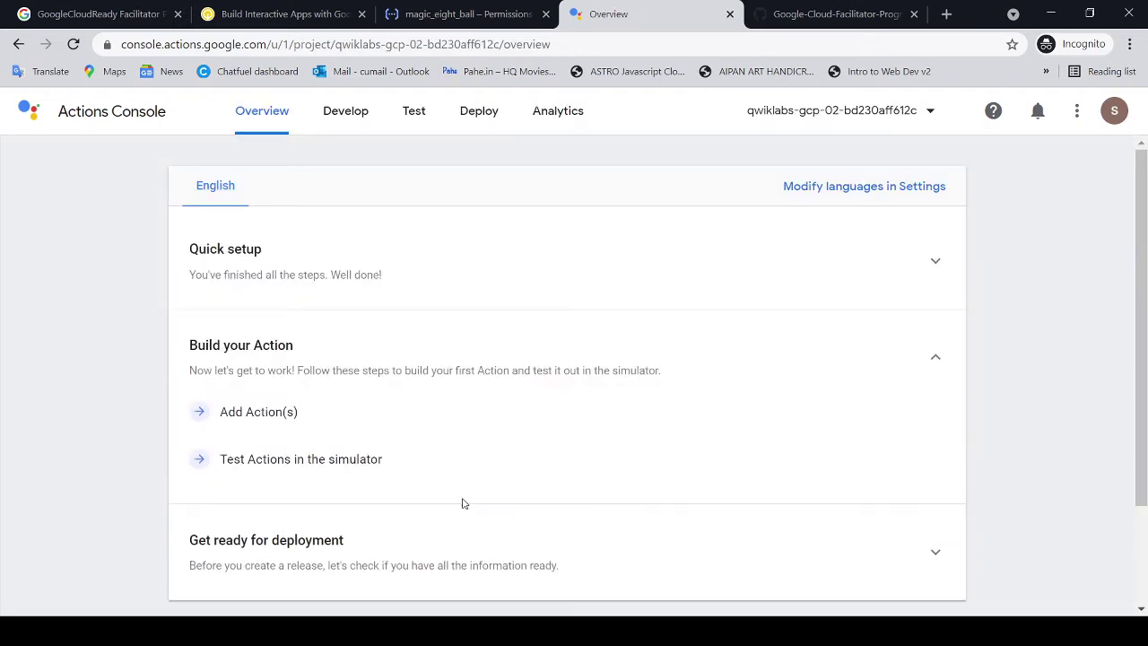
pyautogui.click(19, 45)
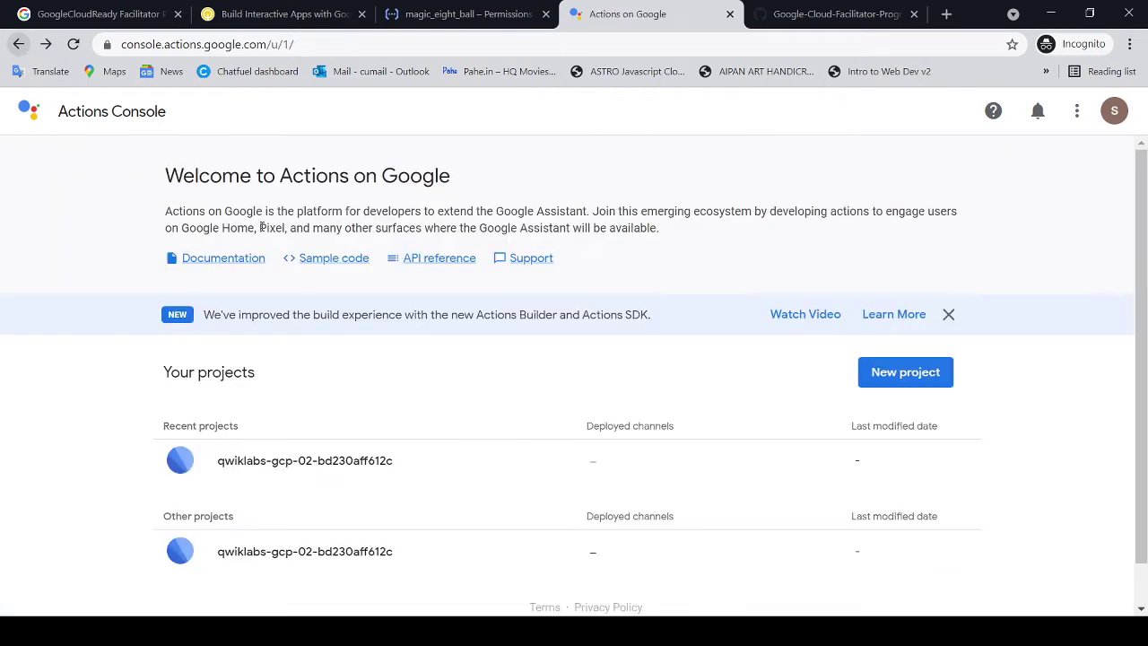
pyautogui.click(333, 473)
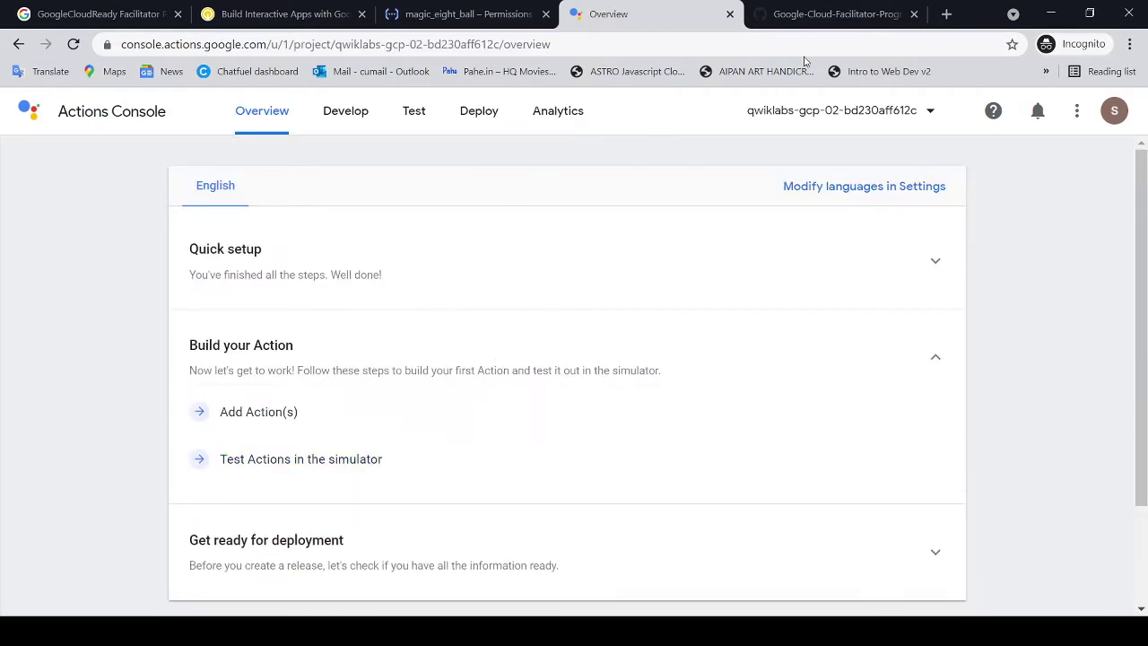
# Recheck the guide's build instruction and go from the project overview to adding Actions
pyautogui.click(810, 20)
pyautogui.click(340, 387)
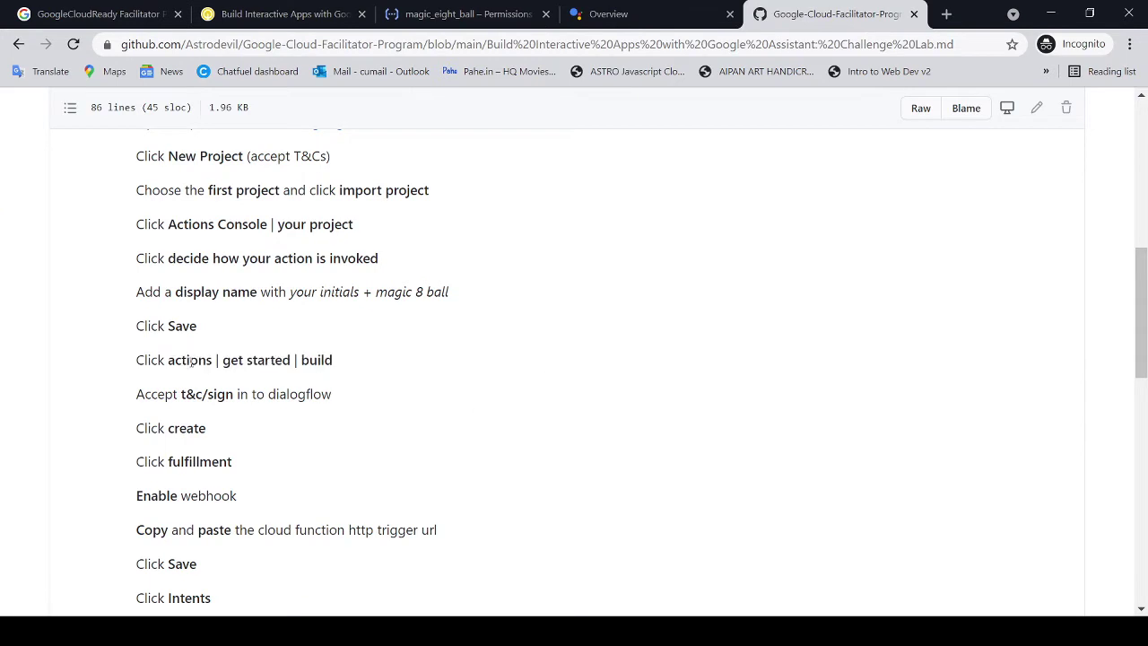
pyautogui.moveTo(188, 359); pyautogui.dragTo(332, 359)
pyautogui.click(602, 18)
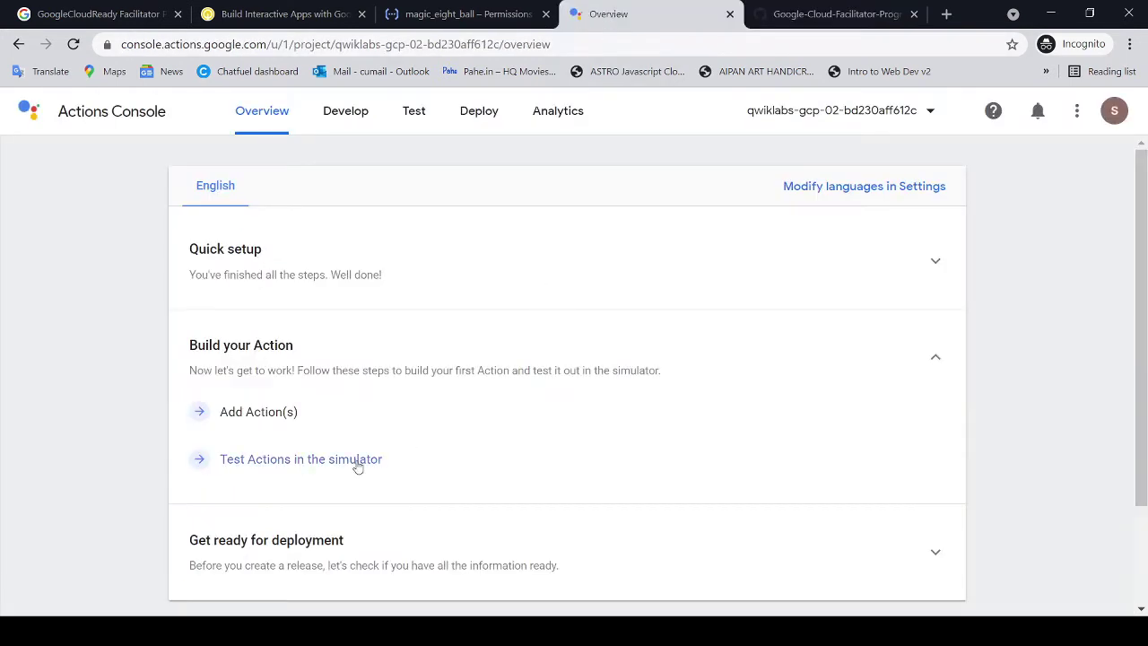
pyautogui.scroll(-2, 287, 425)
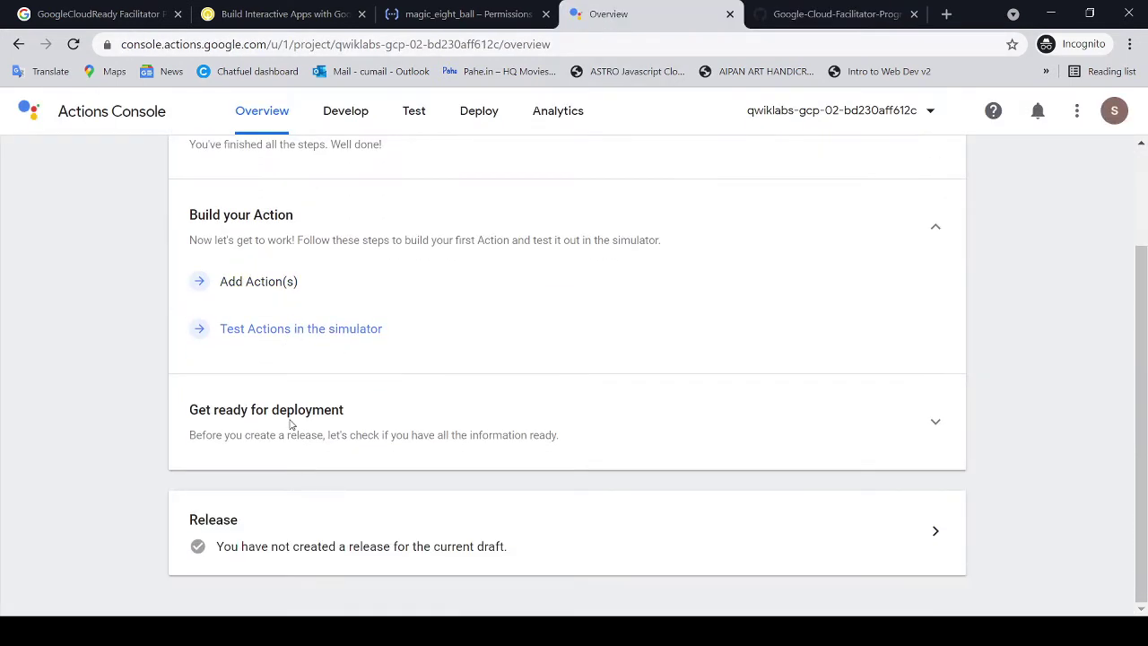
pyautogui.scroll(3, 288, 424)
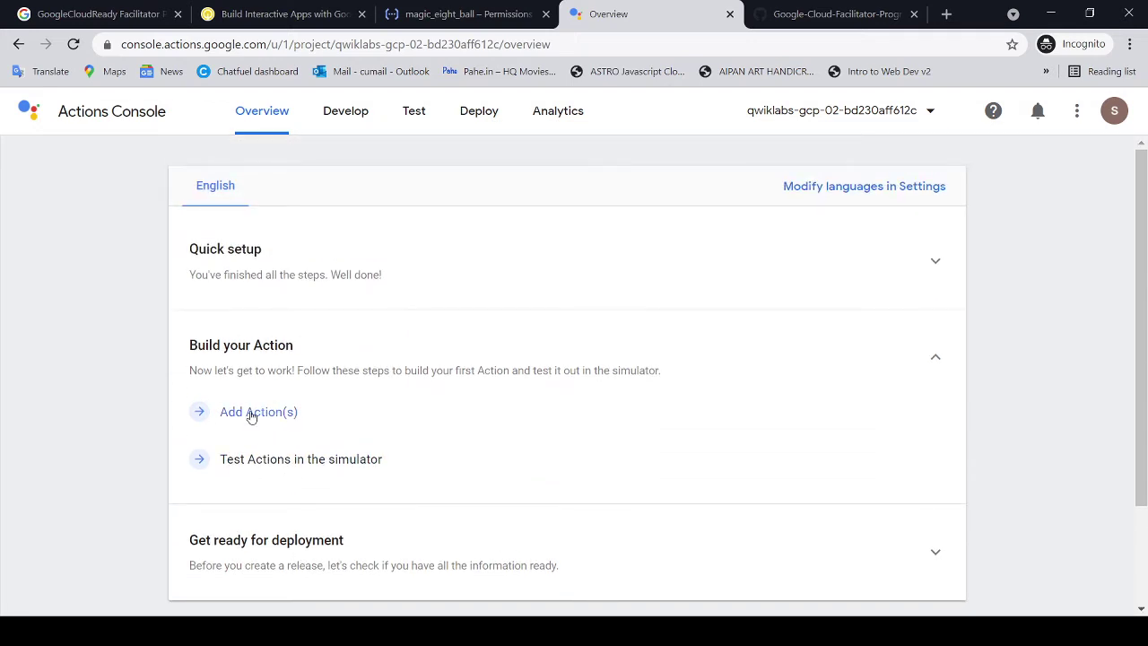
pyautogui.click(252, 412)
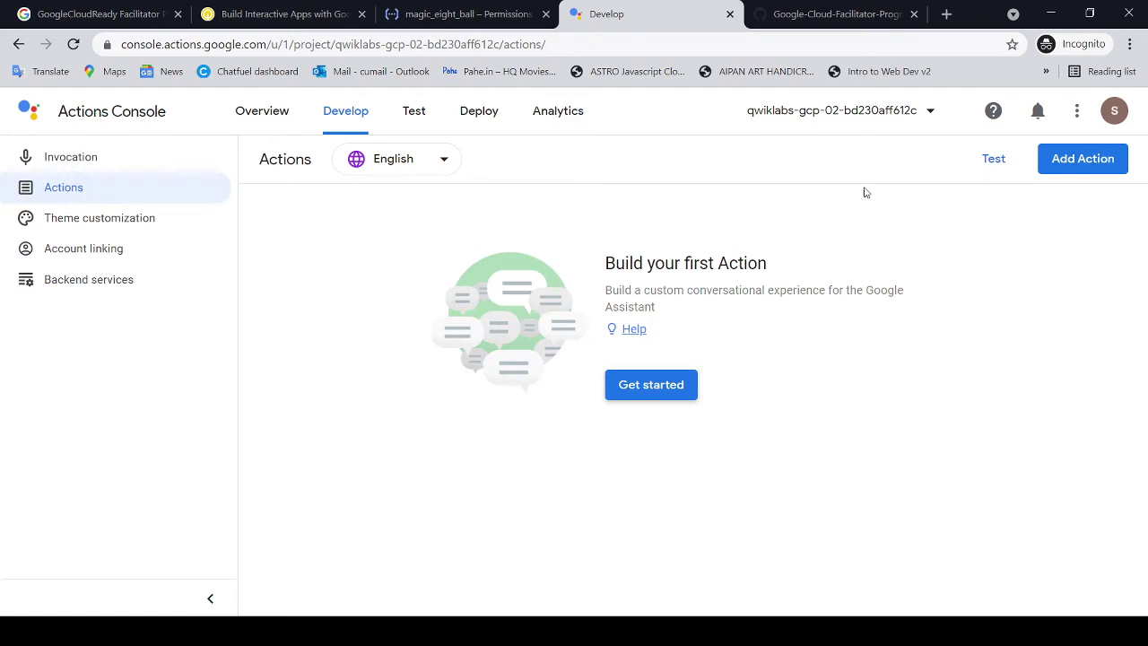
# Compare the guide's "actions | get started | build" line with the project's Actions page
pyautogui.click(859, 17)
pyautogui.click(305, 386)
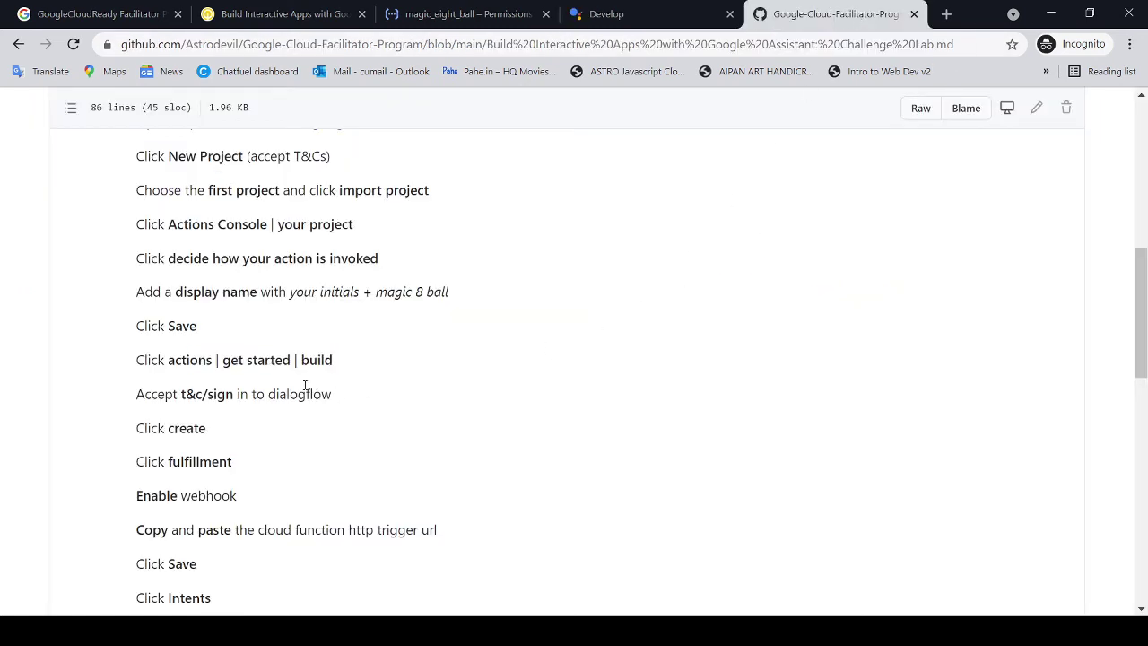
pyautogui.moveTo(169, 361); pyautogui.dragTo(330, 351)
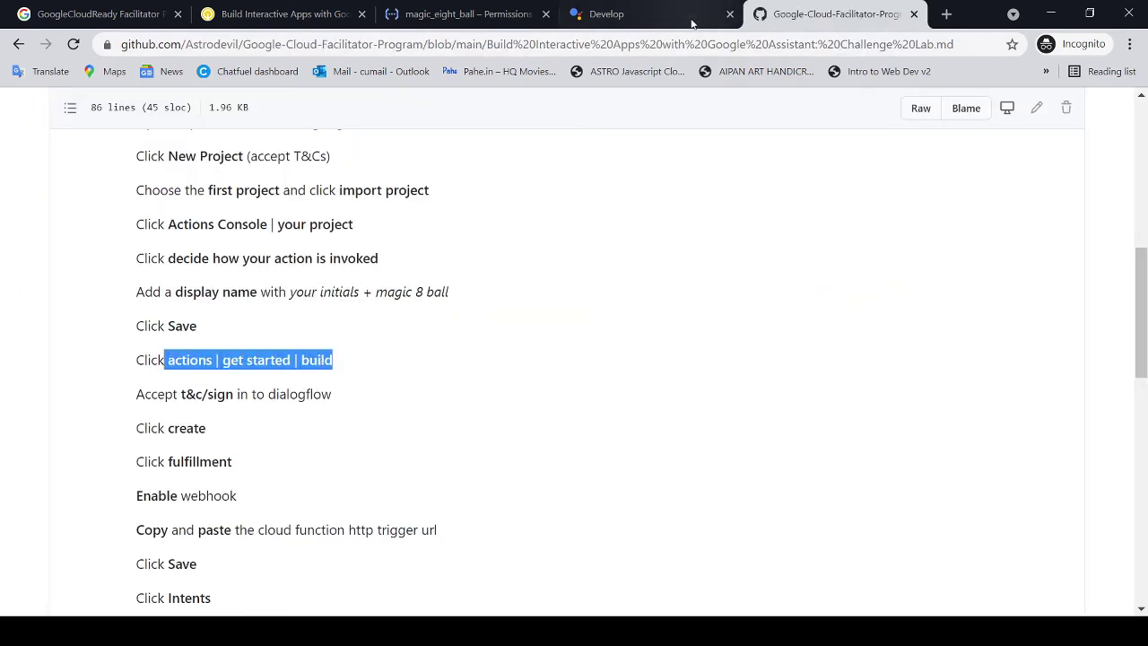
pyautogui.click(619, 14)
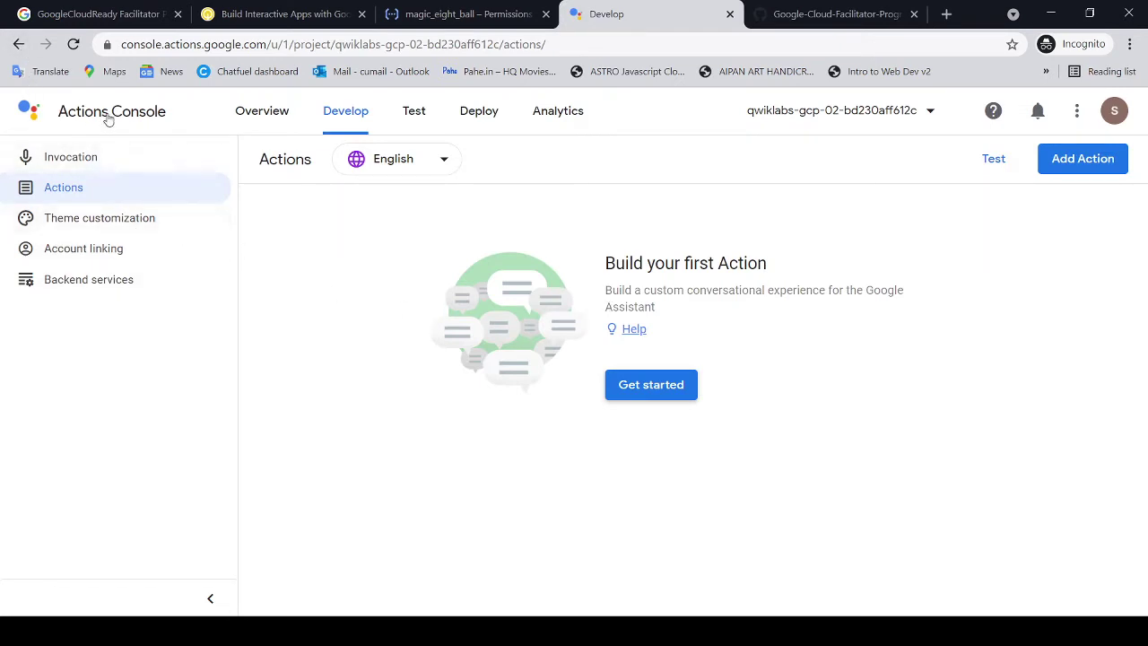
# Check the signed-in account and selected project, and build the first Action as a custom intent
pyautogui.click(1113, 110)
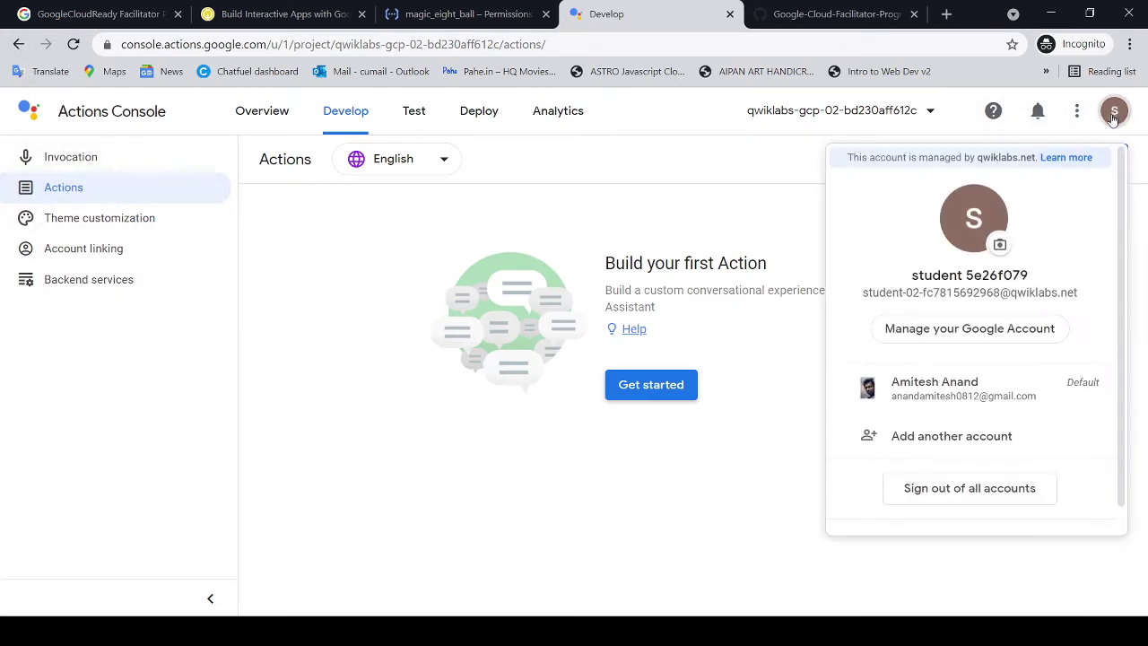
pyautogui.click(701, 224)
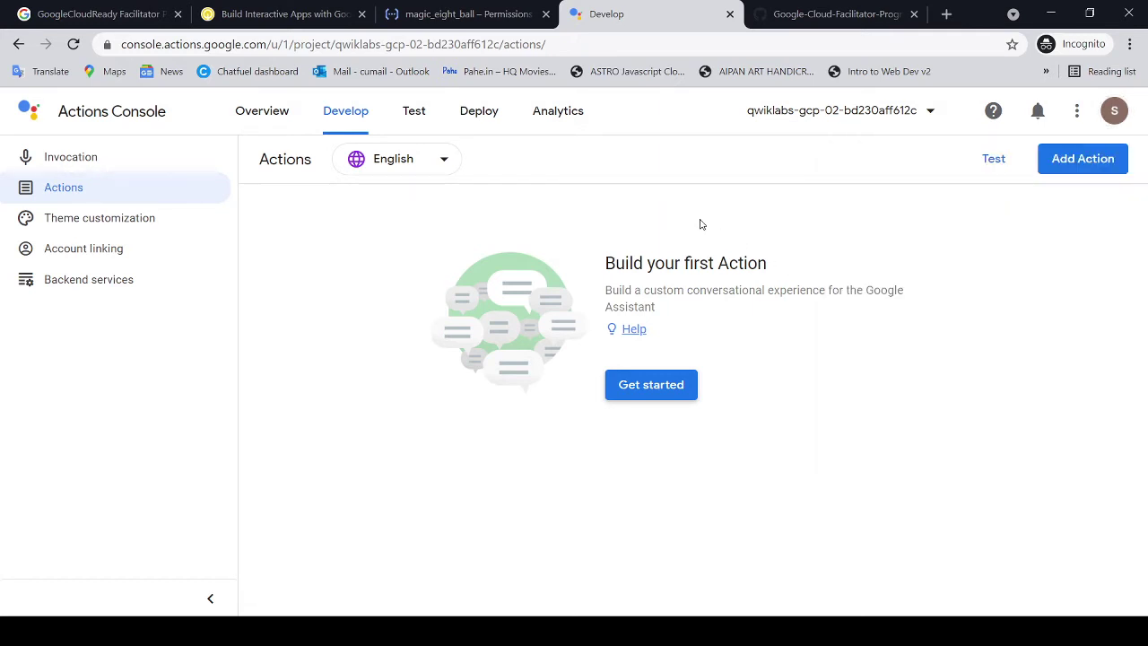
pyautogui.click(927, 110)
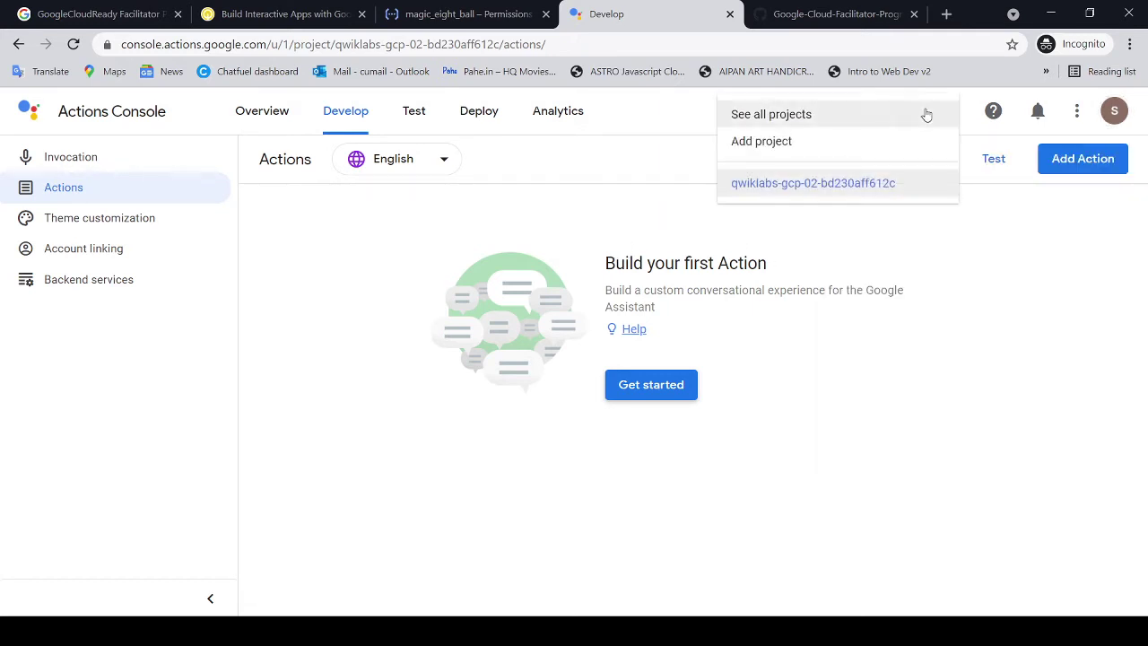
pyautogui.click(836, 185)
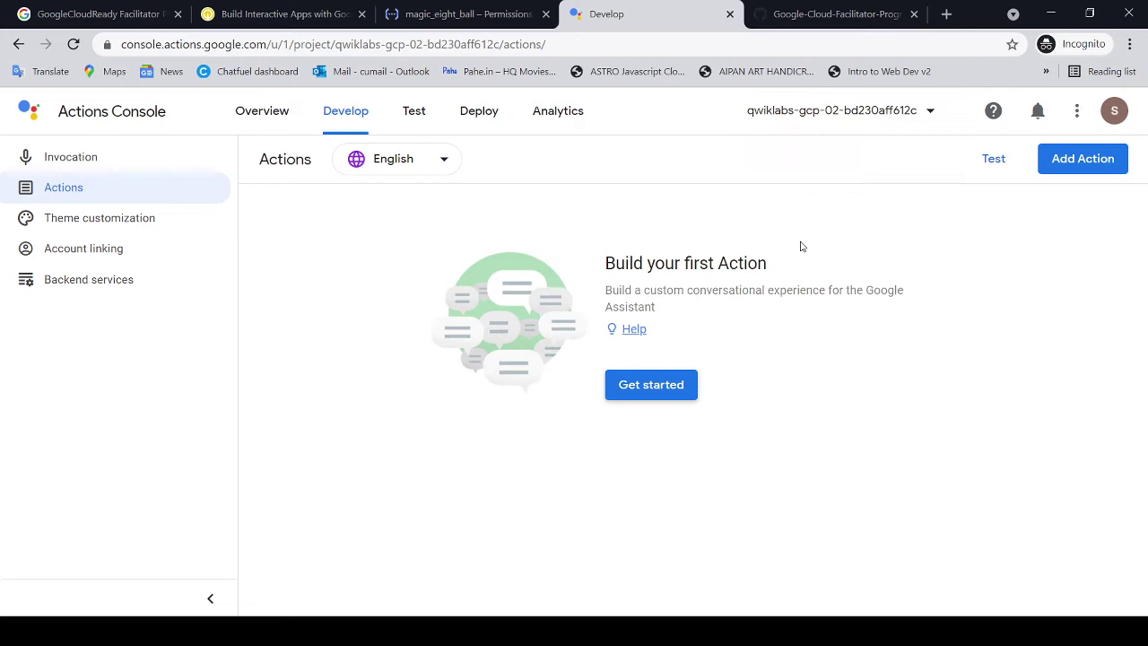
pyautogui.click(674, 393)
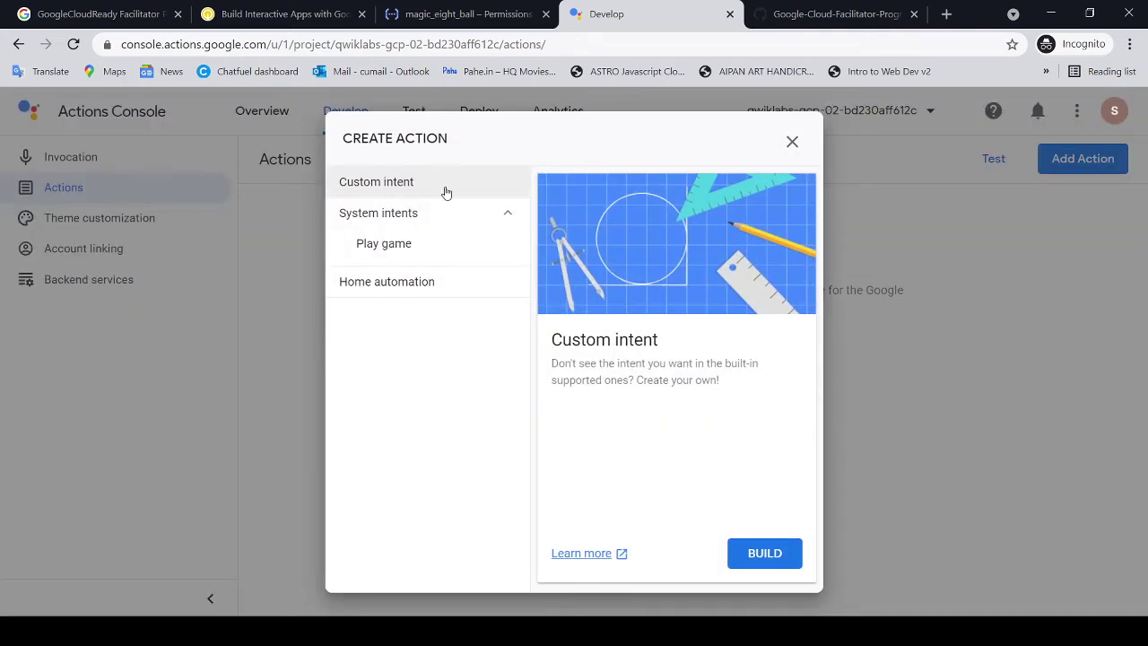
pyautogui.click(773, 554)
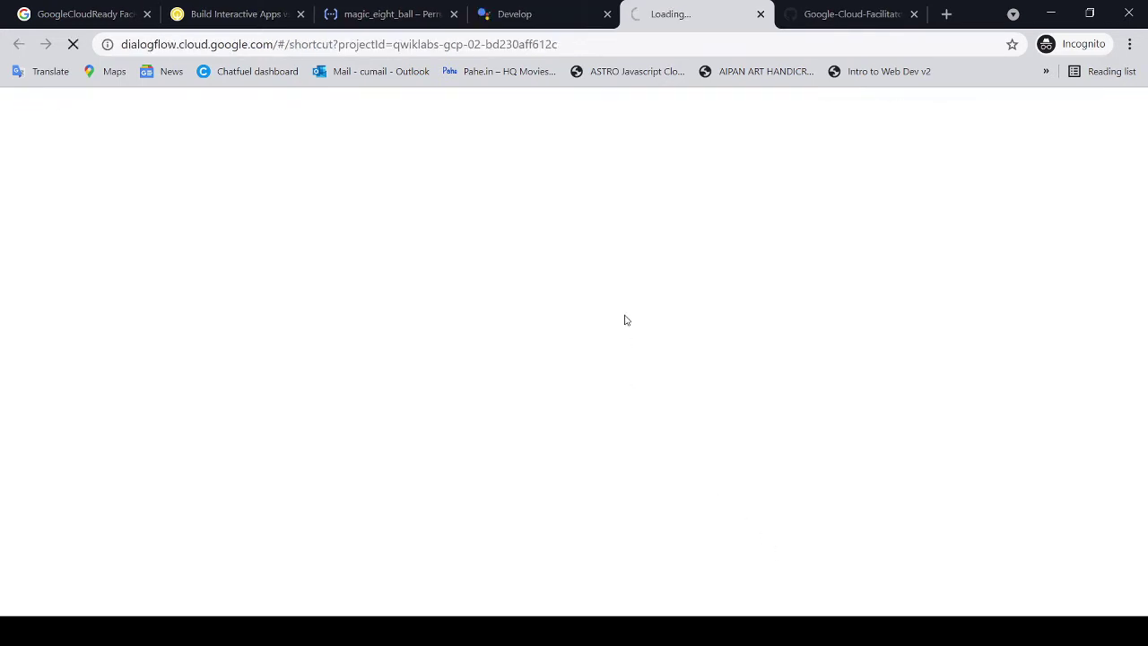
# Read the guide's instructions on accepting the Dialogflow terms, signing in and creating the agent
pyautogui.click(843, 15)
pyautogui.scroll(-1, 314, 381)
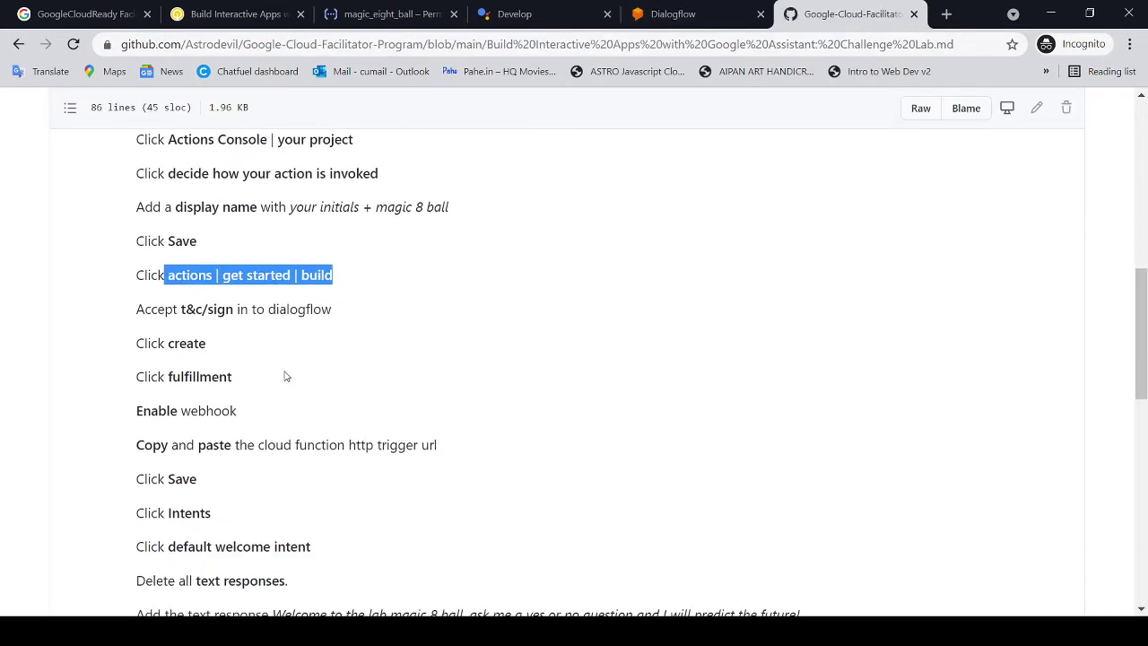
pyautogui.moveTo(169, 306); pyautogui.dragTo(325, 310)
pyautogui.scroll(-1, 400, 316)
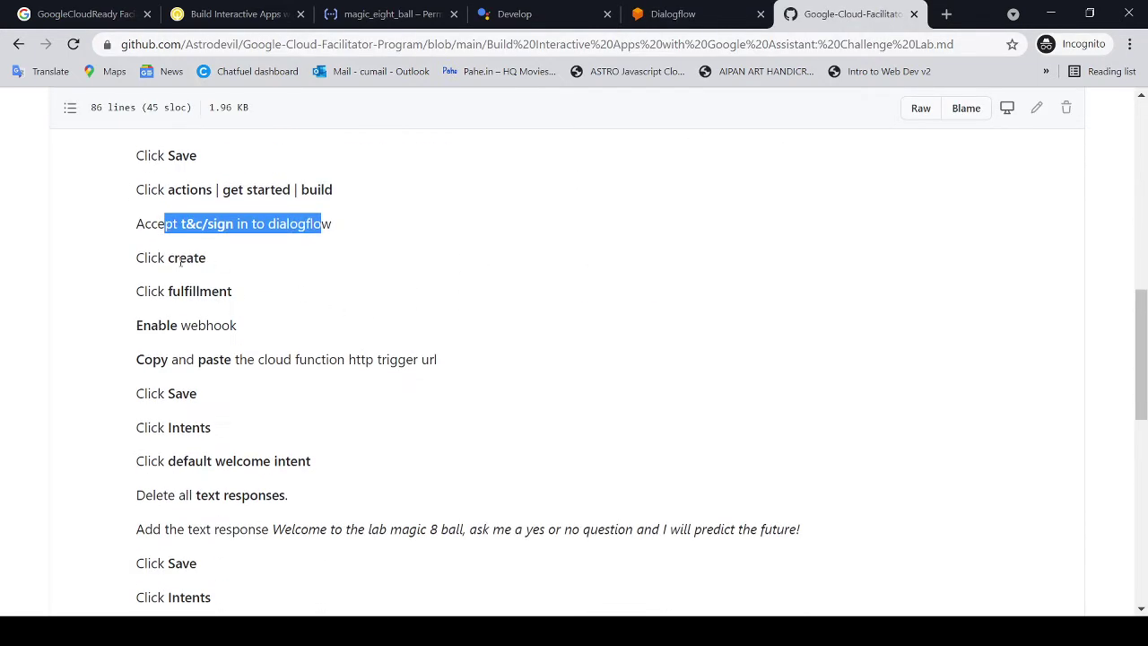
# Sign in to Dialogflow with the Google account and accept its Terms of Service agreement
pyautogui.moveTo(147, 265); pyautogui.dragTo(224, 273)
pyautogui.click(301, 260)
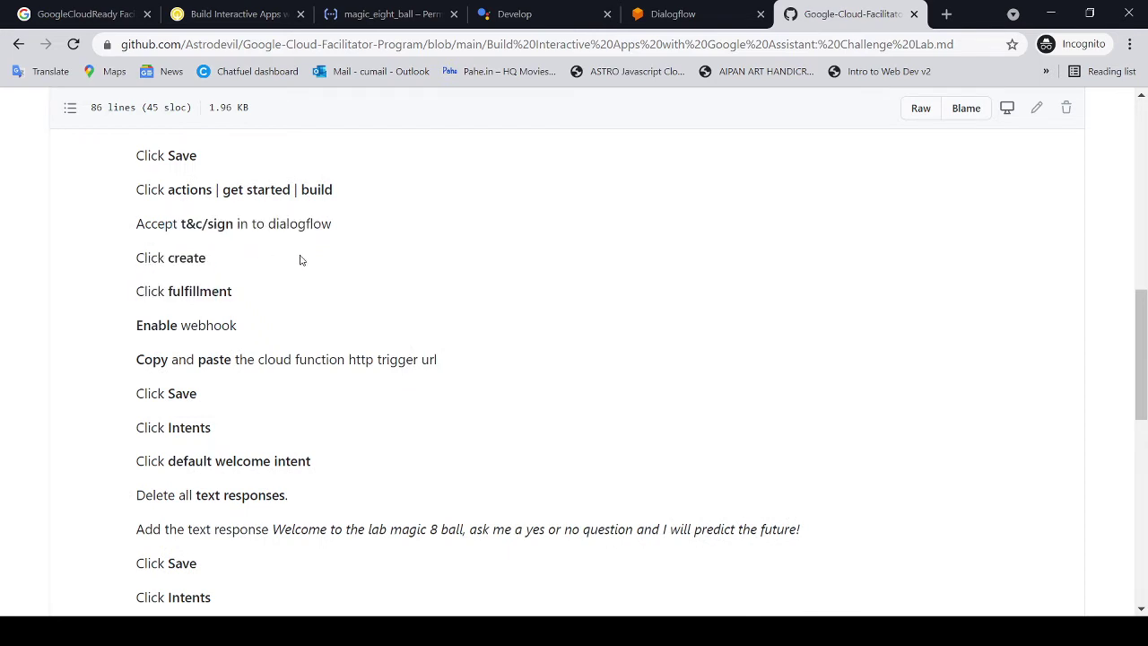
pyautogui.click(673, 13)
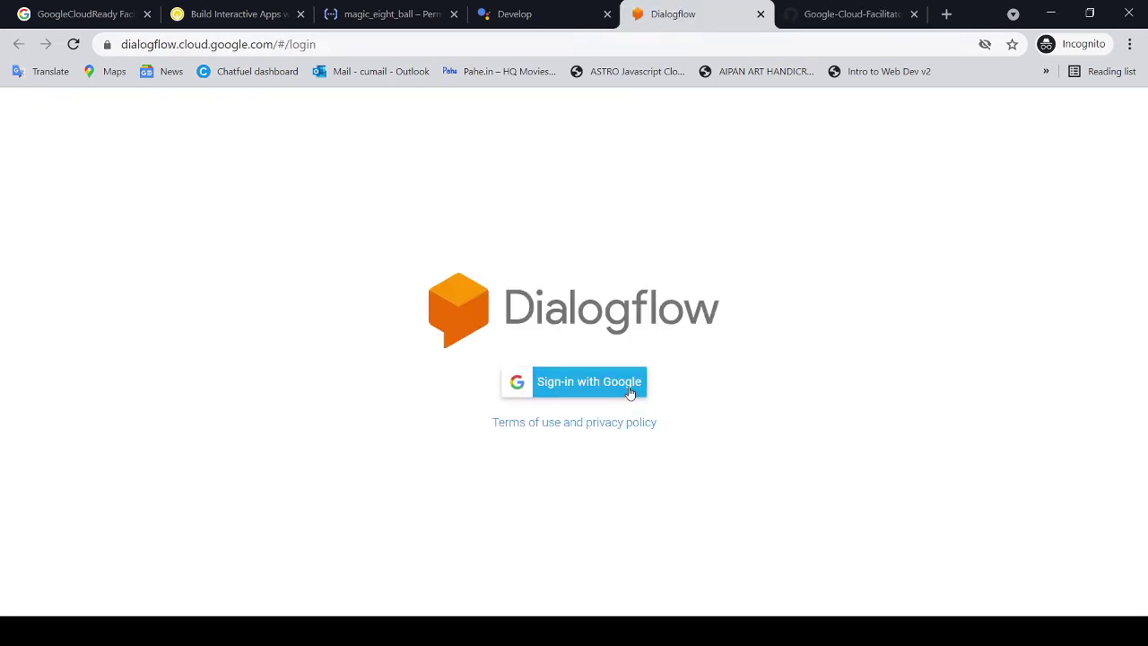
pyautogui.click(632, 385)
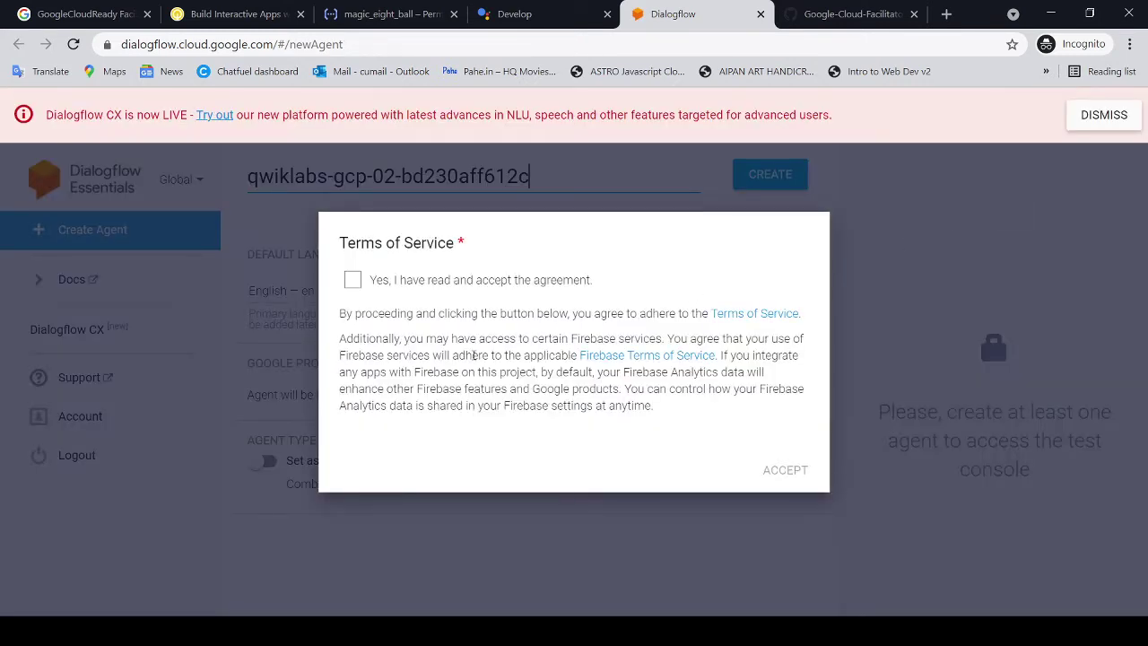
pyautogui.click(353, 279)
pyautogui.click(783, 470)
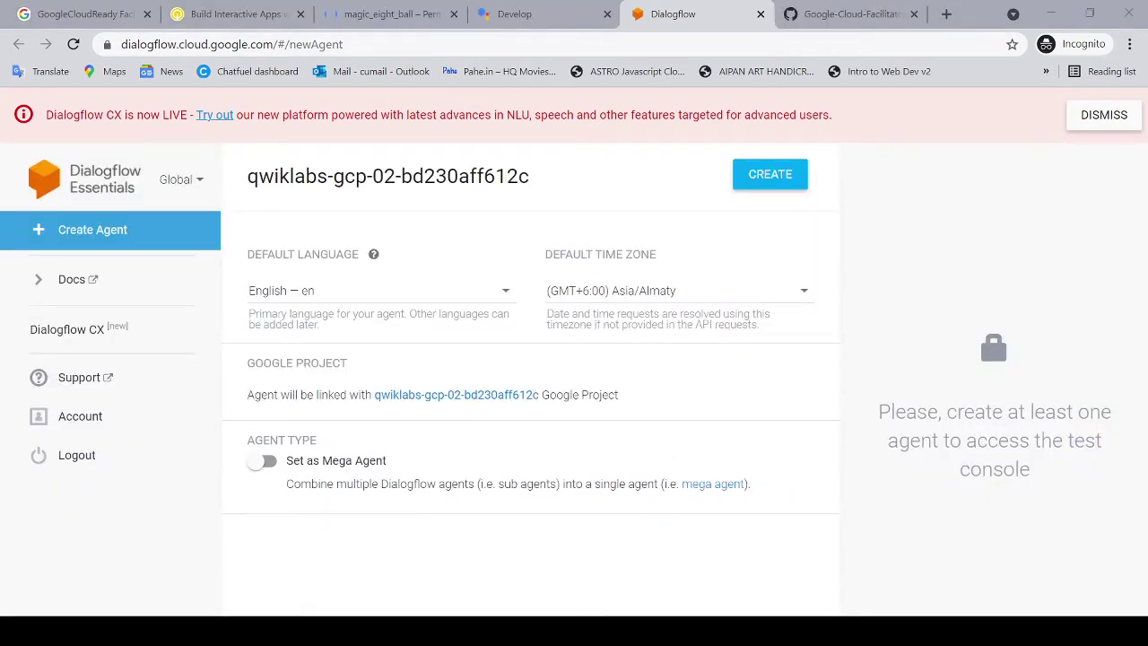
pyautogui.click(650, 222)
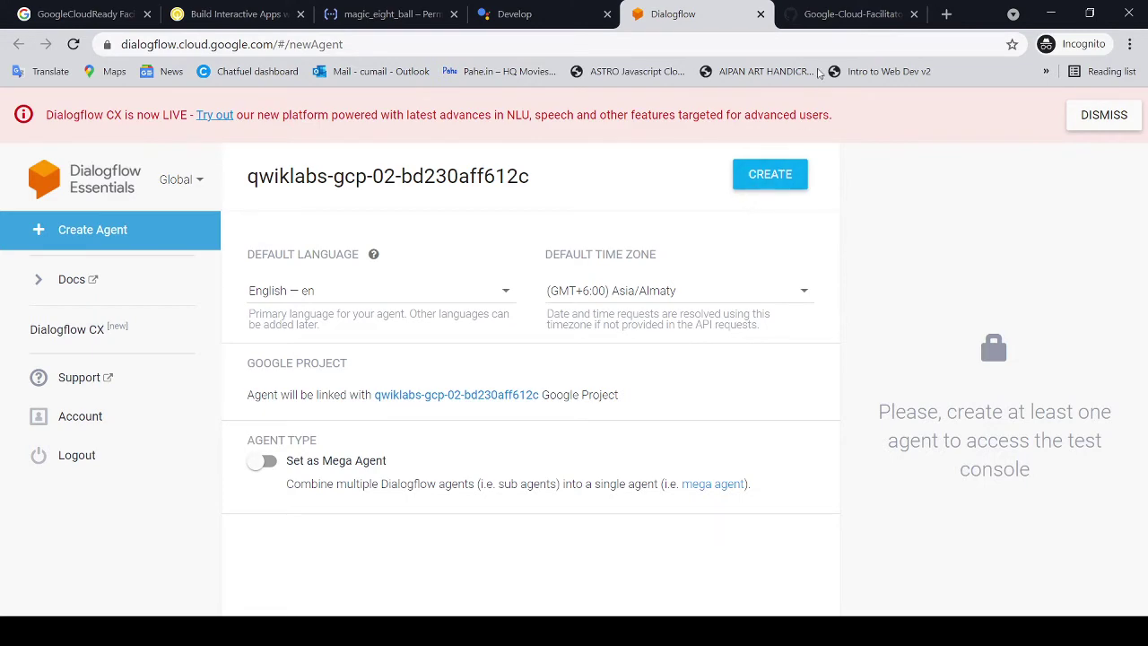
# Check the guide's create and fulfillment lines, and create the Dialogflow agent with its default settings
pyautogui.click(847, 13)
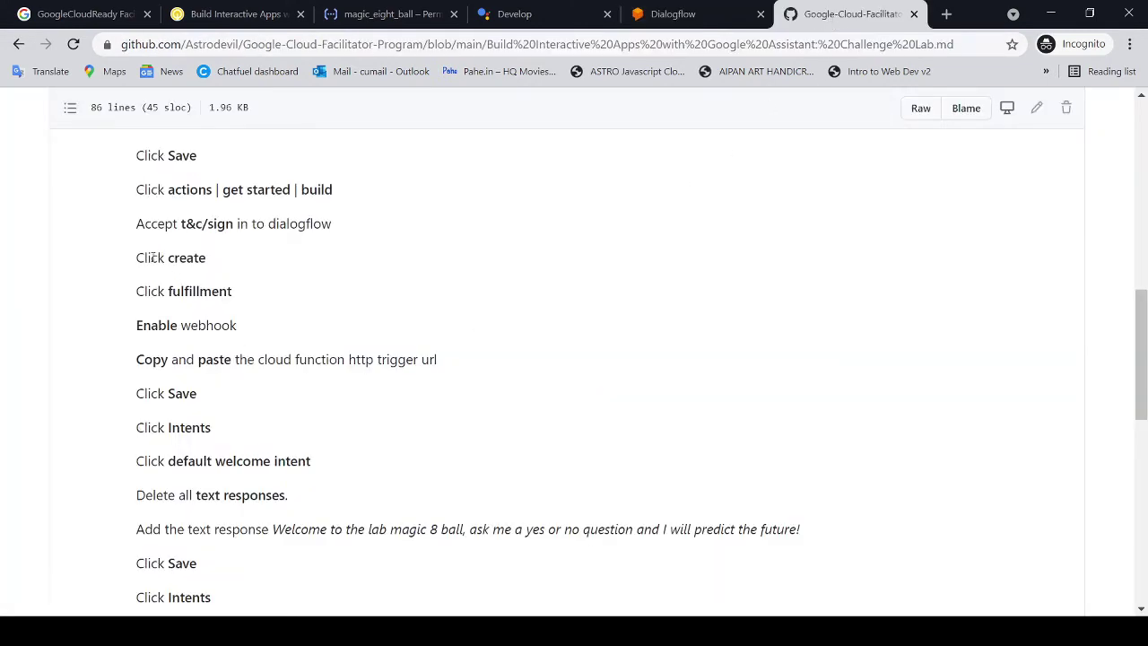
pyautogui.moveTo(151, 258); pyautogui.dragTo(235, 292)
pyautogui.click(549, 16)
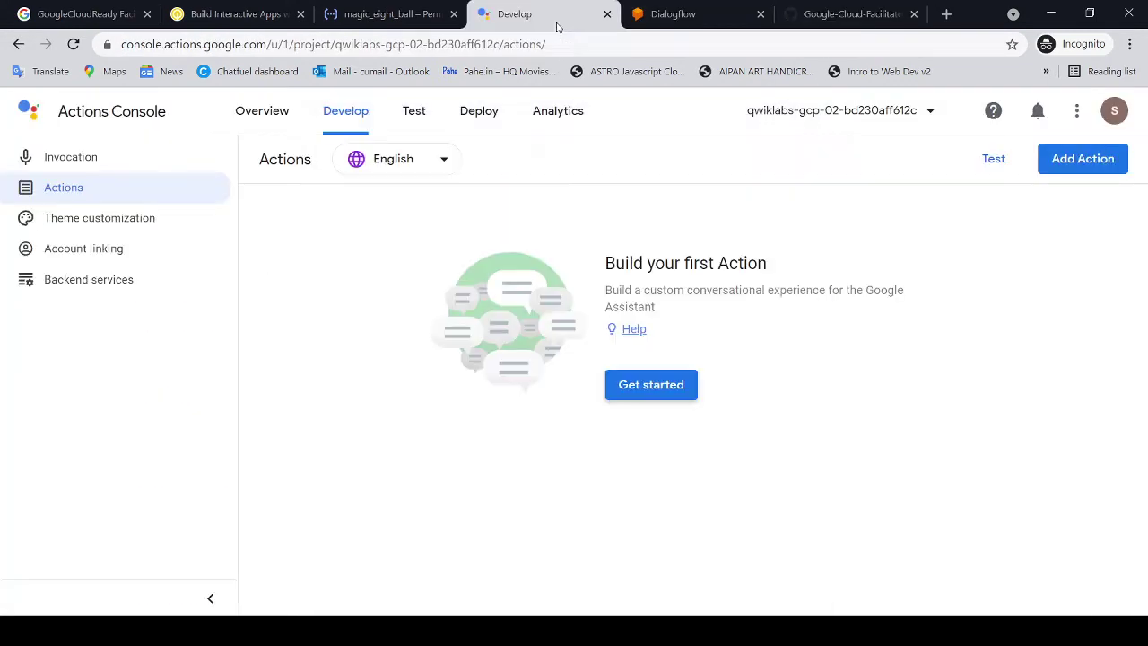
pyautogui.click(673, 18)
pyautogui.click(758, 185)
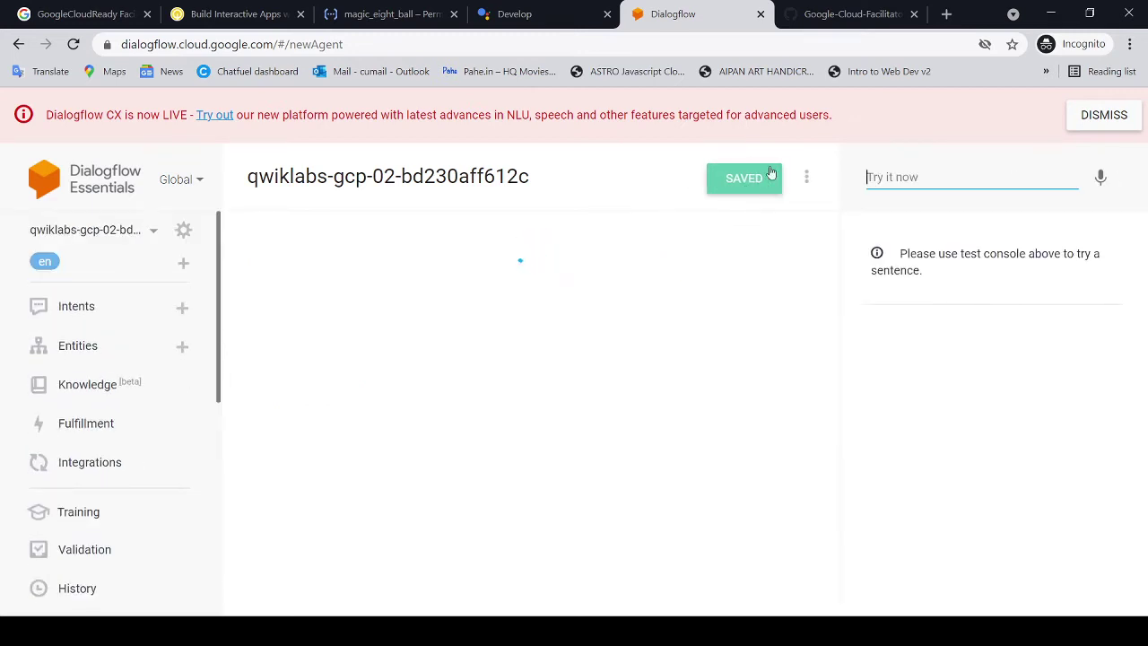
# Confirm the guide's fulfillment instruction and open the Dialogflow agent's Fulfillment settings
pyautogui.hotkey('ctrl', 'Tab')
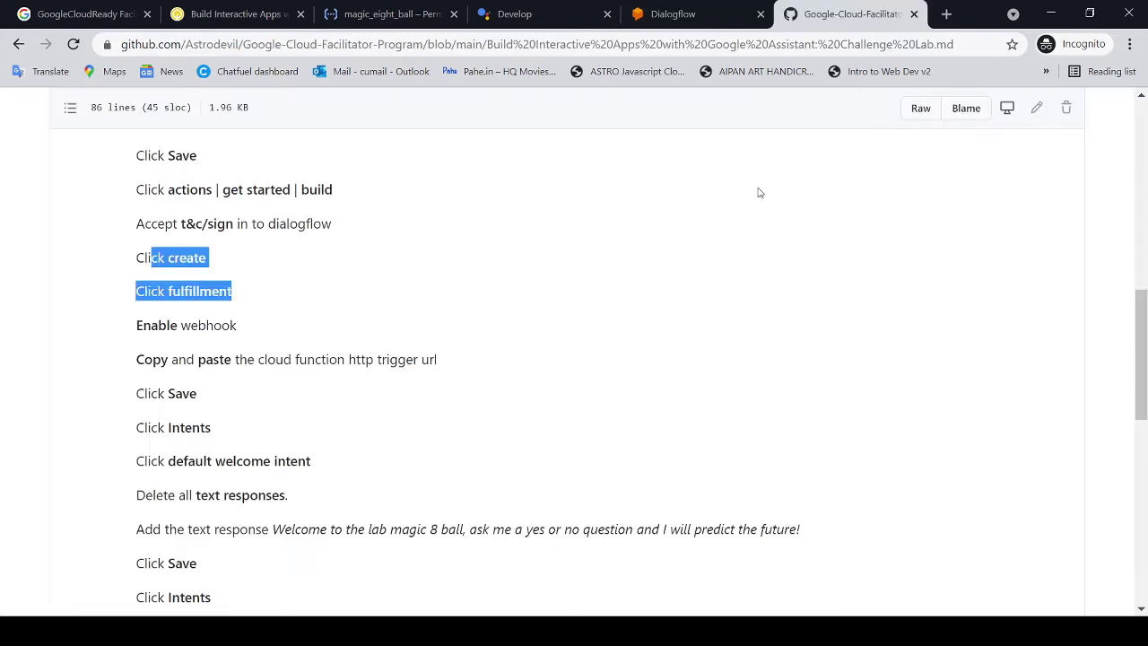
pyautogui.click(238, 345)
pyautogui.moveTo(136, 290); pyautogui.dragTo(233, 291)
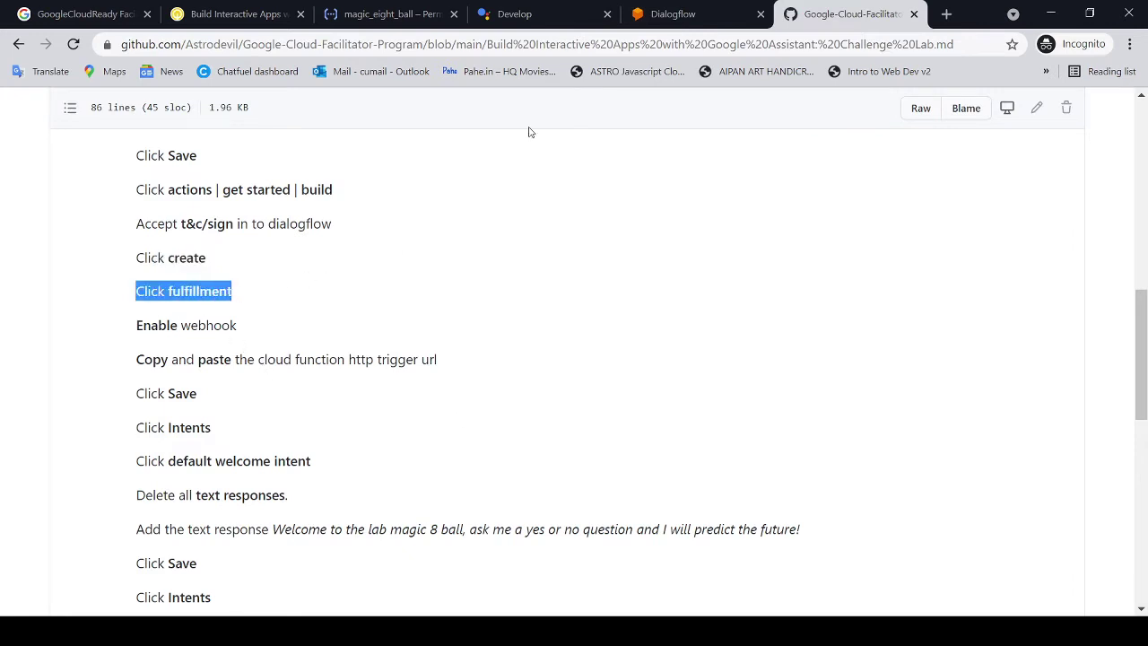
pyautogui.click(673, 13)
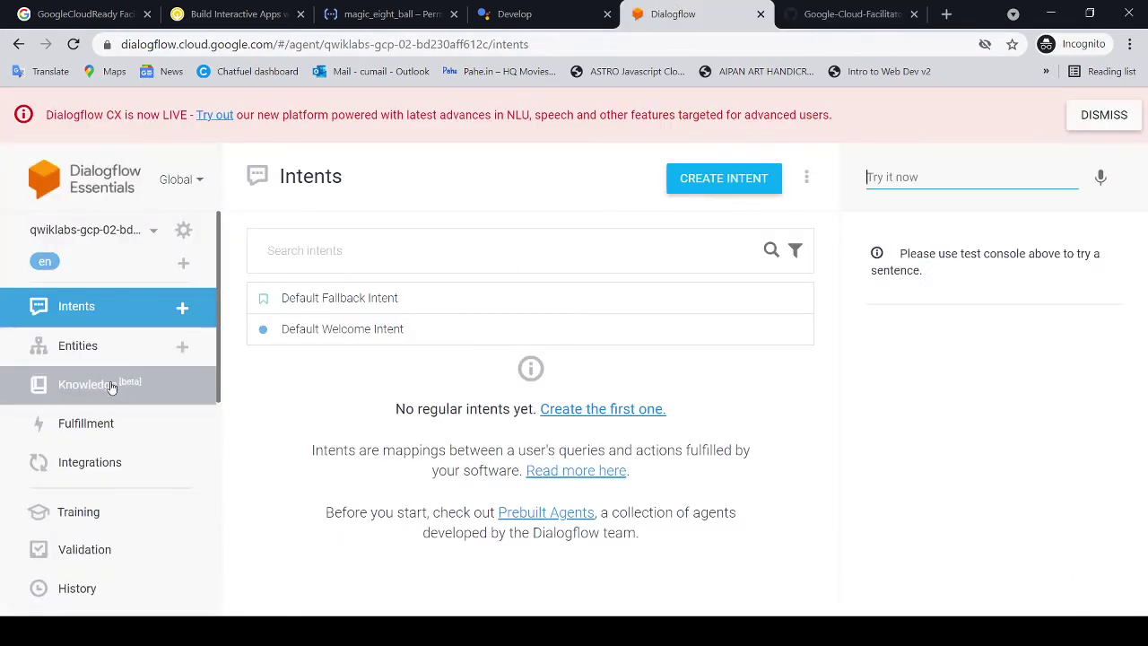
pyautogui.click(86, 427)
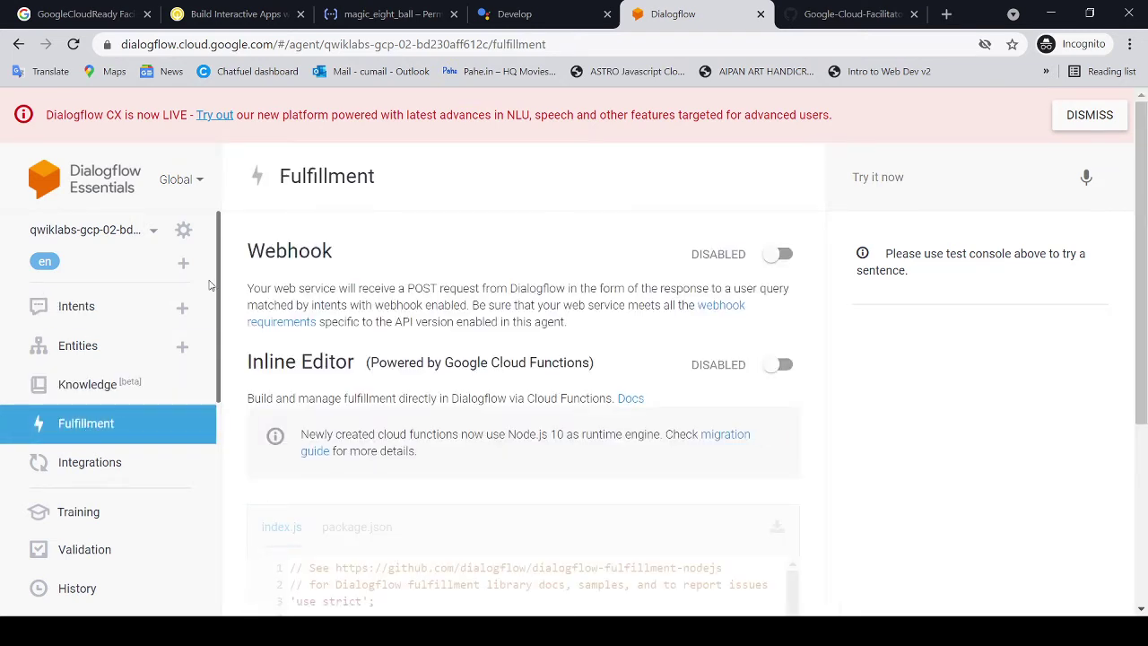
# Check the guide's "Enable webhook" line and enable the webhook in the Dialogflow agent's Fulfillment settings
pyautogui.click(831, 14)
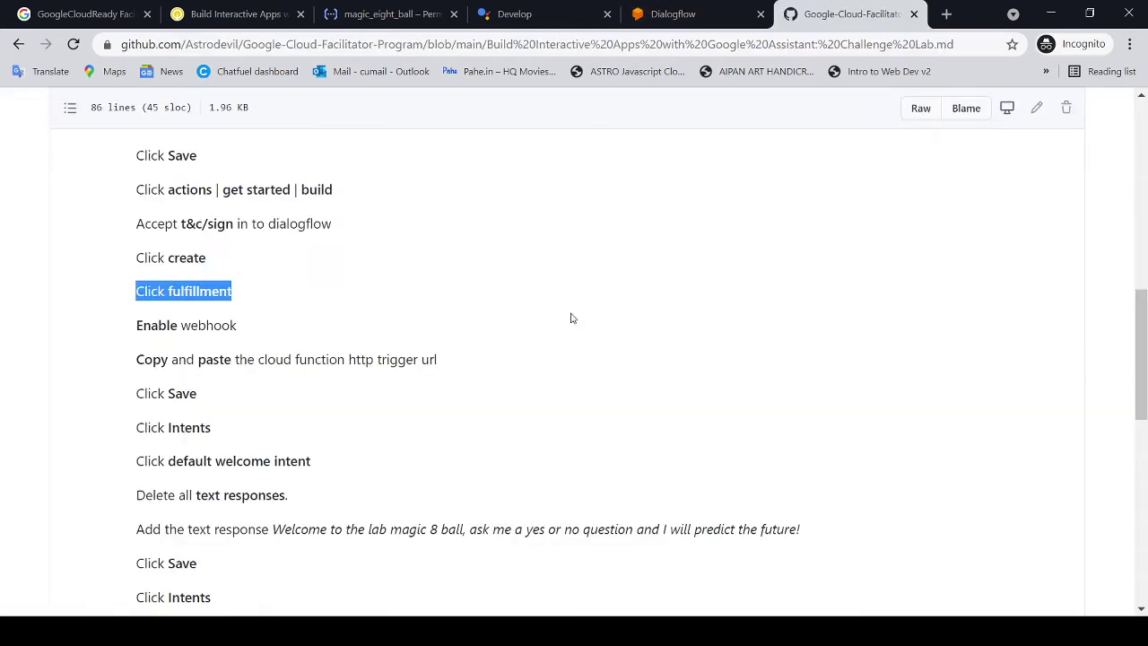
pyautogui.scroll(-2, 453, 323)
pyautogui.moveTo(146, 159); pyautogui.dragTo(302, 149)
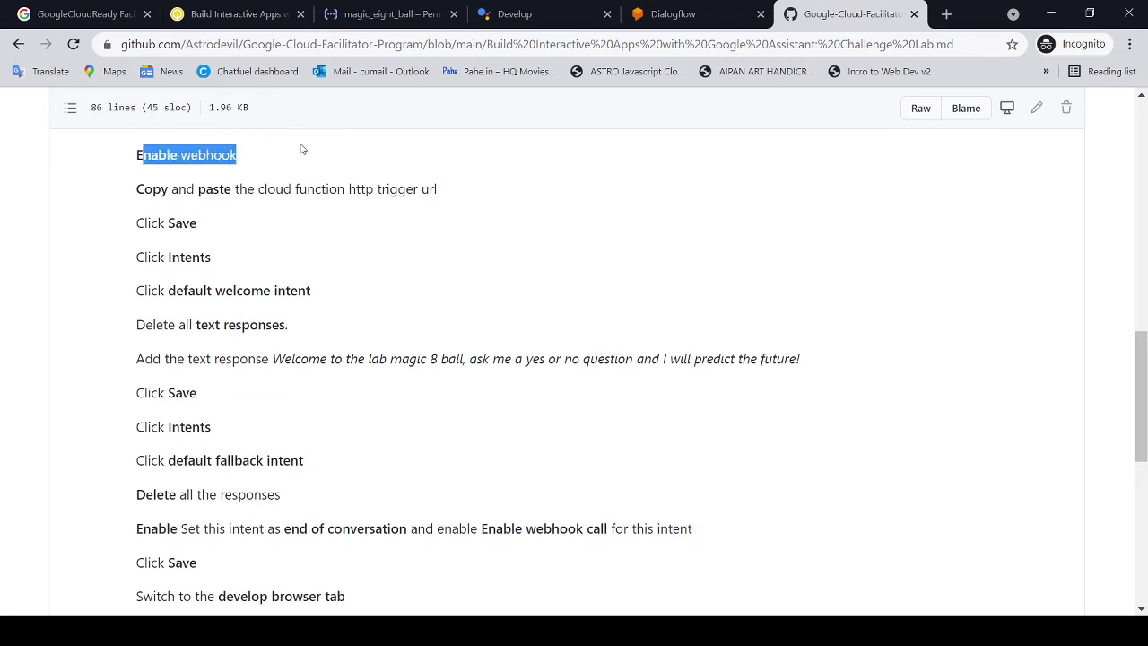
pyautogui.click(682, 16)
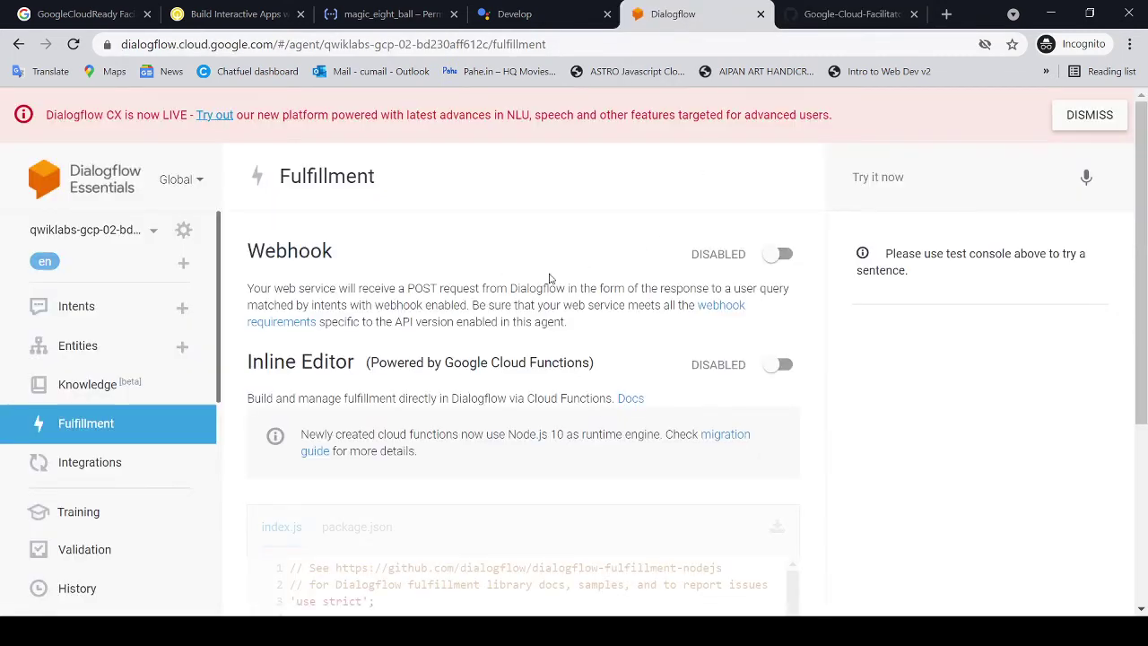
pyautogui.click(776, 254)
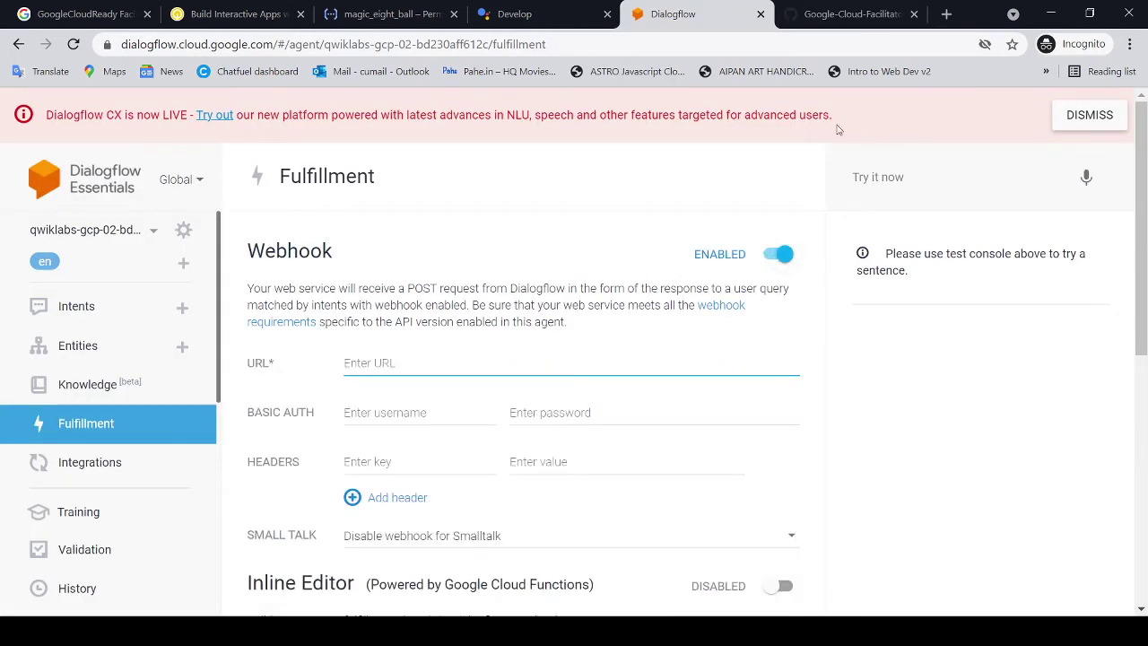
# Compare the guide's trigger URL instruction with the lab's Task 2 requirements for the fulfillment webhook
pyautogui.click(849, 15)
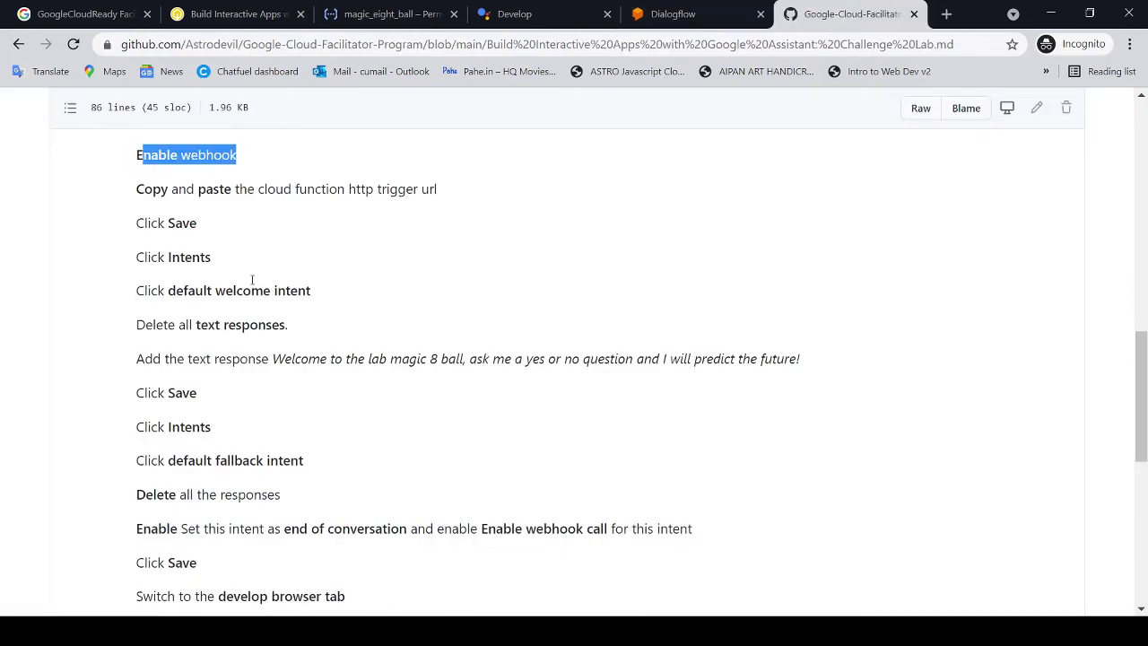
pyautogui.moveTo(137, 189); pyautogui.dragTo(479, 187)
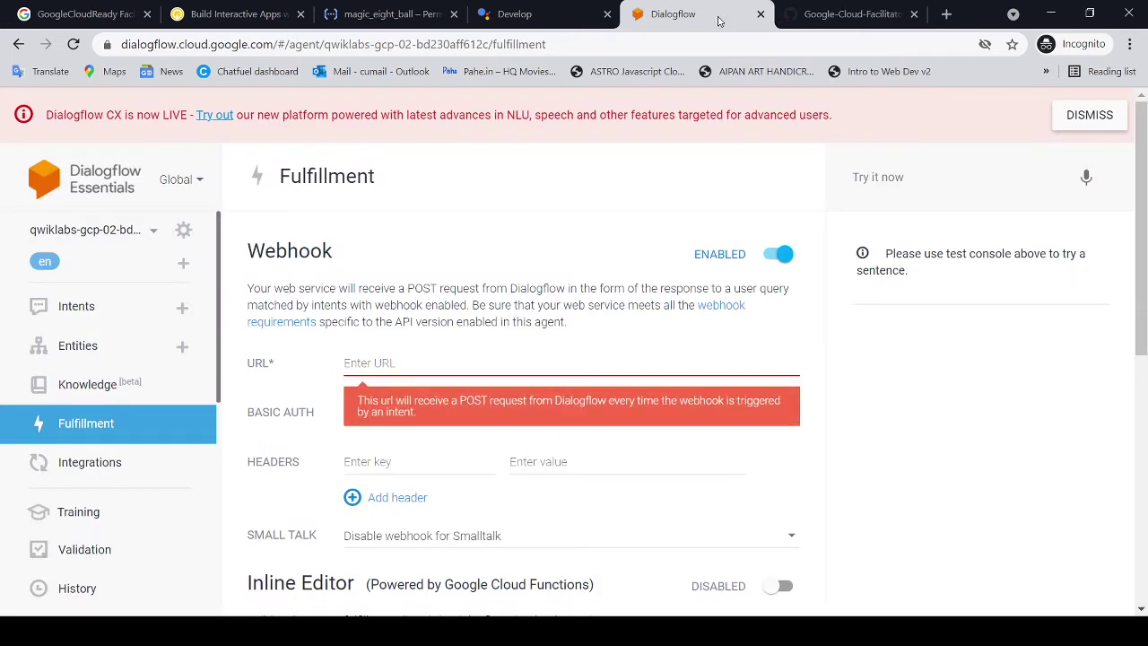
pyautogui.click(392, 15)
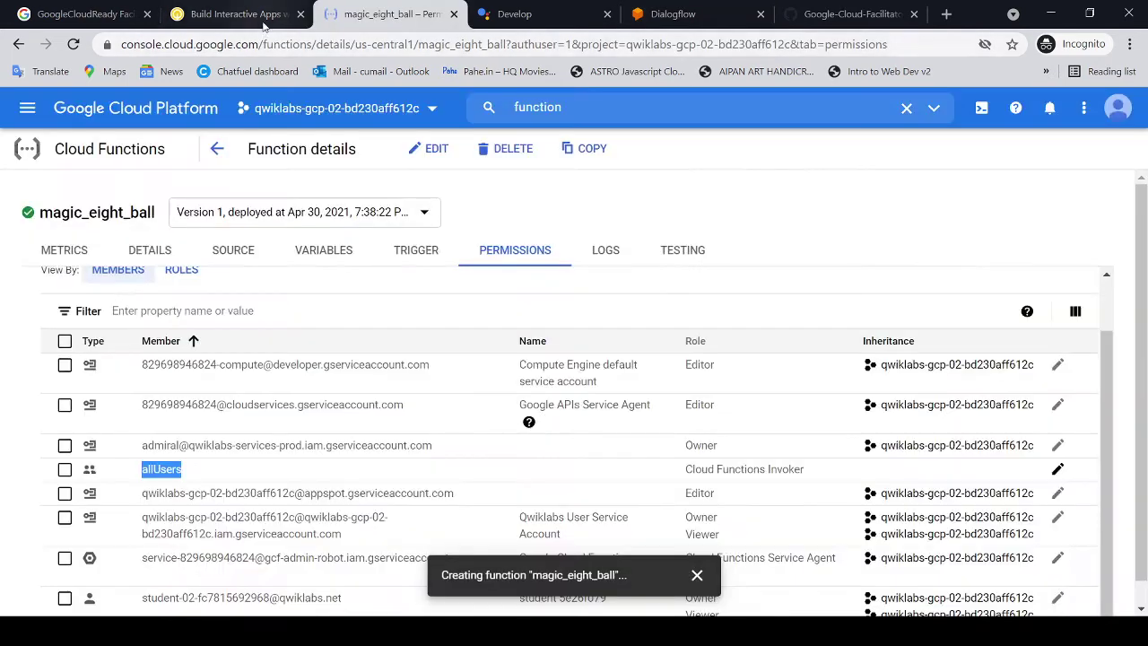
pyautogui.click(238, 14)
pyautogui.scroll(-1, 610, 352)
pyautogui.scroll(-1, 636, 353)
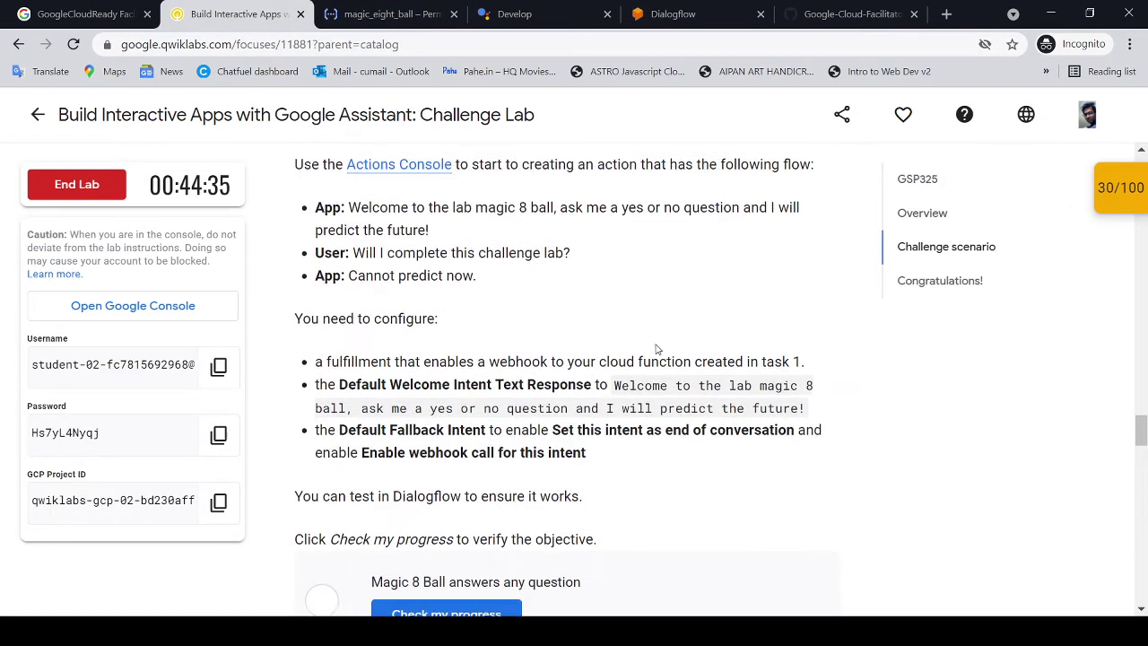
pyautogui.scroll(1, 655, 349)
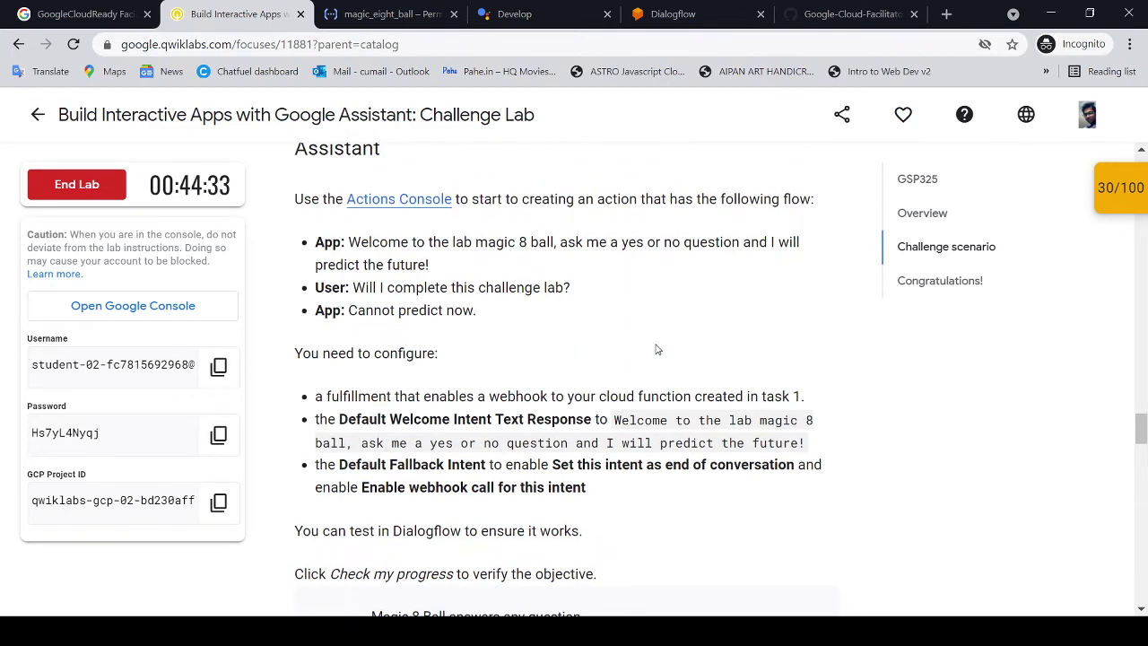
pyautogui.scroll(1, 655, 349)
pyautogui.scroll(-1, 655, 349)
# Reread the guide's line on the cloud function HTTP trigger URL alongside Dialogflow's webhook URL field
pyautogui.click(838, 15)
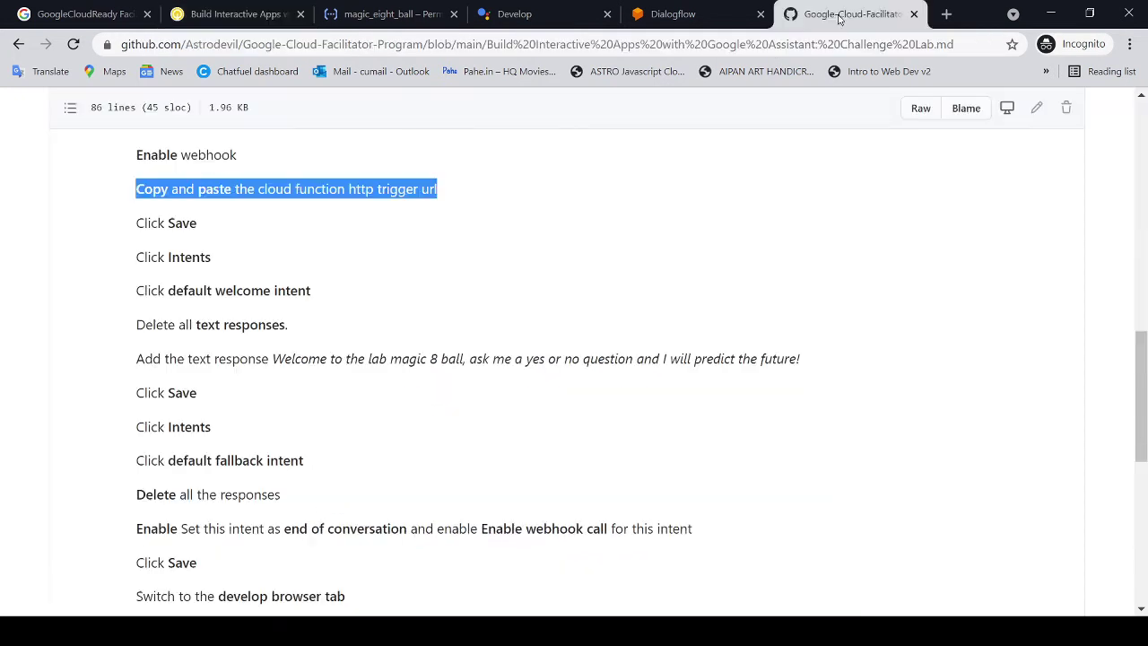
pyautogui.click(410, 260)
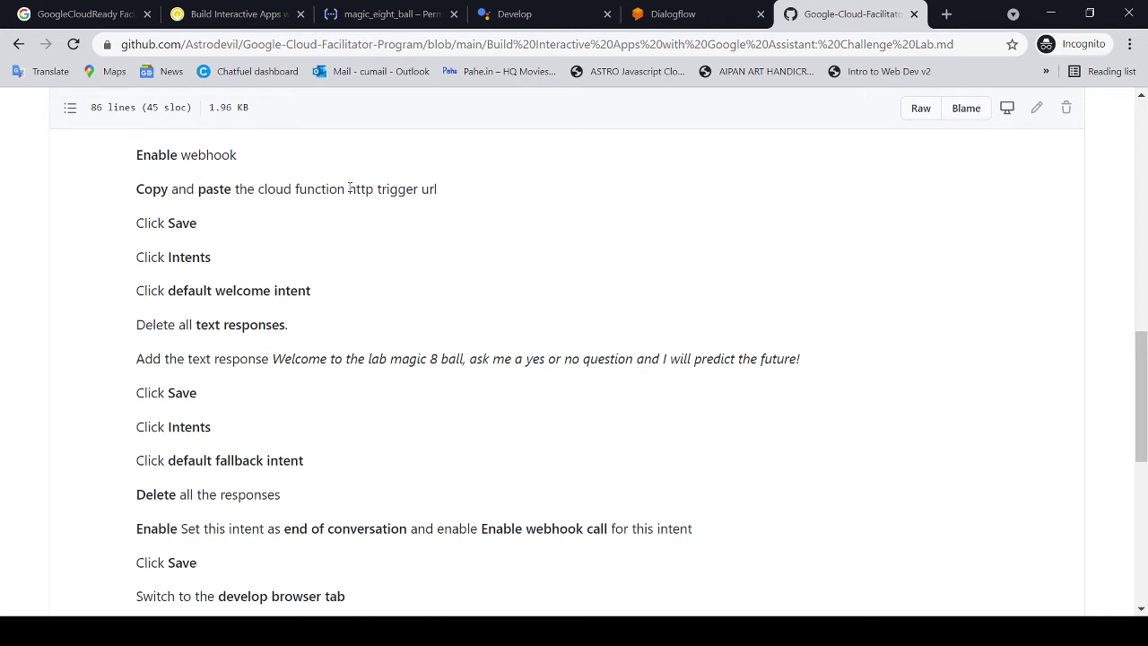
pyautogui.moveTo(349, 188); pyautogui.dragTo(471, 195)
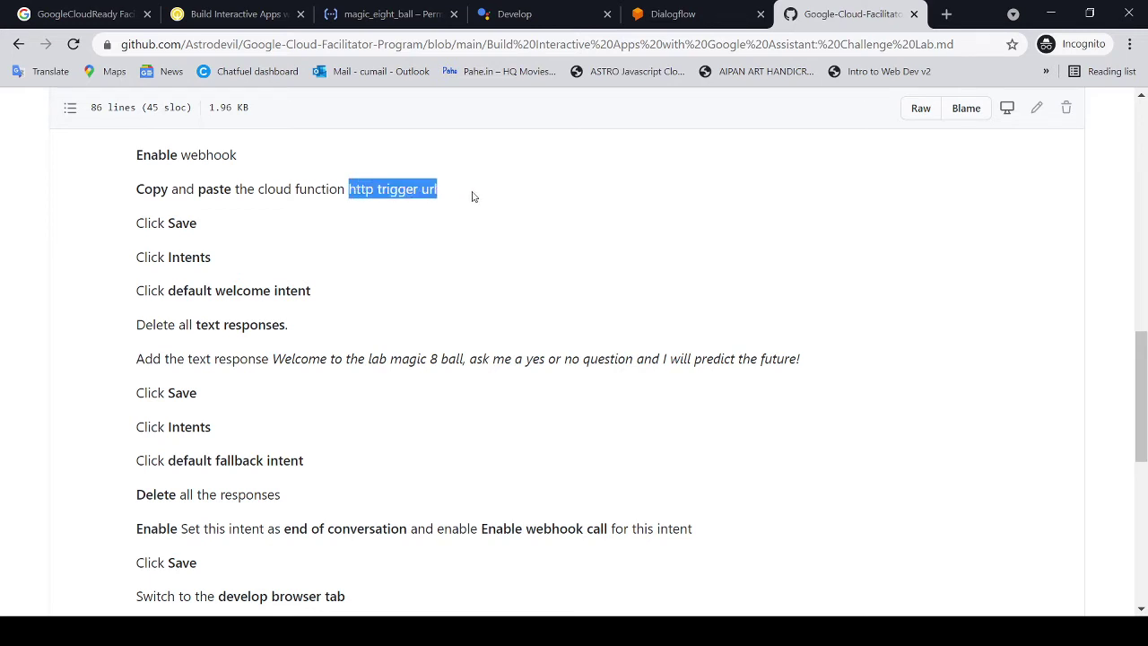
pyautogui.click(723, 13)
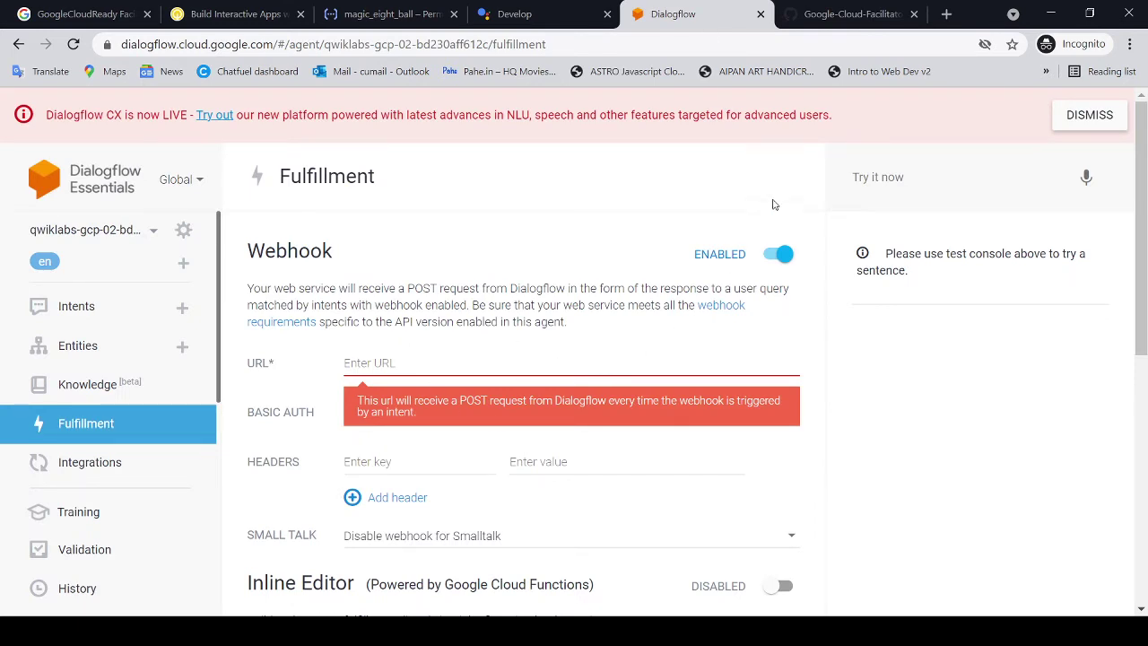
pyautogui.click(850, 20)
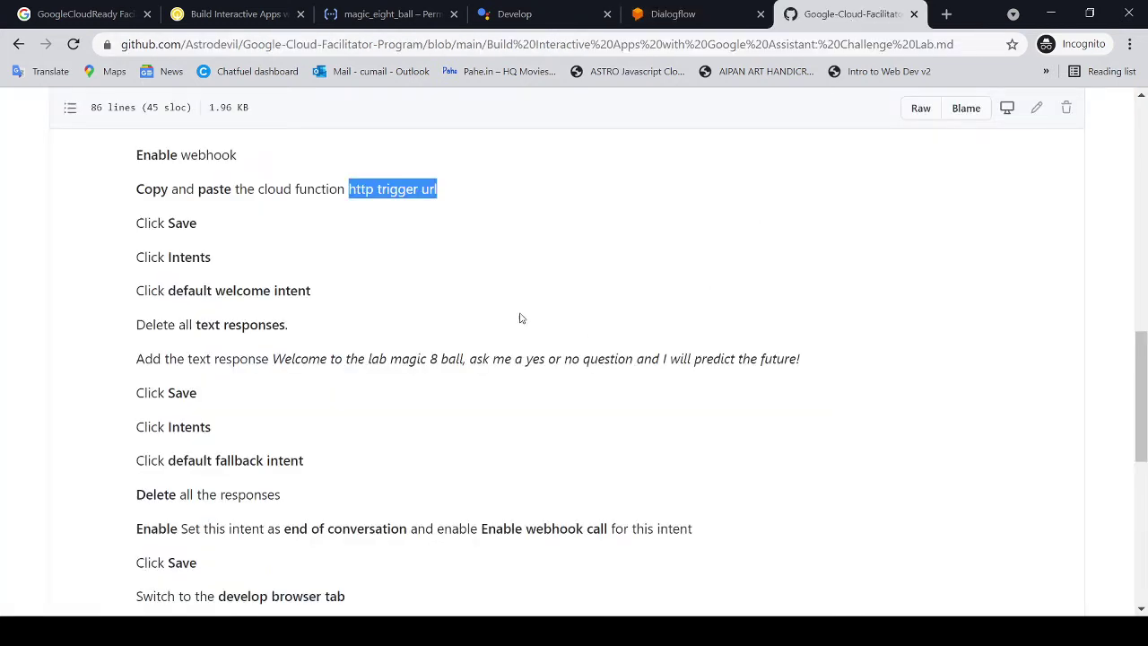
pyautogui.click(412, 197)
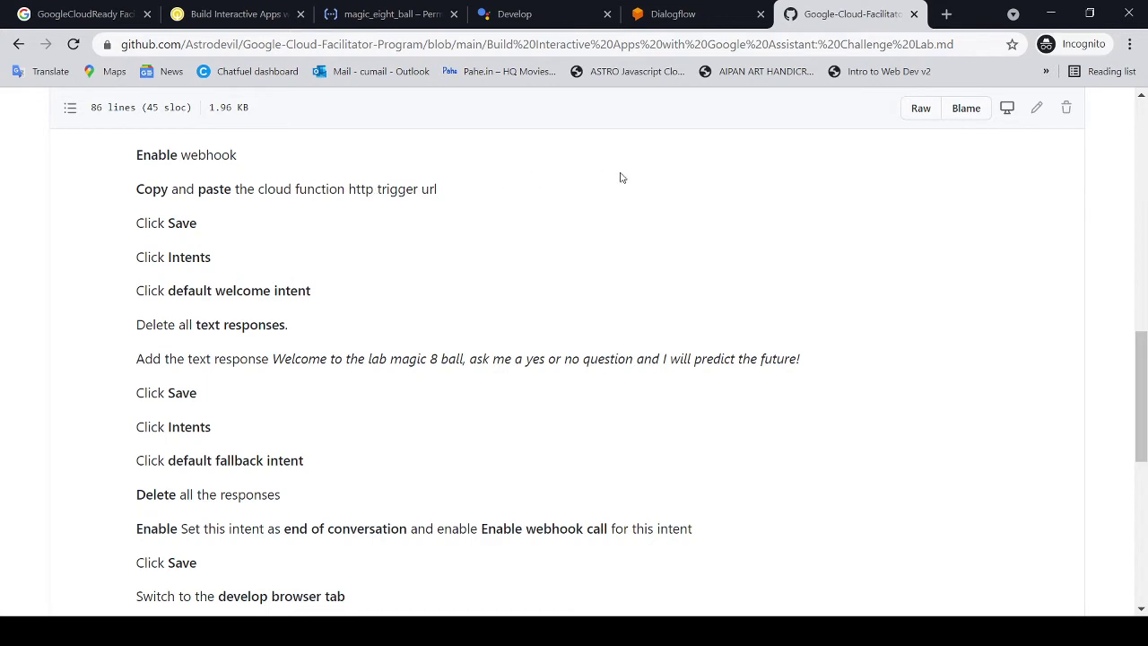
pyautogui.click(666, 24)
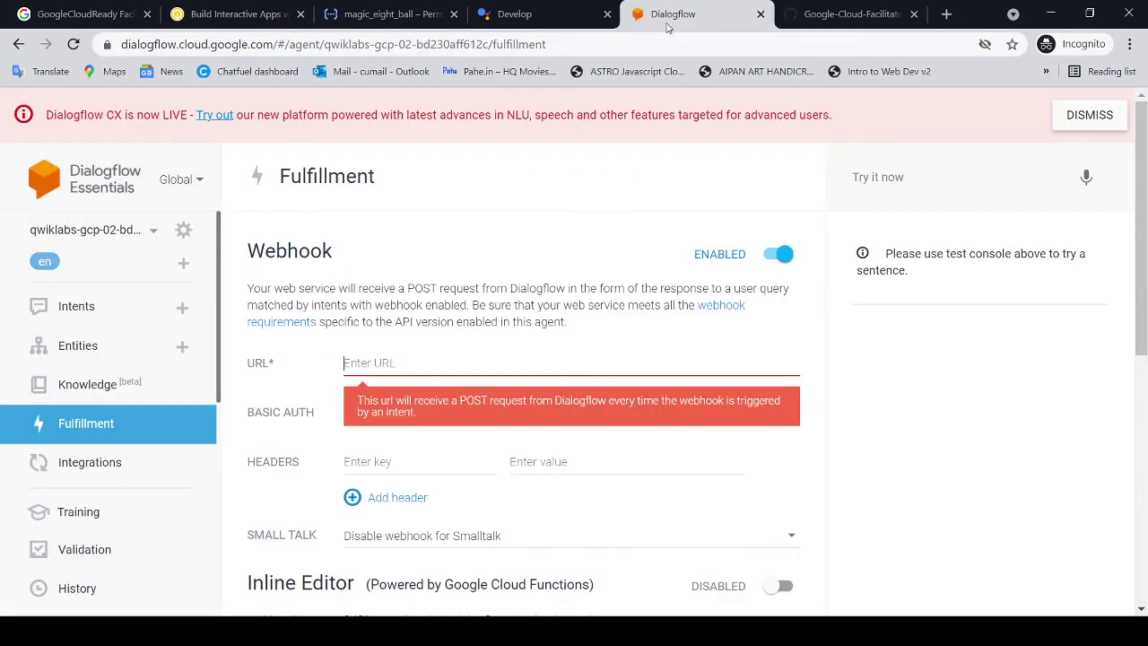
pyautogui.write('http')
pyautogui.press('BackSpace')
pyautogui.press('BackSpace')
pyautogui.press('BackSpace')
pyautogui.press('BackSpace')
# Recheck the guide and the lab instructions for which cloud function URL the webhook needs
pyautogui.click(798, 15)
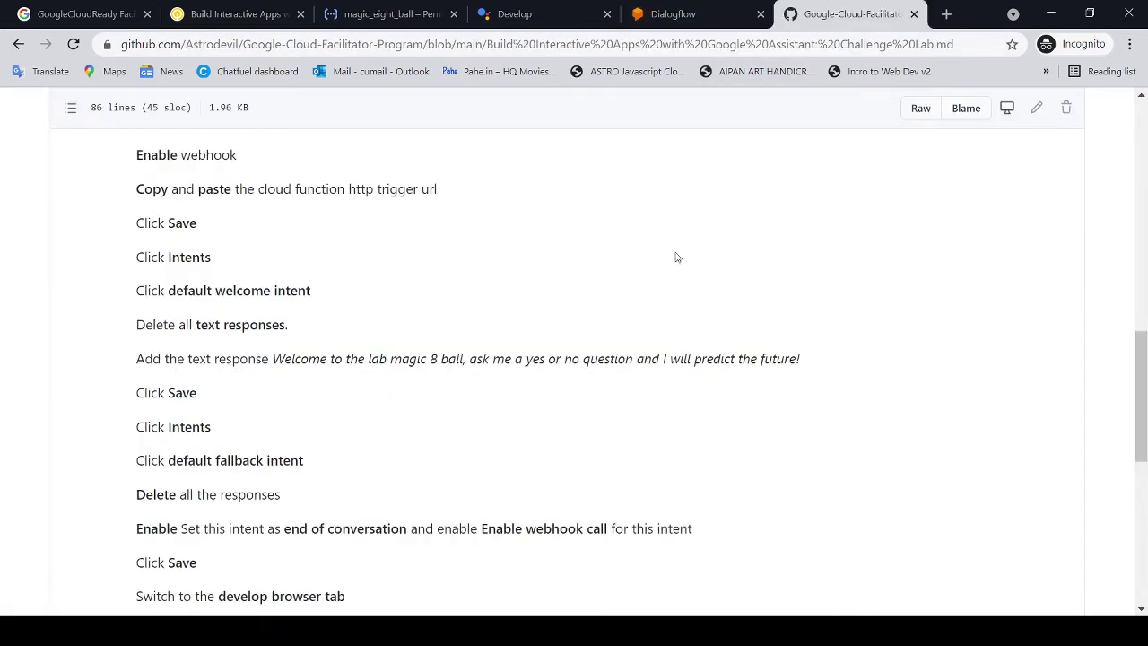
pyautogui.moveTo(242, 186); pyautogui.dragTo(437, 188)
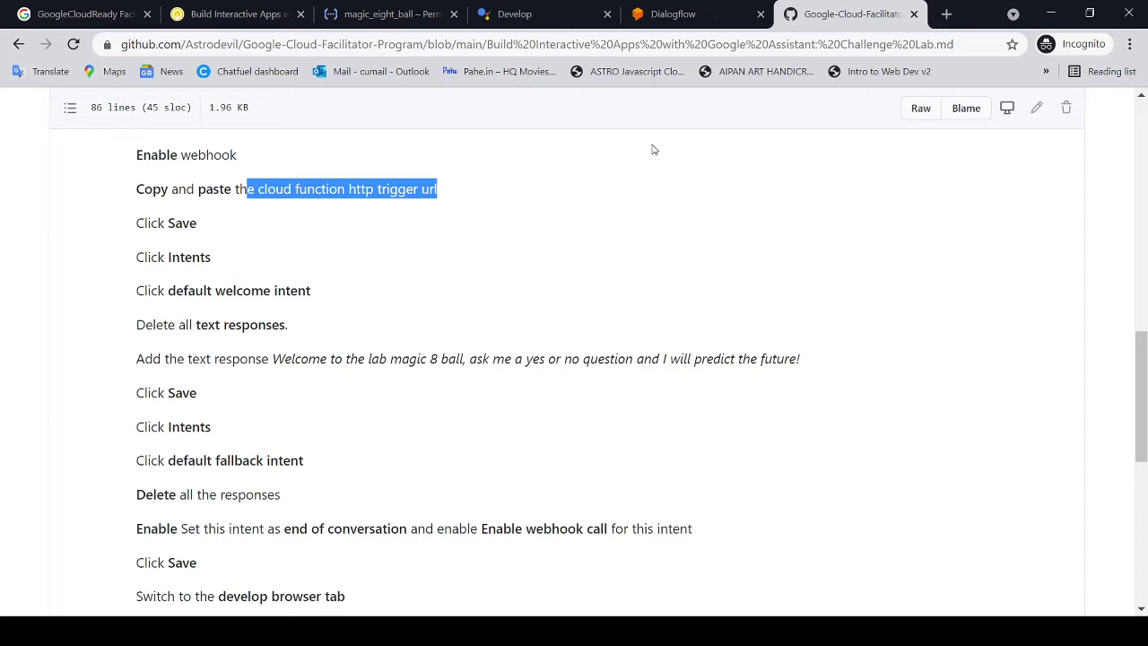
pyautogui.click(517, 258)
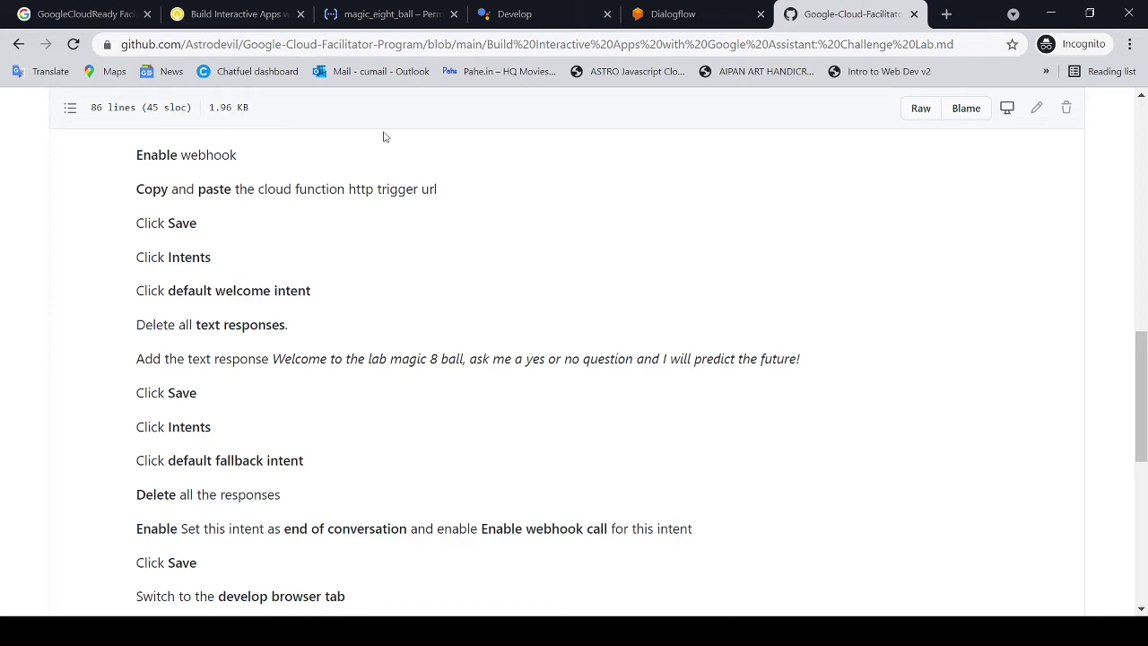
pyautogui.click(229, 18)
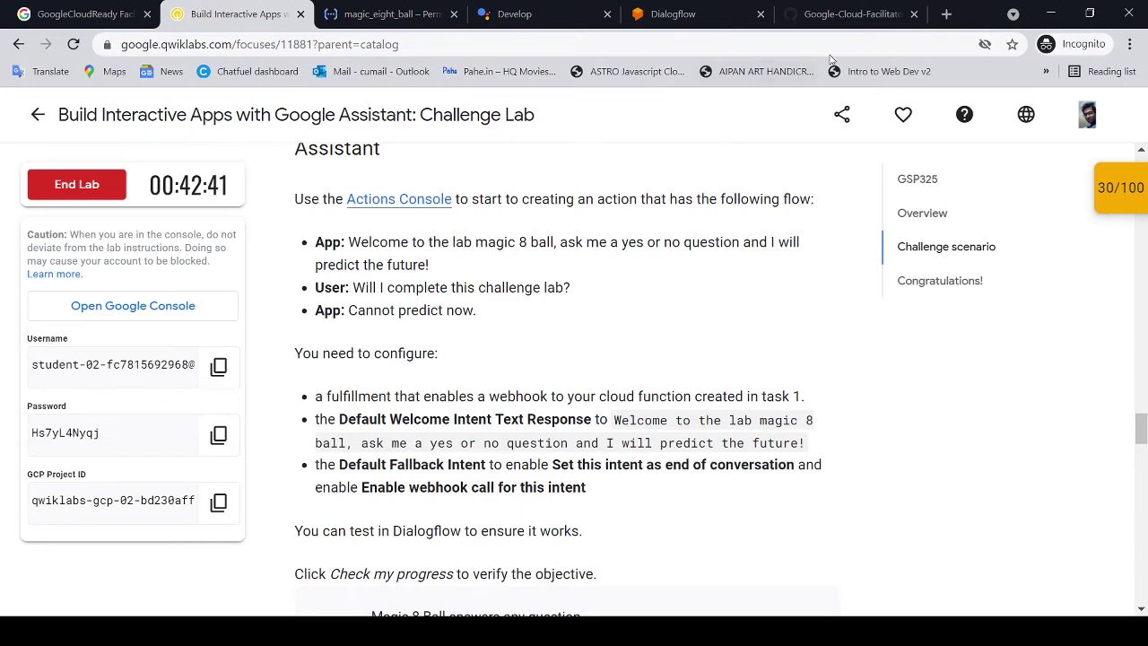
pyautogui.click(847, 14)
# Open the magic_eight_ball cloud function's HTTP trigger URL from the function details and copy its full address
pyautogui.click(686, 18)
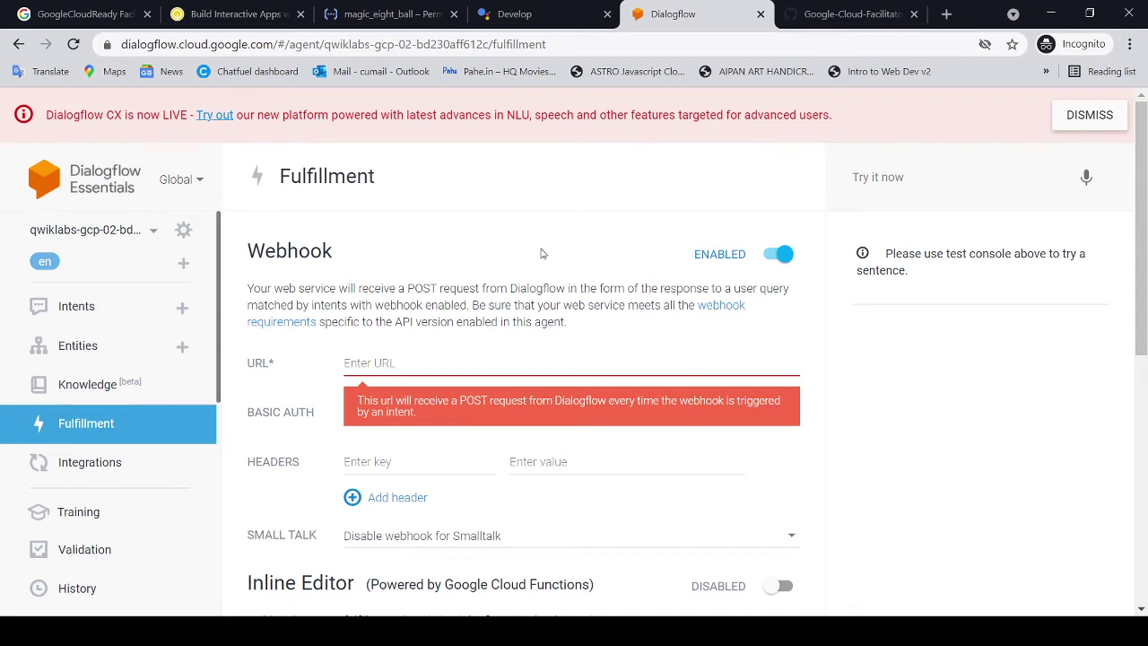
pyautogui.click(383, 14)
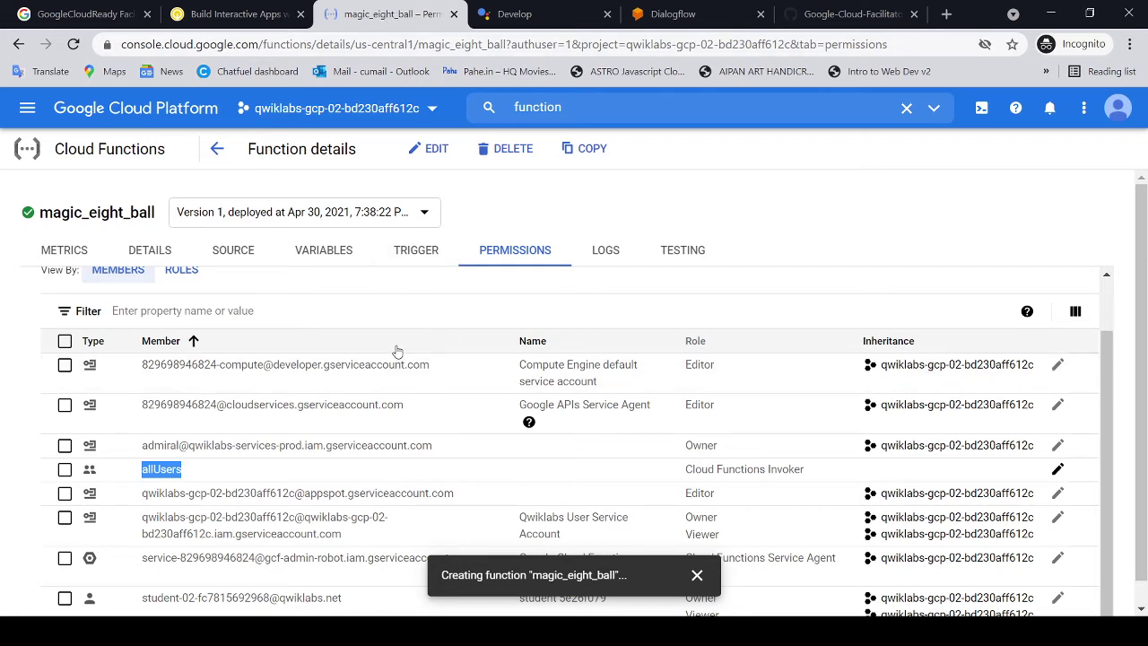
pyautogui.click(408, 255)
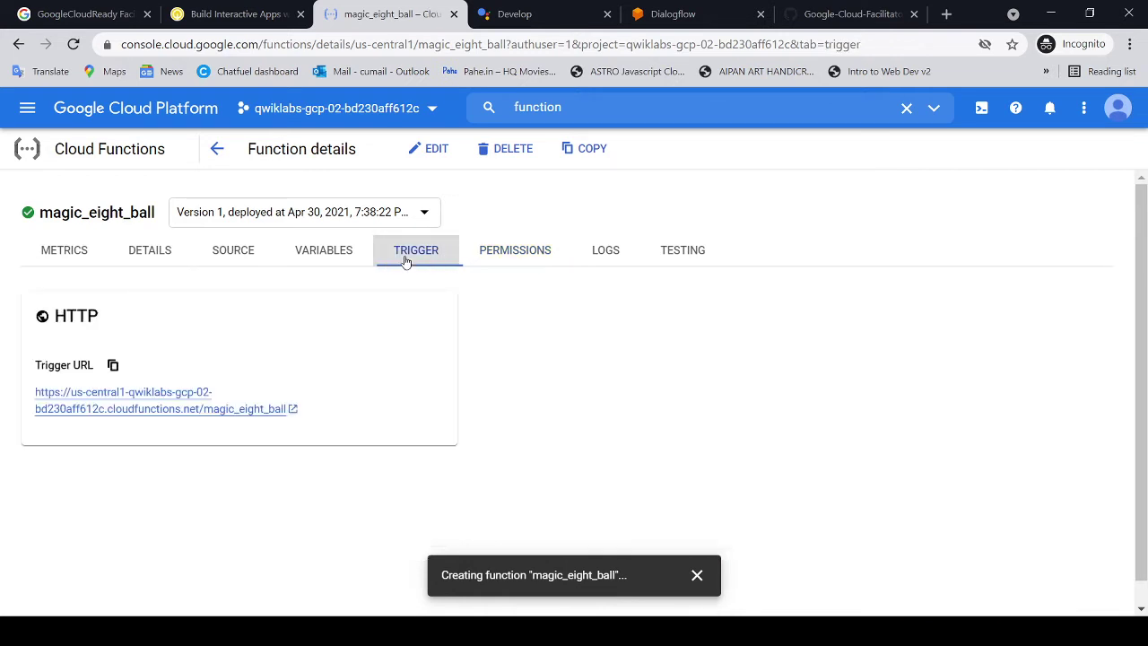
pyautogui.click(173, 408)
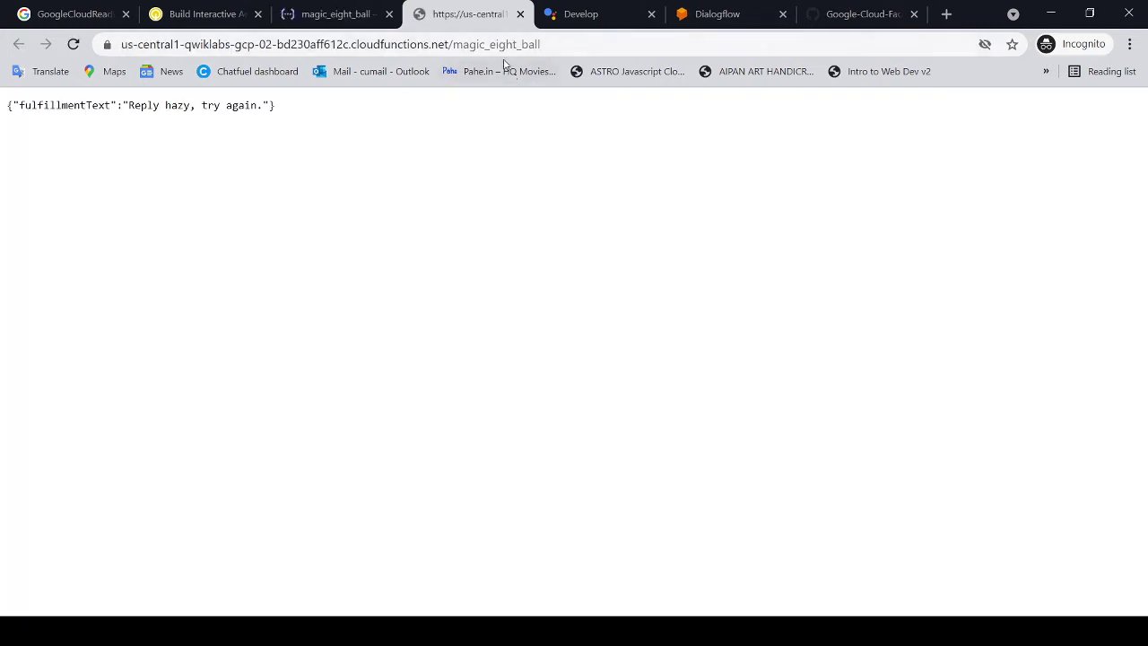
pyautogui.click(718, 14)
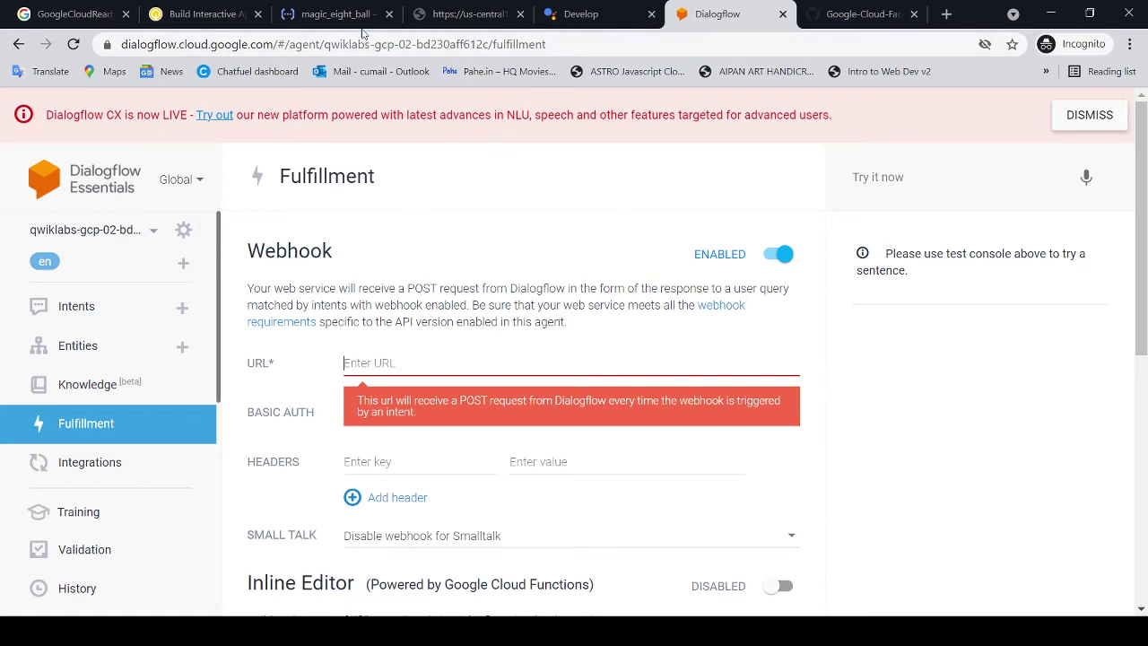
pyautogui.click(439, 18)
pyautogui.click(466, 49)
pyautogui.hotkey('ctrl', 'c')
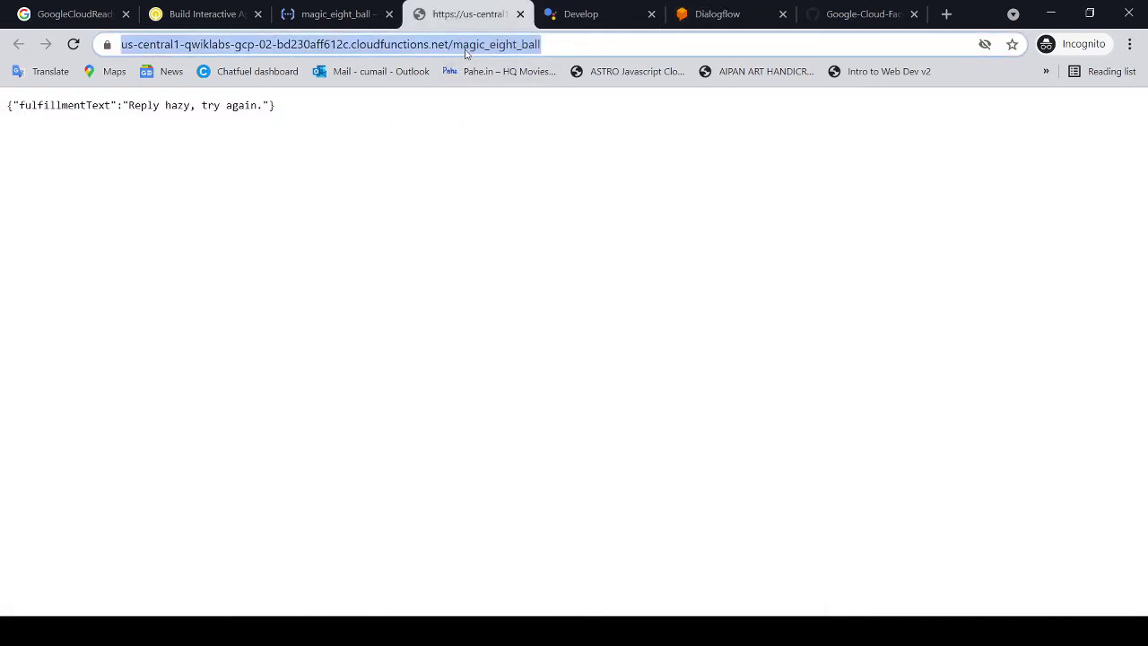
# Set the Dialogflow webhook URL to the copied magic_eight_ball trigger address and save the fulfillment settings
pyautogui.click(717, 16)
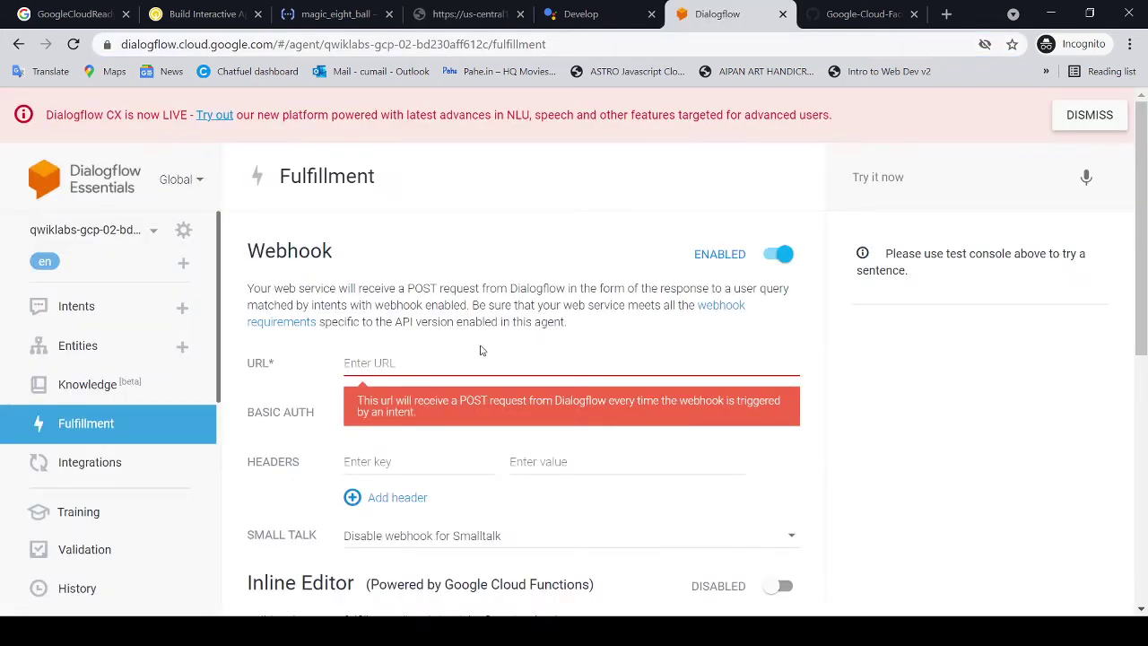
pyautogui.hotkey('ctrl', 'v')
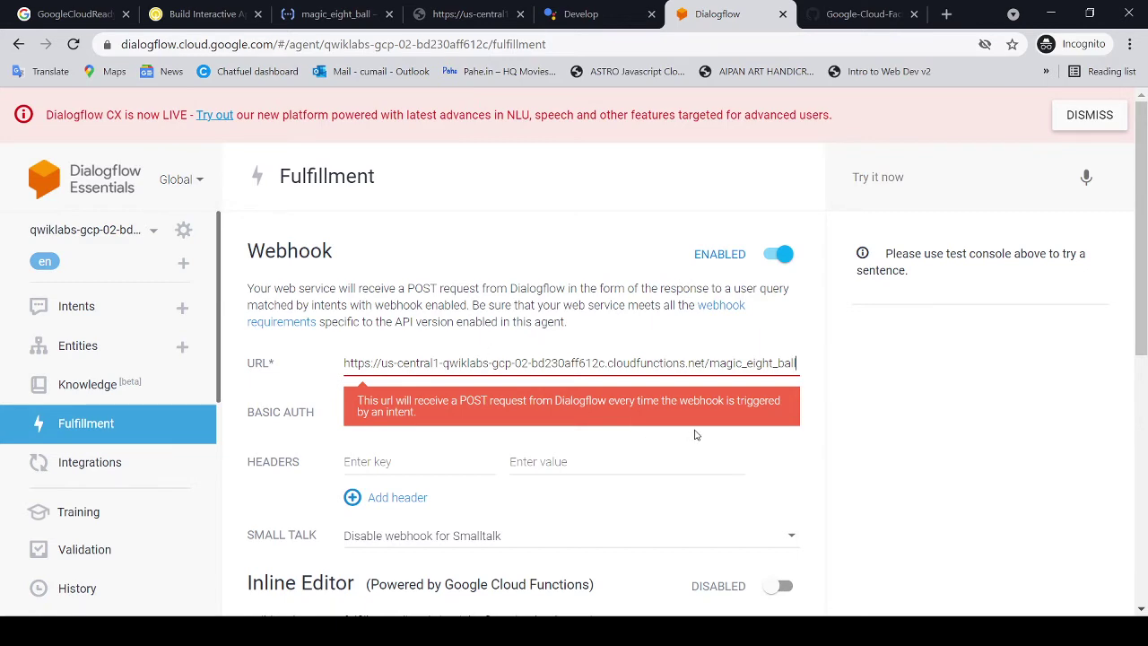
pyautogui.scroll(-8, 731, 440)
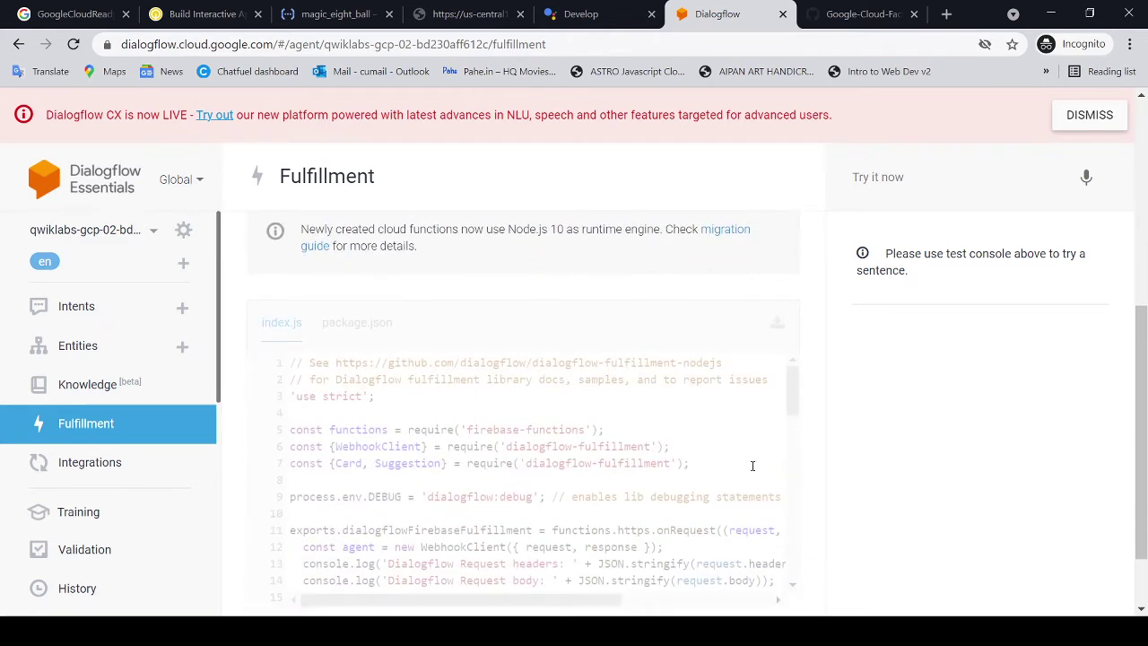
pyautogui.scroll(-5, 746, 471)
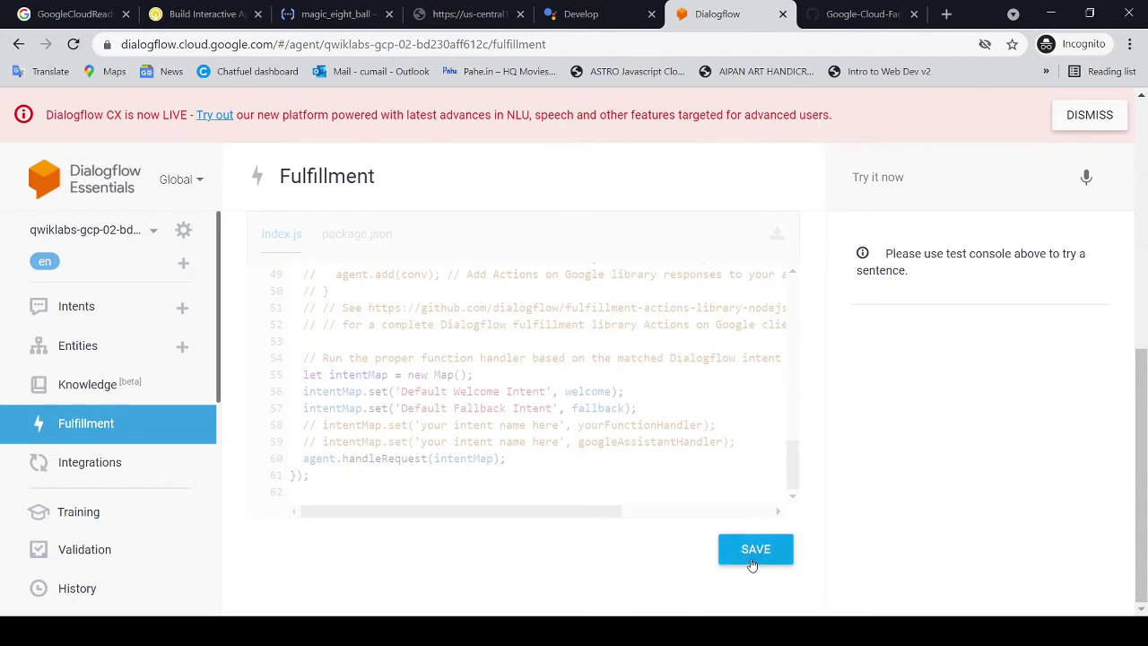
pyautogui.click(752, 556)
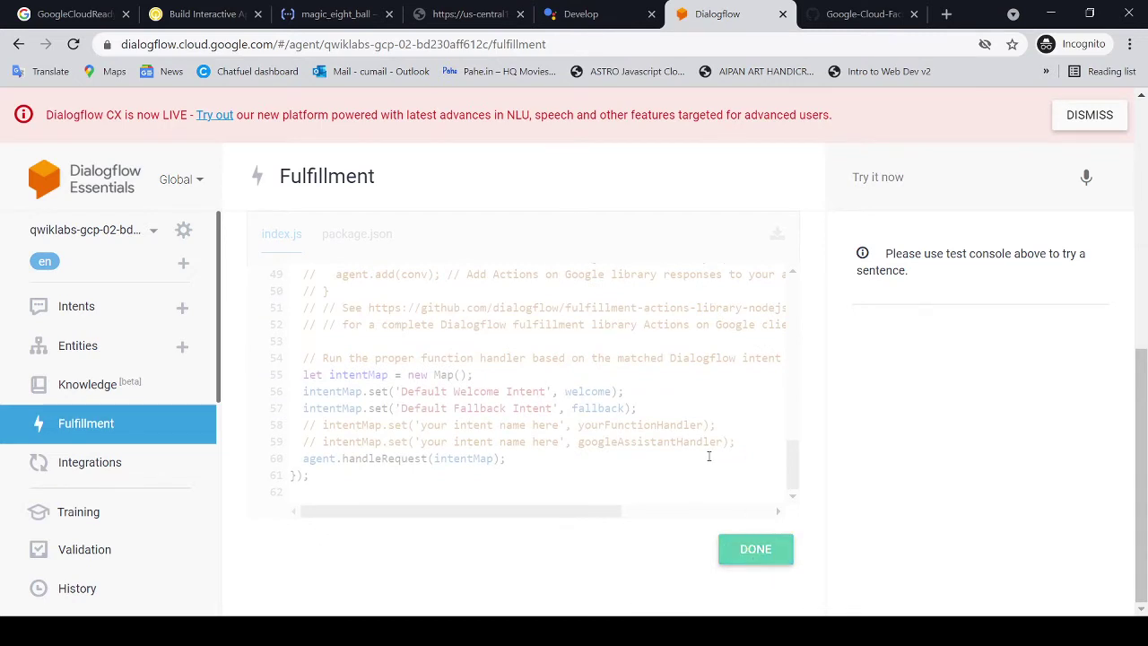
# Check the guide's instructions following the webhook save and open the Default Welcome Intent in the Dialogflow agent
pyautogui.click(860, 14)
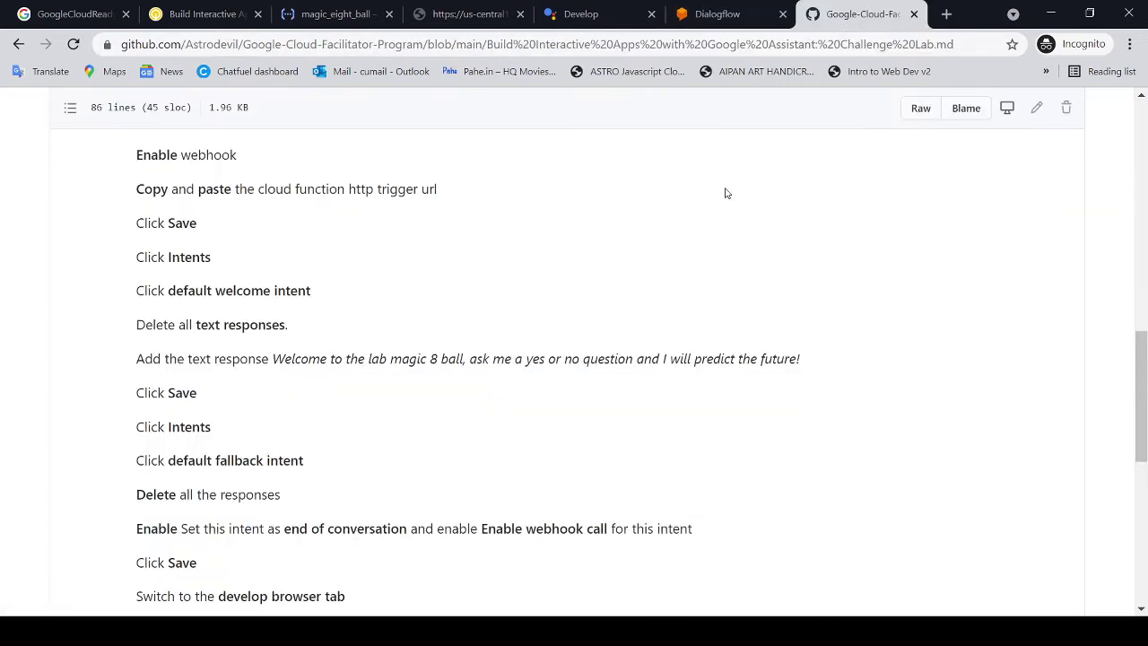
pyautogui.moveTo(159, 224); pyautogui.dragTo(205, 226)
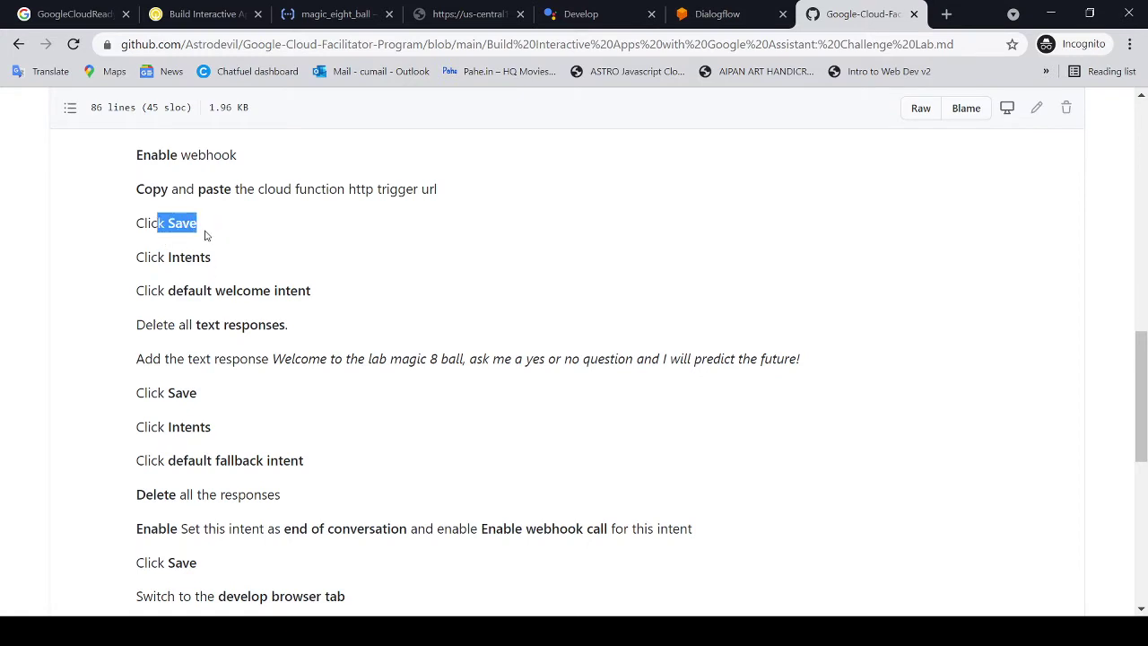
pyautogui.click(136, 251)
pyautogui.moveTo(136, 251); pyautogui.dragTo(339, 299)
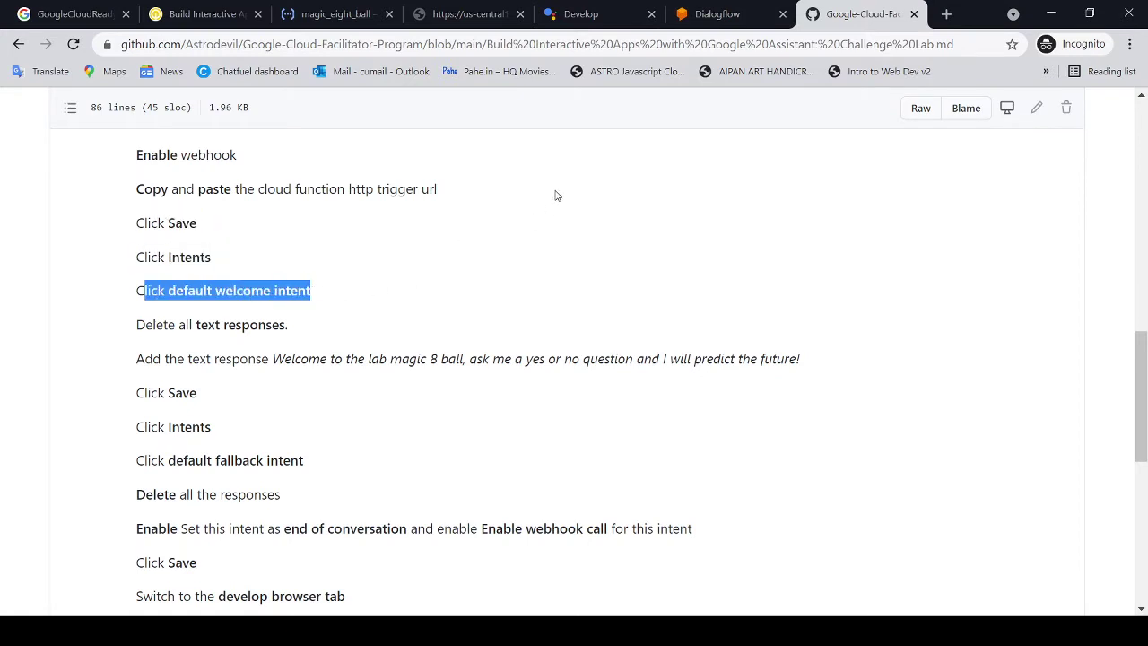
pyautogui.click(708, 14)
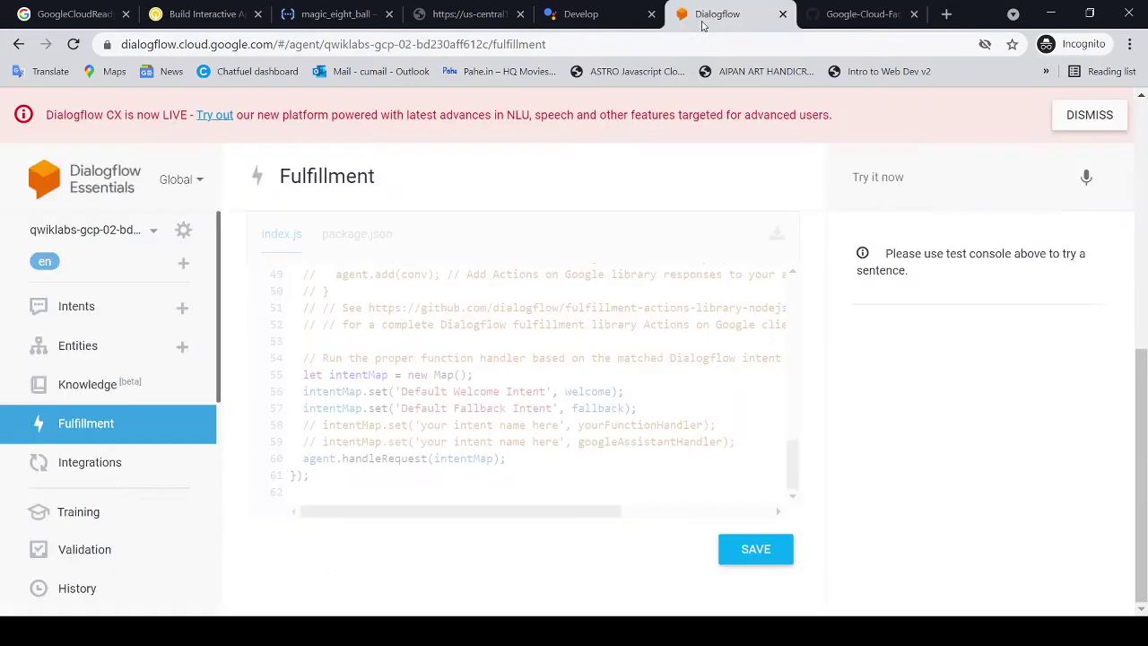
pyautogui.click(107, 307)
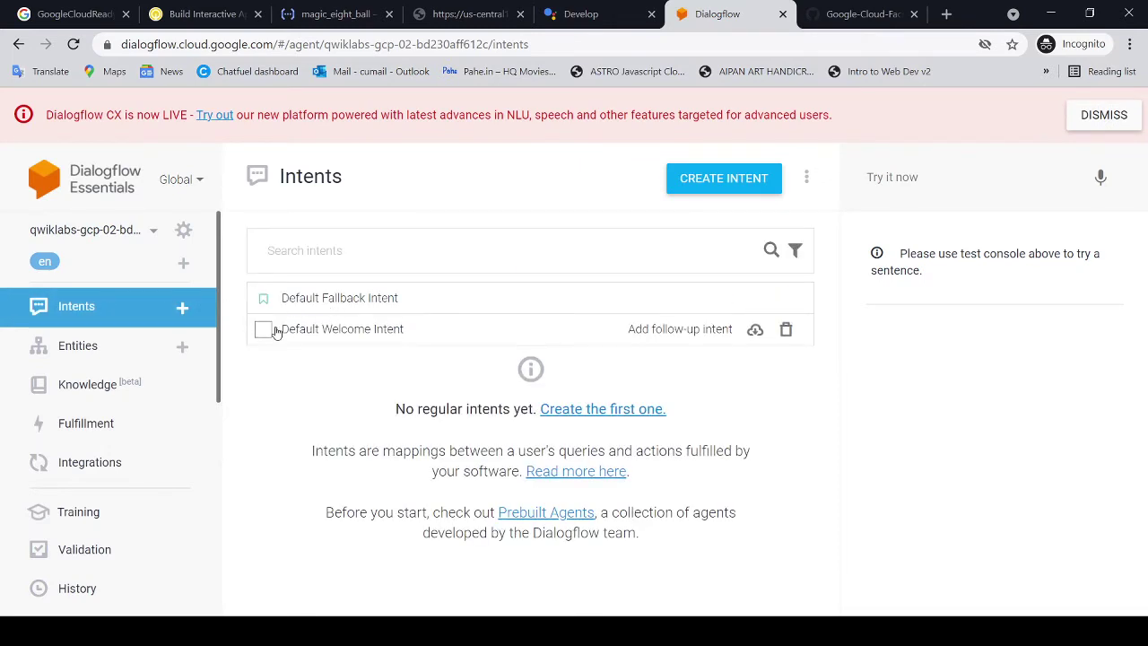
pyautogui.click(306, 333)
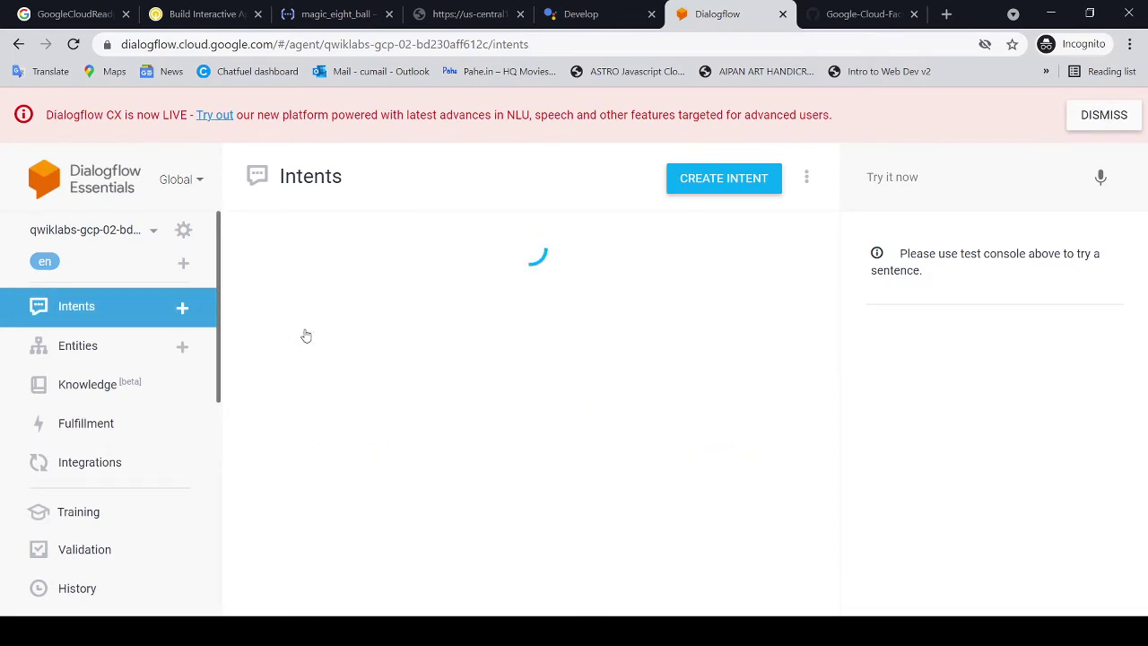
# Check the guide's line on deleting all text responses and locate the text responses of the Default Welcome Intent
pyautogui.click(850, 22)
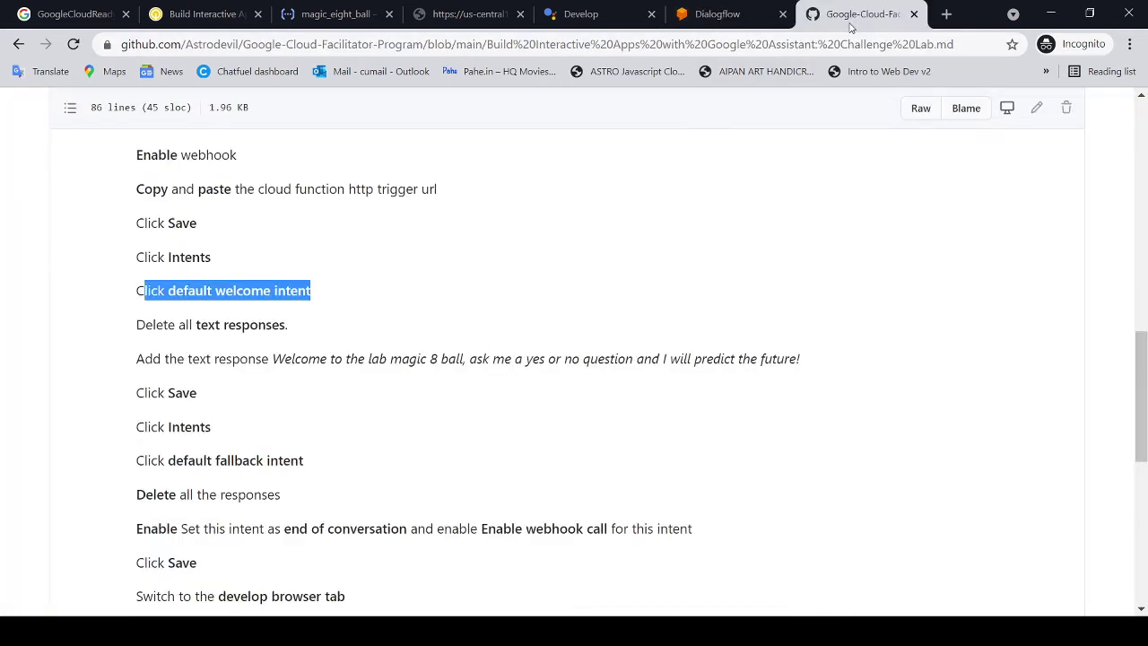
pyautogui.moveTo(167, 324); pyautogui.dragTo(285, 359)
pyautogui.click(712, 15)
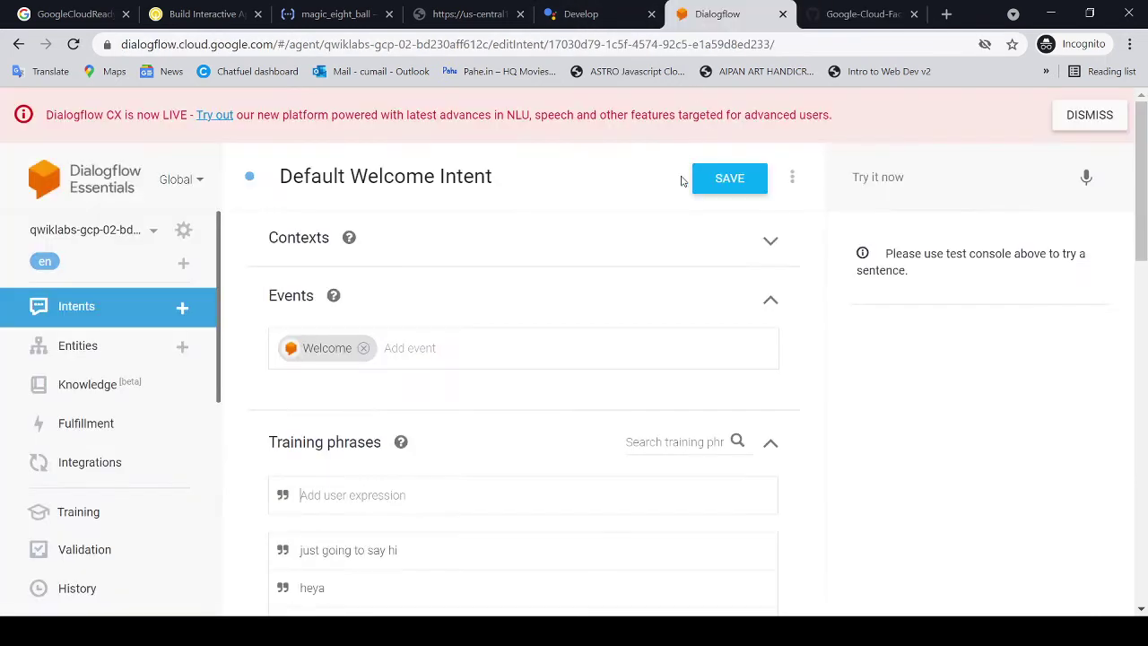
pyautogui.scroll(-4, 652, 201)
pyautogui.scroll(-3, 637, 221)
pyautogui.scroll(3, 635, 226)
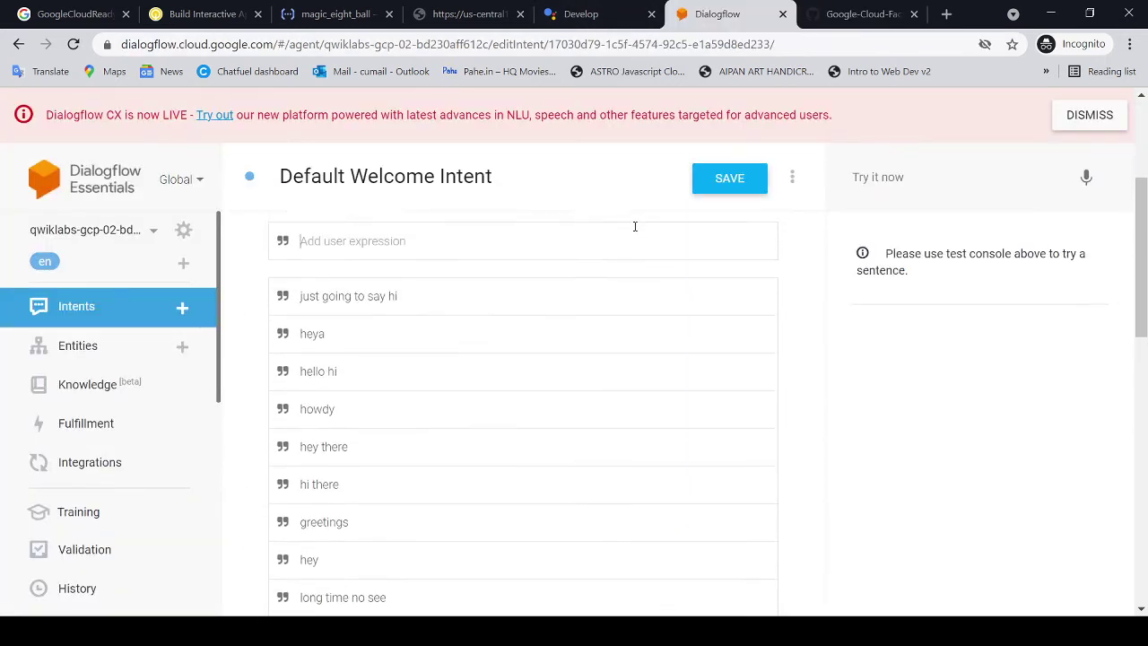
pyautogui.scroll(-12, 554, 339)
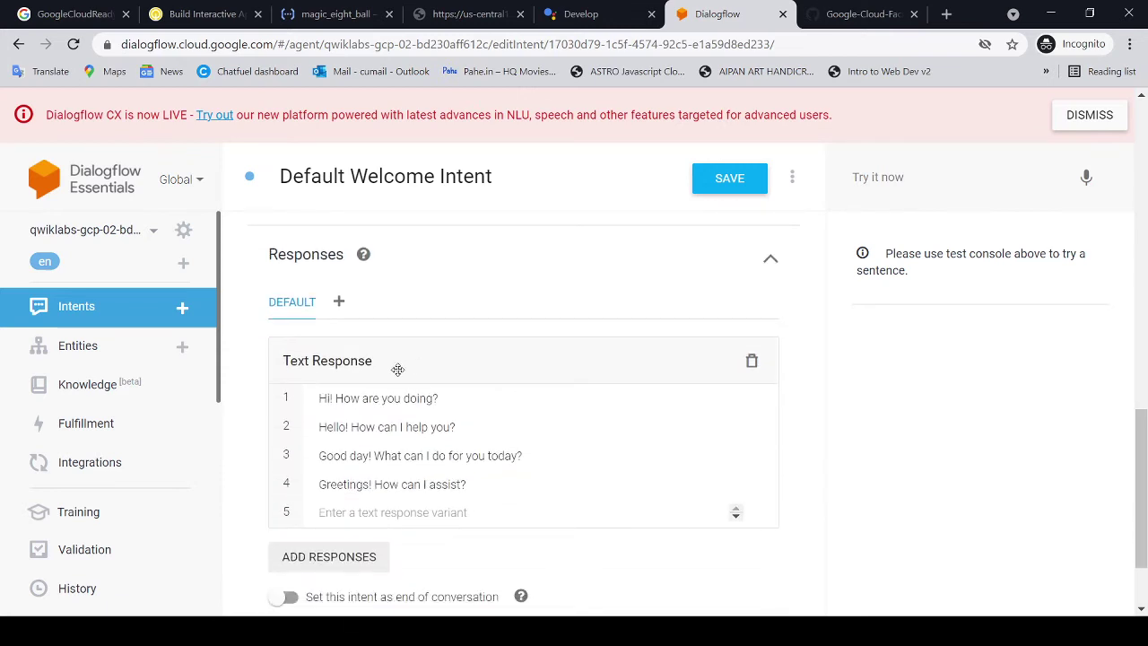
# Delete the Default Welcome Intent's text responses and copy the replacement welcome sentence from the GitHub guide
pyautogui.click(752, 362)
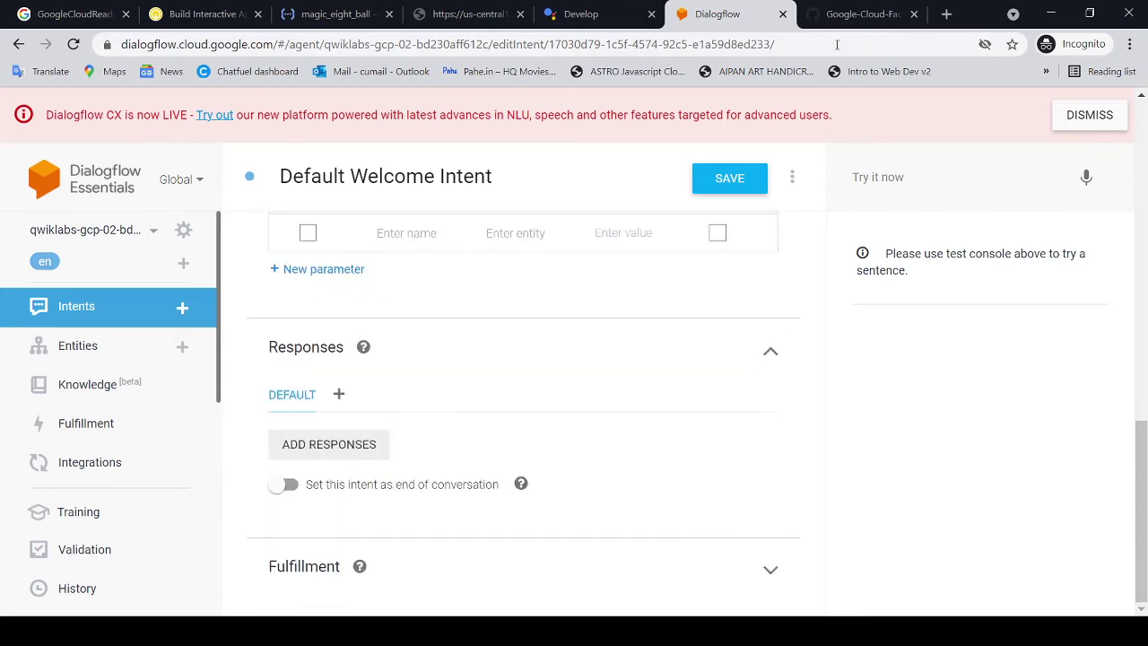
pyautogui.click(856, 13)
pyautogui.click(341, 416)
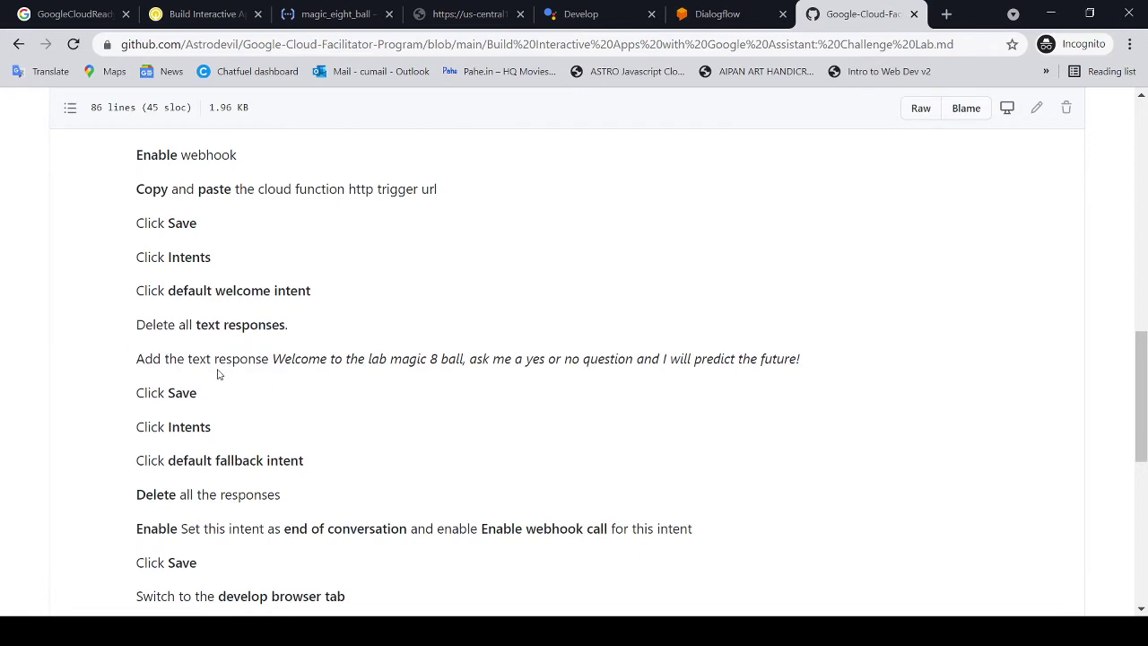
pyautogui.moveTo(156, 360); pyautogui.dragTo(805, 358)
pyautogui.hotkey('ctrl', 'c')
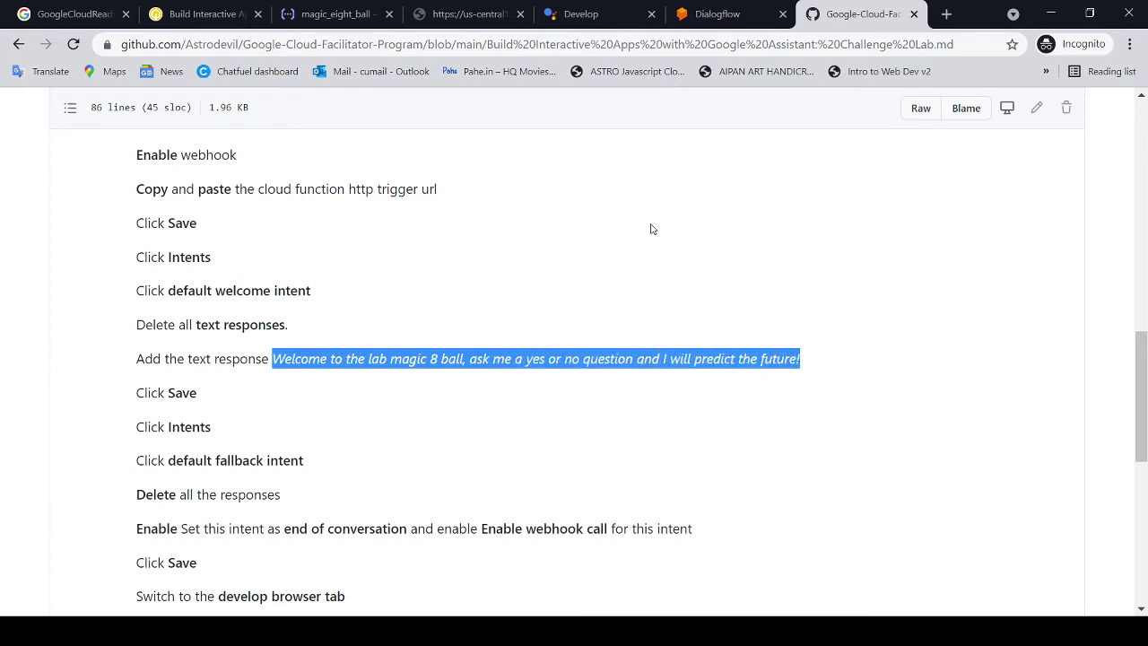
# In Dialogflow, add the text response "Welcome to the lab magic 8 ball, ask me a yes or no question and I will predict the future!"
pyautogui.click(713, 14)
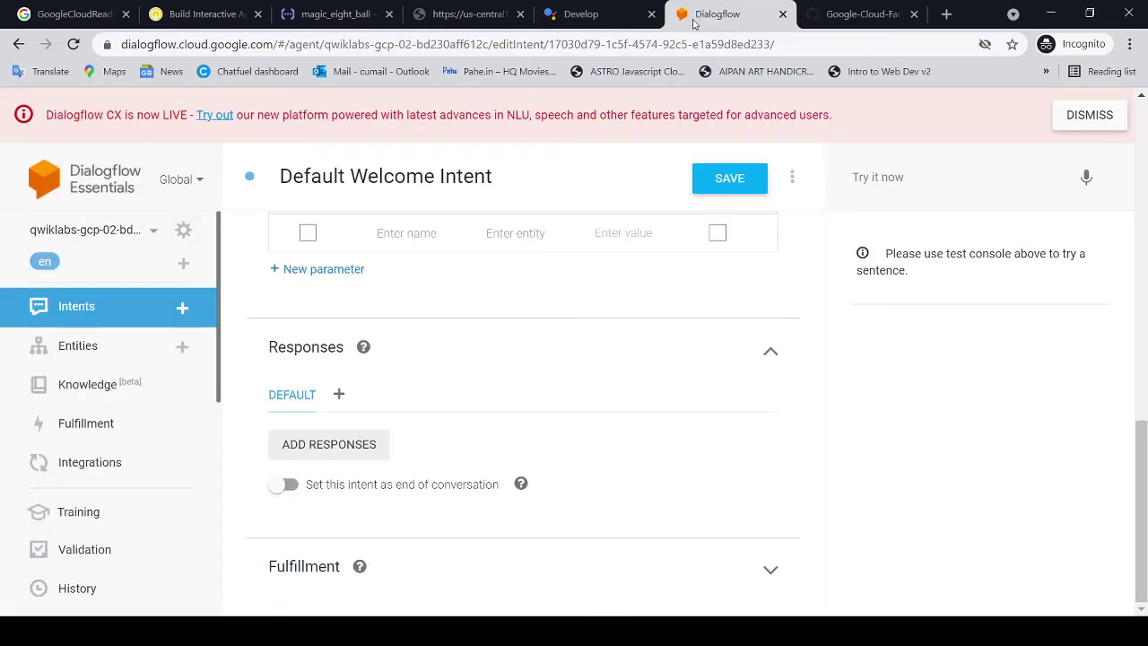
pyautogui.click(312, 444)
pyautogui.click(312, 445)
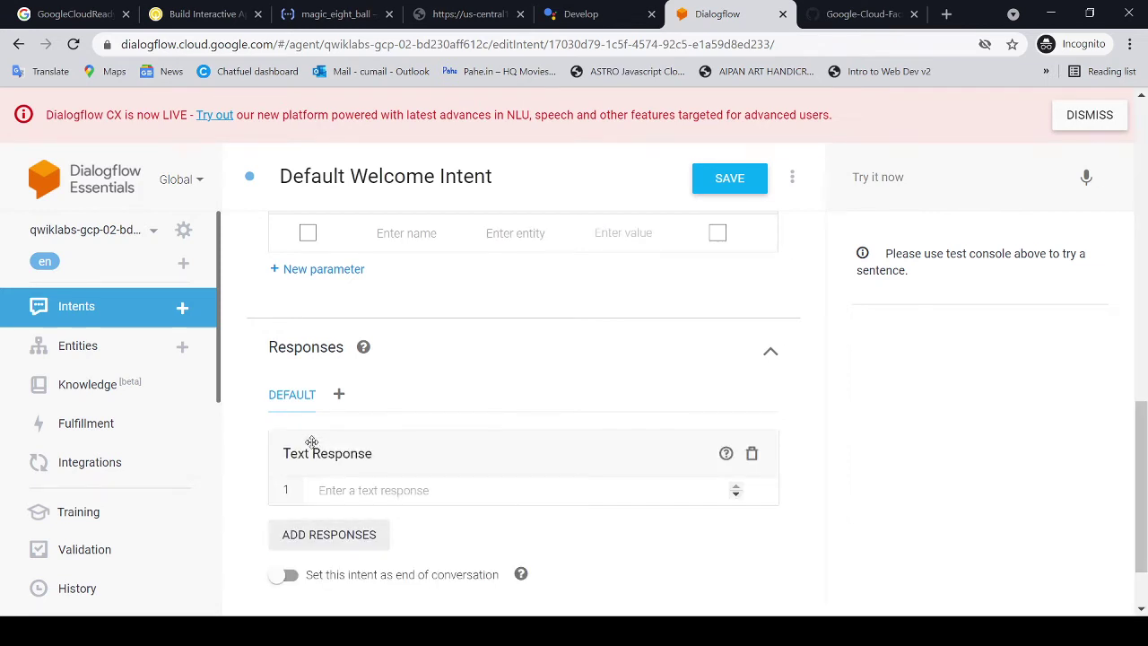
pyautogui.click(340, 492)
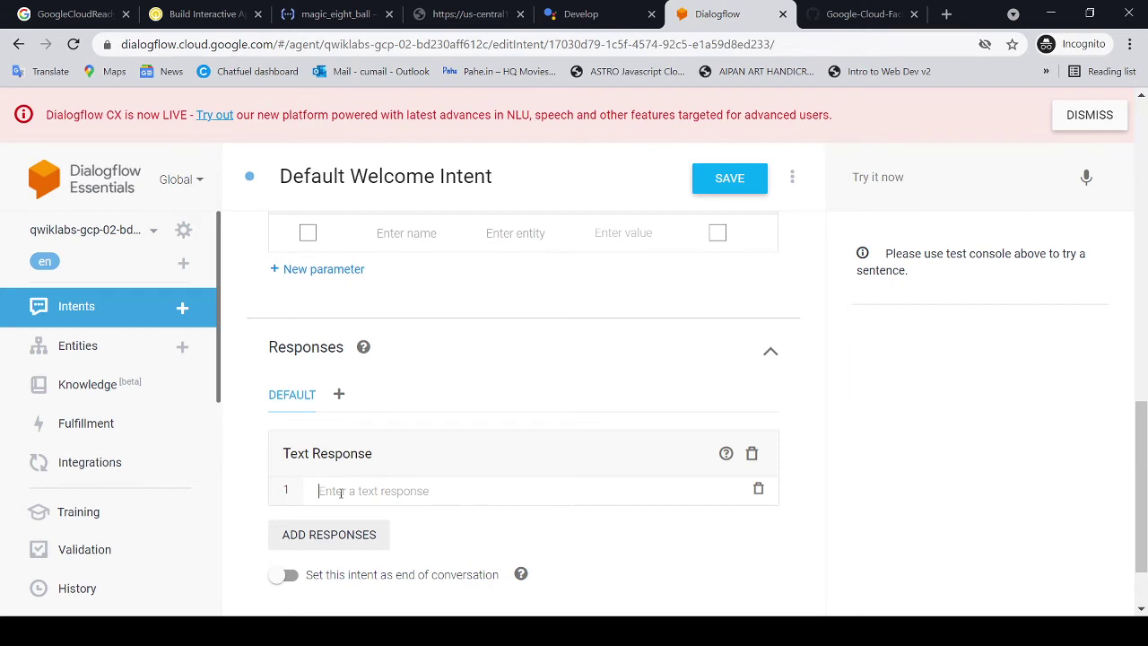
pyautogui.hotkey('ctrl', 'v')
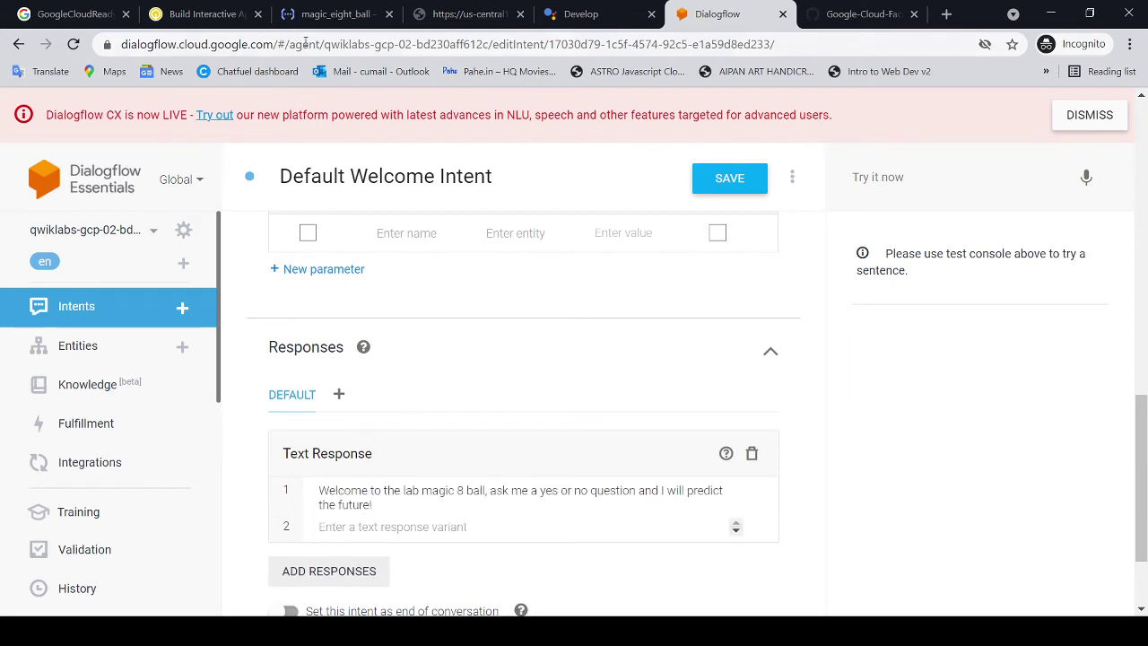
# Compare the new welcome response in Dialogflow with the Default Welcome Intent text required in the Qwiklabs lab instructions
pyautogui.click(235, 13)
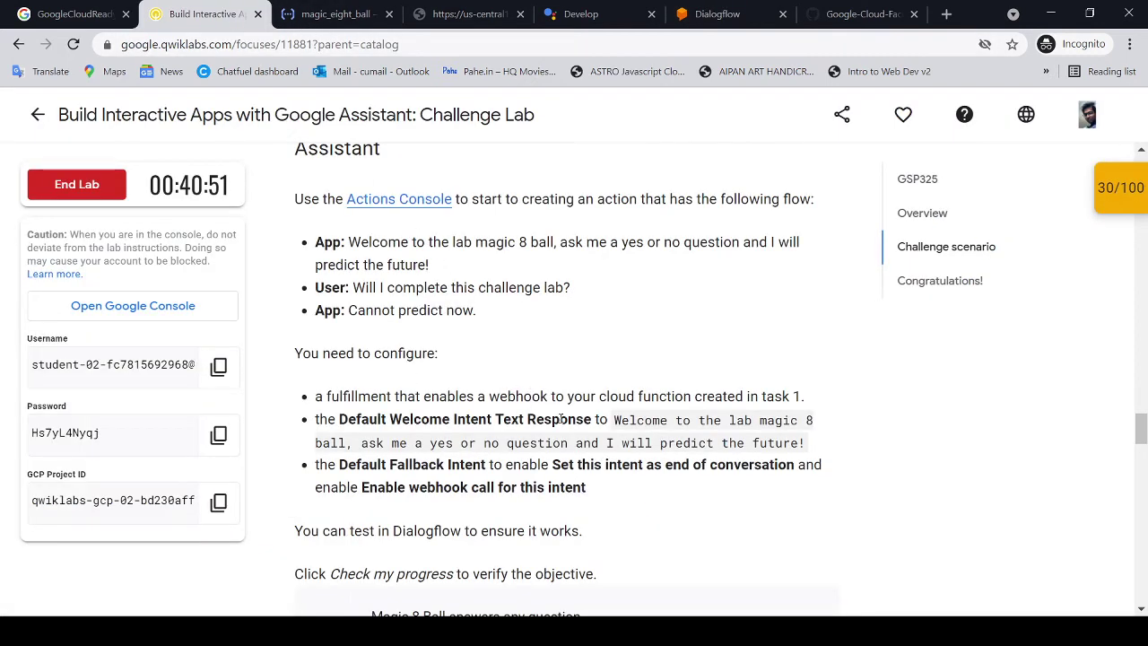
pyautogui.moveTo(613, 420); pyautogui.dragTo(775, 442)
pyautogui.click(807, 455)
pyautogui.click(717, 13)
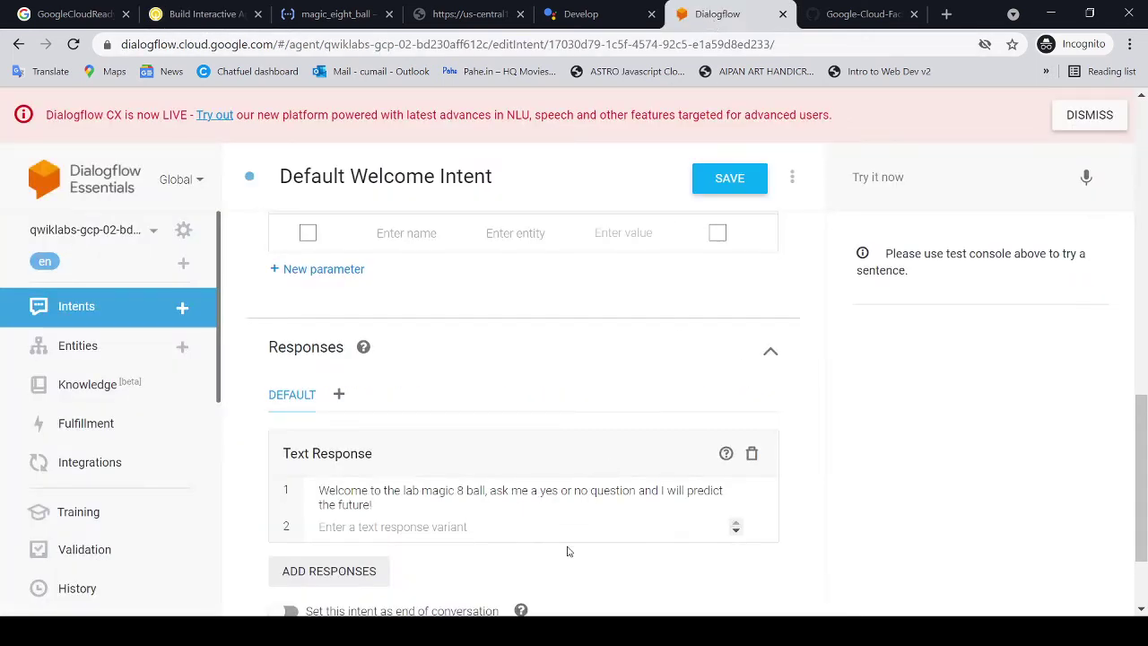
pyautogui.scroll(-2, 538, 511)
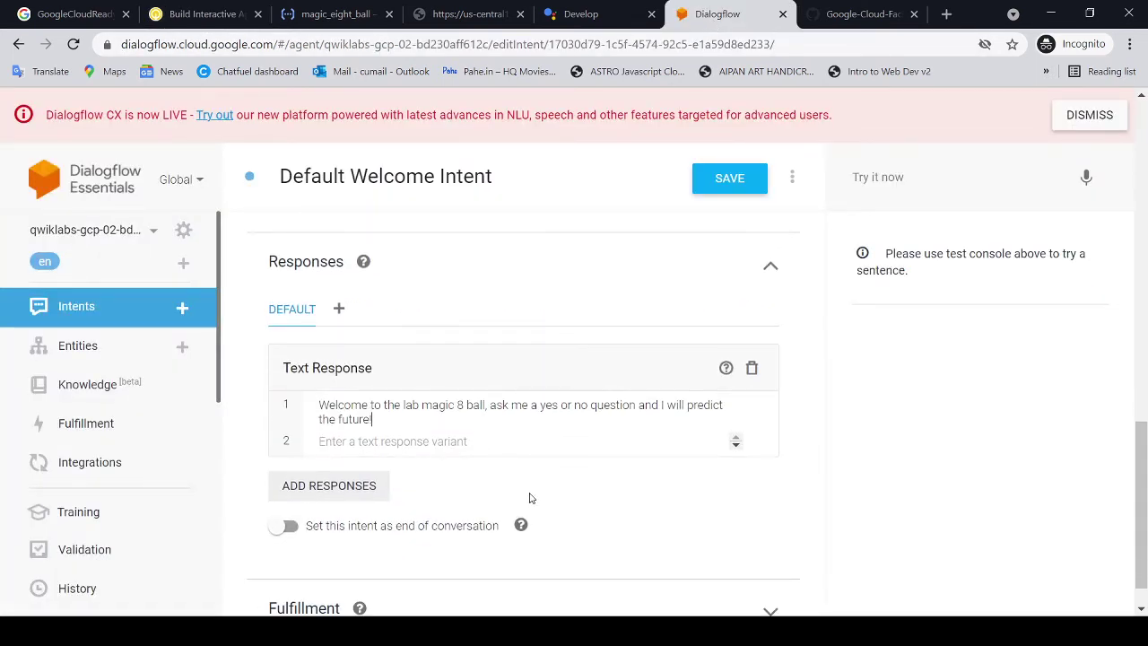
# Check the GitHub guide, save the Default Welcome Intent in Dialogflow and return to the intents list
pyautogui.press('Return')
pyautogui.click(856, 14)
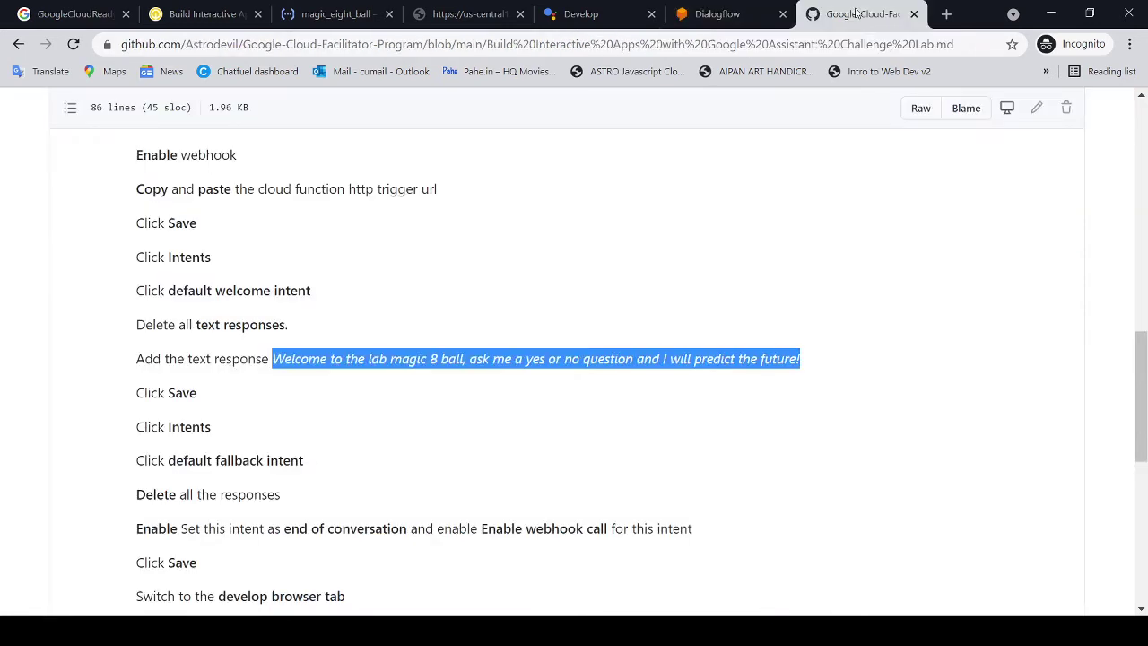
pyautogui.moveTo(146, 394); pyautogui.dragTo(182, 427)
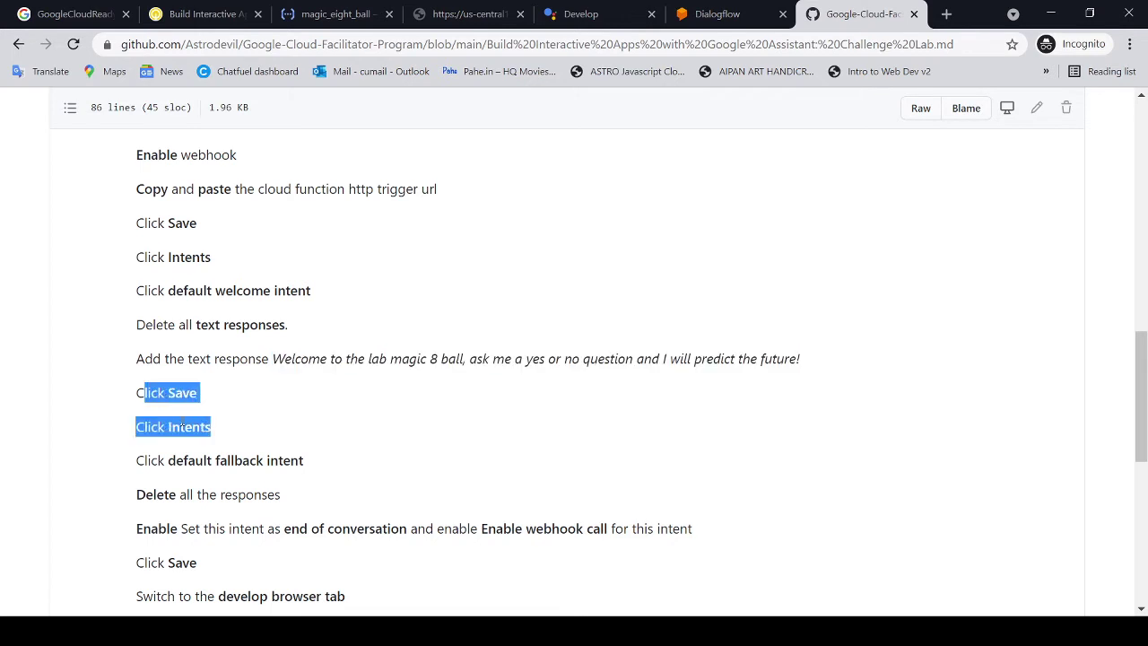
pyautogui.click(715, 16)
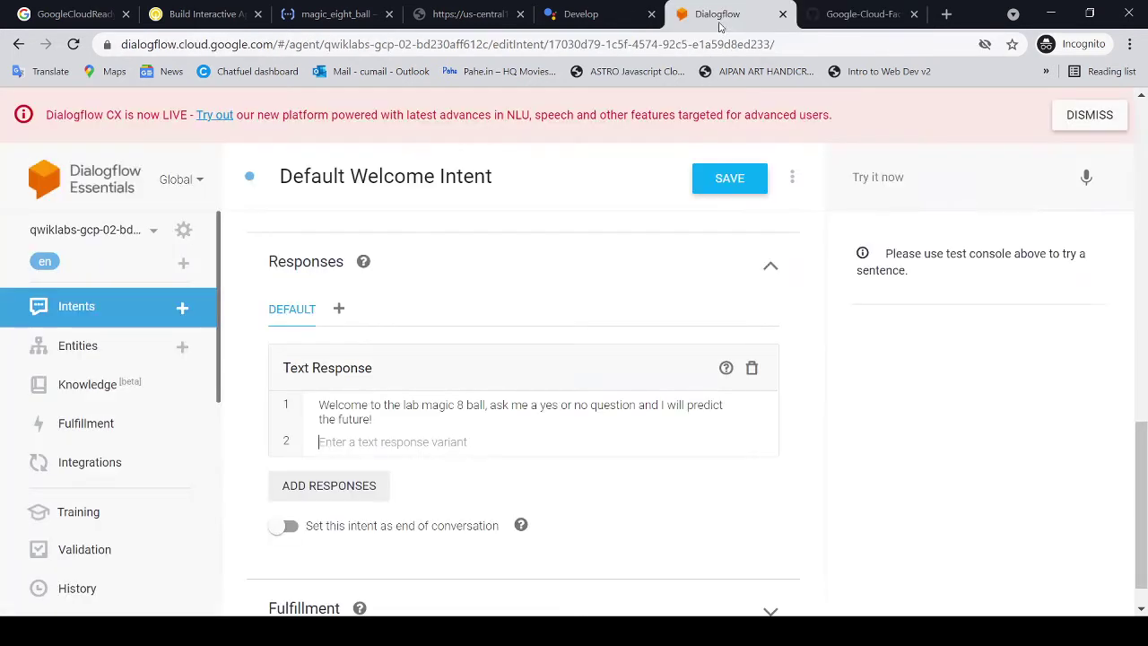
pyautogui.click(731, 188)
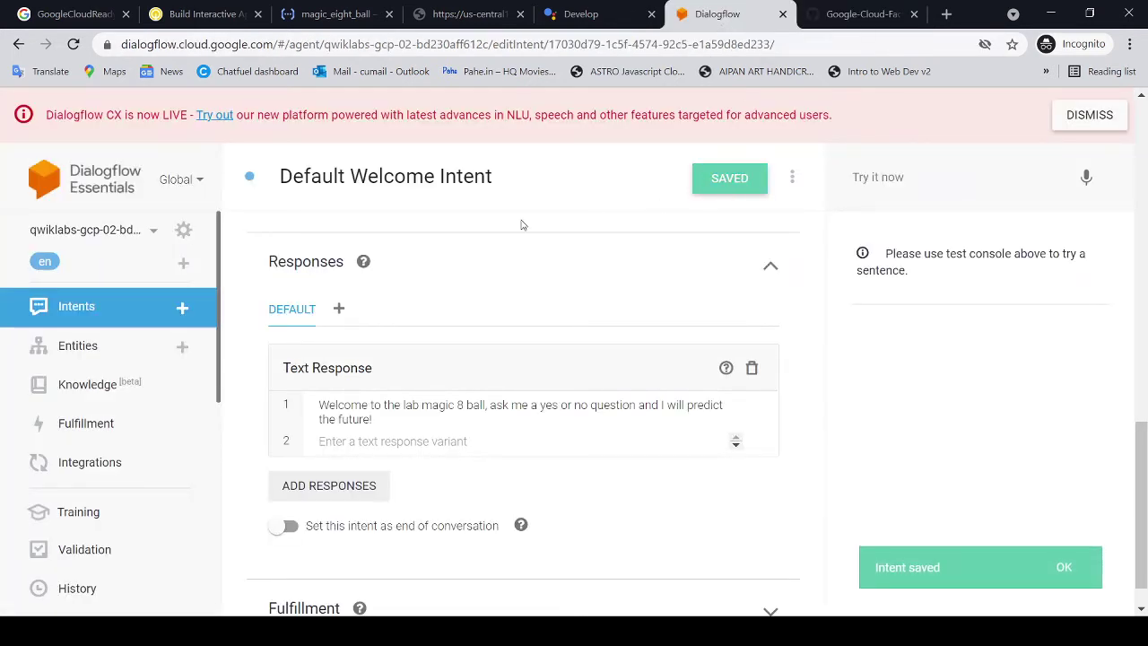
pyautogui.click(79, 310)
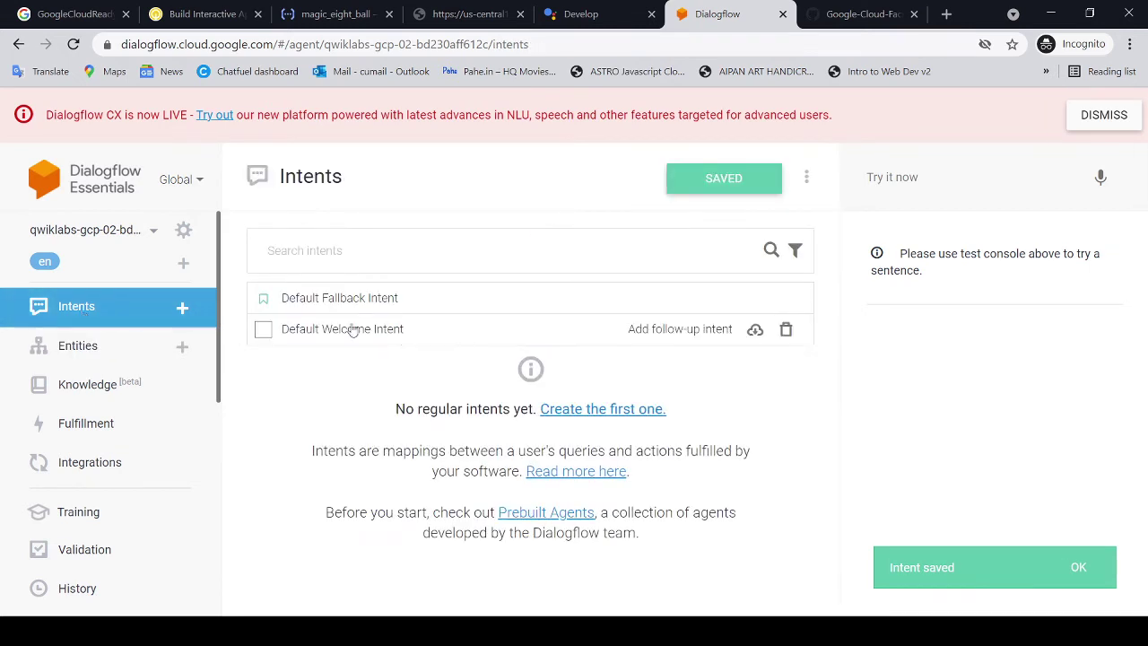
# Look up the next intent in the GitHub guide and open the Default Fallback Intent in Dialogflow
pyautogui.click(861, 14)
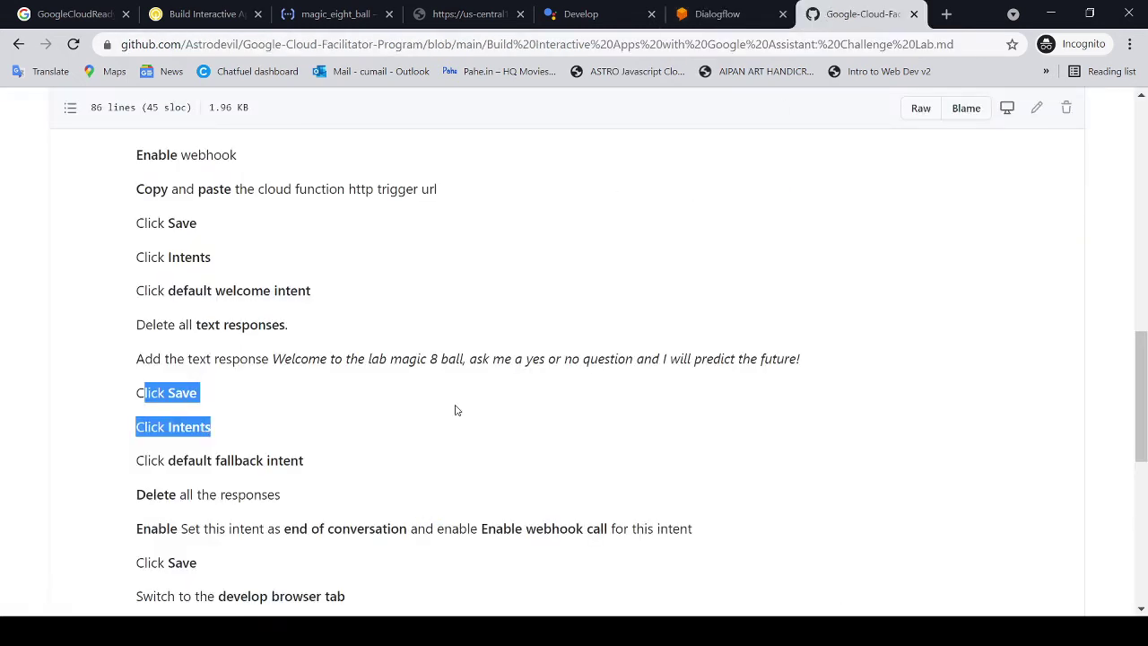
pyautogui.scroll(-2, 439, 400)
pyautogui.scroll(-1, 424, 395)
pyautogui.moveTo(193, 289); pyautogui.dragTo(280, 325)
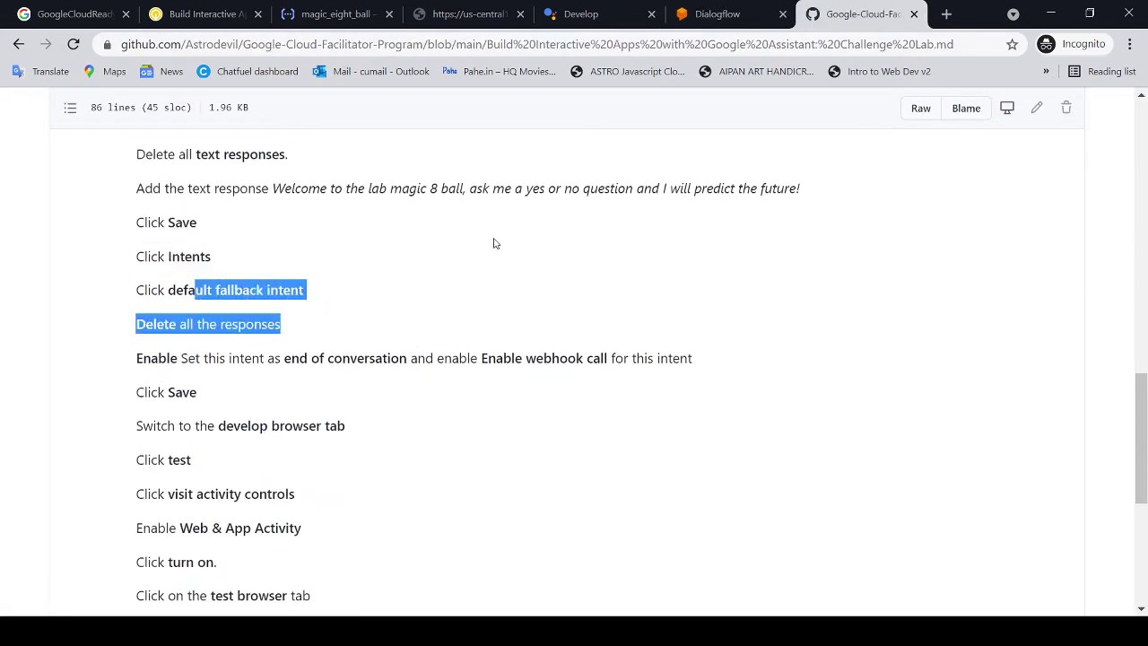
pyautogui.click(503, 242)
pyautogui.moveTo(169, 290); pyautogui.dragTo(301, 290)
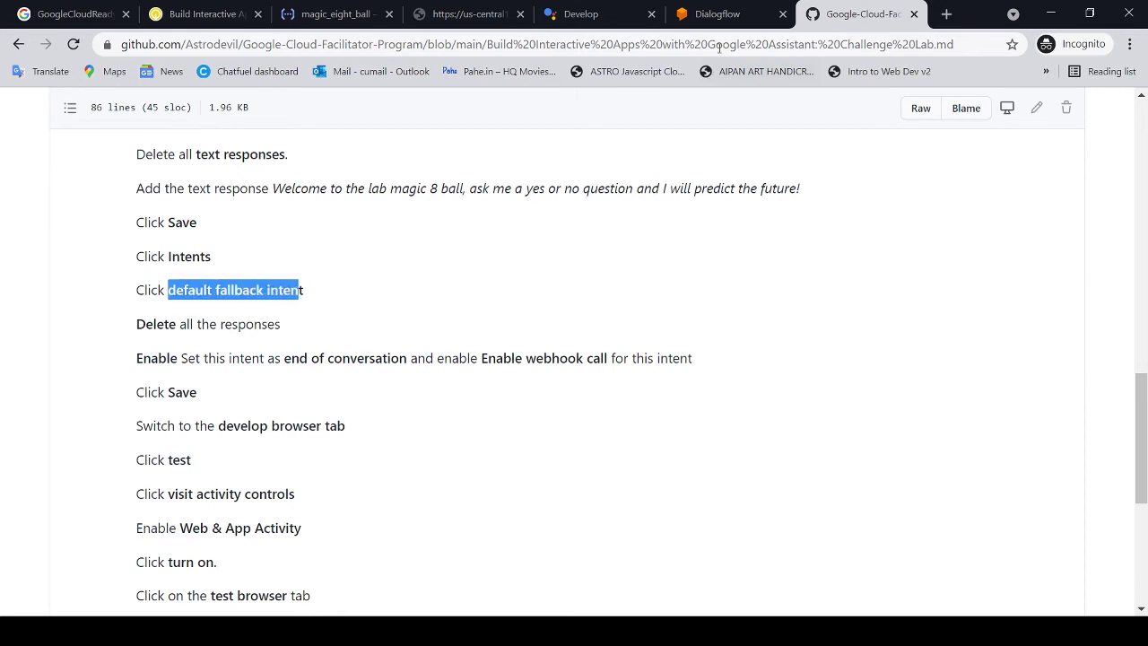
pyautogui.click(717, 14)
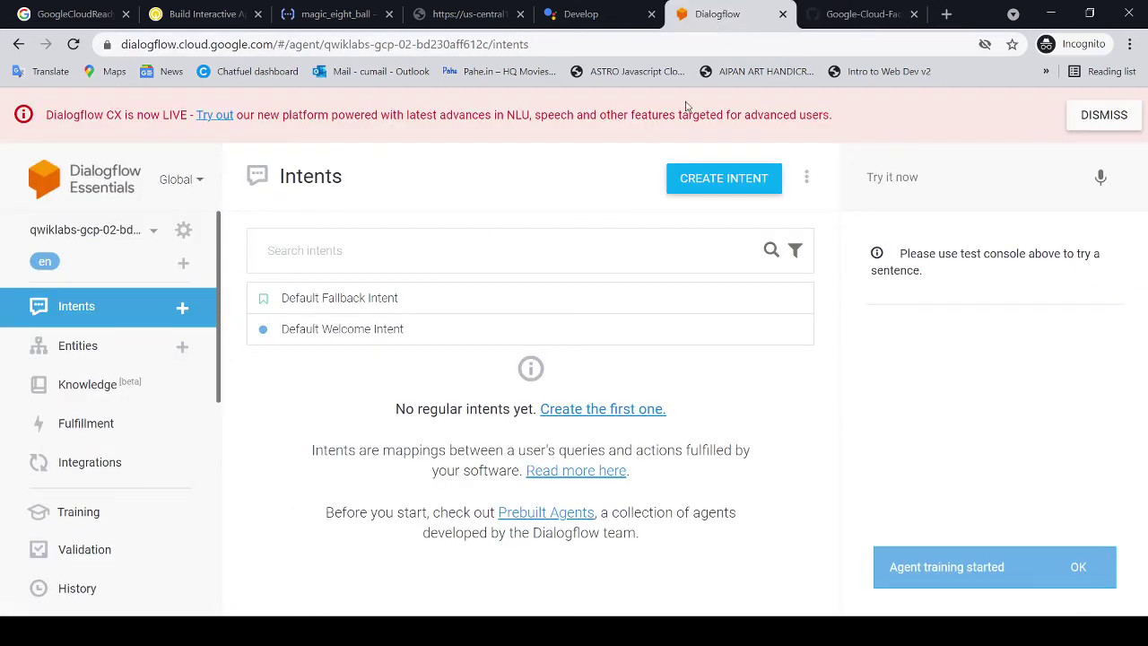
pyautogui.click(340, 301)
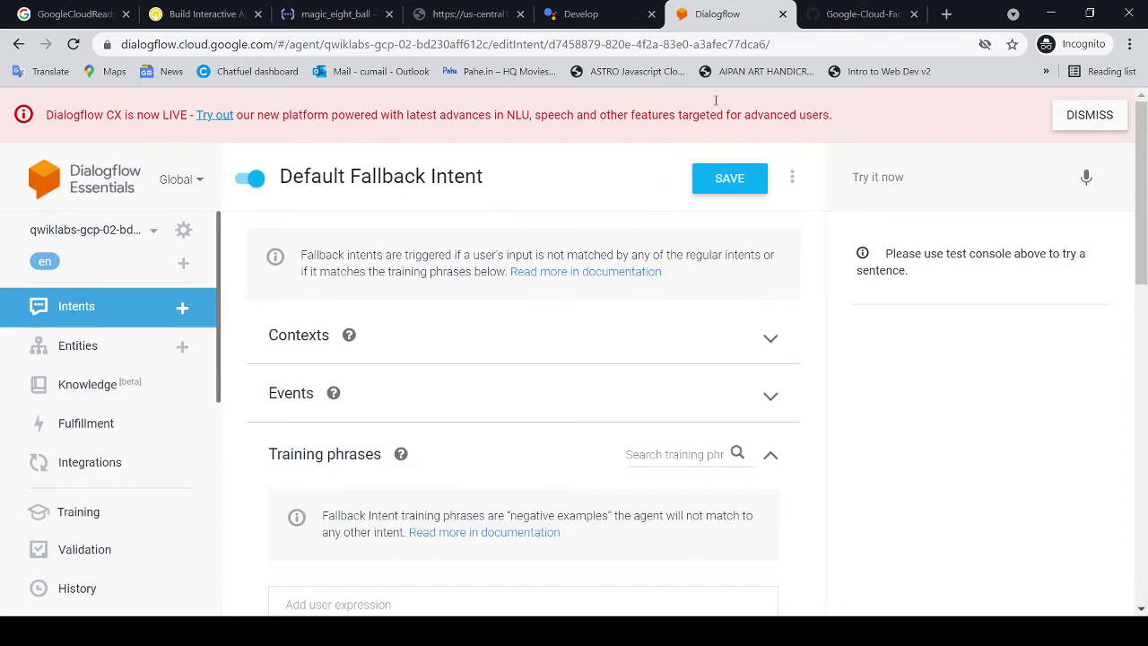
# Following the GitHub guide, delete the whole set of text responses from the Default Fallback Intent in Dialogflow
pyautogui.click(861, 14)
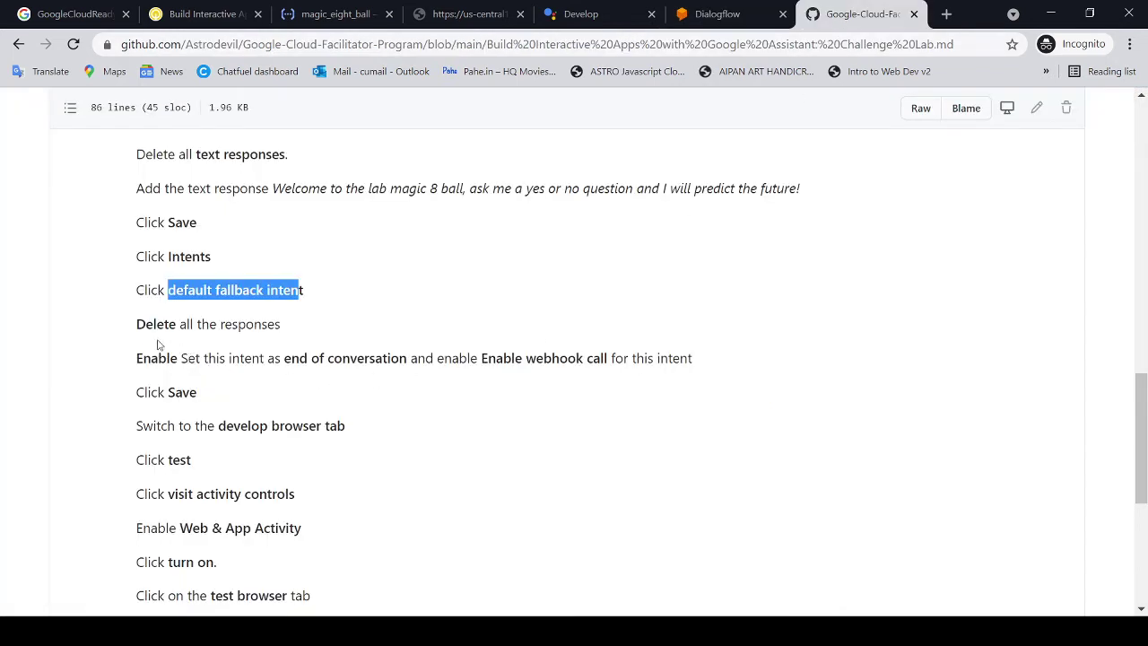
pyautogui.moveTo(157, 344); pyautogui.dragTo(267, 325)
pyautogui.moveTo(135, 323); pyautogui.dragTo(282, 325)
pyautogui.click(692, 22)
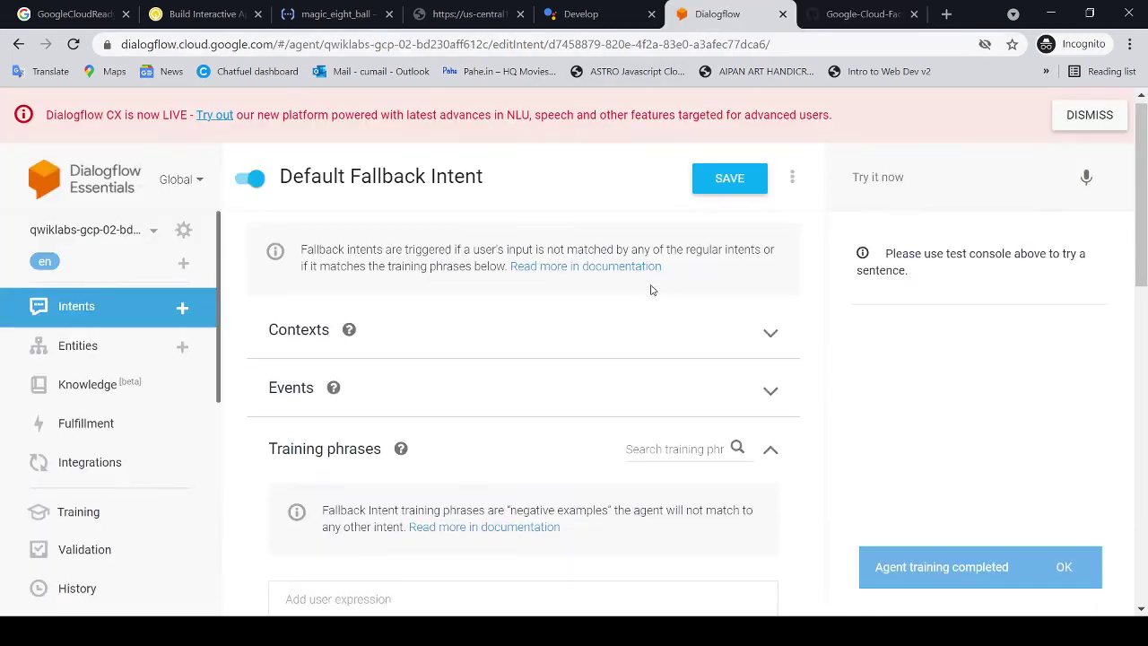
pyautogui.scroll(-4, 647, 295)
pyautogui.scroll(-4, 628, 309)
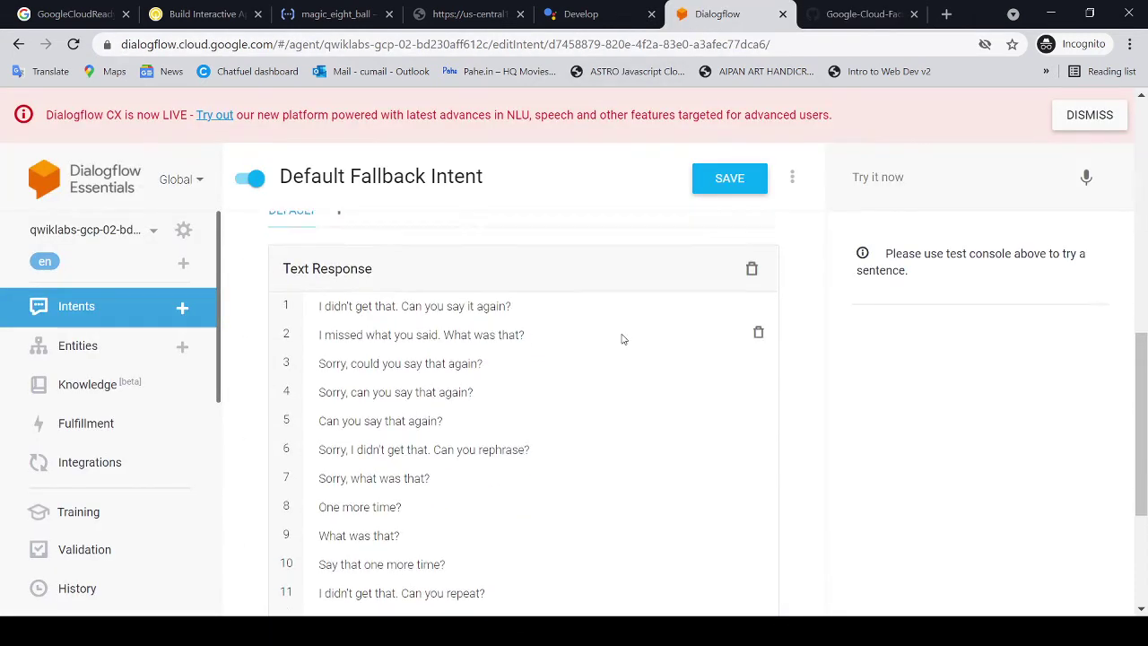
pyautogui.scroll(2, 582, 346)
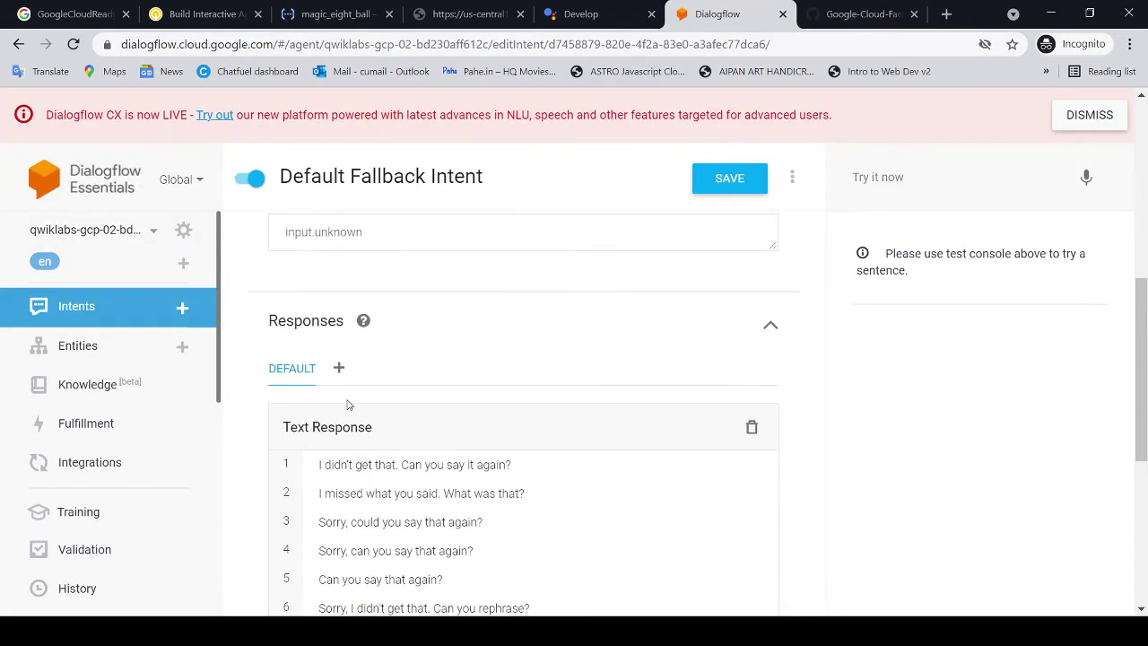
pyautogui.click(752, 426)
# Review the guide's next instruction on GitHub and set the Default Fallback Intent as end of conversation in Dialogflow
pyautogui.click(881, 16)
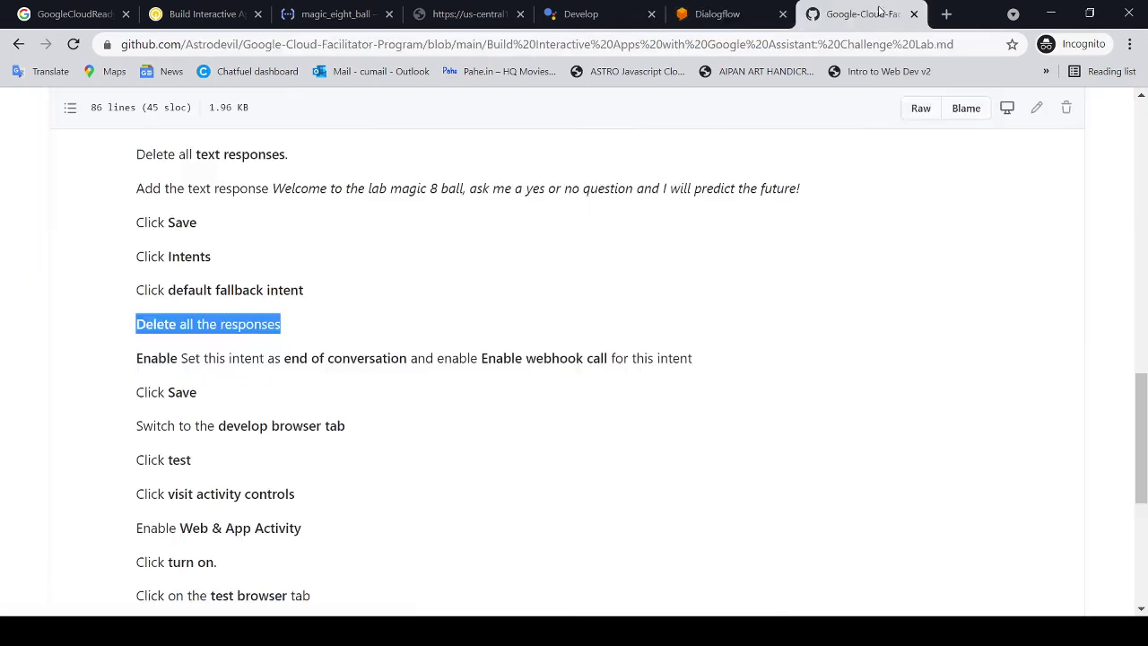
pyautogui.scroll(-1, 413, 421)
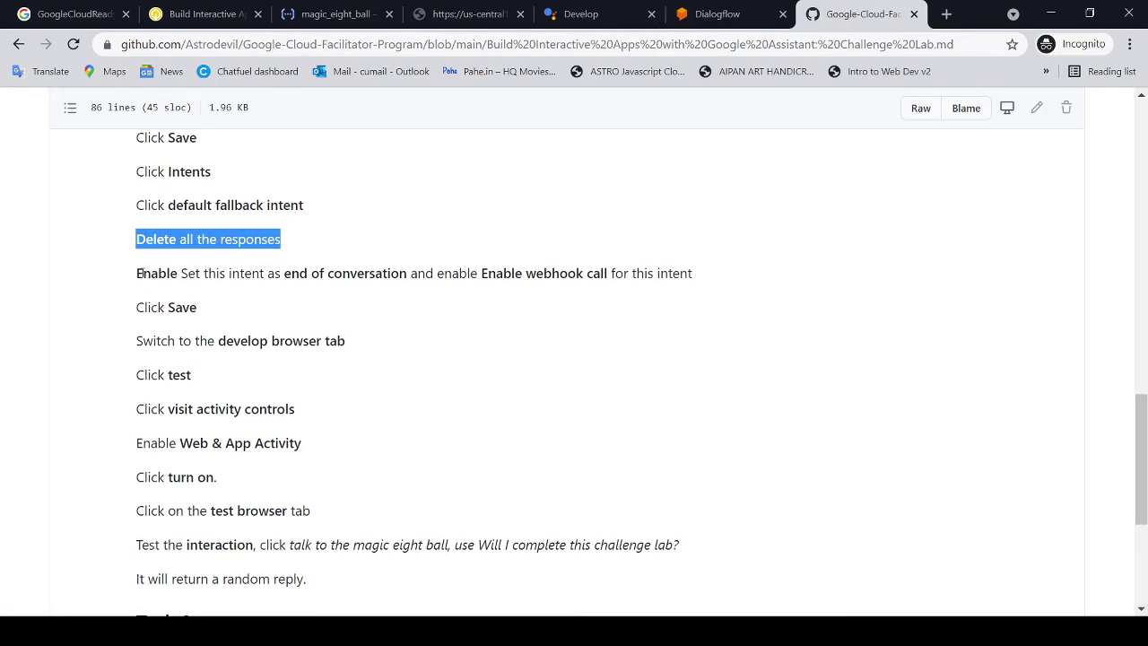
pyautogui.moveTo(137, 273); pyautogui.dragTo(705, 266)
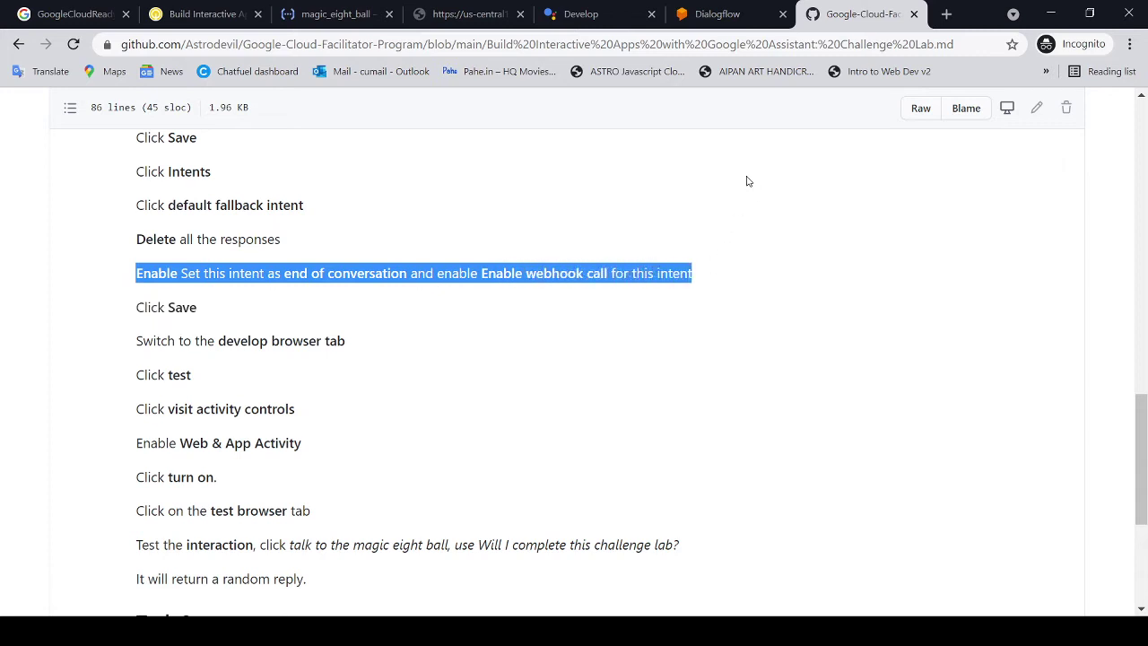
pyautogui.click(721, 15)
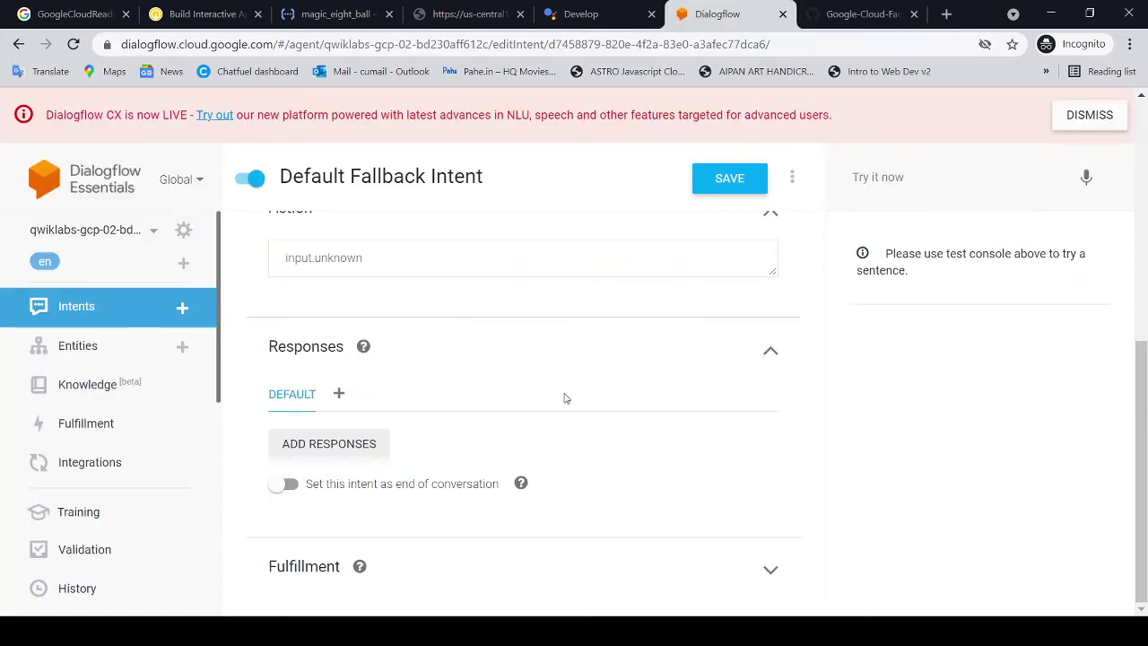
pyautogui.click(279, 484)
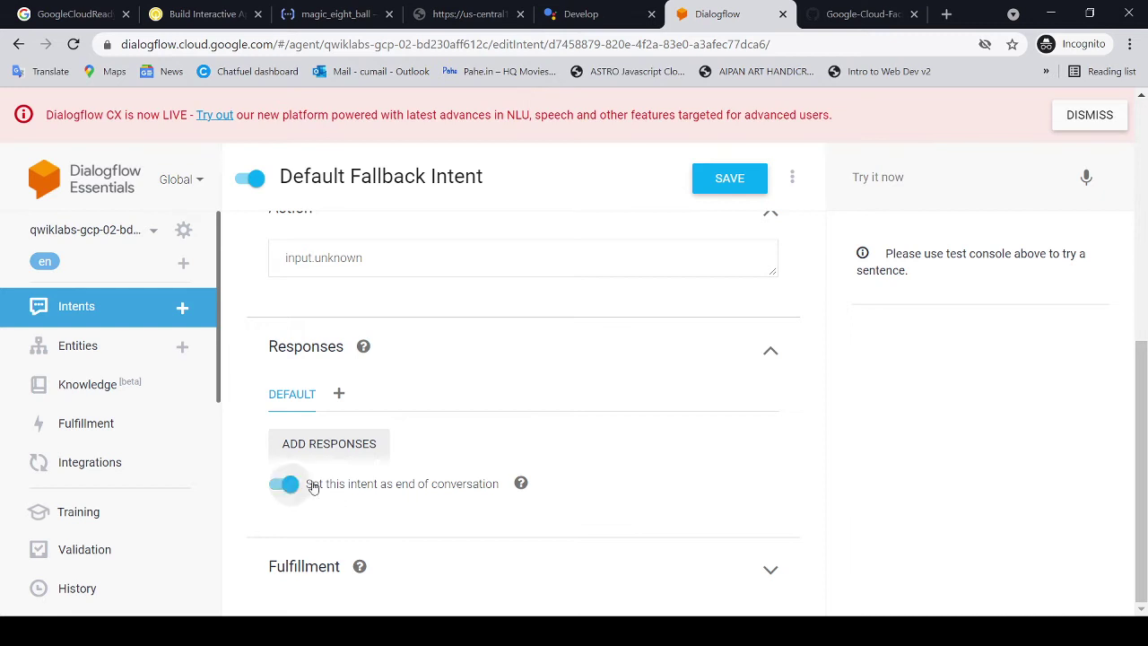
# Recheck the webhook instruction in the GitHub guide and enable the webhook call for the Default Fallback Intent in Dialogflow's fulfillment settings
pyautogui.click(829, 15)
pyautogui.click(387, 271)
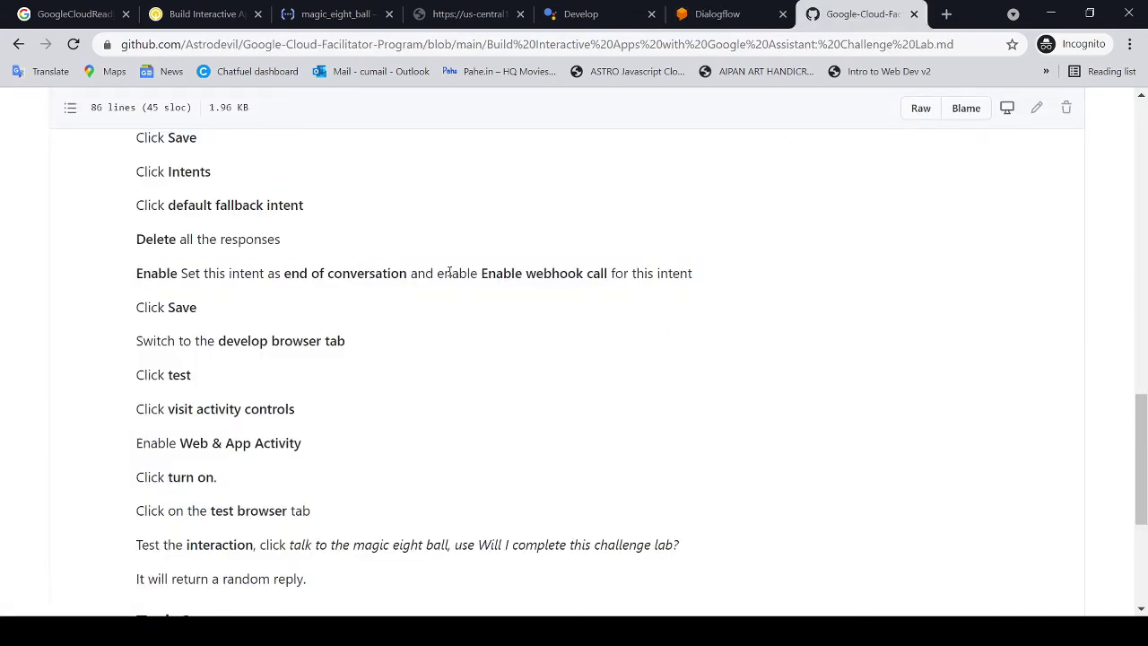
pyautogui.moveTo(448, 271); pyautogui.dragTo(719, 249)
pyautogui.click(708, 14)
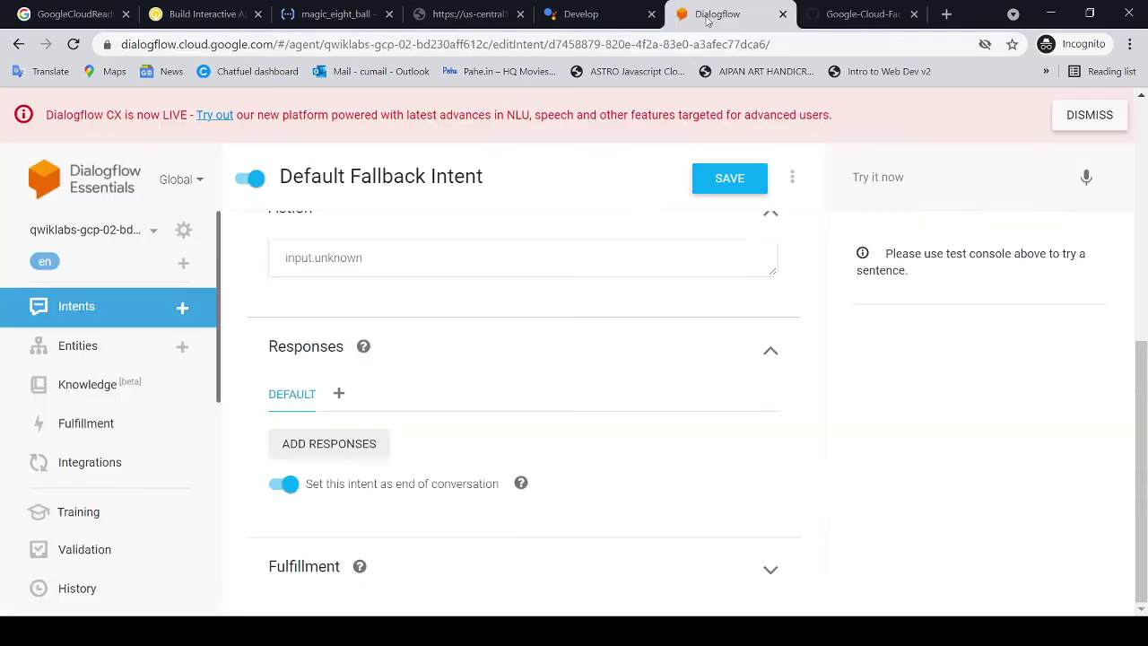
pyautogui.scroll(3, 553, 403)
pyautogui.scroll(3, 553, 406)
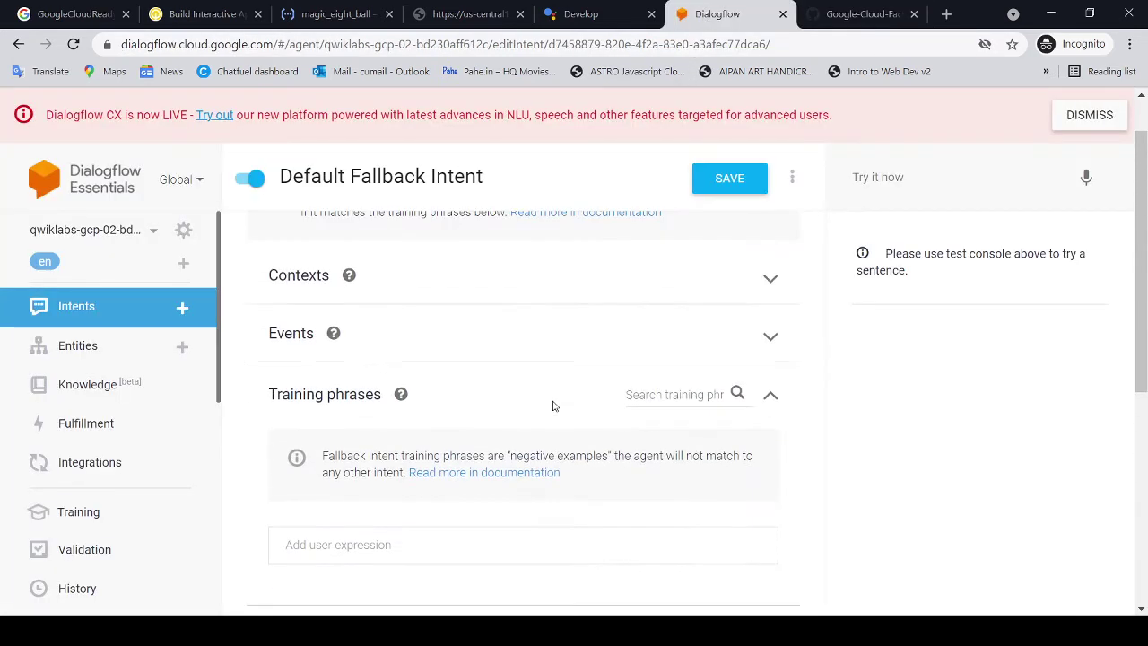
pyautogui.scroll(-7, 554, 406)
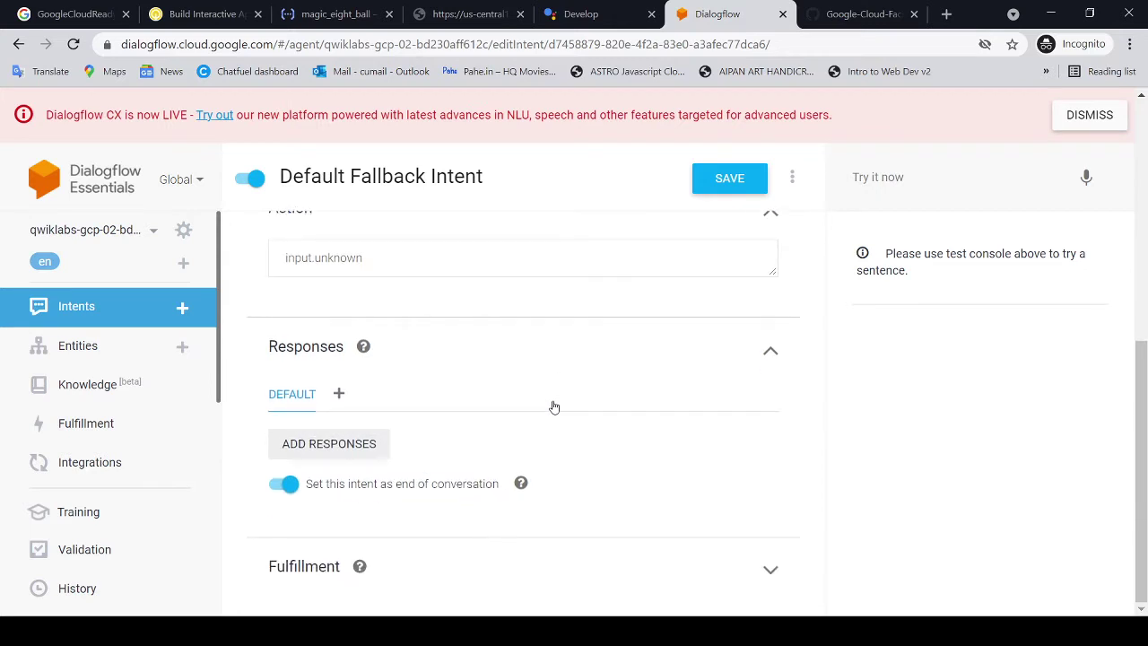
pyautogui.click(771, 571)
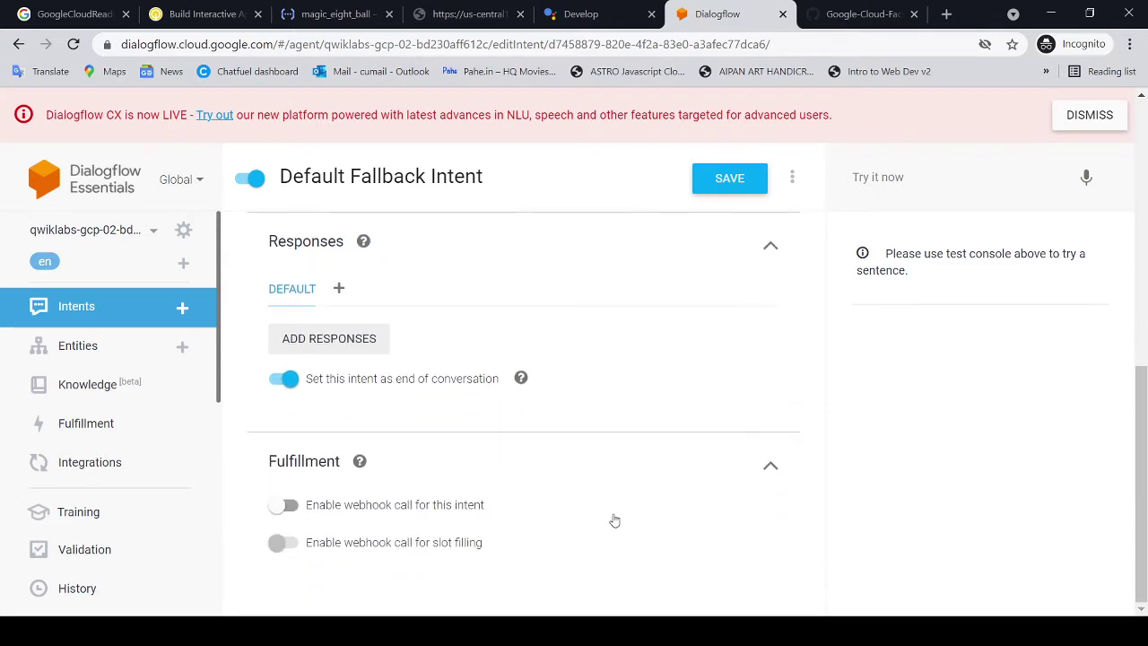
pyautogui.click(283, 505)
# Check the save instruction in the GitHub guide and save the Default Fallback Intent in Dialogflow
pyautogui.click(825, 19)
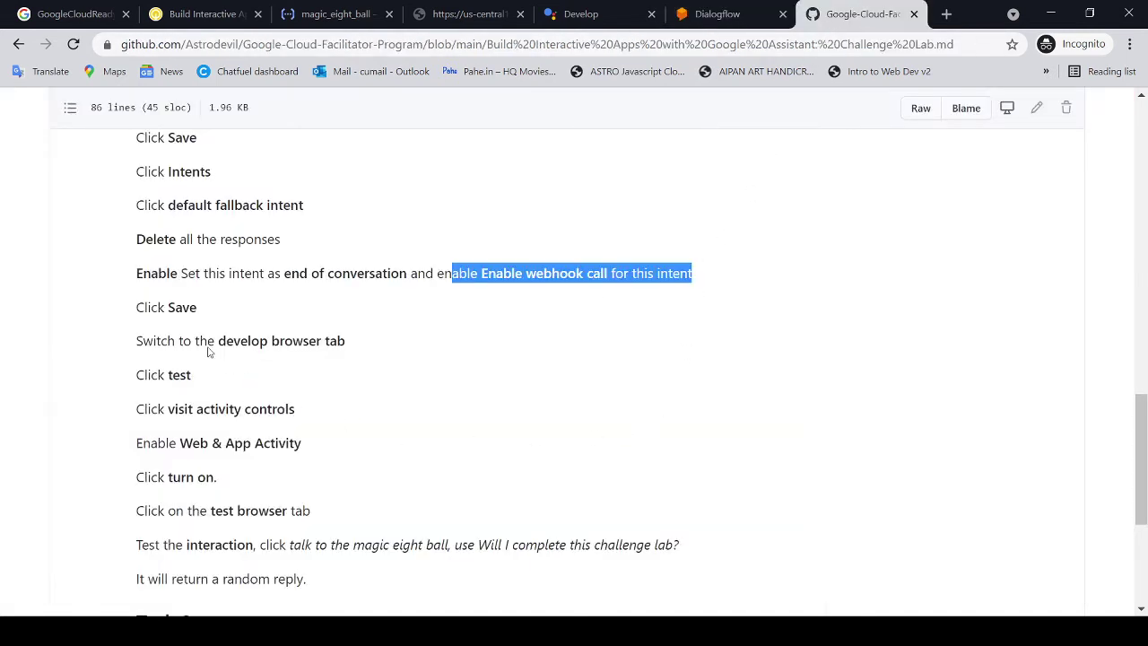
pyautogui.moveTo(130, 311); pyautogui.dragTo(199, 310)
pyautogui.click(718, 14)
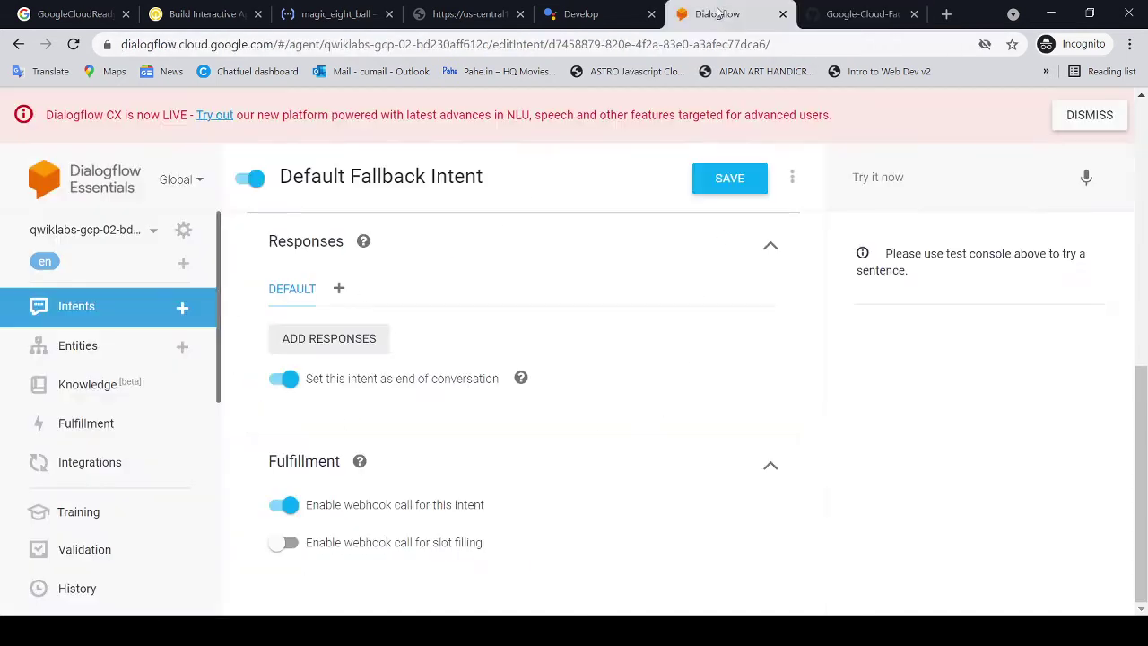
pyautogui.click(717, 192)
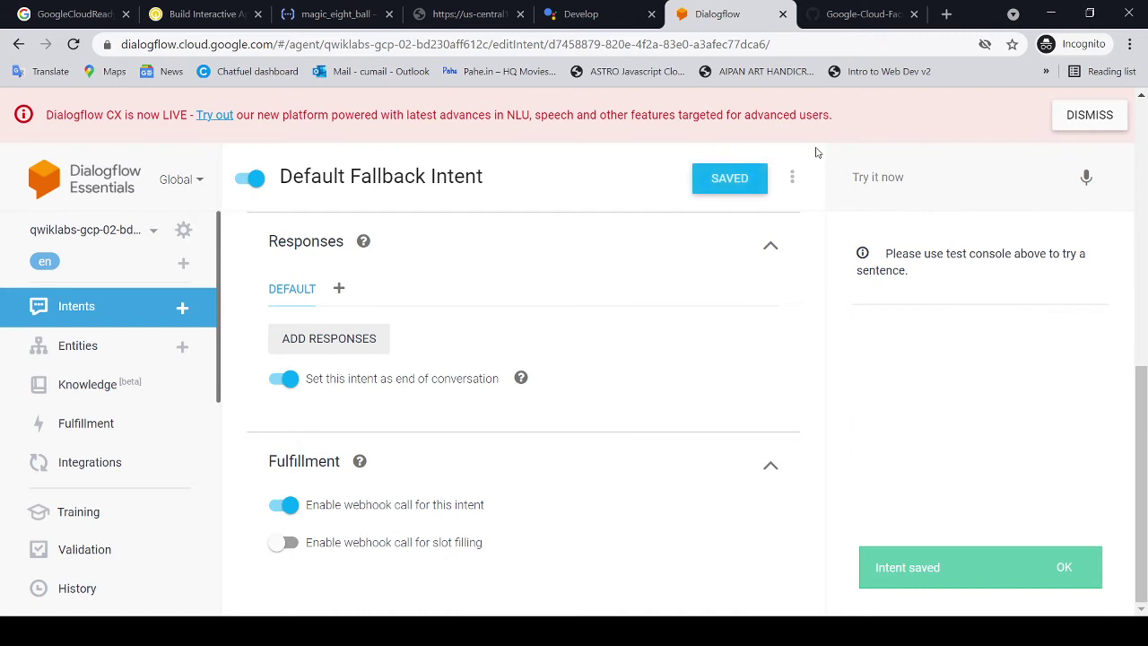
# Read the guide's instruction about the develop browser tab on GitHub and look through Dialogflow's navigation for a matching entry
pyautogui.click(856, 15)
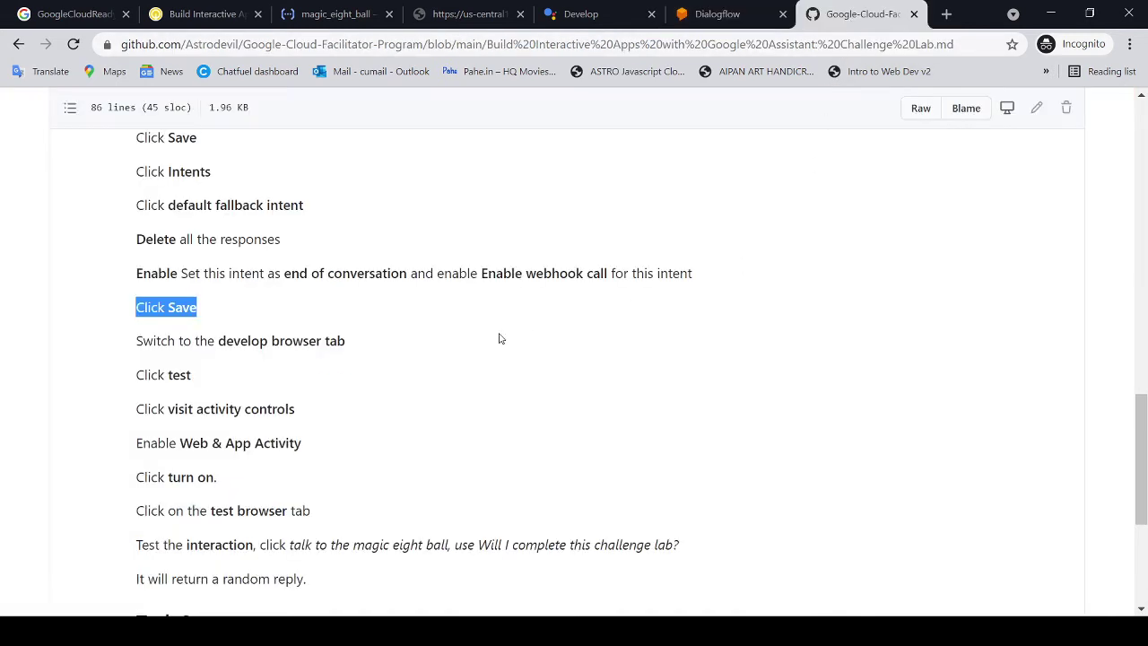
pyautogui.moveTo(137, 340); pyautogui.dragTo(352, 342)
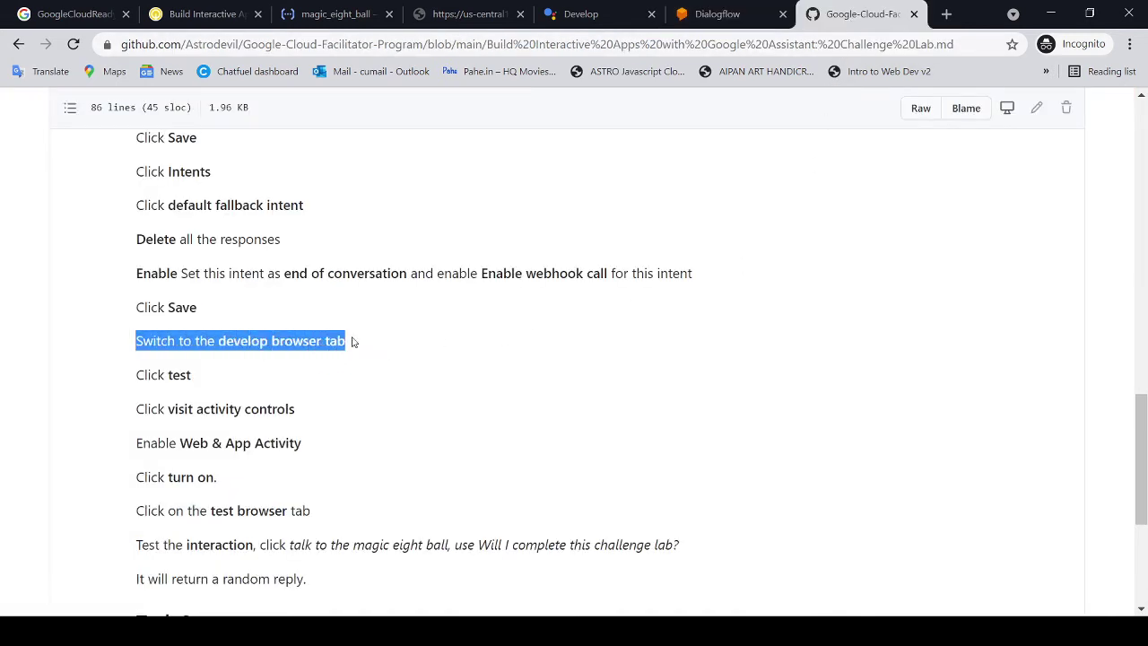
pyautogui.click(721, 15)
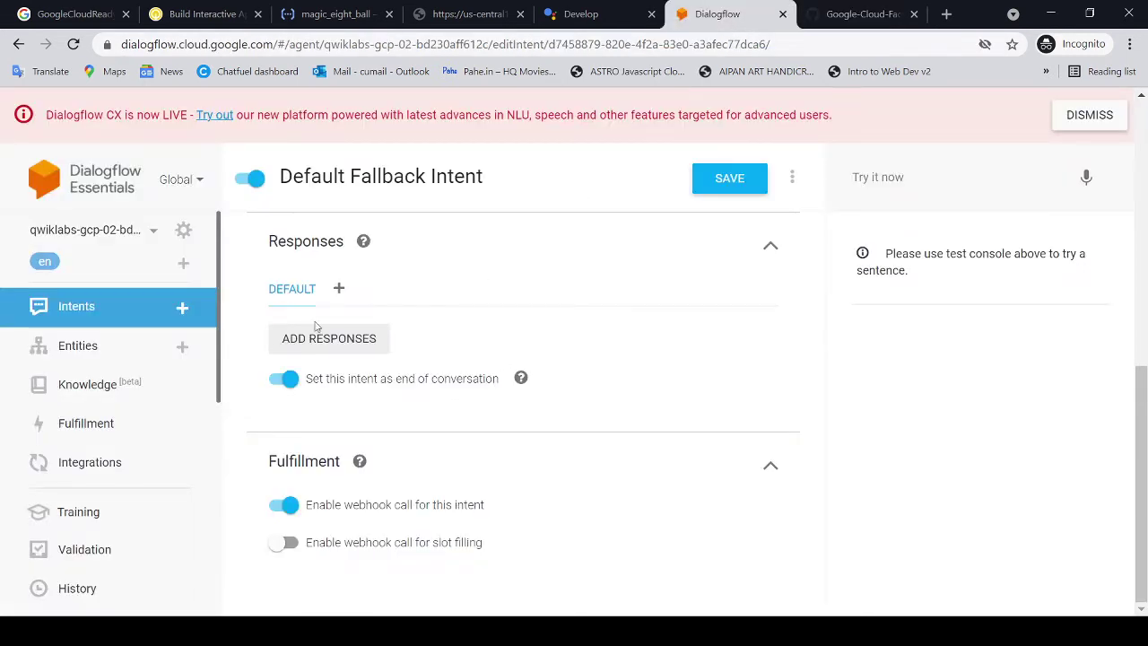
pyautogui.scroll(-5, 121, 412)
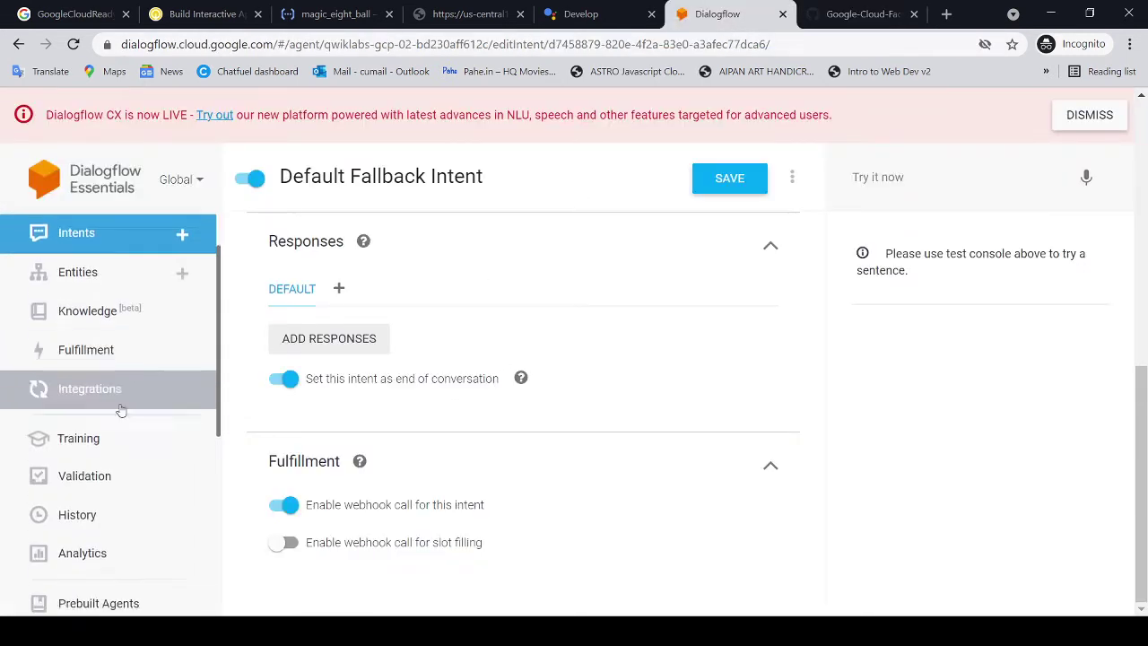
pyautogui.scroll(-6, 121, 412)
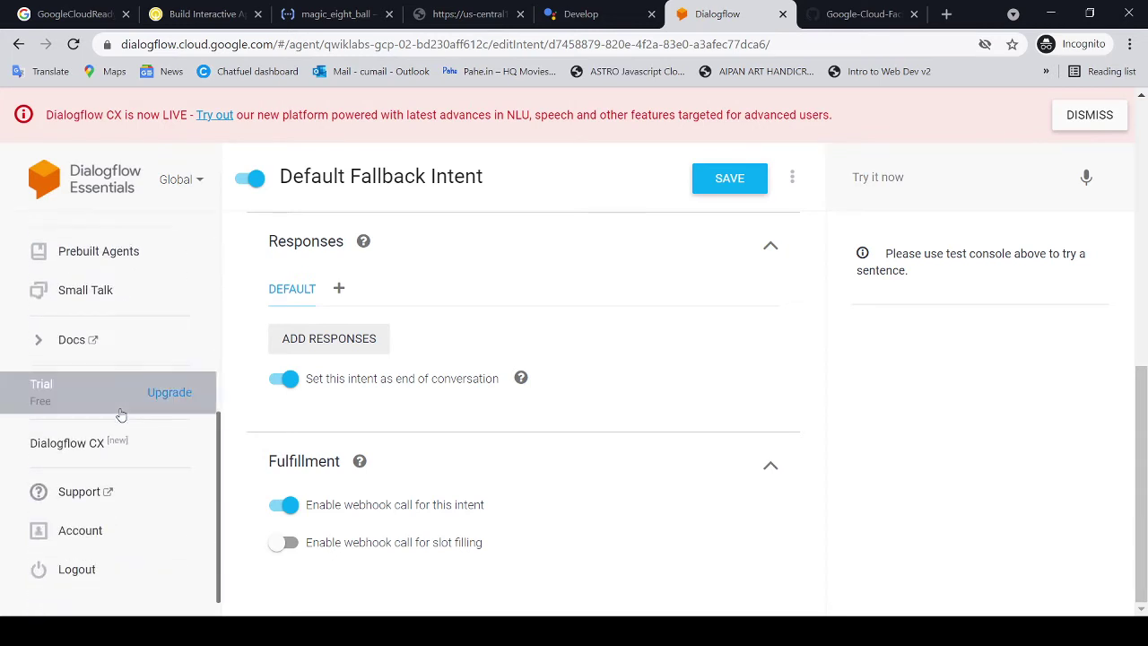
pyautogui.scroll(12, 121, 412)
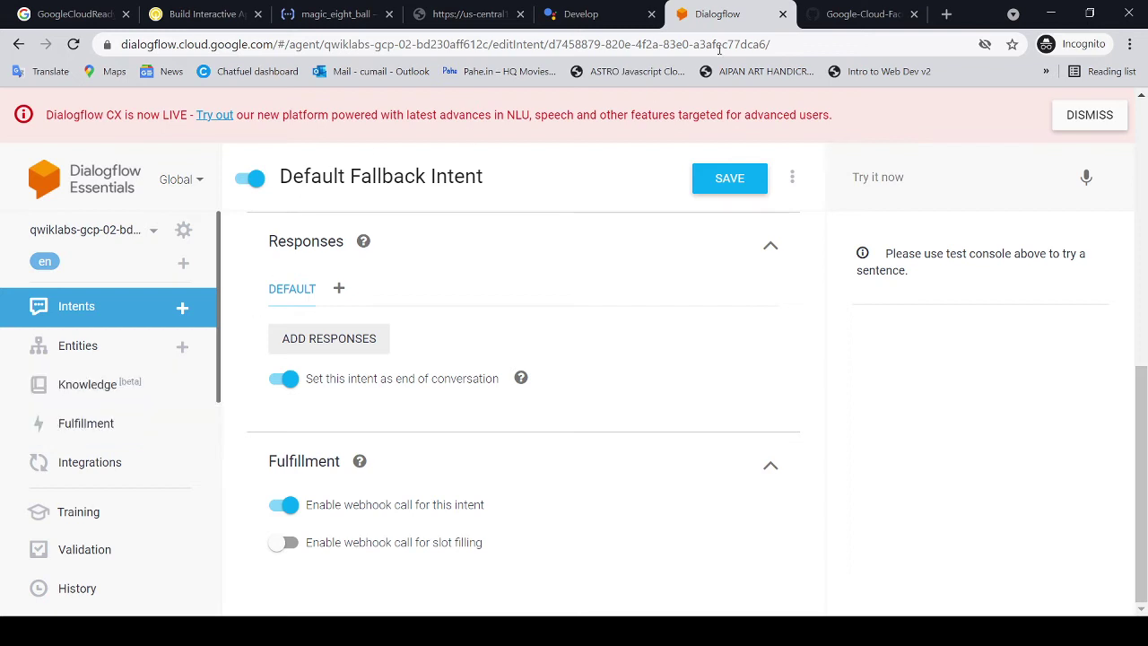
# Recheck the develop and test instructions in the GitHub guide and open the test simulator in the Actions Console
pyautogui.click(850, 16)
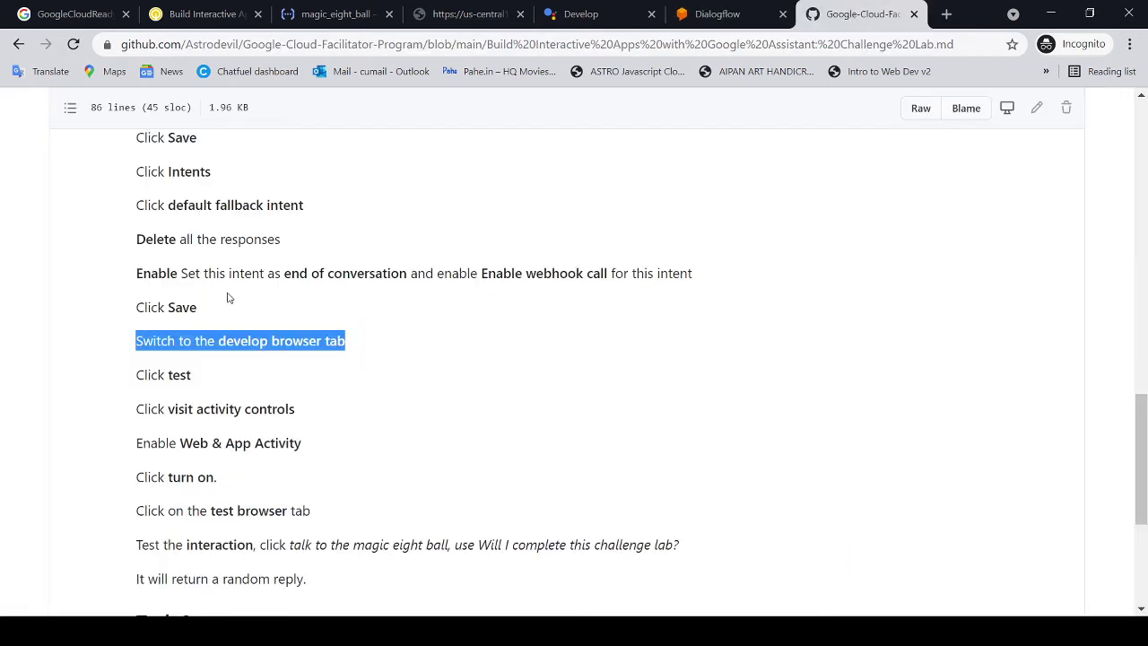
pyautogui.moveTo(207, 341); pyautogui.dragTo(315, 342)
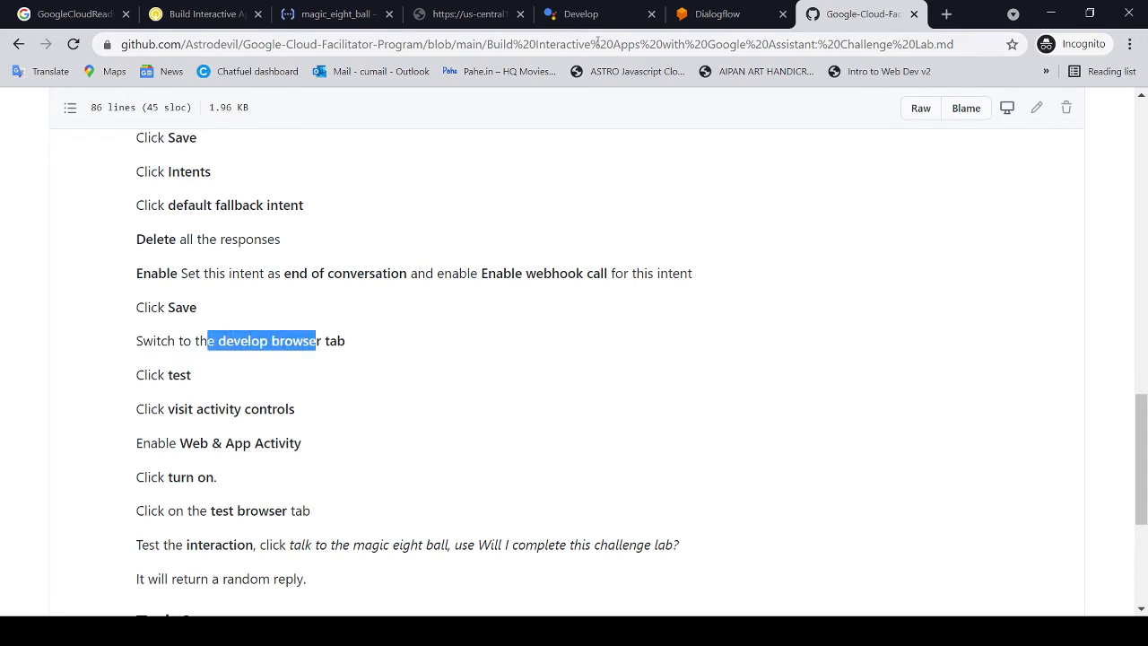
pyautogui.click(595, 13)
pyautogui.click(859, 13)
pyautogui.moveTo(135, 377); pyautogui.dragTo(221, 378)
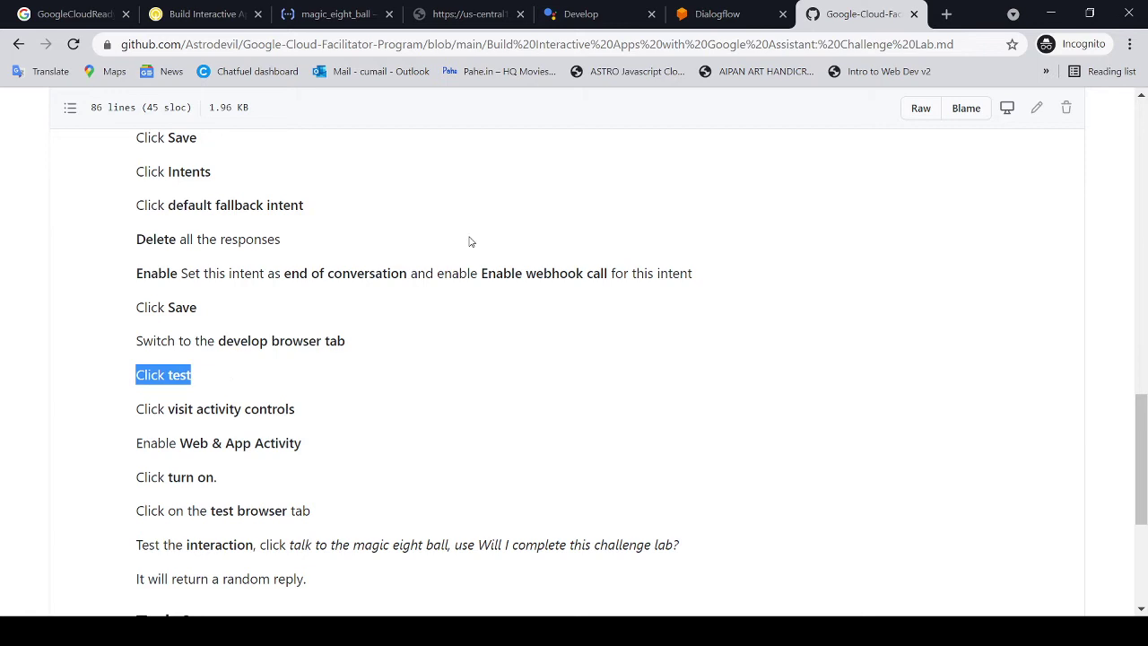
pyautogui.click(585, 16)
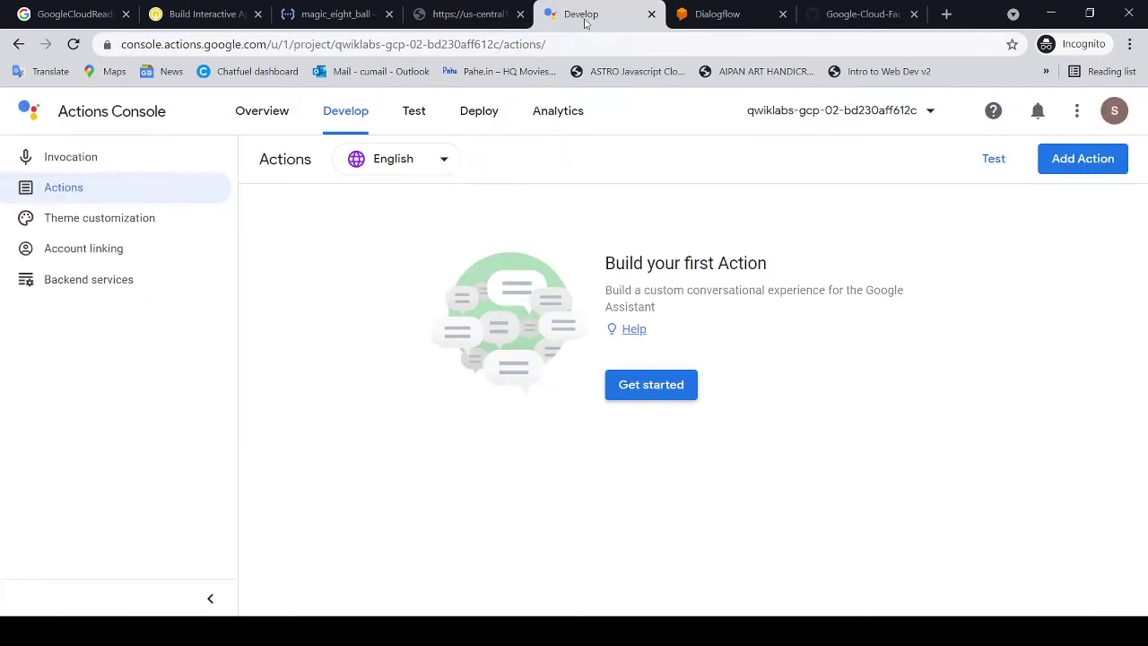
pyautogui.click(413, 115)
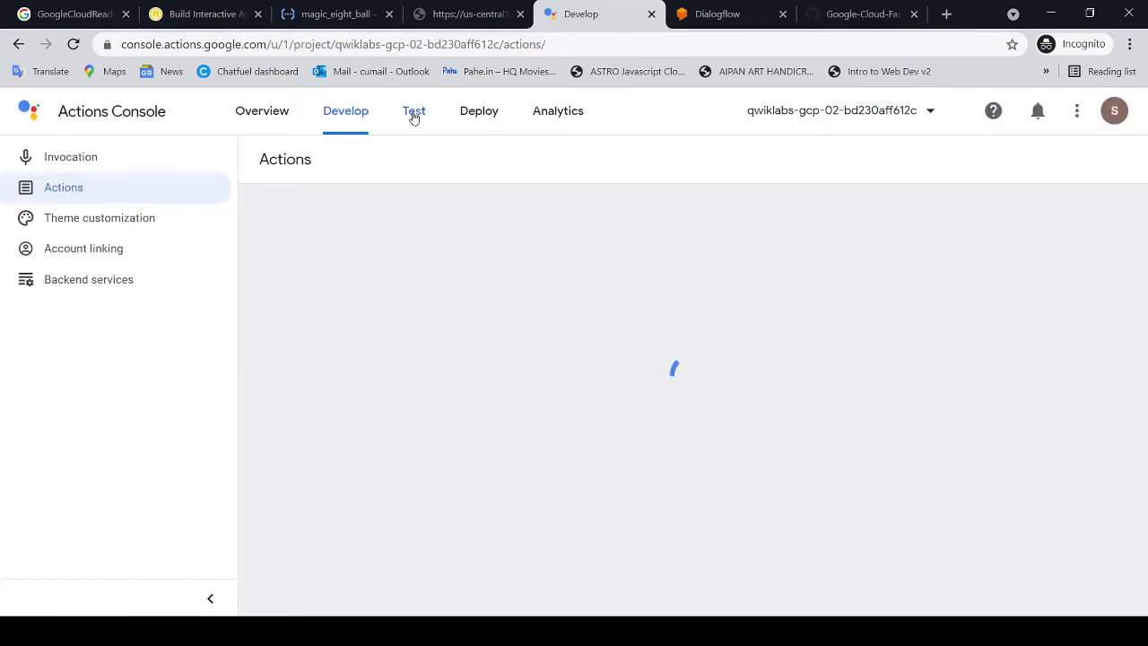
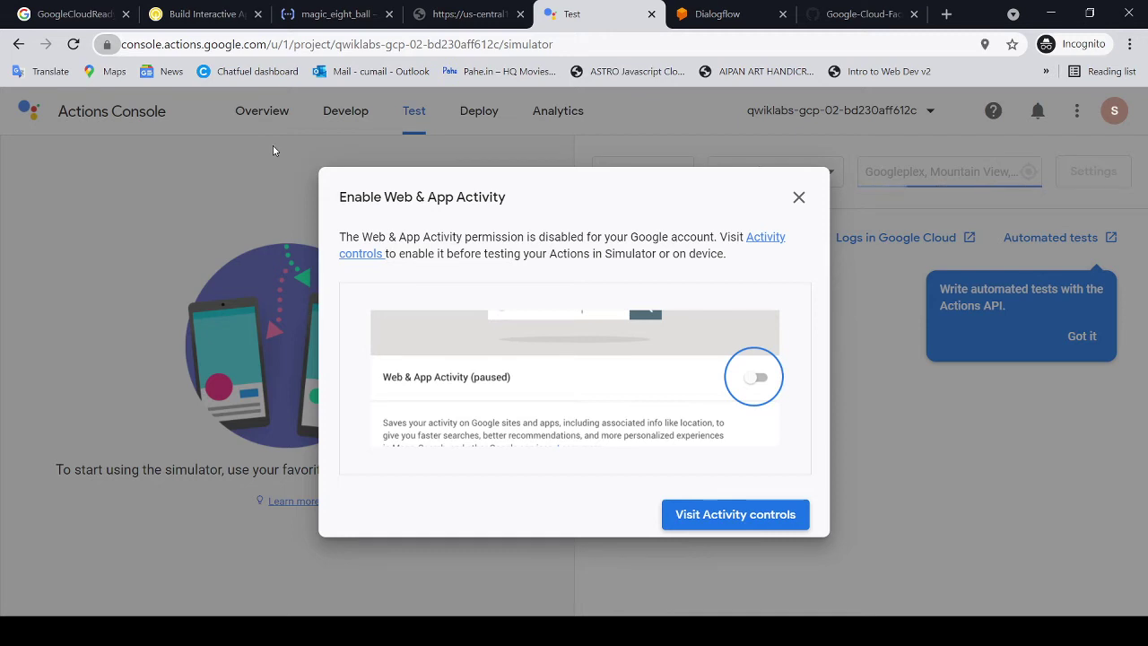
# Look up the guide's next instruction on GitHub and open Activity controls from the Actions Console's Web & App Activity prompt
pyautogui.click(828, 27)
pyautogui.scroll(-1, 376, 365)
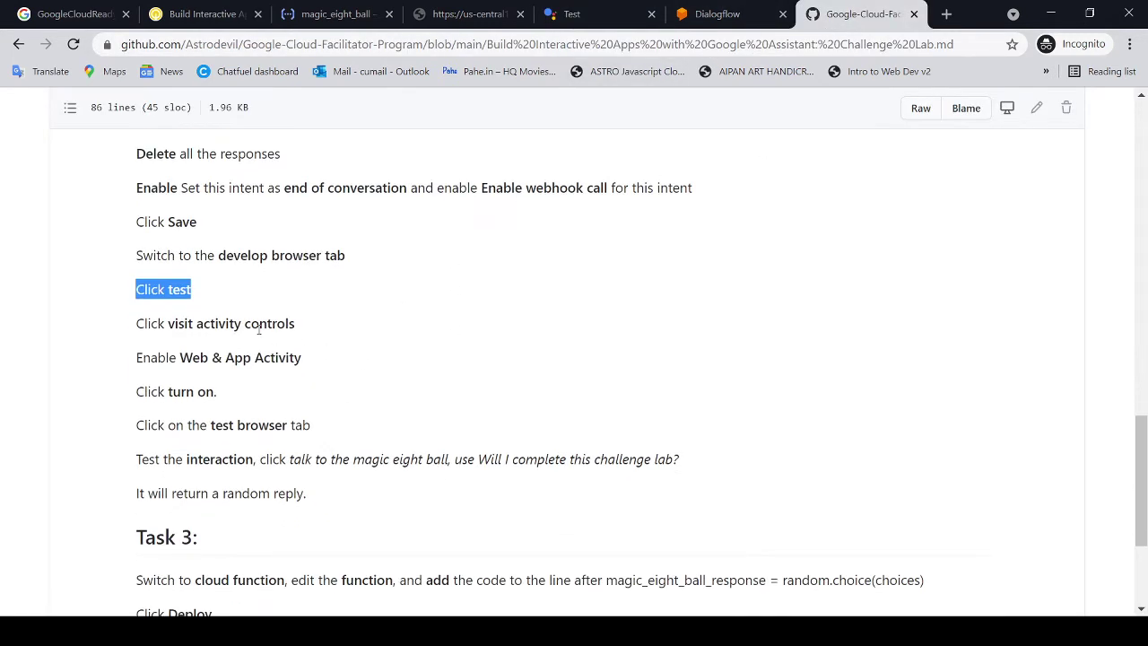
pyautogui.moveTo(149, 321); pyautogui.dragTo(328, 327)
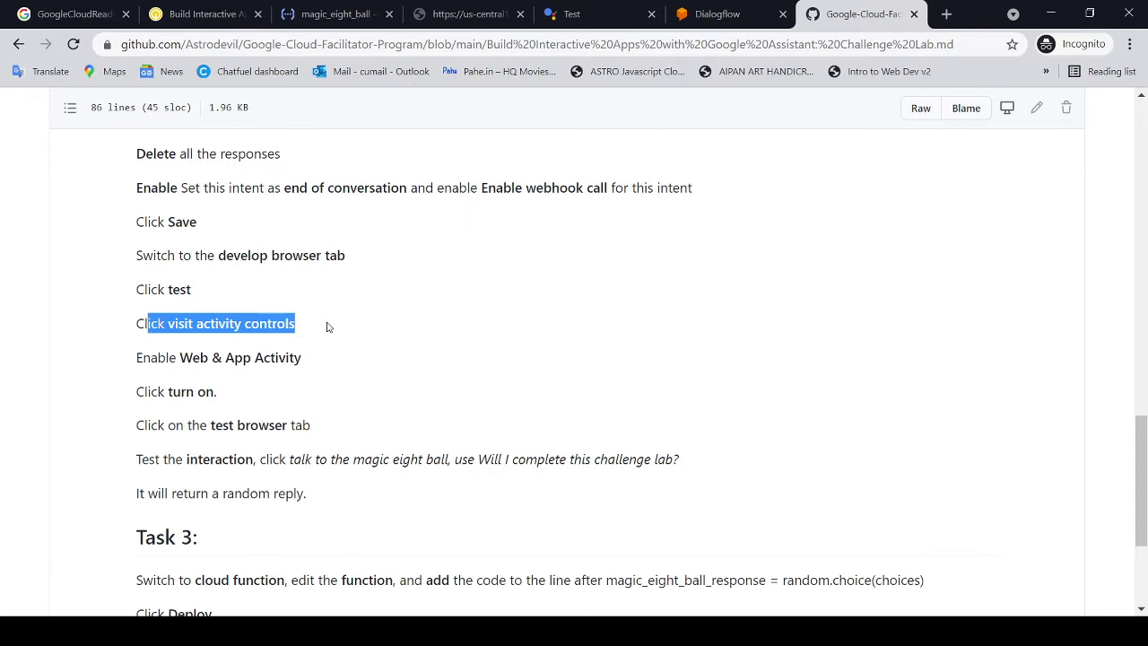
pyautogui.click(554, 20)
pyautogui.click(768, 512)
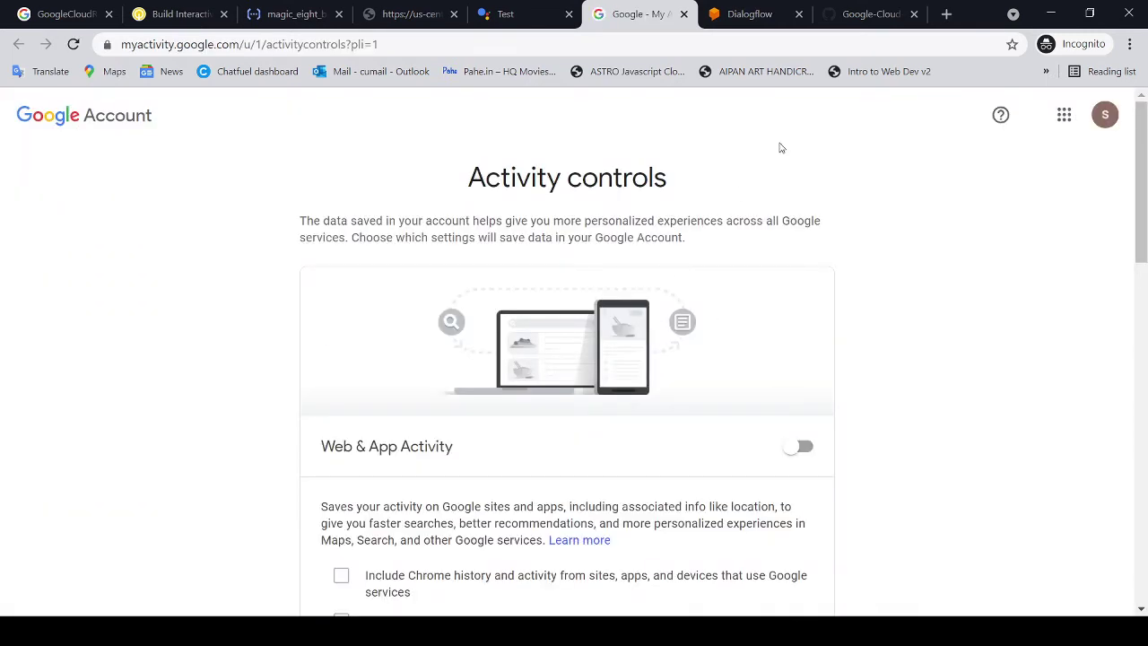
# Following the GitHub guide, turn on Web & App Activity in the Google Account's activity controls
pyautogui.click(875, 11)
pyautogui.scroll(-1, 461, 375)
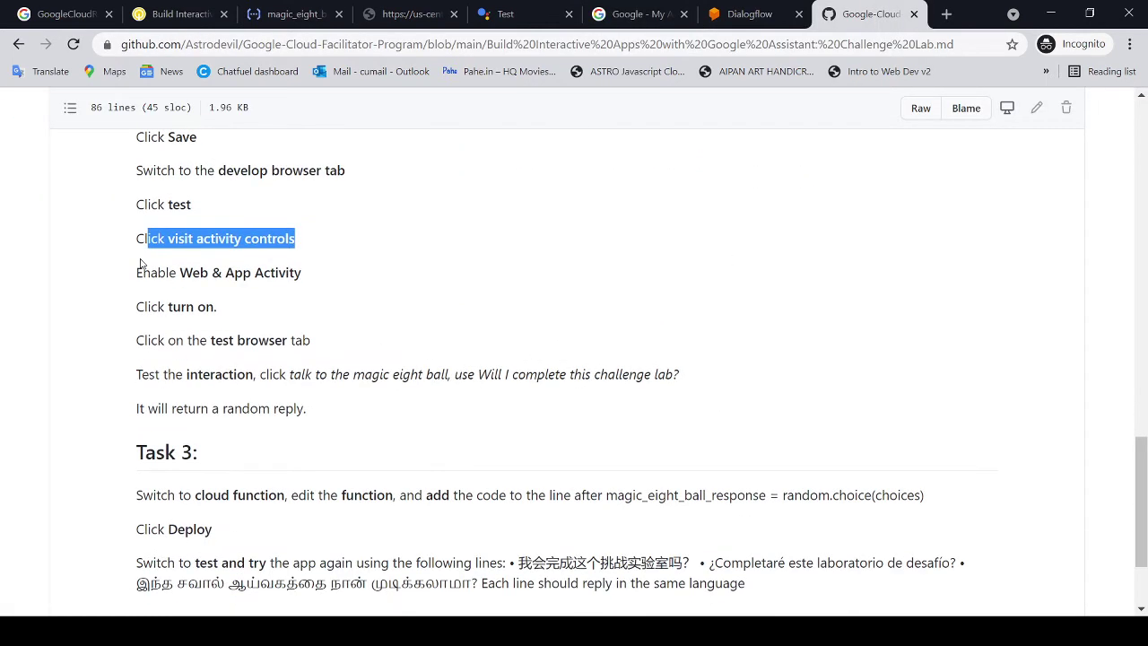
pyautogui.moveTo(142, 273); pyautogui.dragTo(325, 278)
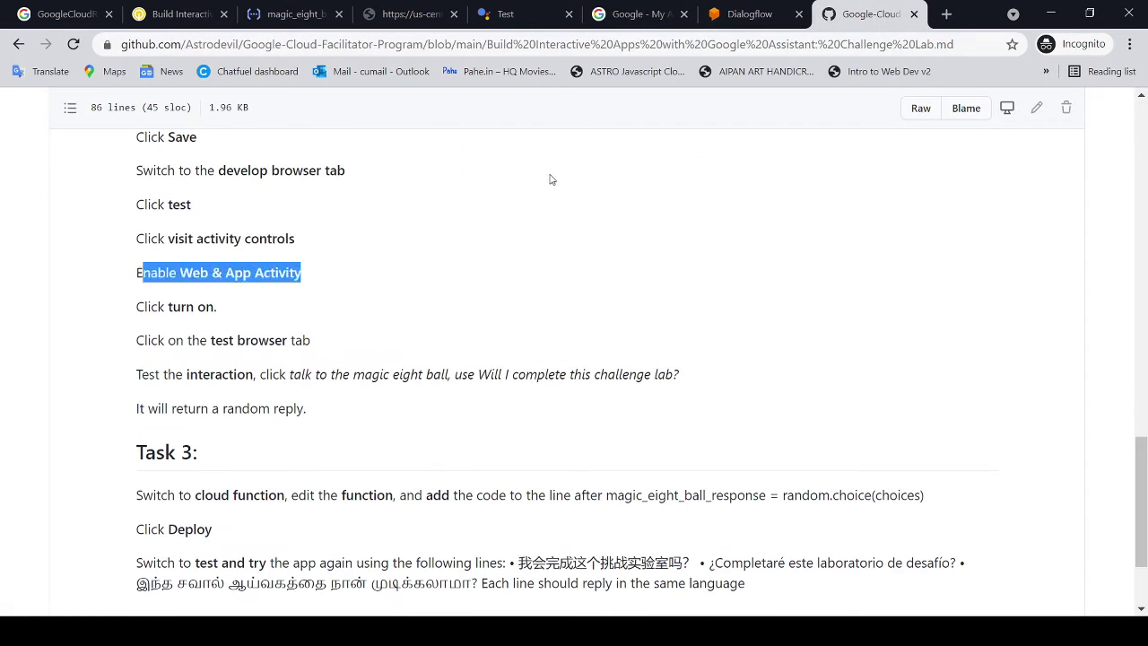
pyautogui.click(635, 14)
pyautogui.scroll(-3, 724, 310)
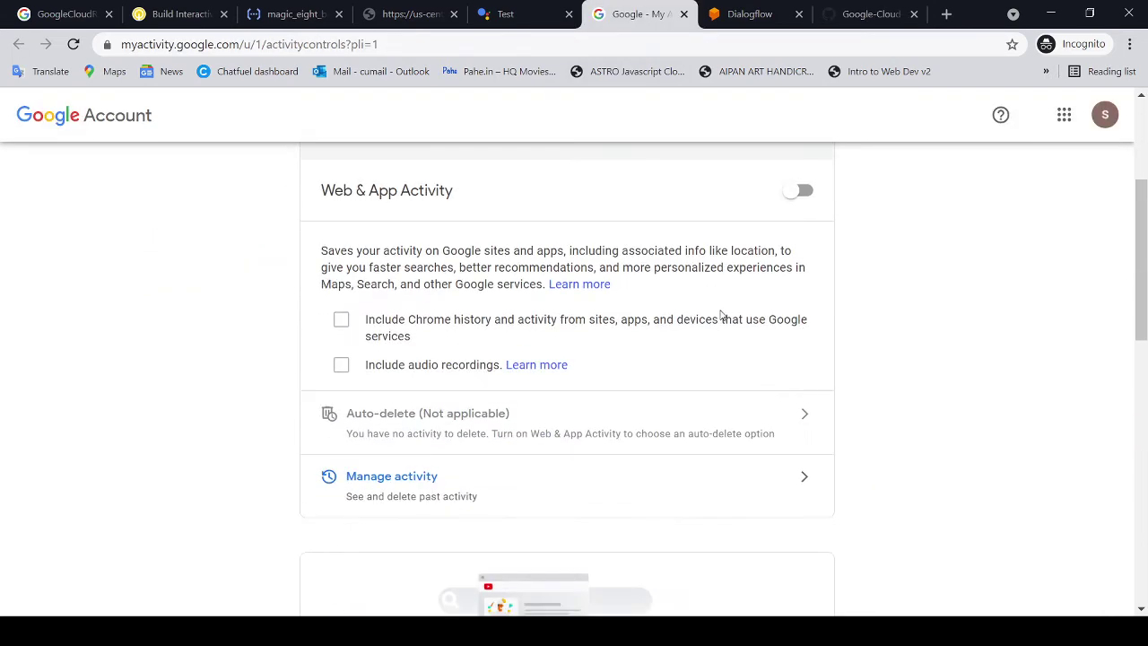
pyautogui.click(800, 191)
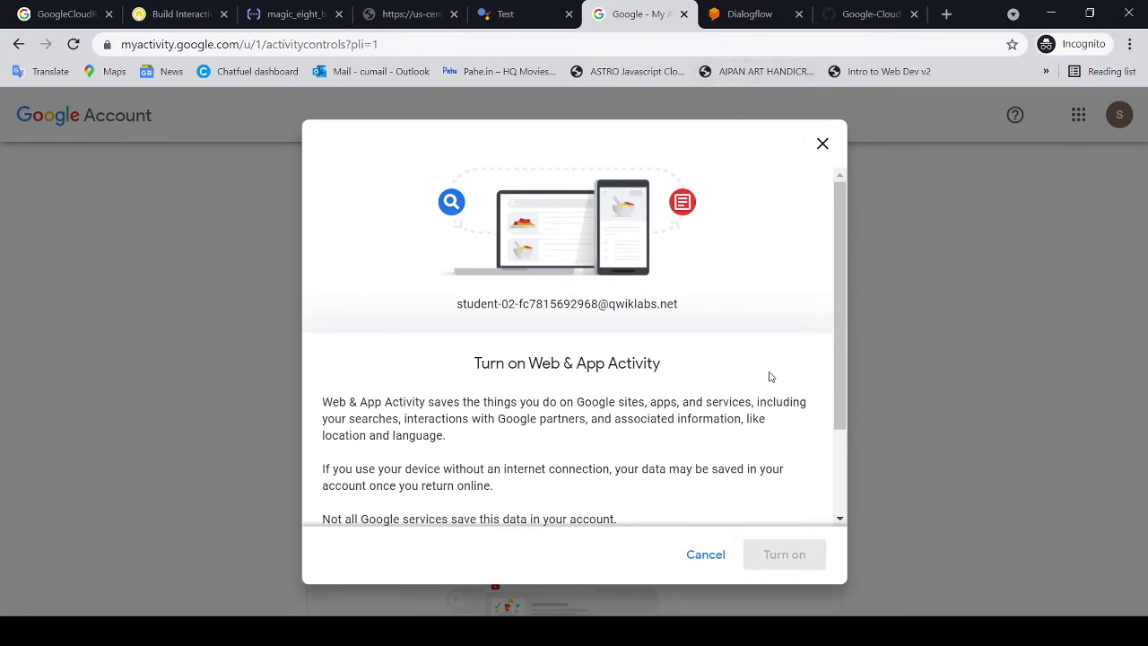
pyautogui.scroll(-3, 762, 378)
pyautogui.scroll(3, 677, 405)
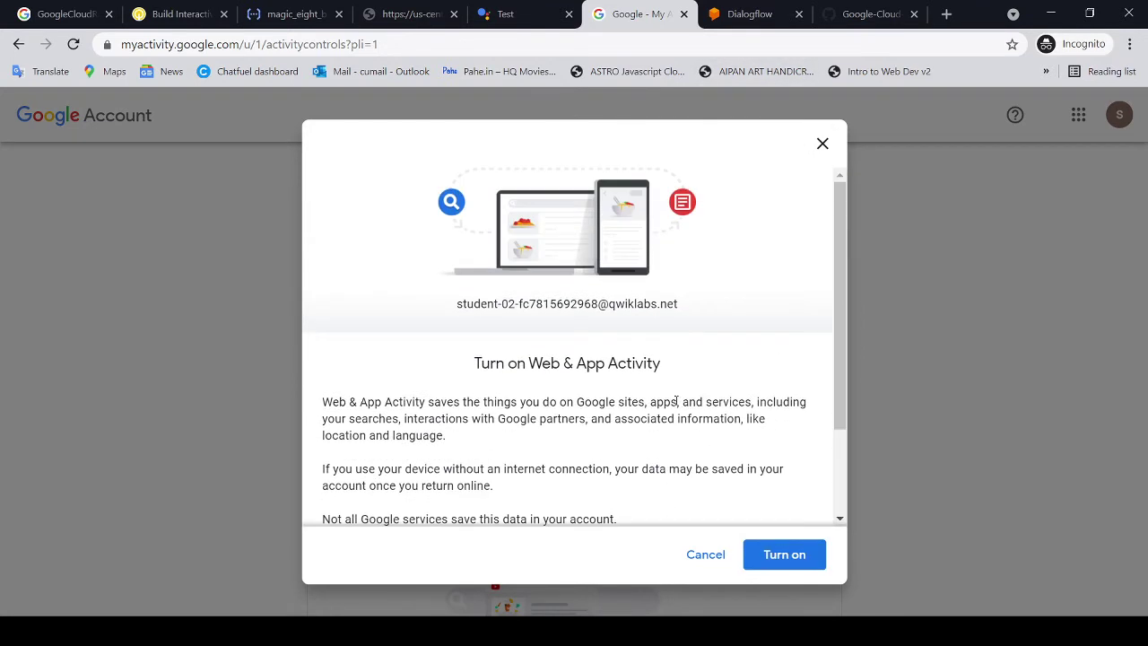
pyautogui.scroll(-3, 678, 404)
pyautogui.click(803, 554)
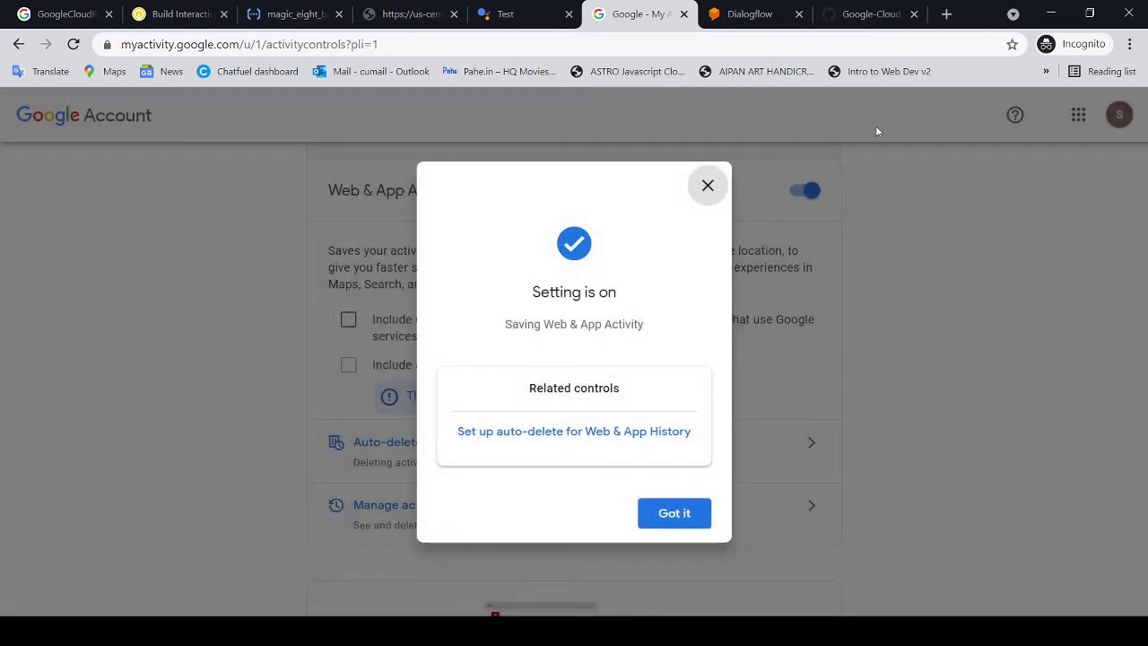
# Review the guide's test browser tab and interaction instructions on GitHub, checking the Google activity controls and Dialogflow pages for the matching page
pyautogui.click(876, 28)
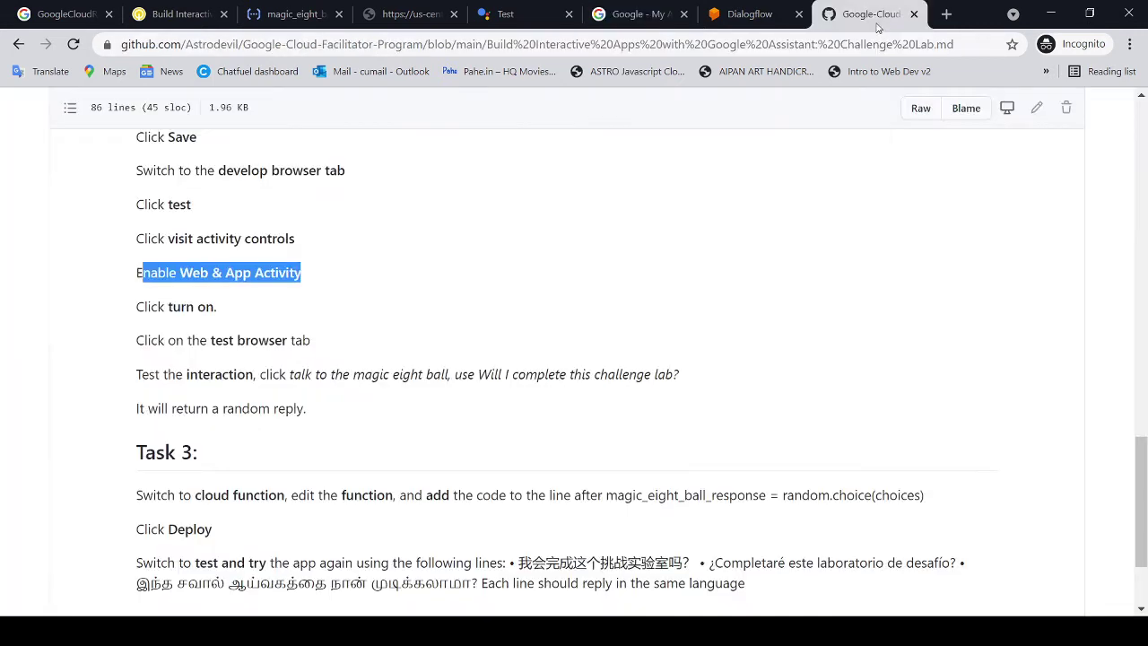
pyautogui.moveTo(158, 307); pyautogui.dragTo(295, 302)
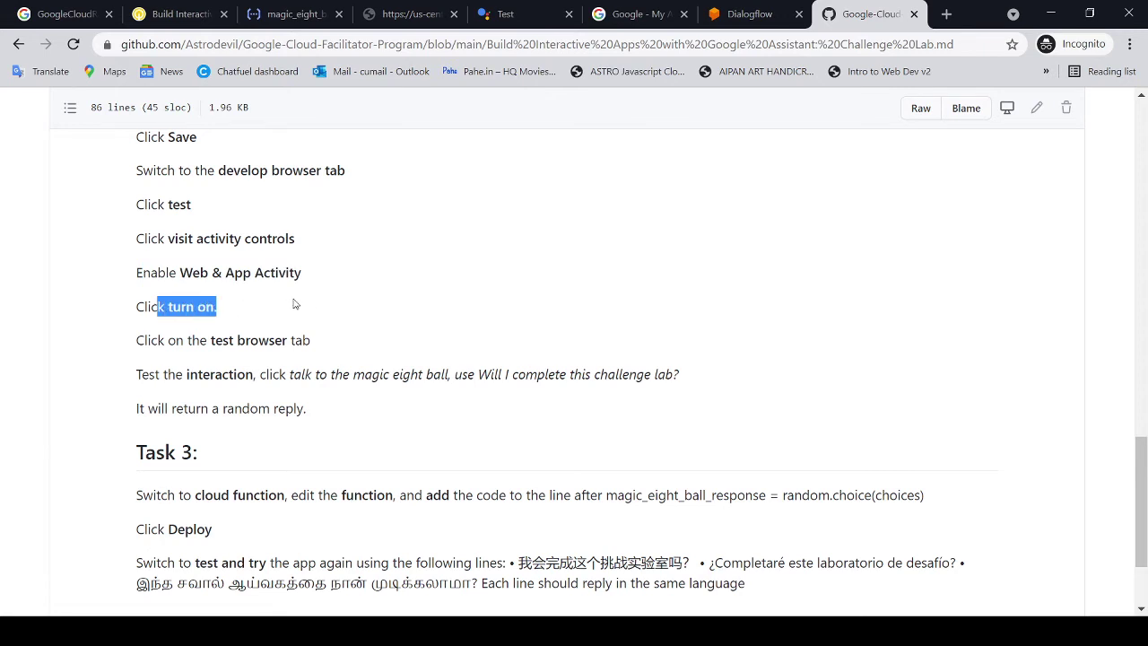
pyautogui.scroll(-1, 242, 280)
pyautogui.moveTo(201, 254); pyautogui.dragTo(310, 255)
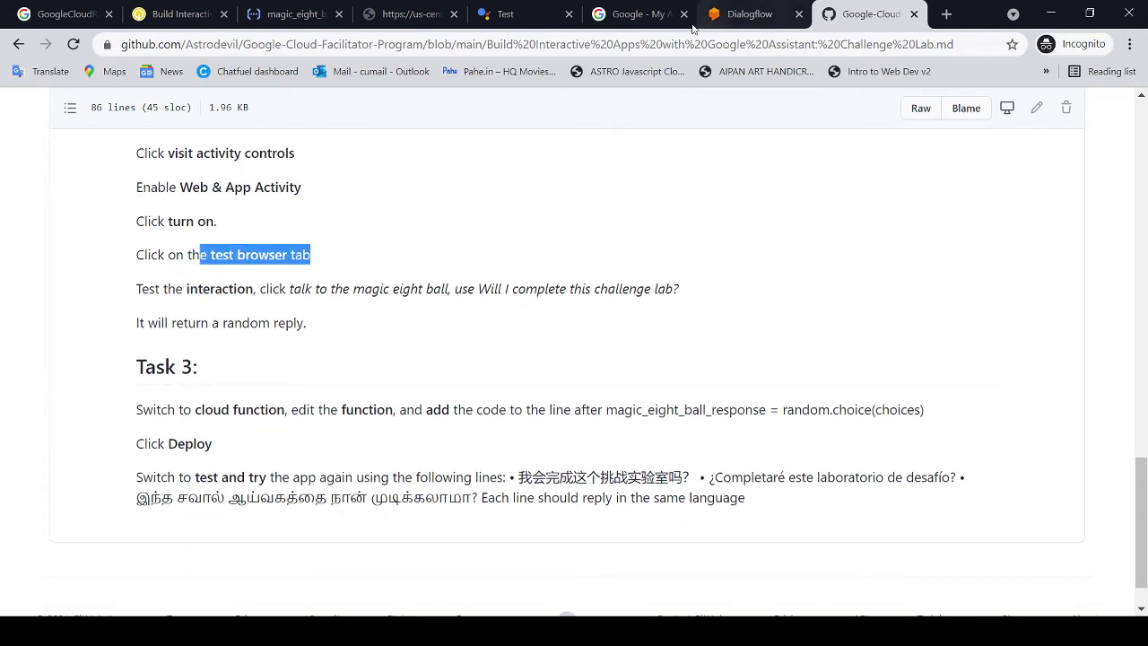
pyautogui.click(628, 14)
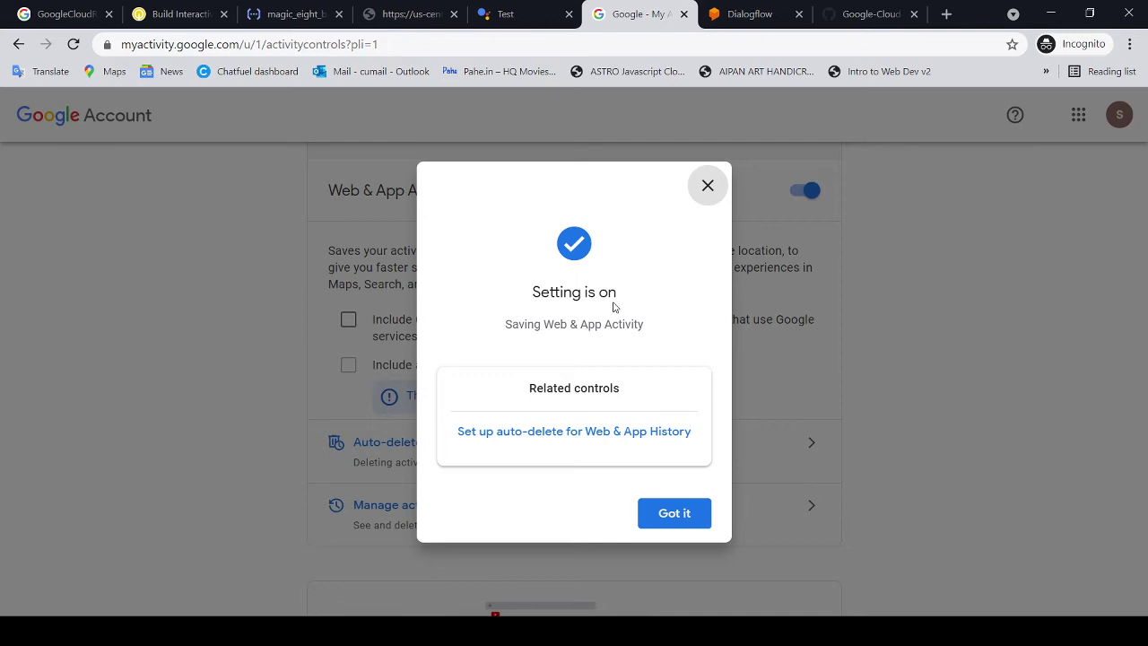
pyautogui.click(863, 14)
pyautogui.moveTo(180, 294); pyautogui.dragTo(259, 296)
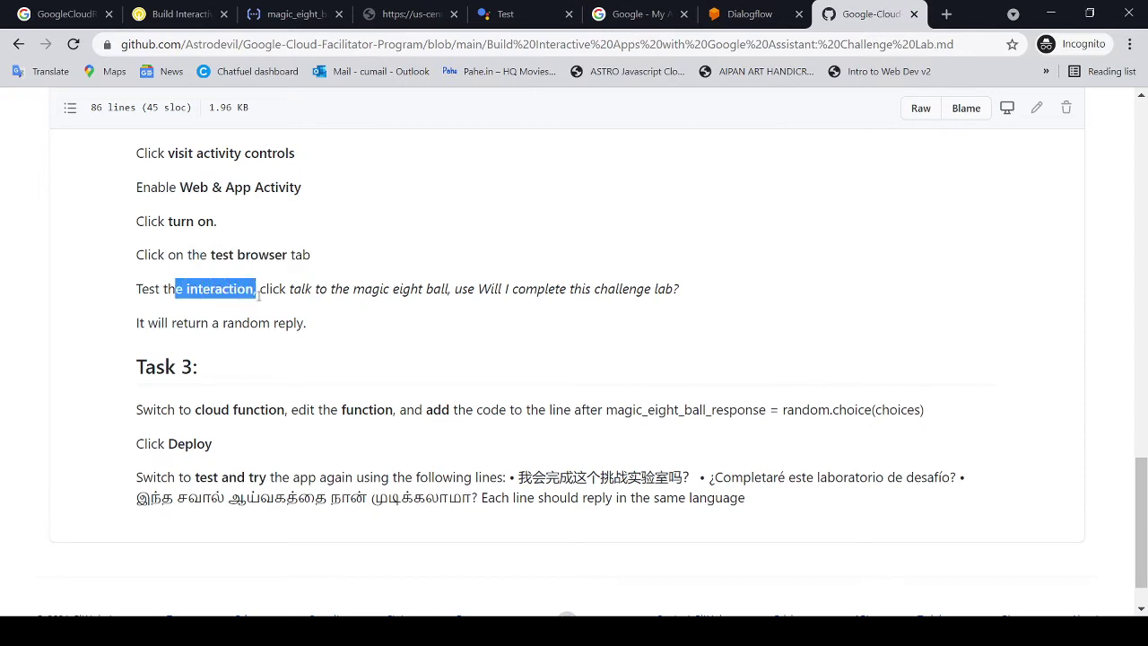
pyautogui.moveTo(202, 255); pyautogui.dragTo(312, 255)
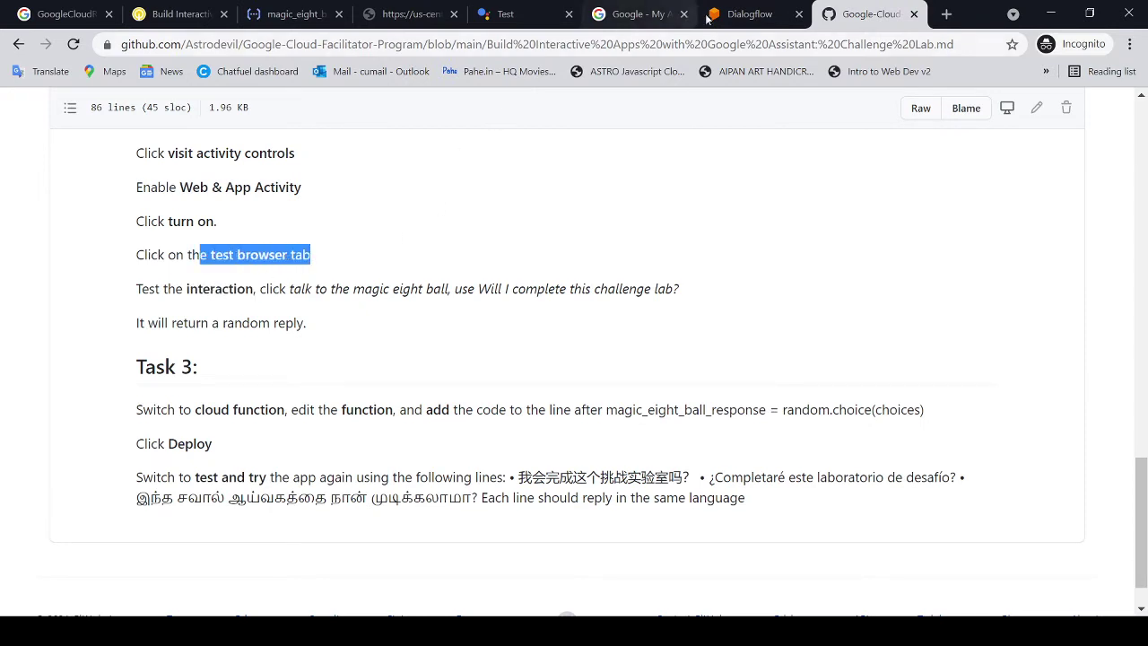
pyautogui.click(733, 14)
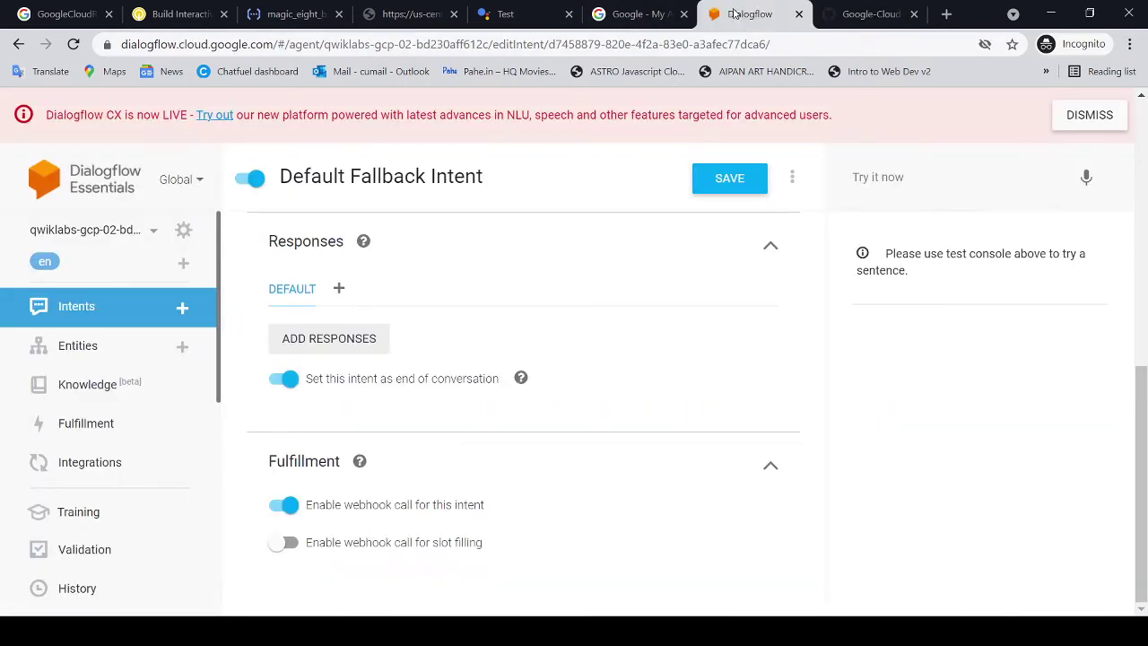
pyautogui.click(860, 16)
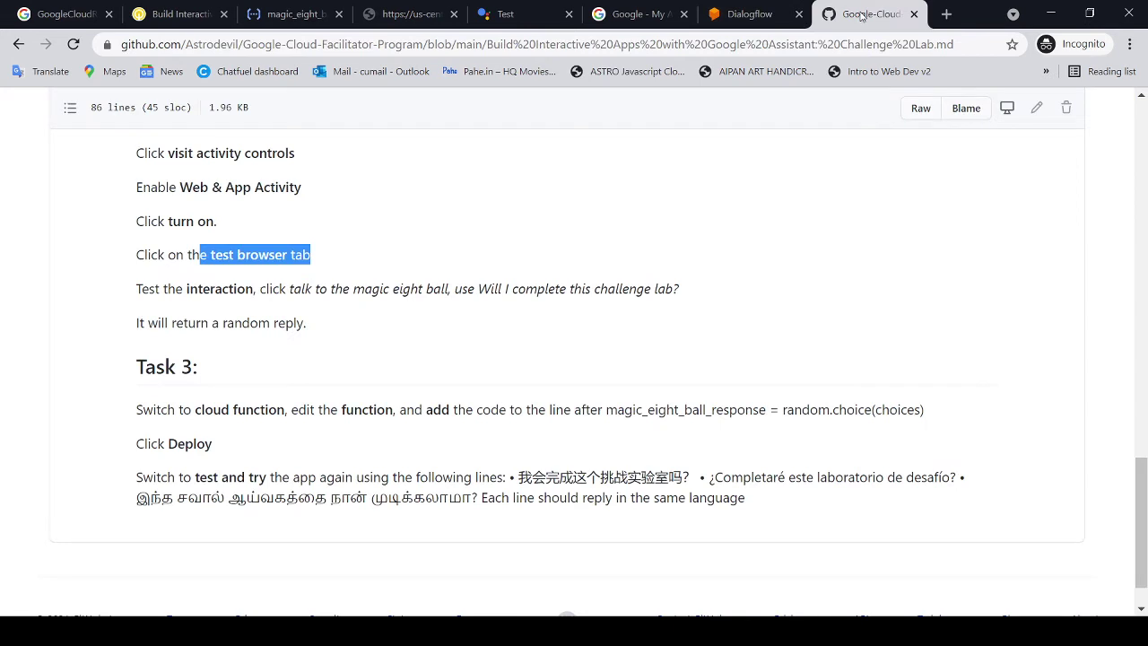
# Examine the Actions Console simulator and compare it with the GitHub guide's instruction for testing the magic eight ball interaction
pyautogui.click(522, 16)
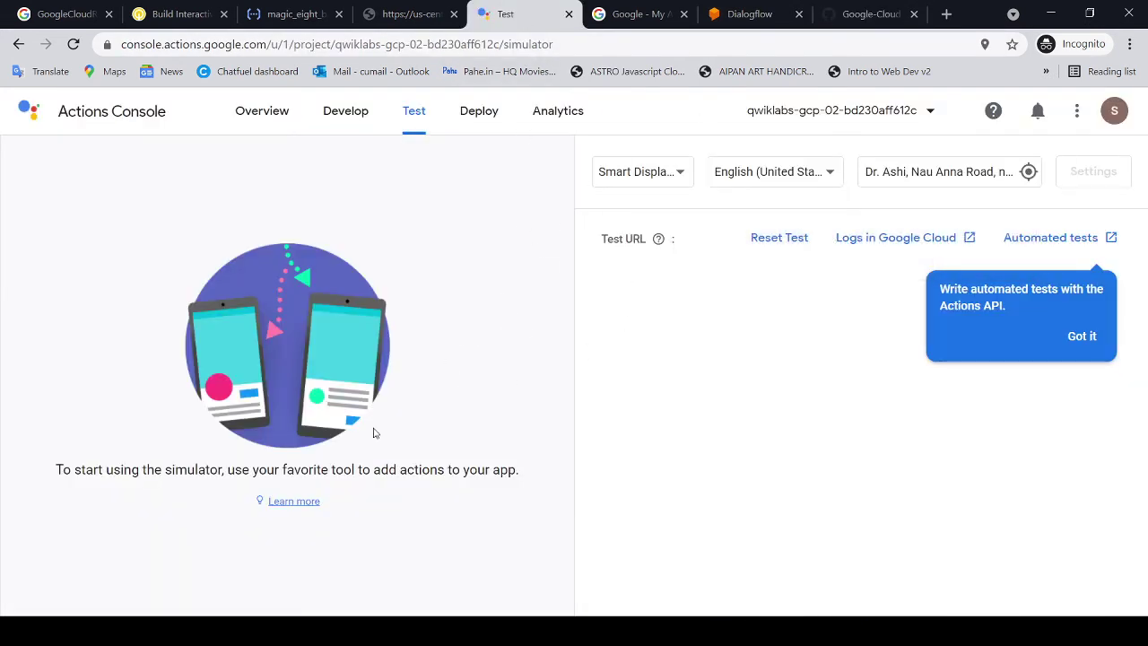
pyautogui.click(863, 15)
pyautogui.moveTo(158, 289); pyautogui.dragTo(294, 289)
pyautogui.click(527, 16)
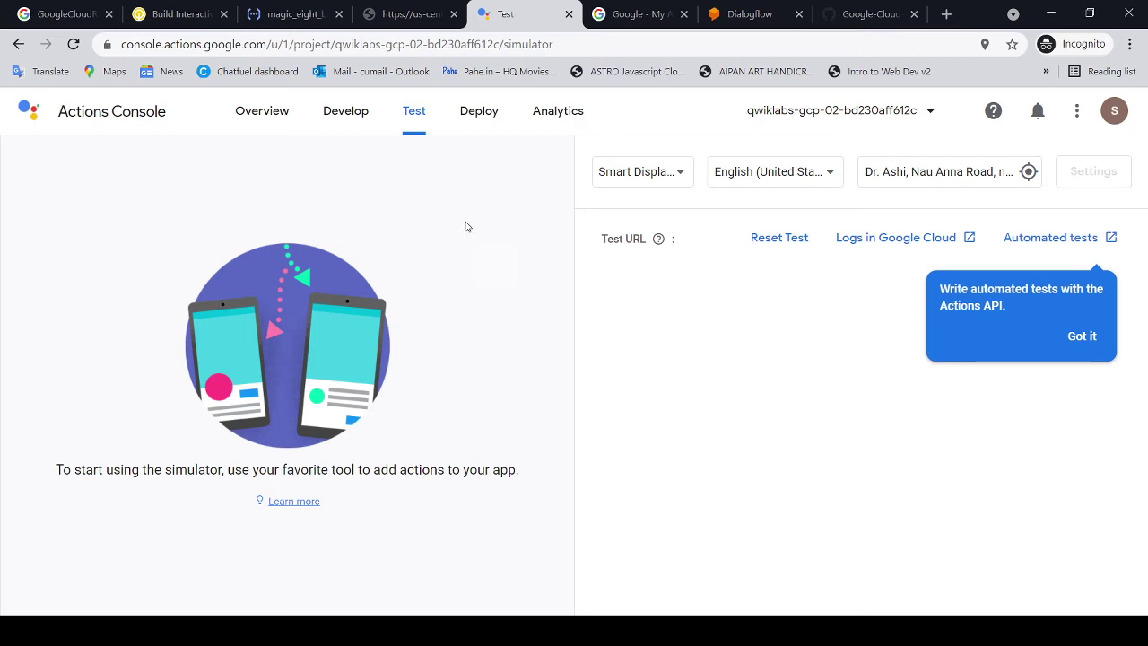
pyautogui.click(866, 27)
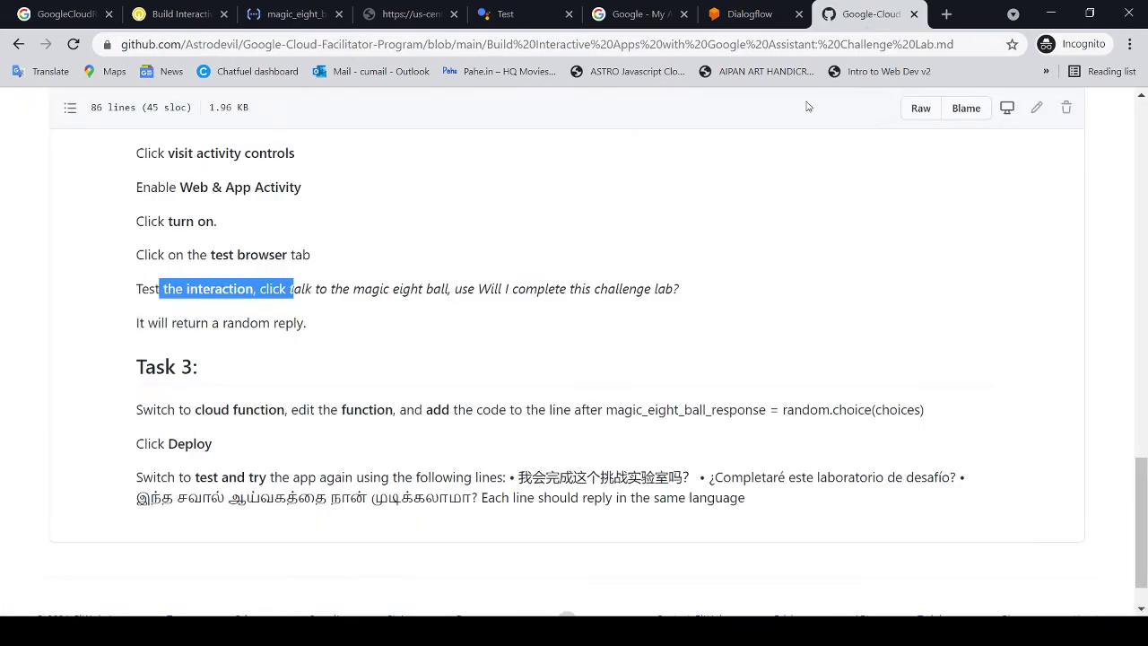
# Read the guide's instruction for testing the magic eight ball interaction on GitHub and examine Dialogflow's Integrations page for it
pyautogui.click(504, 261)
pyautogui.moveTo(286, 288); pyautogui.dragTo(704, 290)
pyautogui.click(726, 276)
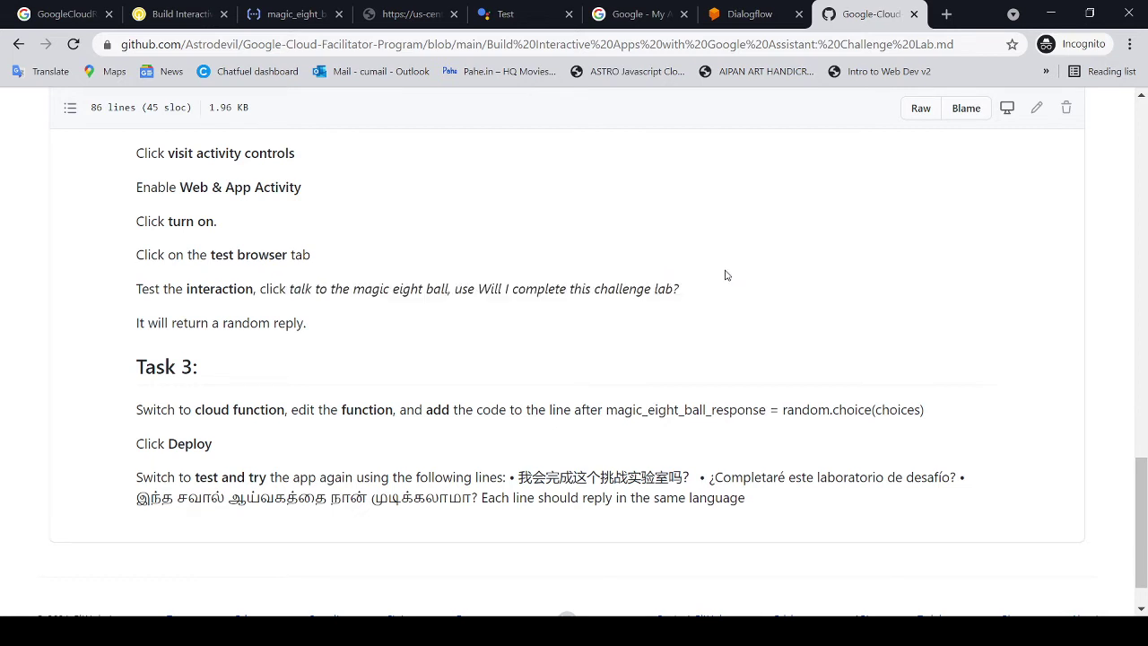
pyautogui.click(736, 18)
pyautogui.click(108, 464)
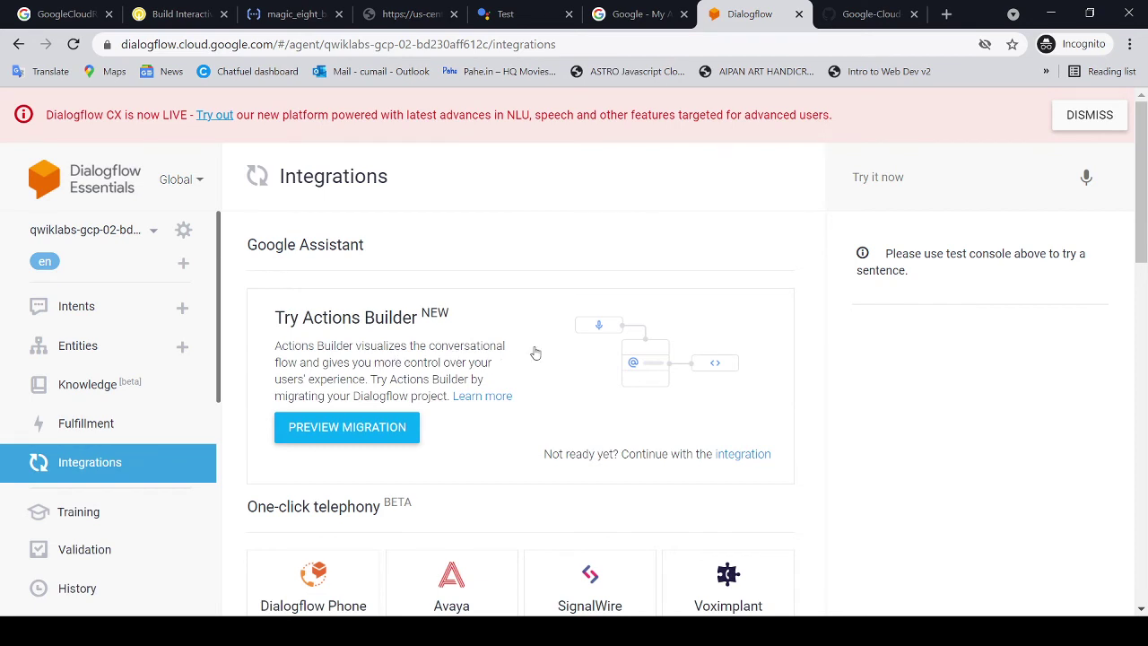
pyautogui.scroll(-2, 666, 373)
pyautogui.scroll(-1, 666, 373)
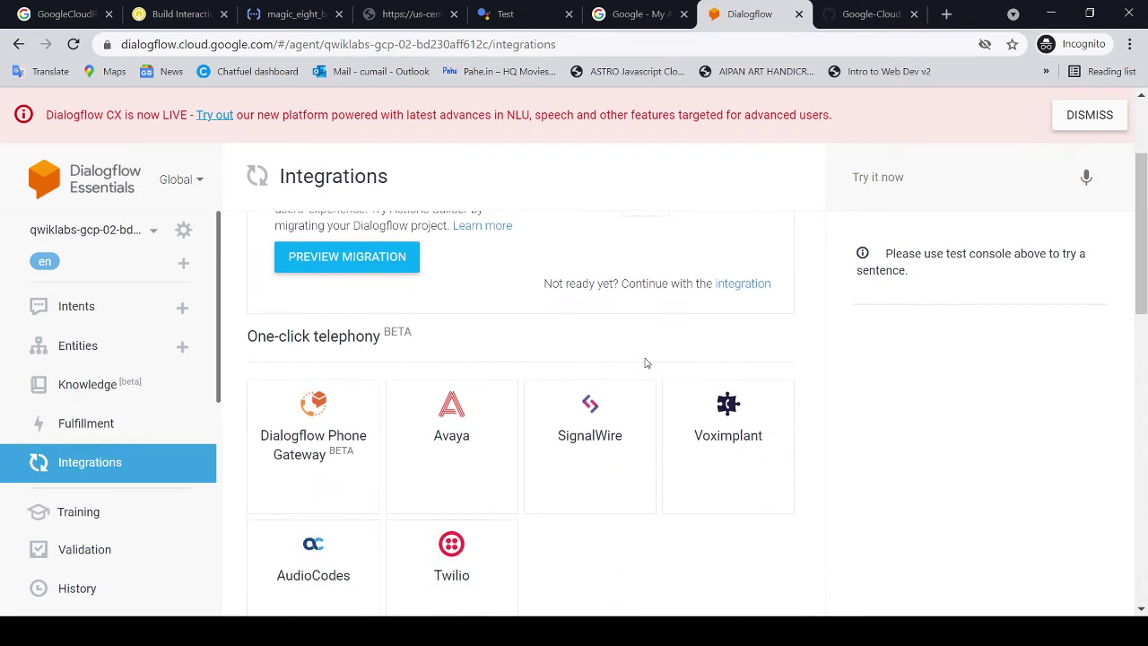
pyautogui.scroll(3, 650, 352)
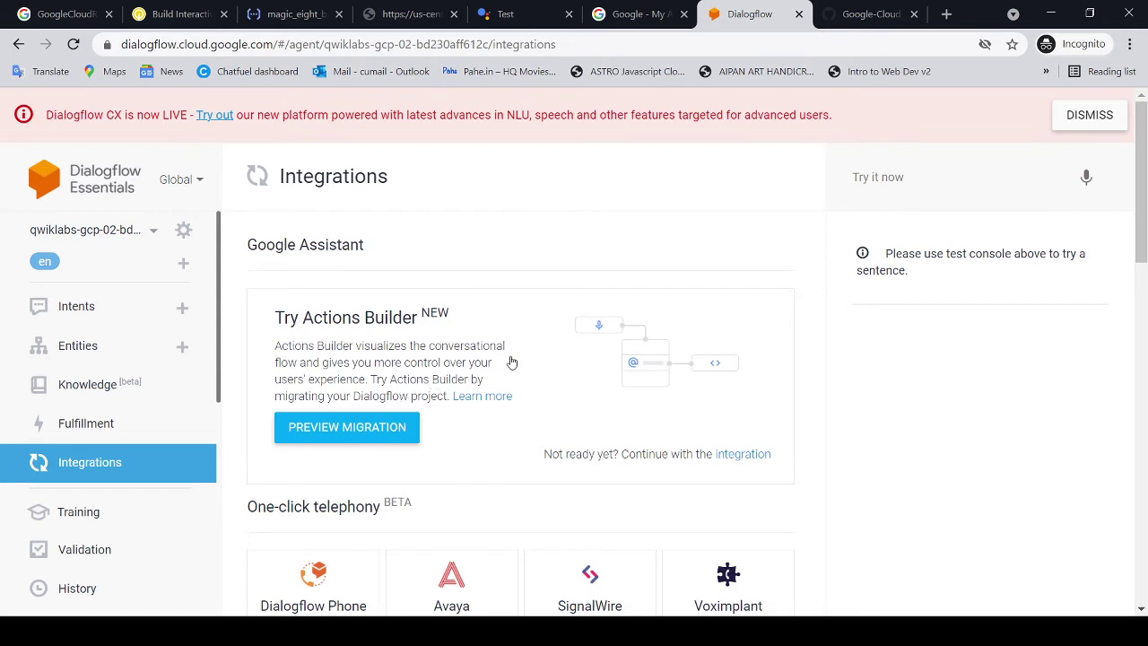
pyautogui.click(100, 470)
# Recheck the guide's "talk to the magic eight ball" wording and look through Dialogflow's full list of integrations for a matching option
pyautogui.click(852, 22)
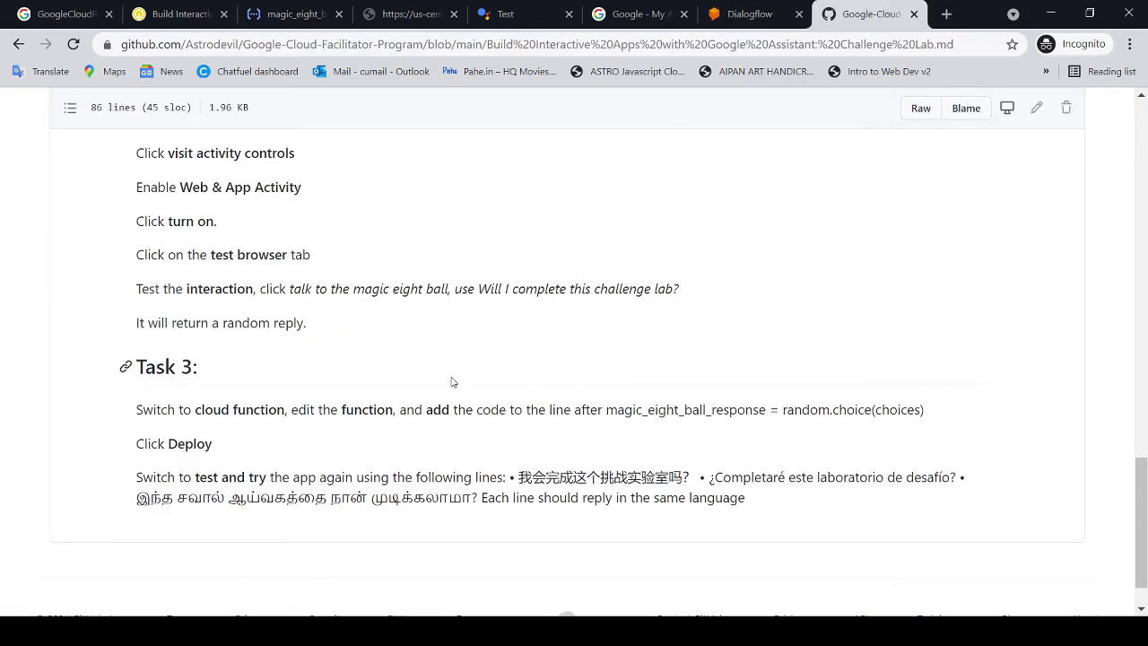
pyautogui.moveTo(257, 292); pyautogui.dragTo(679, 290)
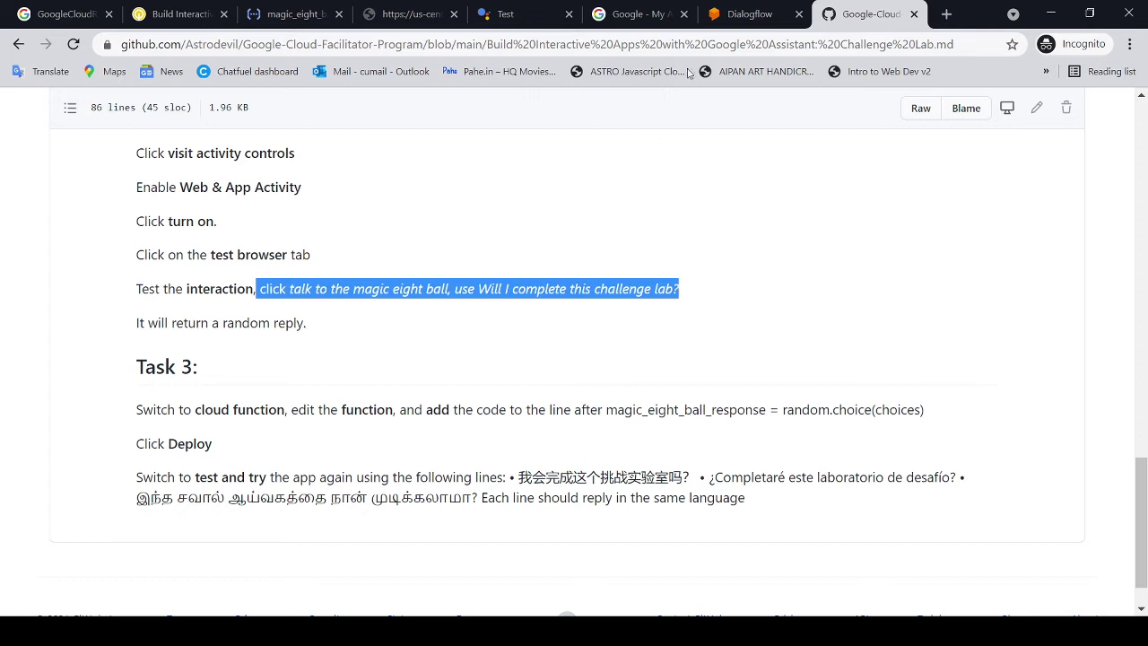
pyautogui.click(756, 20)
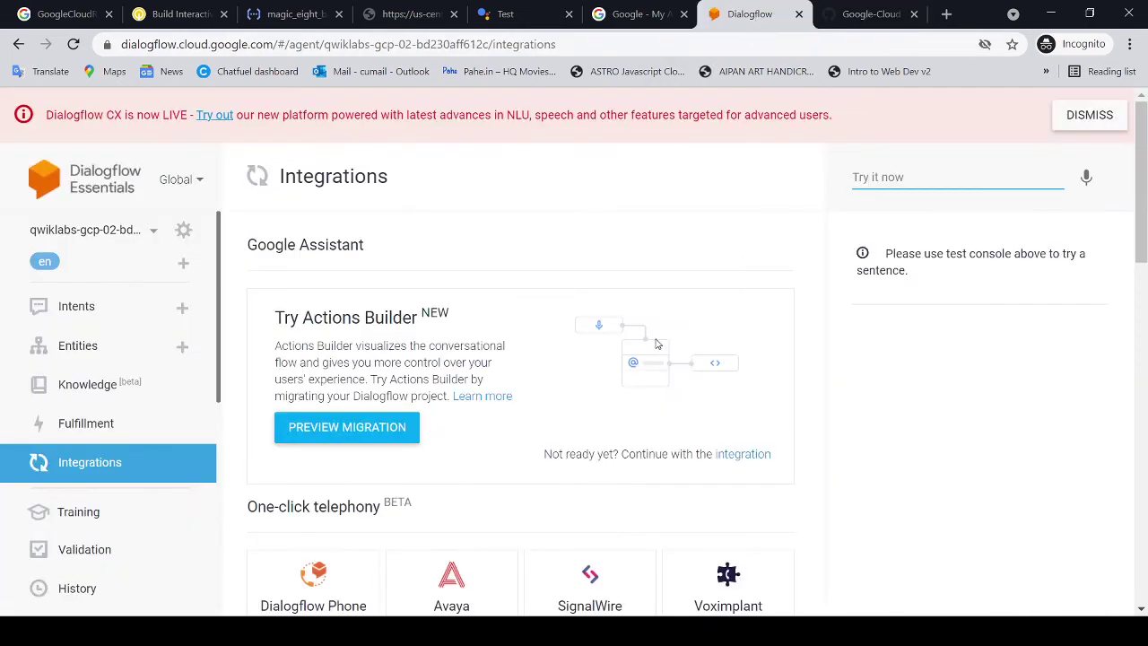
pyautogui.scroll(-6, 634, 394)
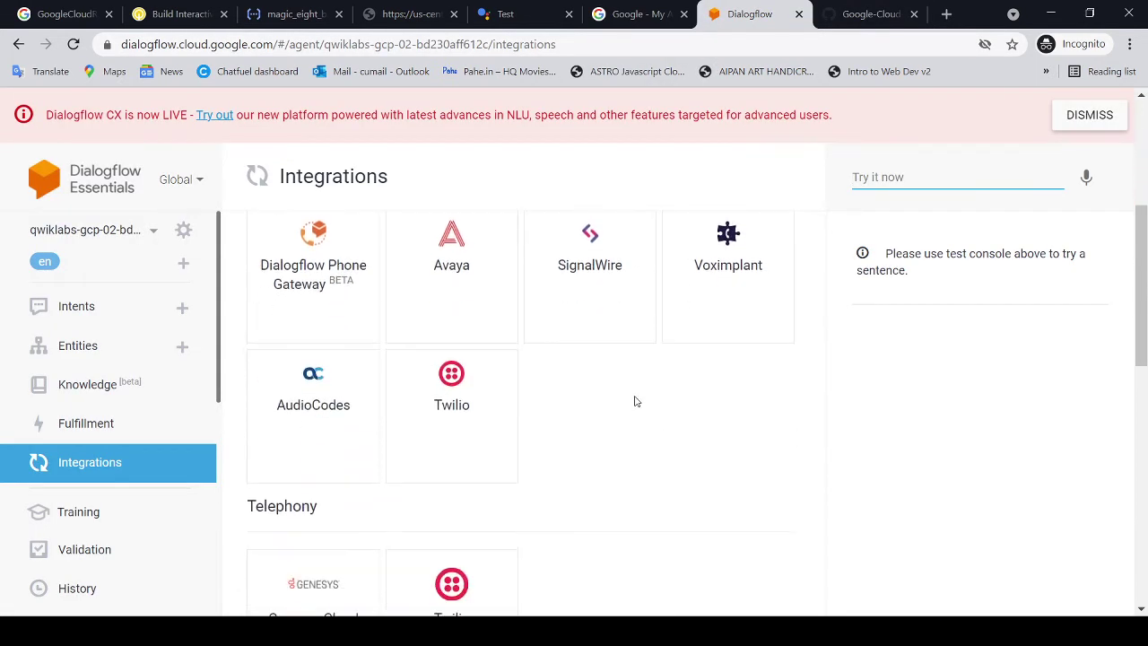
pyautogui.scroll(-6, 639, 386)
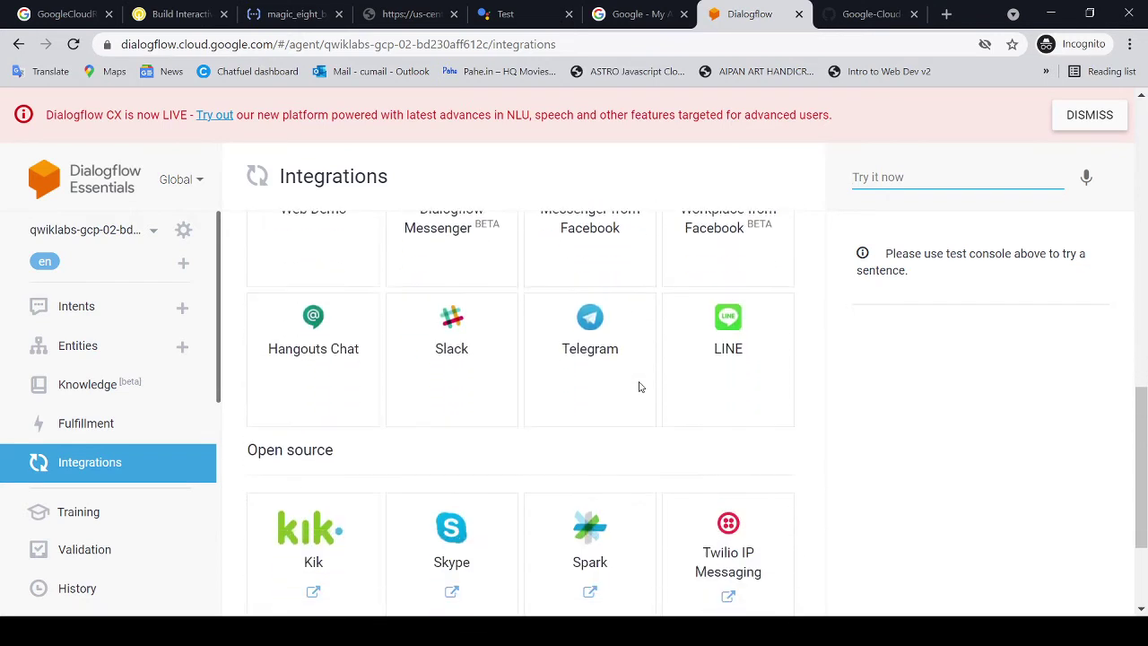
pyautogui.scroll(12, 639, 388)
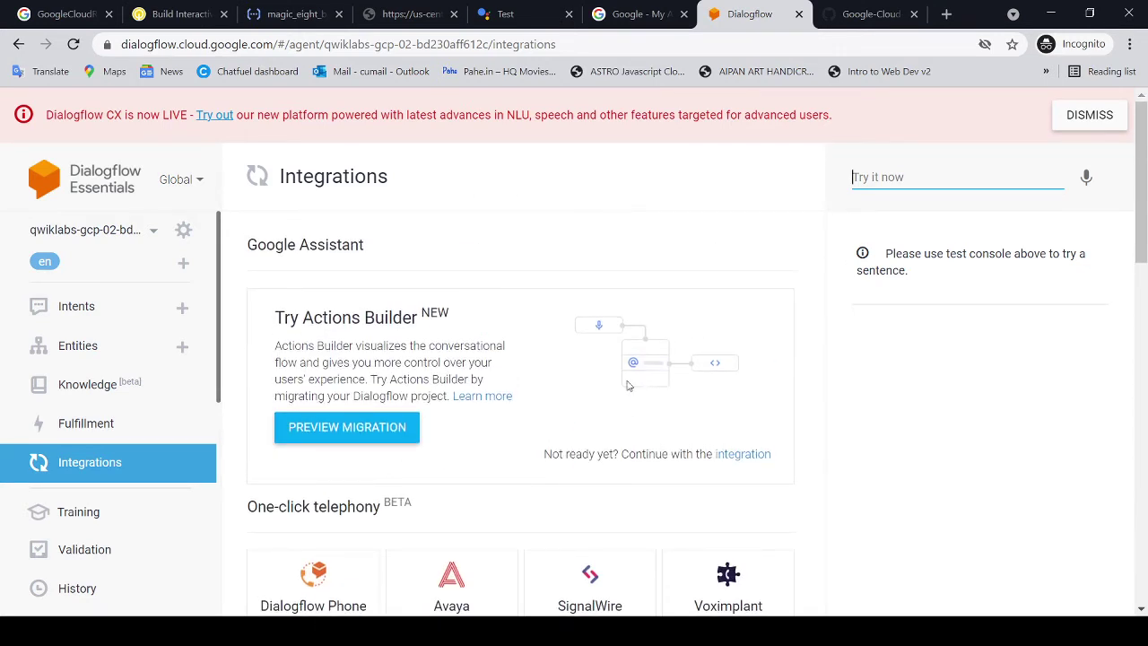
# Try to preview the Actions Builder migration from Dialogflow, and look over the Actions on Google support page
pyautogui.click(390, 422)
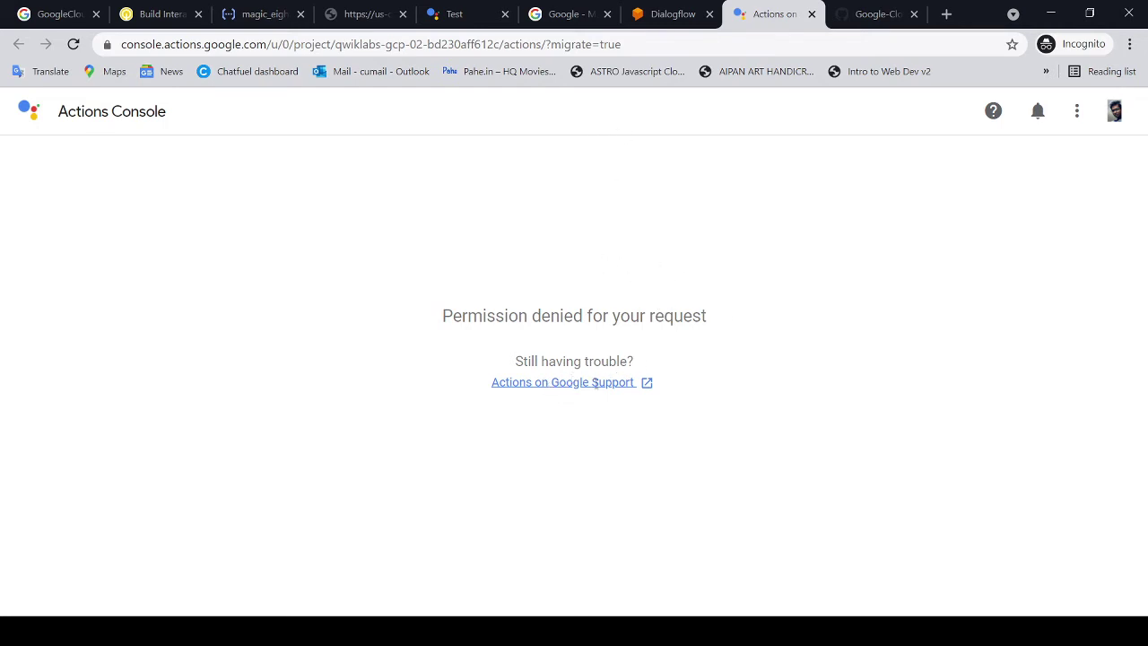
pyautogui.click(645, 382)
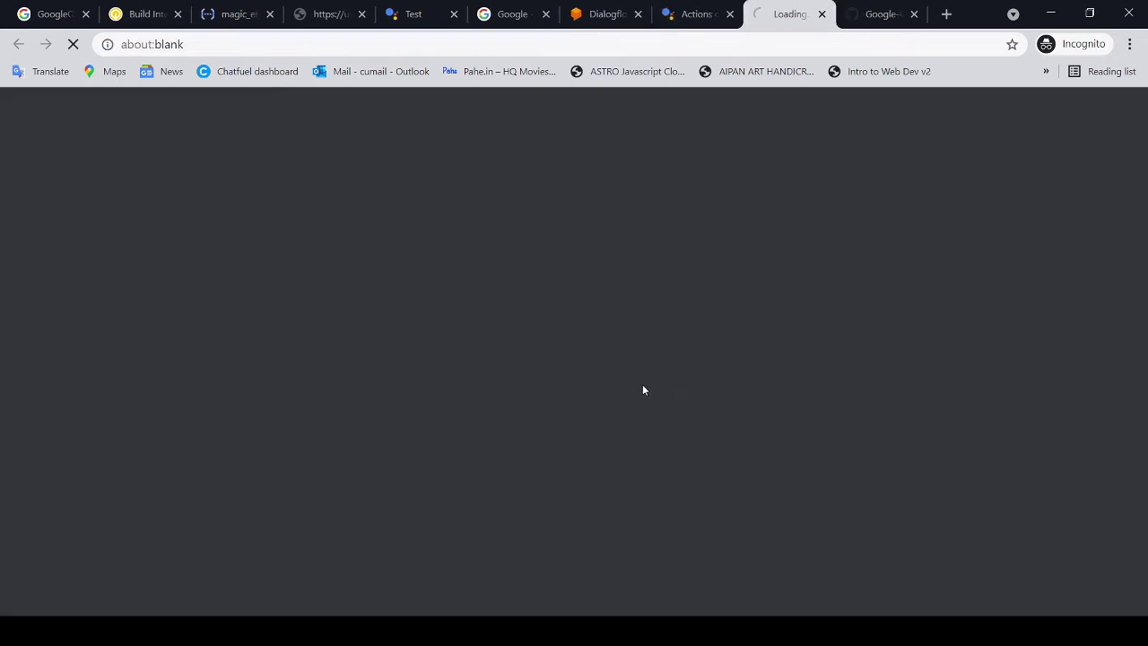
pyautogui.scroll(-4, 620, 277)
pyautogui.scroll(-4, 619, 277)
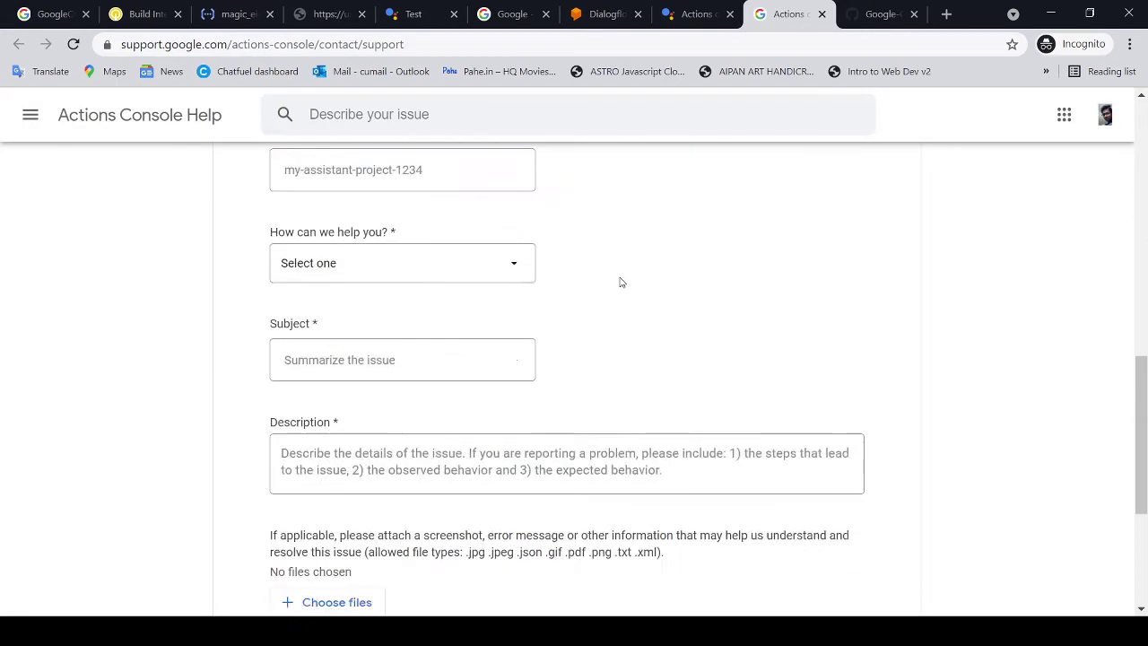
pyautogui.scroll(9, 619, 281)
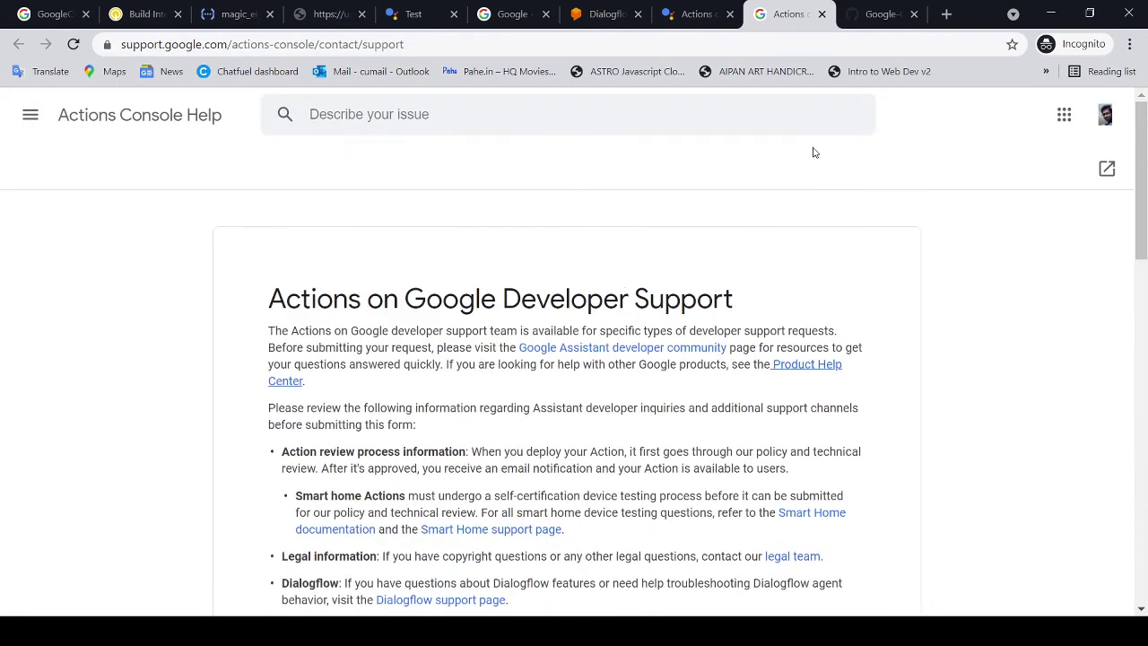
pyautogui.click(821, 13)
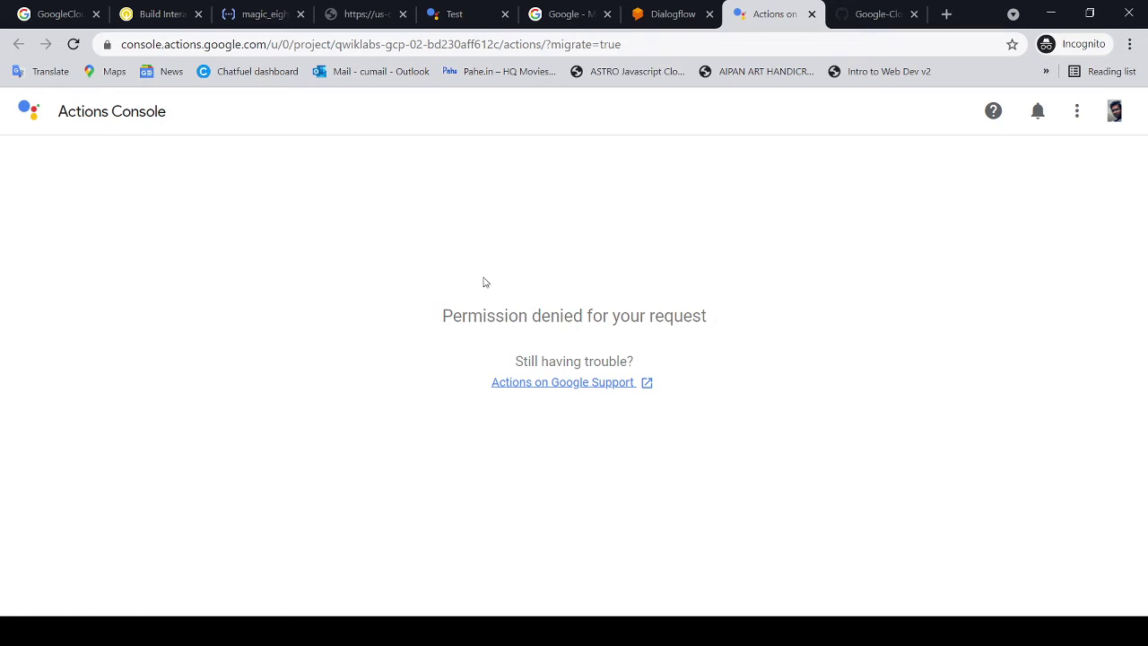
# Switch the Actions Console to the student lab account, close the page of the other account, and check the project list
pyautogui.click(1113, 111)
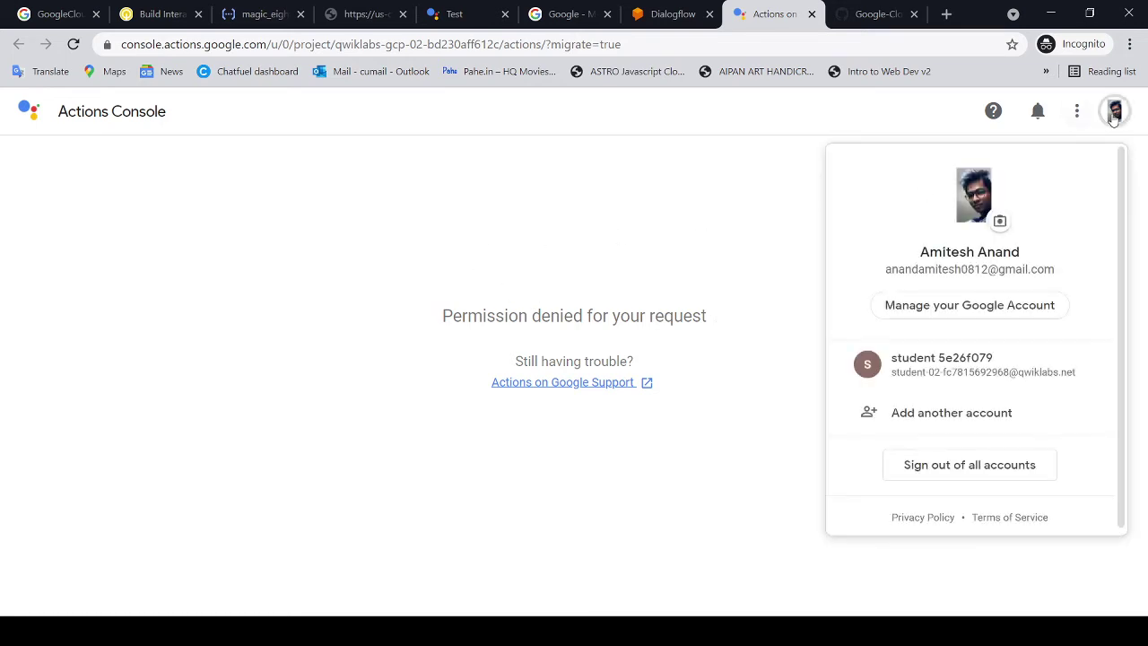
pyautogui.click(958, 368)
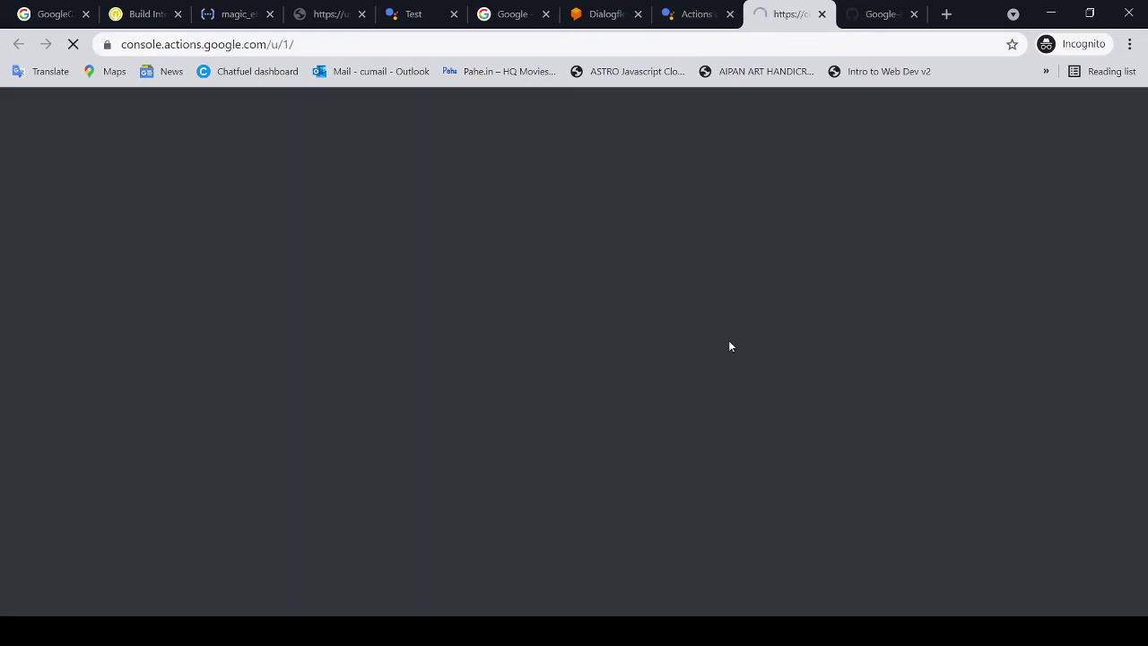
pyautogui.click(705, 23)
pyautogui.click(730, 14)
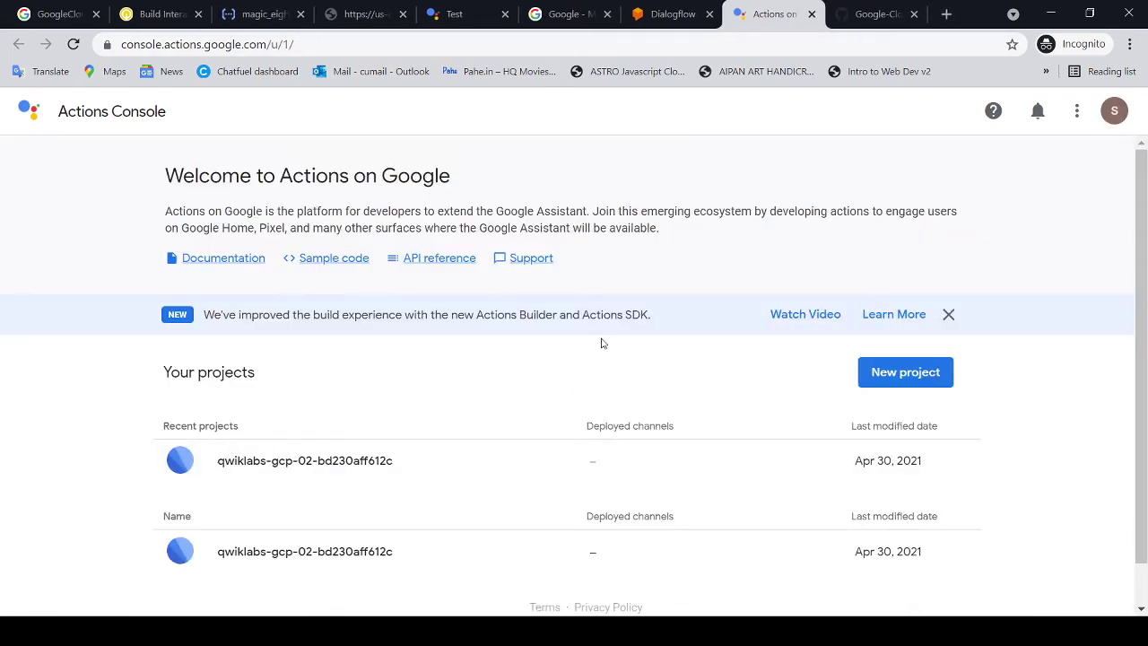
pyautogui.scroll(-1, 656, 410)
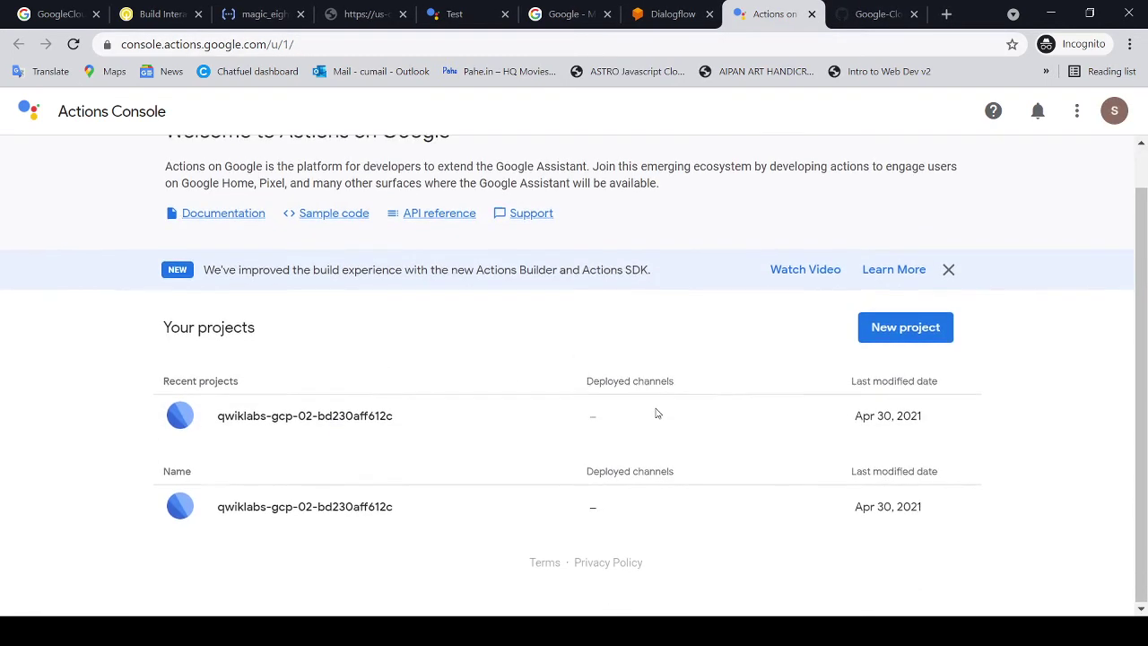
pyautogui.scroll(1, 655, 413)
pyautogui.scroll(-1, 655, 412)
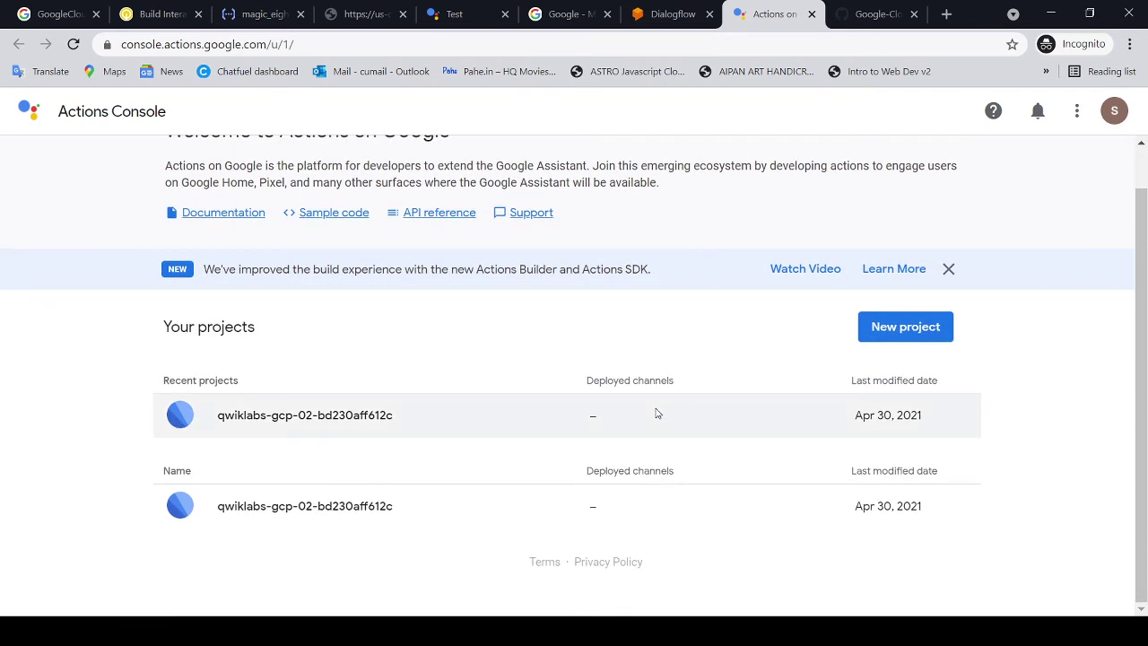
pyautogui.scroll(1, 656, 412)
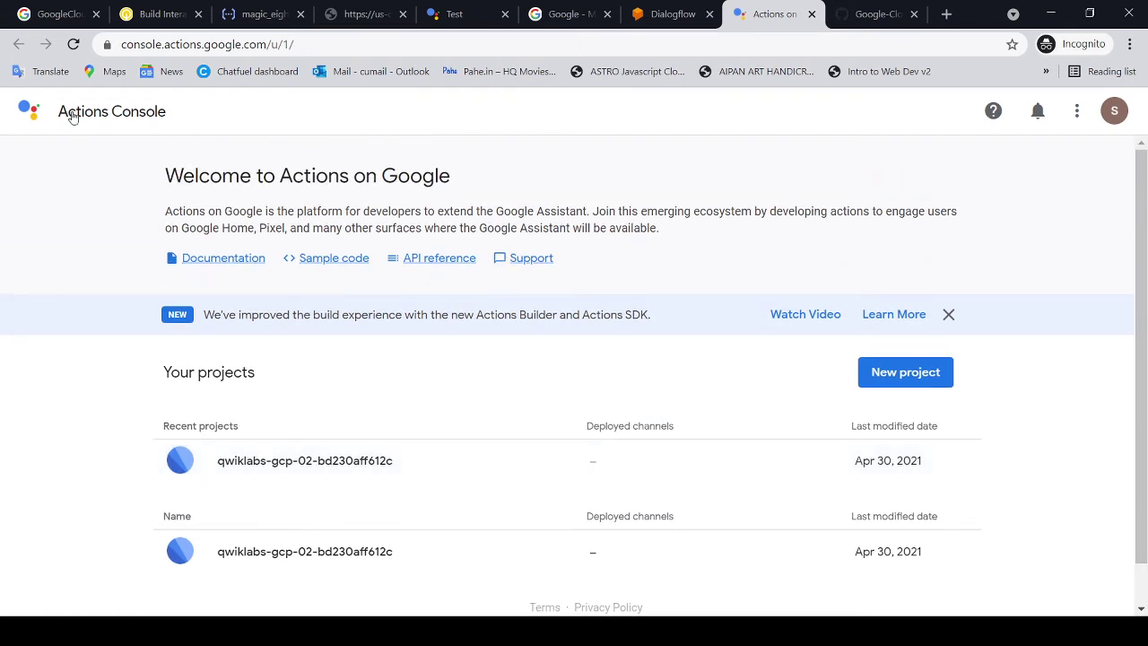
# Return to the lab project's Actions Console simulator and reload it so the test input loads
pyautogui.click(459, 16)
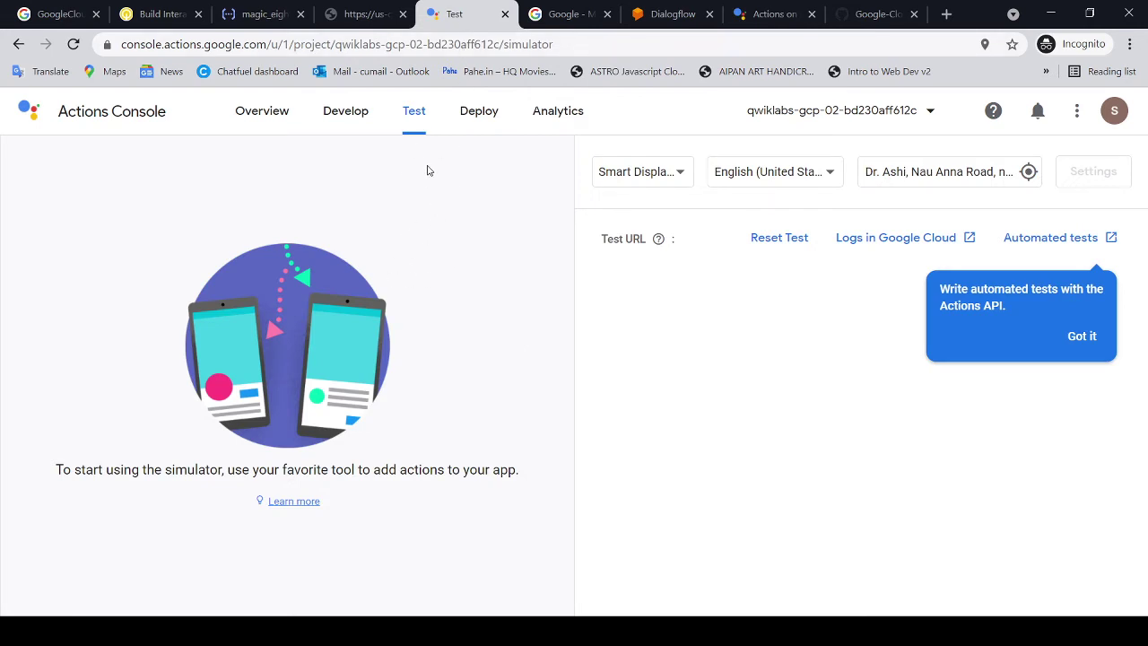
pyautogui.click(73, 44)
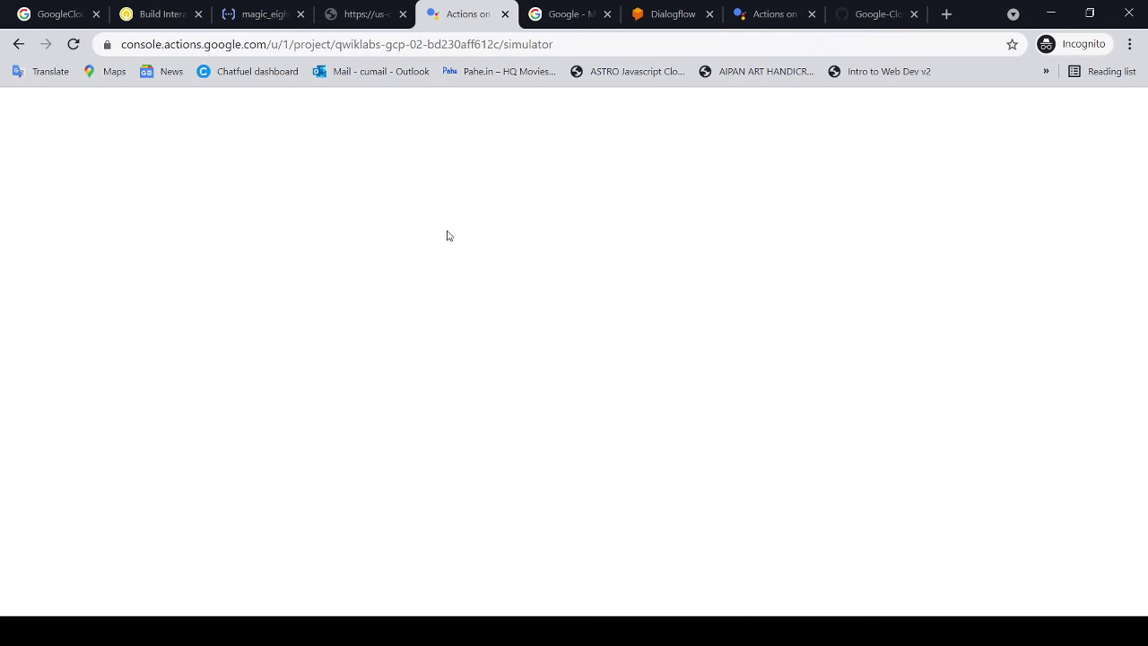
pyautogui.click(74, 44)
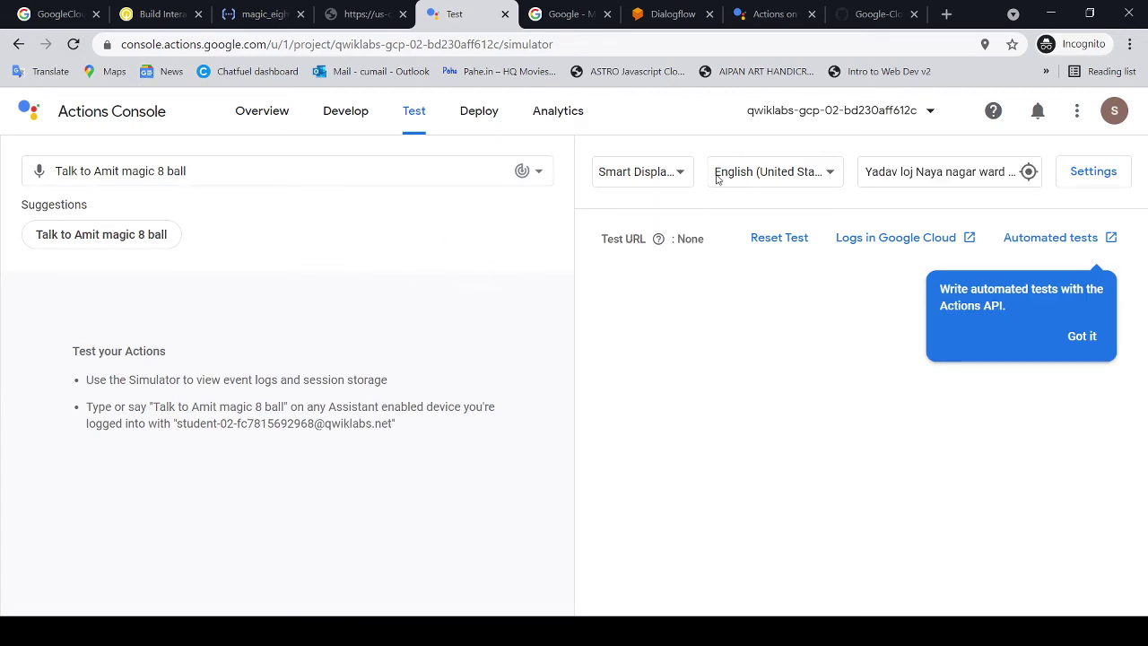
# Check the guide's invocation phrase on GitHub and start the magic 8 ball conversation in the simulator with the suggested phrase
pyautogui.click(871, 14)
pyautogui.click(585, 339)
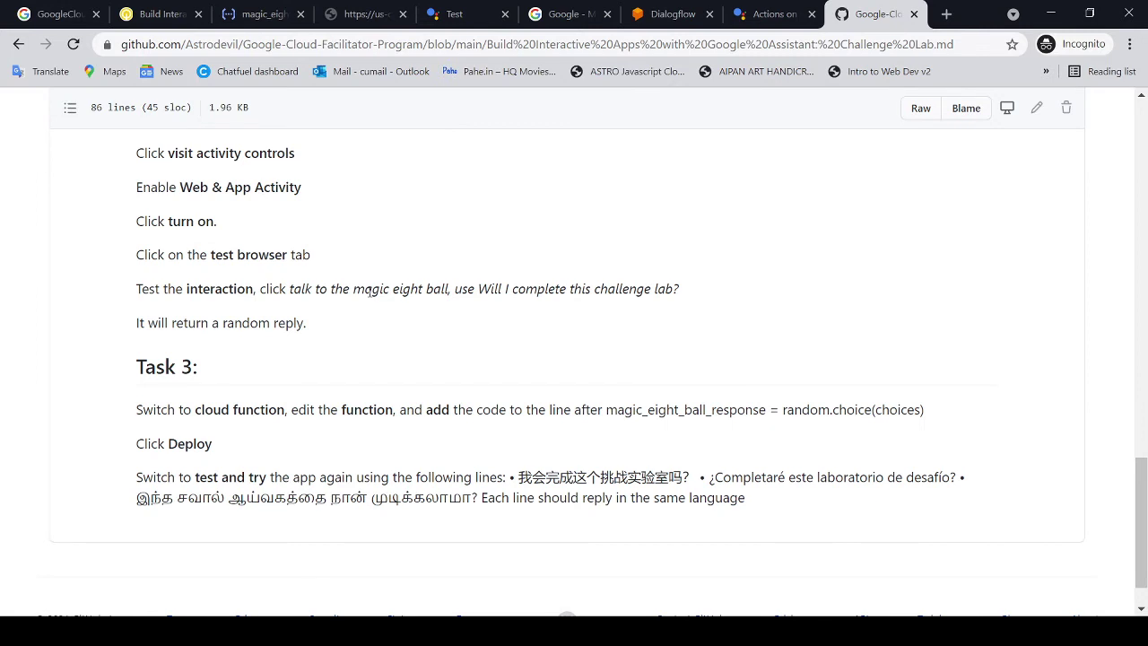
pyautogui.click(466, 20)
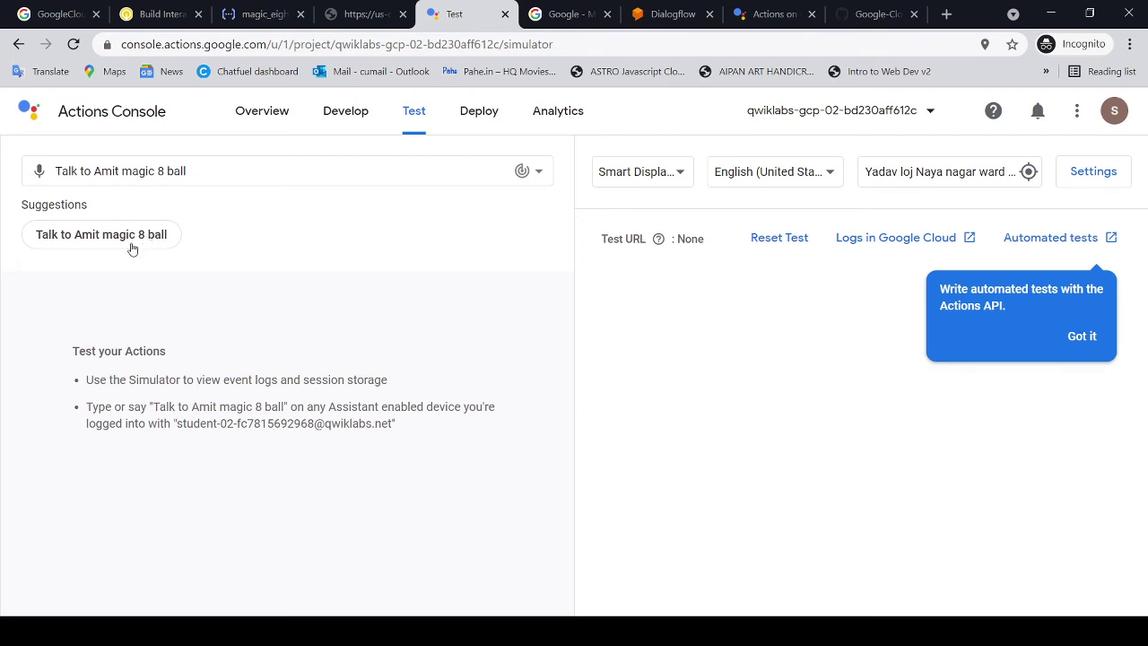
pyautogui.click(878, 16)
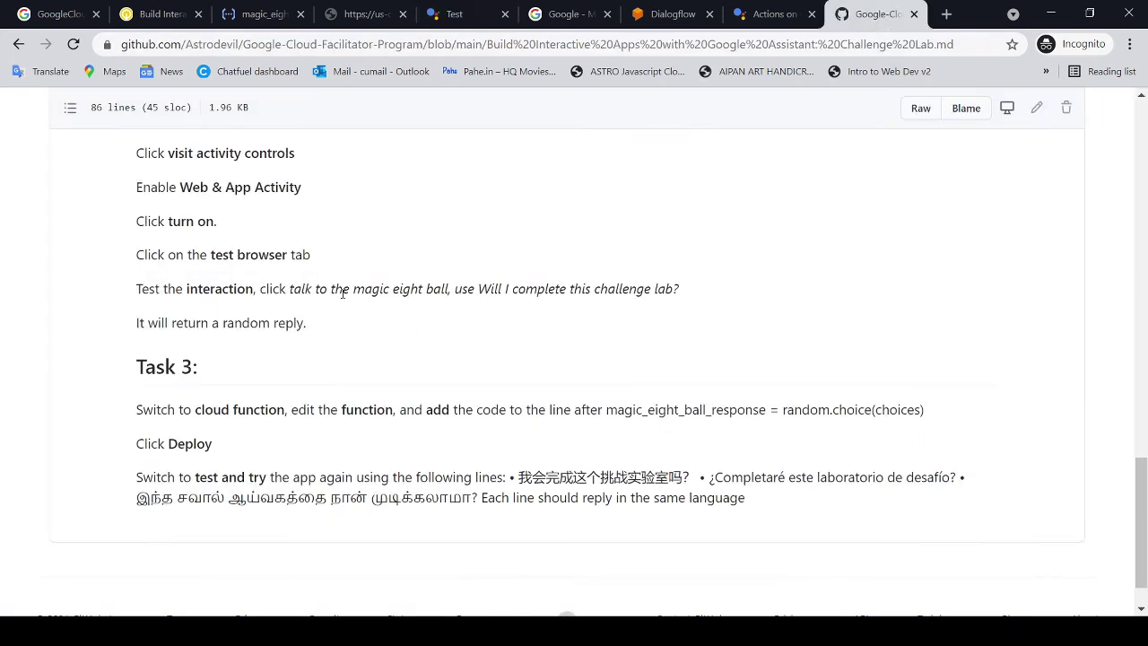
pyautogui.moveTo(301, 289); pyautogui.dragTo(429, 296)
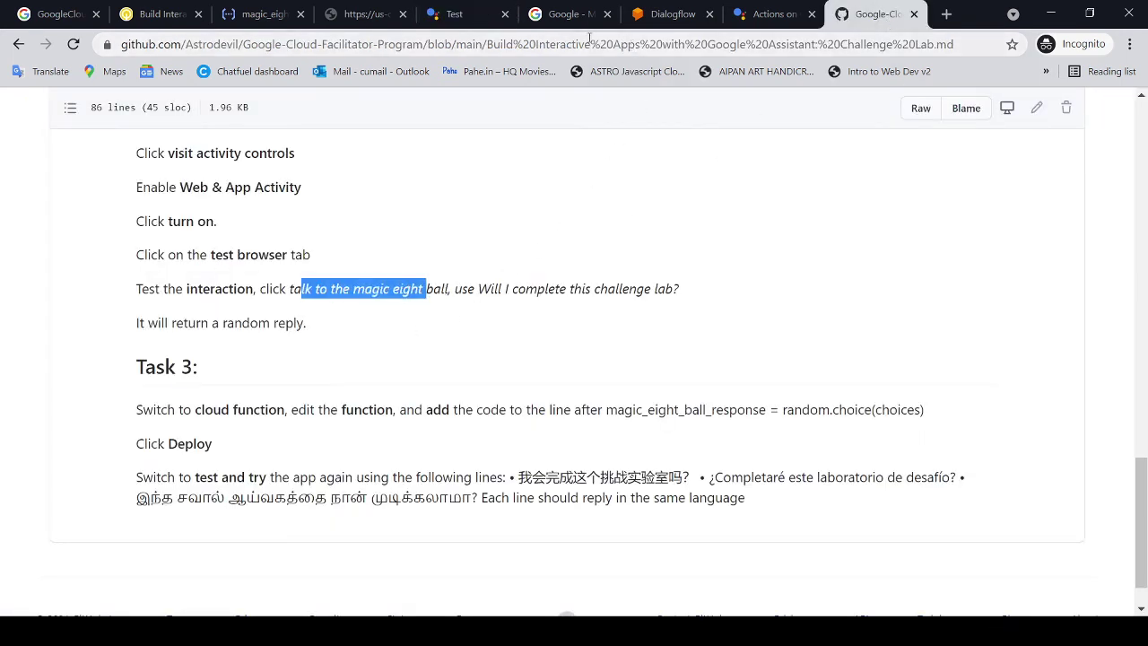
pyautogui.click(457, 14)
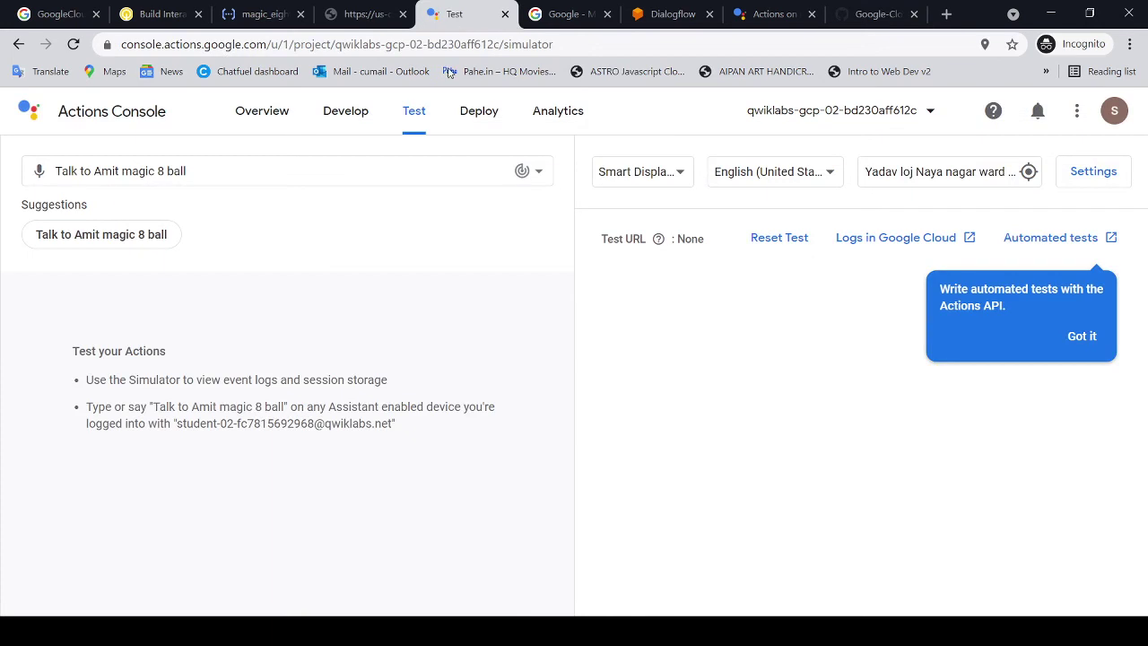
pyautogui.click(161, 236)
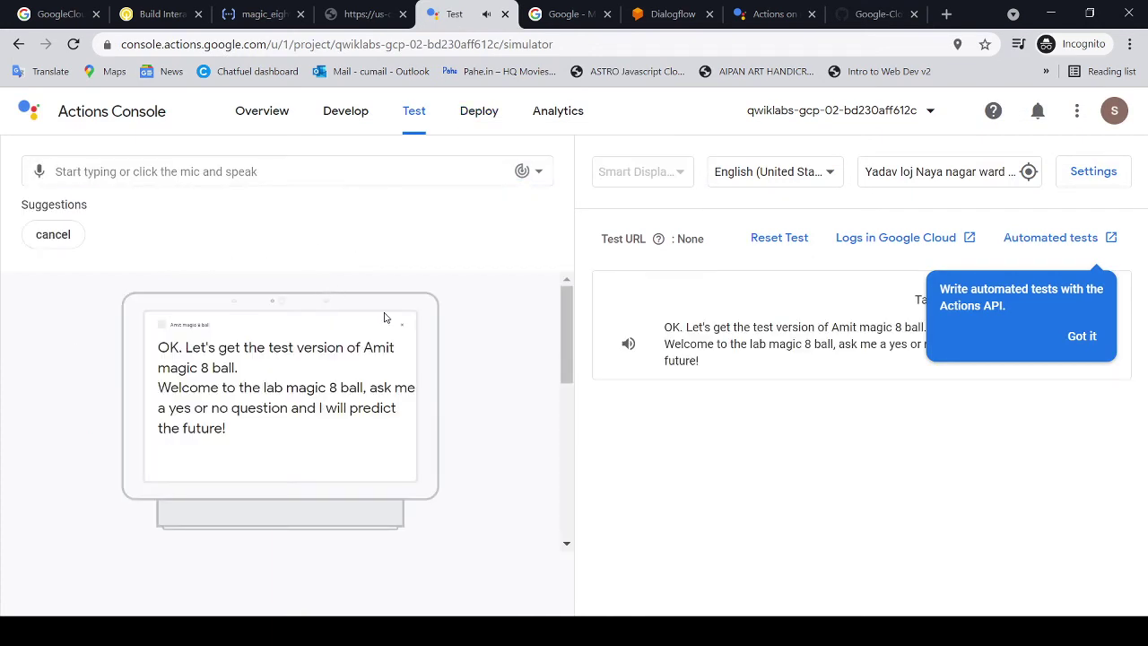
# Copy "Will I complete this challenge lab?" from the GitHub guide and submit it to the magic 8 ball in the simulator
pyautogui.click(883, 22)
pyautogui.click(541, 305)
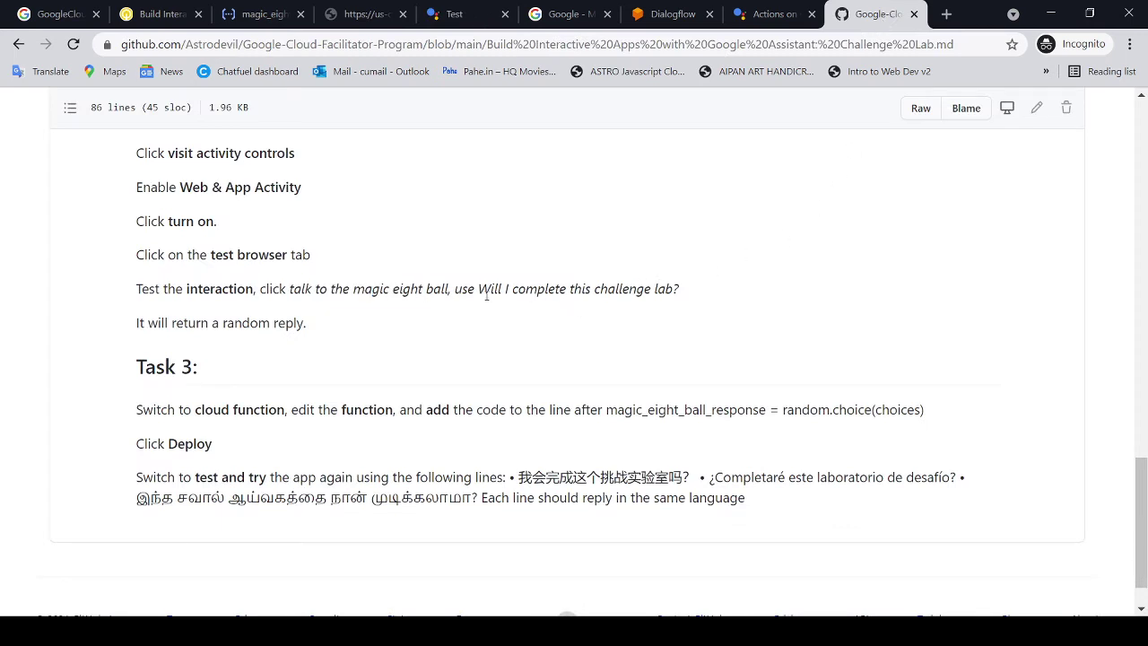
pyautogui.moveTo(489, 289); pyautogui.dragTo(686, 299)
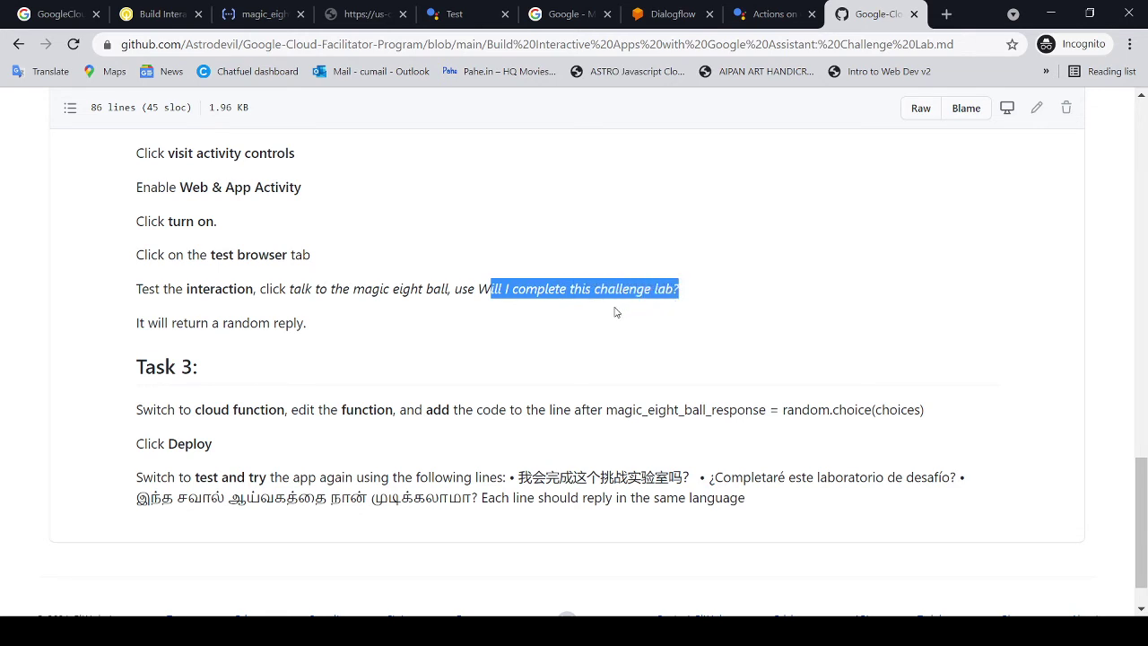
pyautogui.click(558, 294)
pyautogui.moveTo(480, 289); pyautogui.dragTo(691, 299)
pyautogui.hotkey('ctrl', 'c')
pyautogui.click(490, 25)
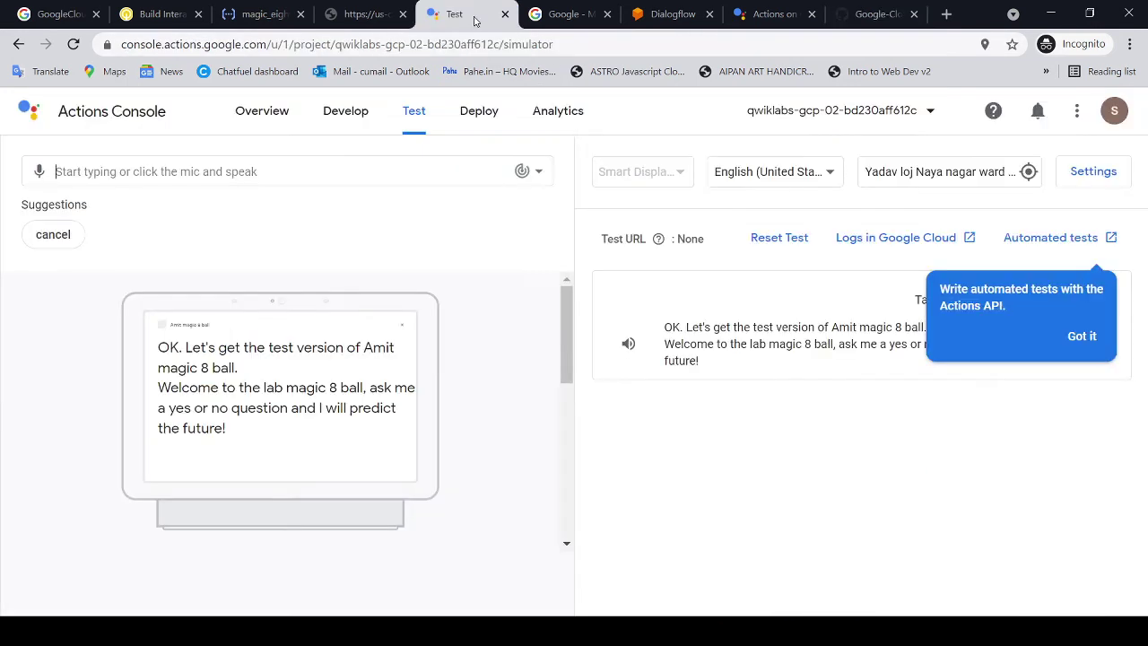
pyautogui.click(304, 173)
pyautogui.hotkey('ctrl', 'v')
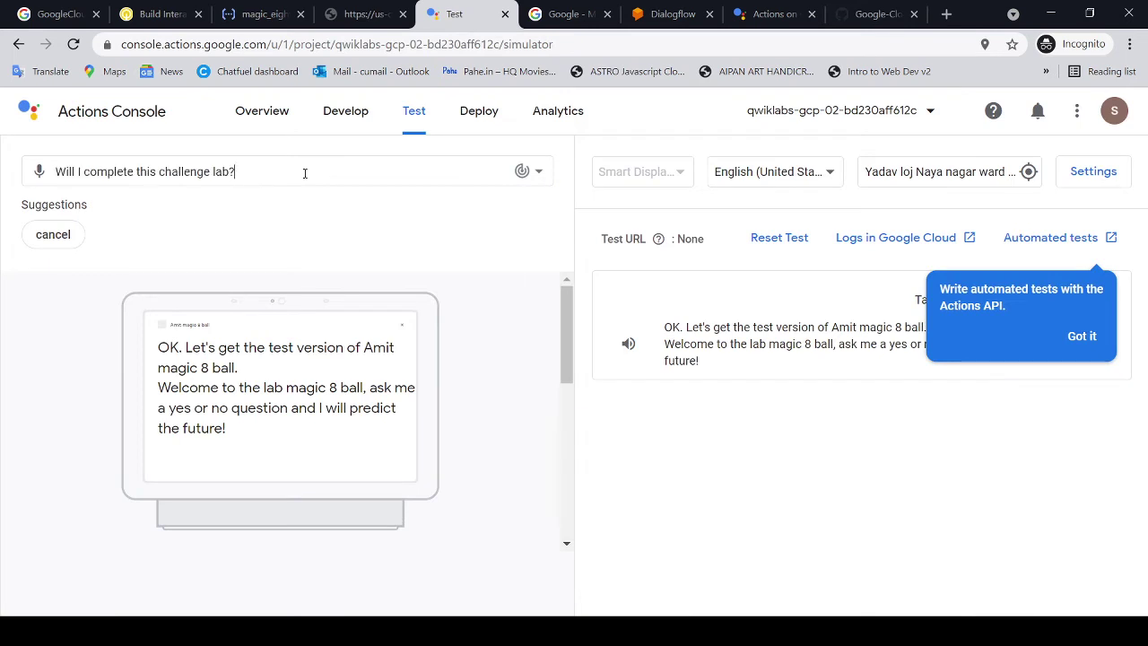
pyautogui.press('Return')
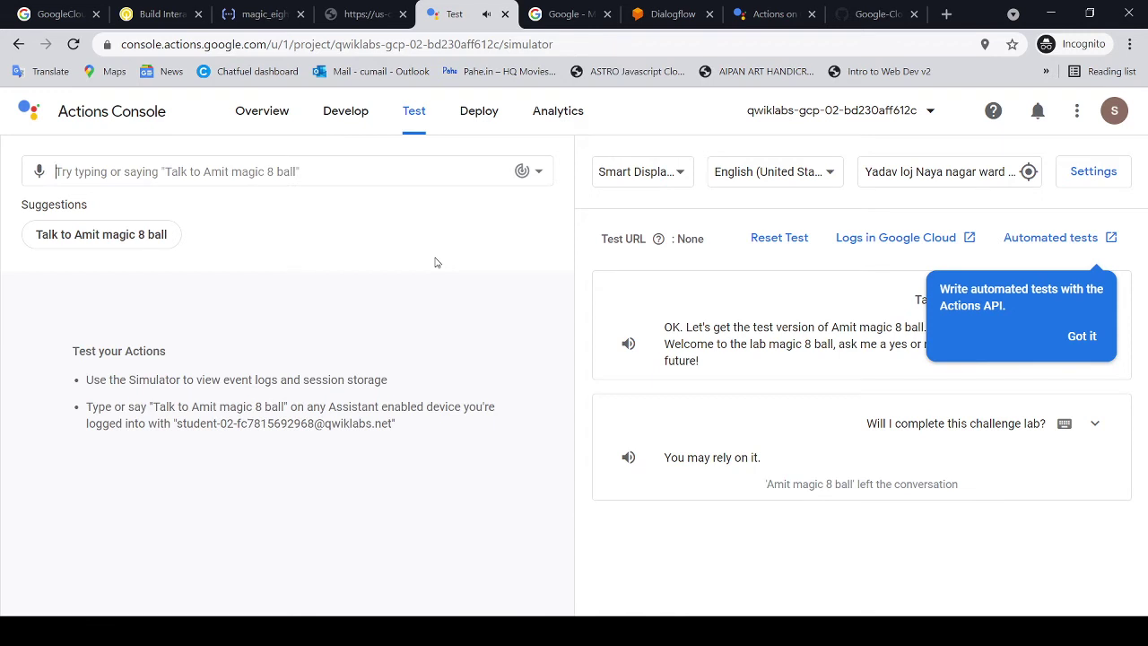
# Review the end of Task 2 in the GitHub guide and check the lab progress for "Magic 8 Ball answers any question"
pyautogui.click(848, 28)
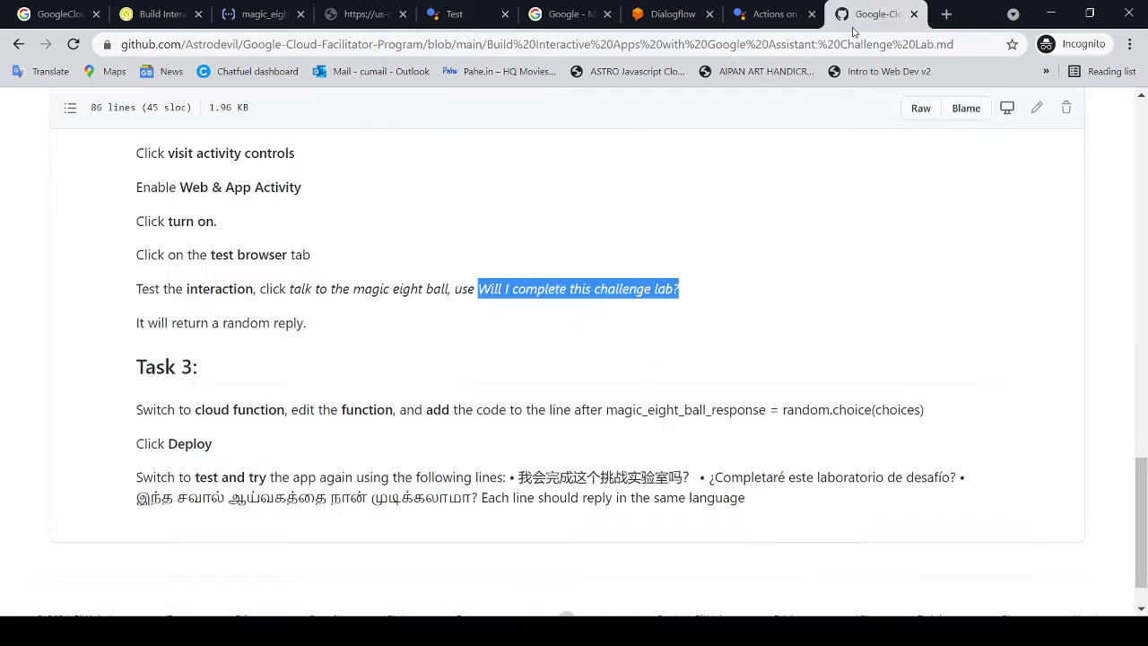
pyautogui.moveTo(148, 325); pyautogui.dragTo(287, 348)
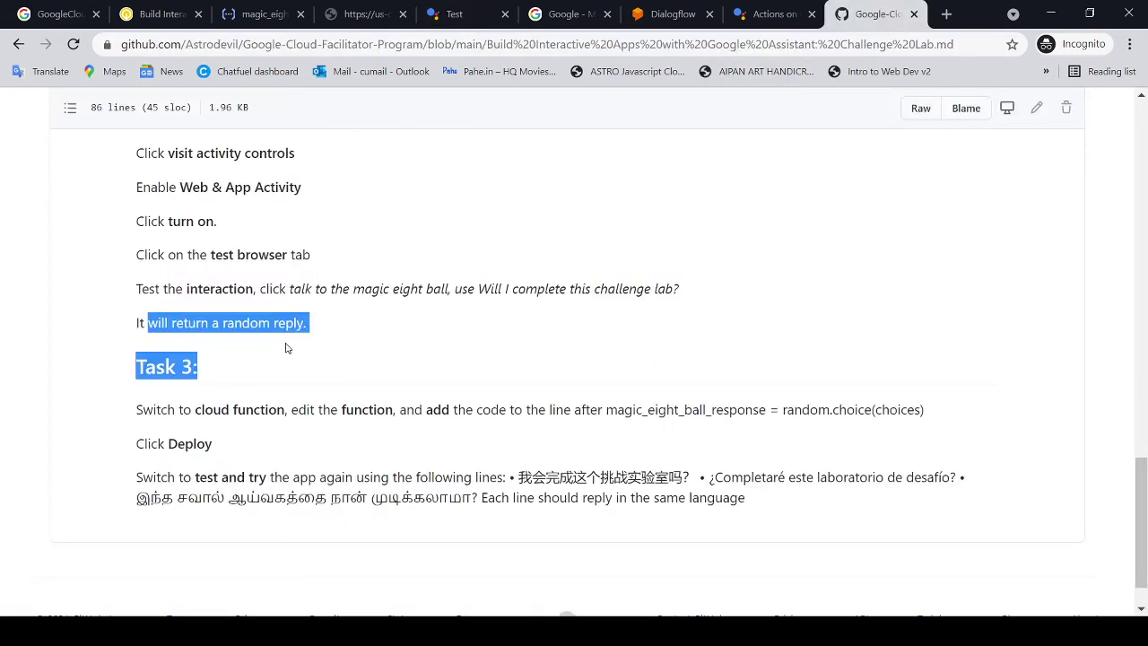
pyautogui.click(347, 333)
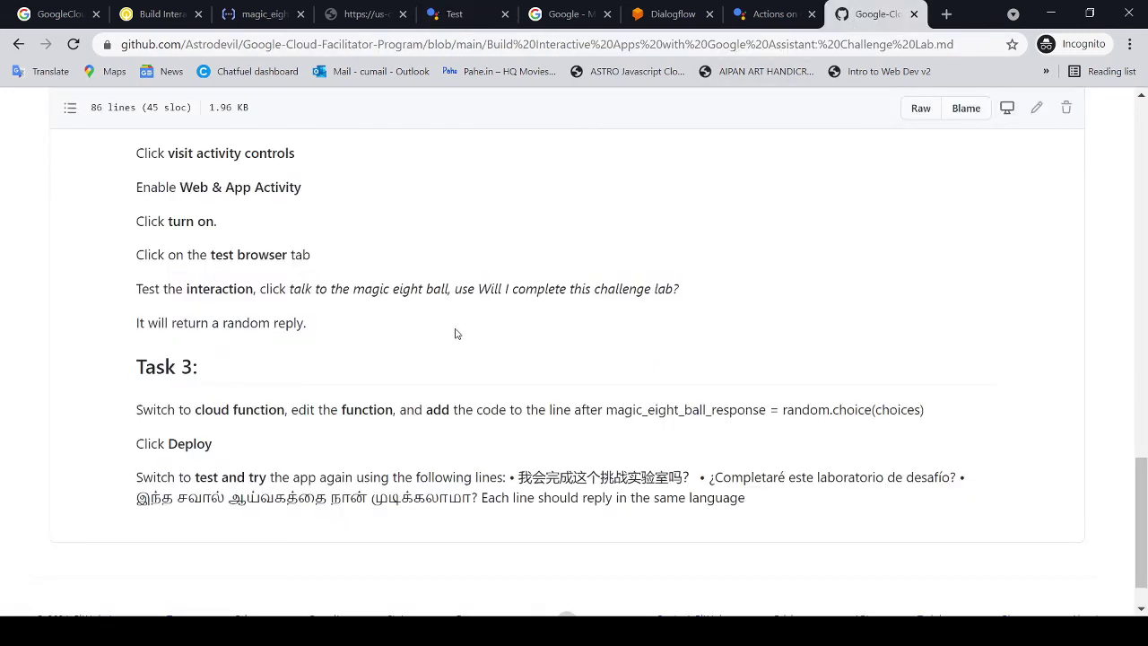
pyautogui.click(168, 16)
pyautogui.scroll(-2, 637, 376)
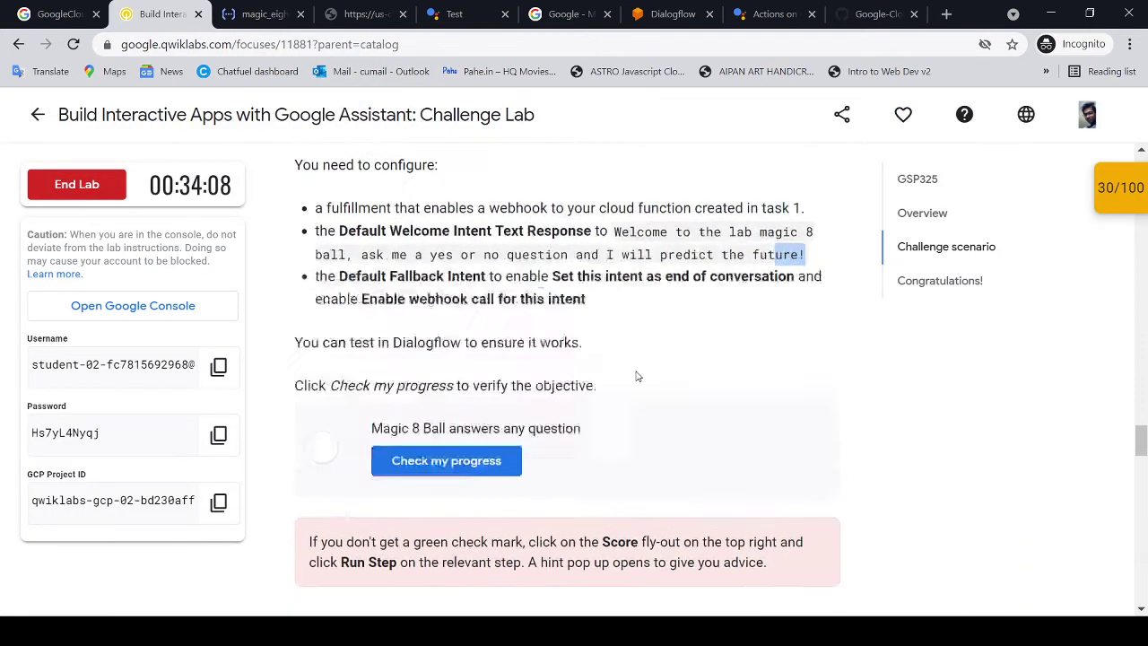
pyautogui.click(485, 392)
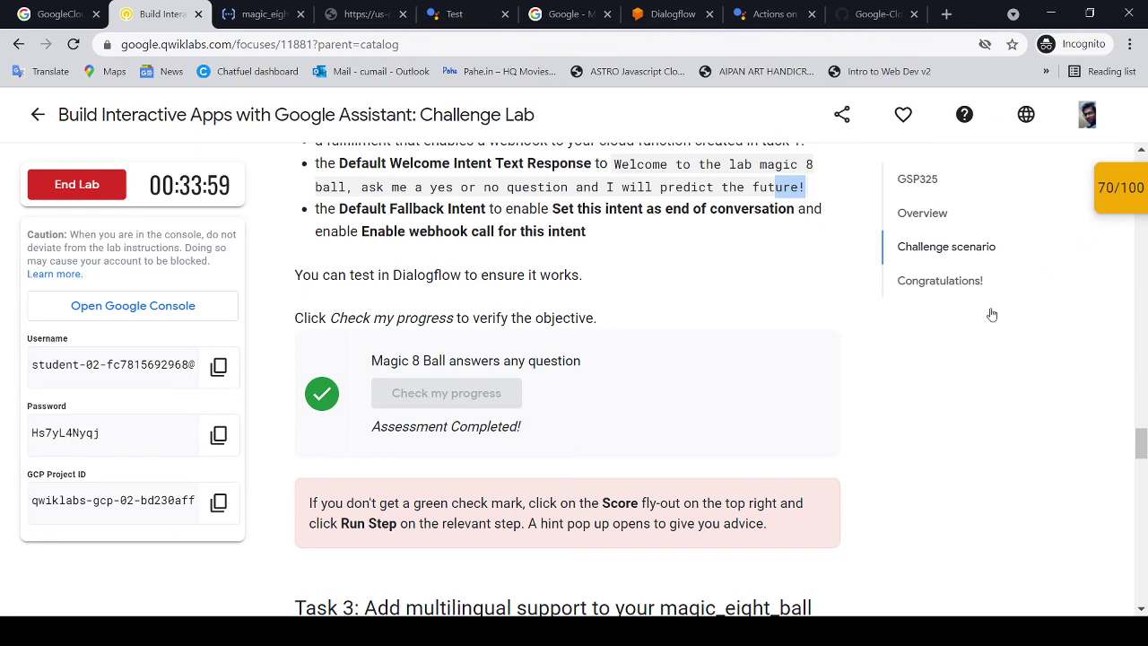
# Read the Task 3 multilingual support instructions on the lab page and in the GitHub guide
pyautogui.scroll(-3, 706, 390)
pyautogui.moveTo(377, 353); pyautogui.dragTo(708, 374)
pyautogui.scroll(-2, 670, 370)
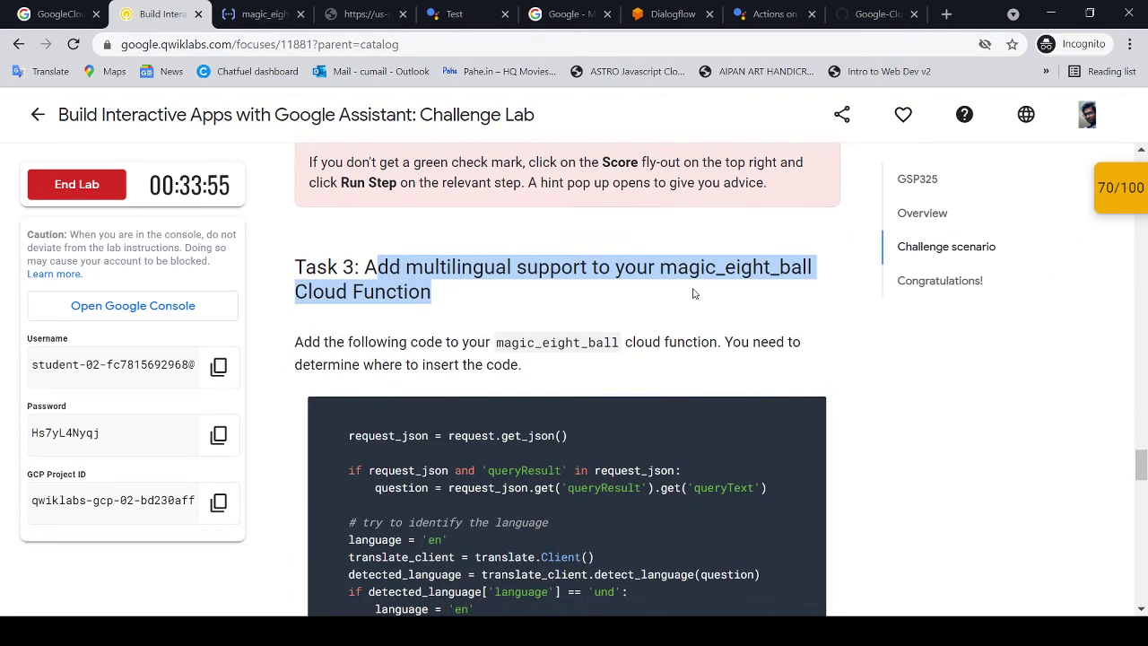
pyautogui.click(874, 15)
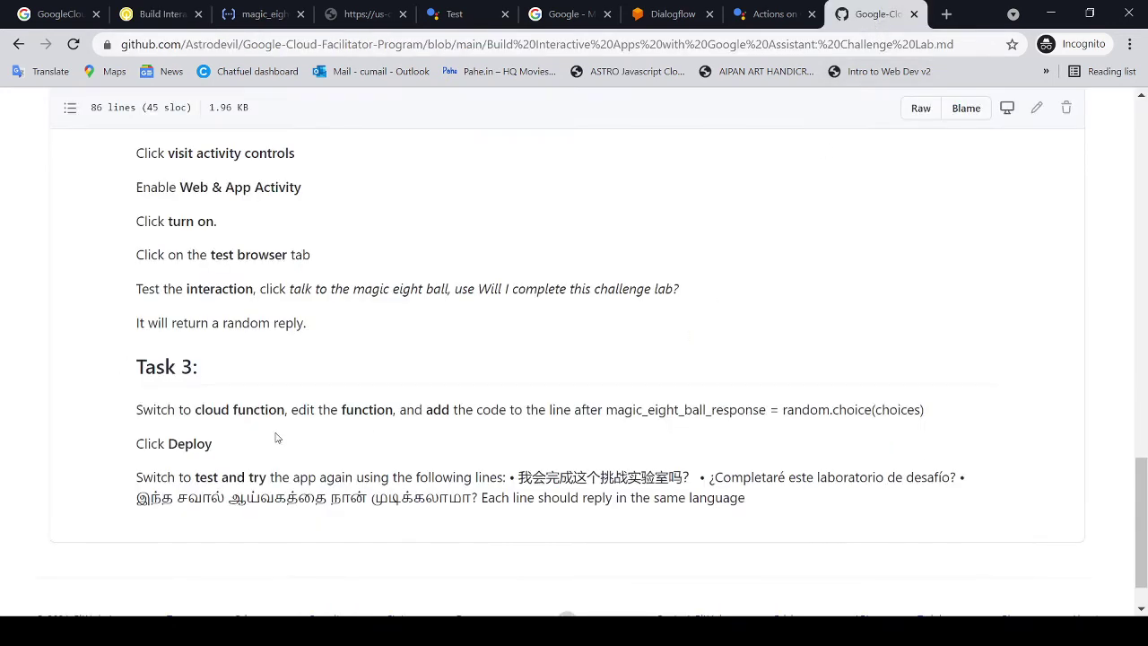
pyautogui.moveTo(191, 409); pyautogui.dragTo(915, 411)
pyautogui.click(610, 395)
pyautogui.moveTo(141, 443); pyautogui.dragTo(247, 448)
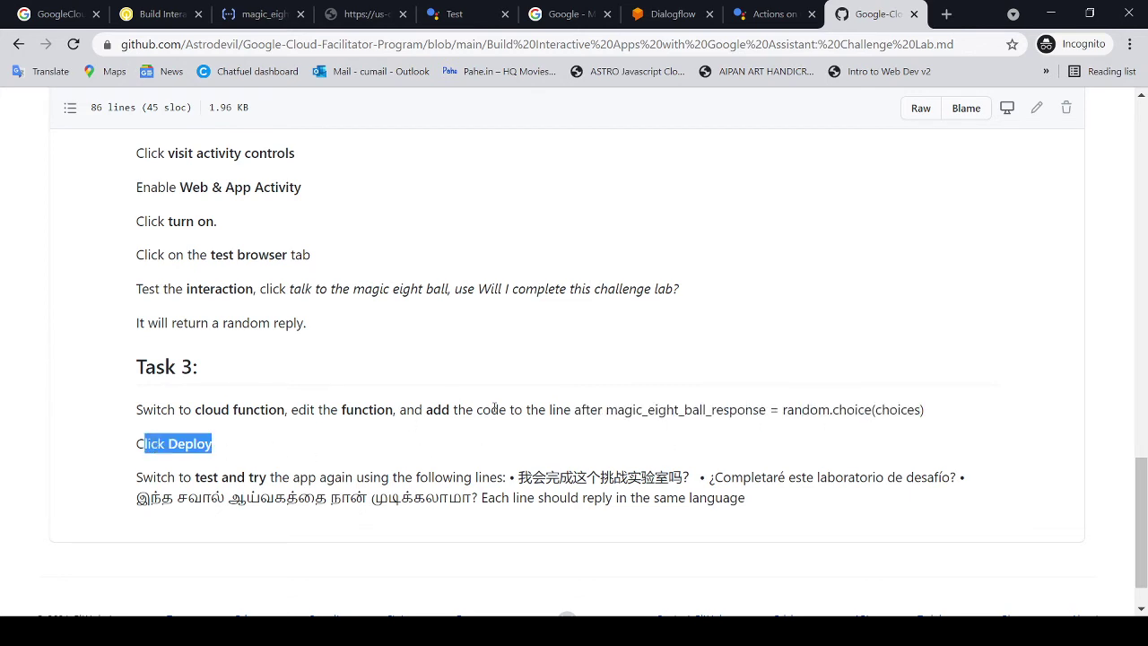
pyautogui.click(493, 408)
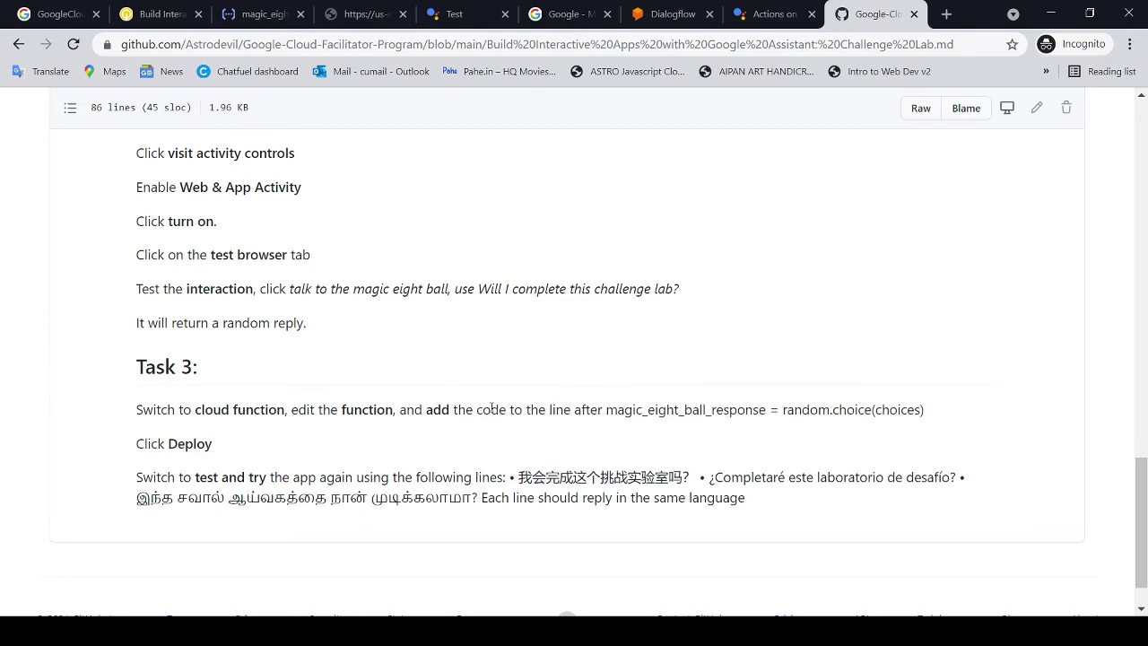
pyautogui.moveTo(182, 405); pyautogui.dragTo(437, 409)
# Open the magic_eight_ball function for editing in Cloud Functions and recheck the guide for where the added code goes
pyautogui.click(262, 15)
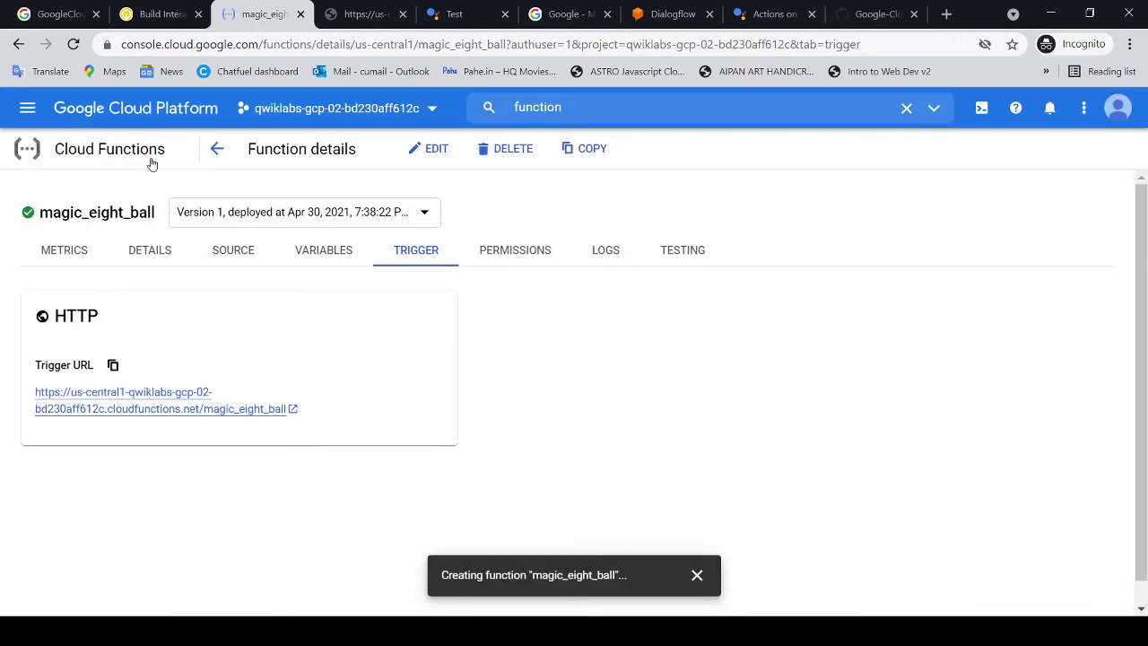
pyautogui.click(114, 149)
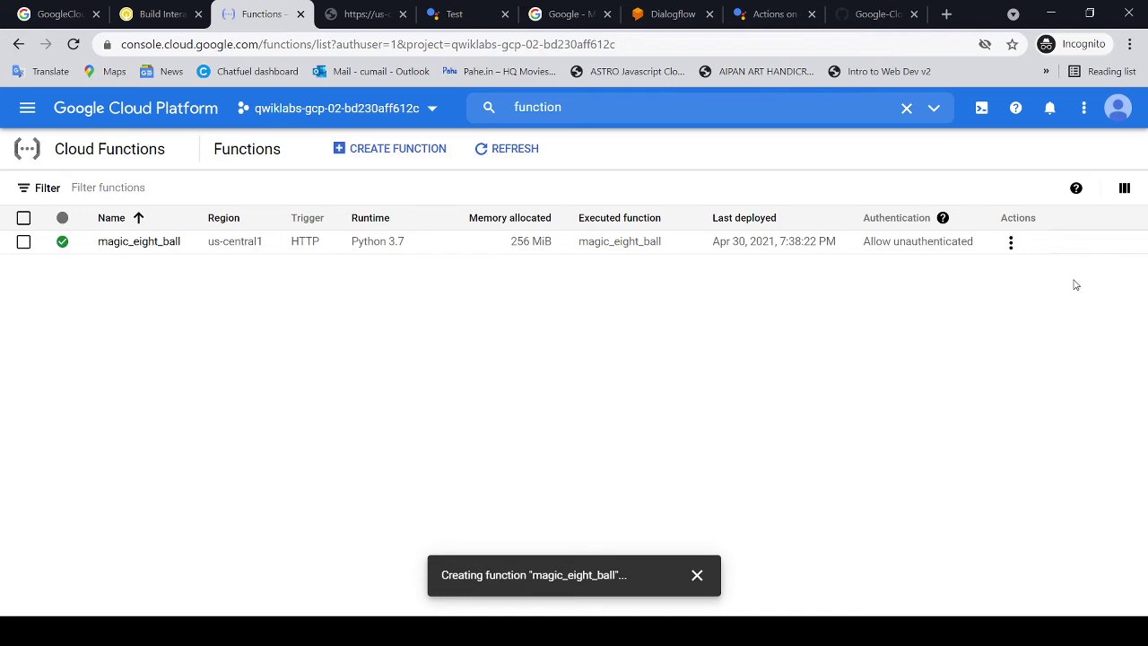
pyautogui.click(112, 247)
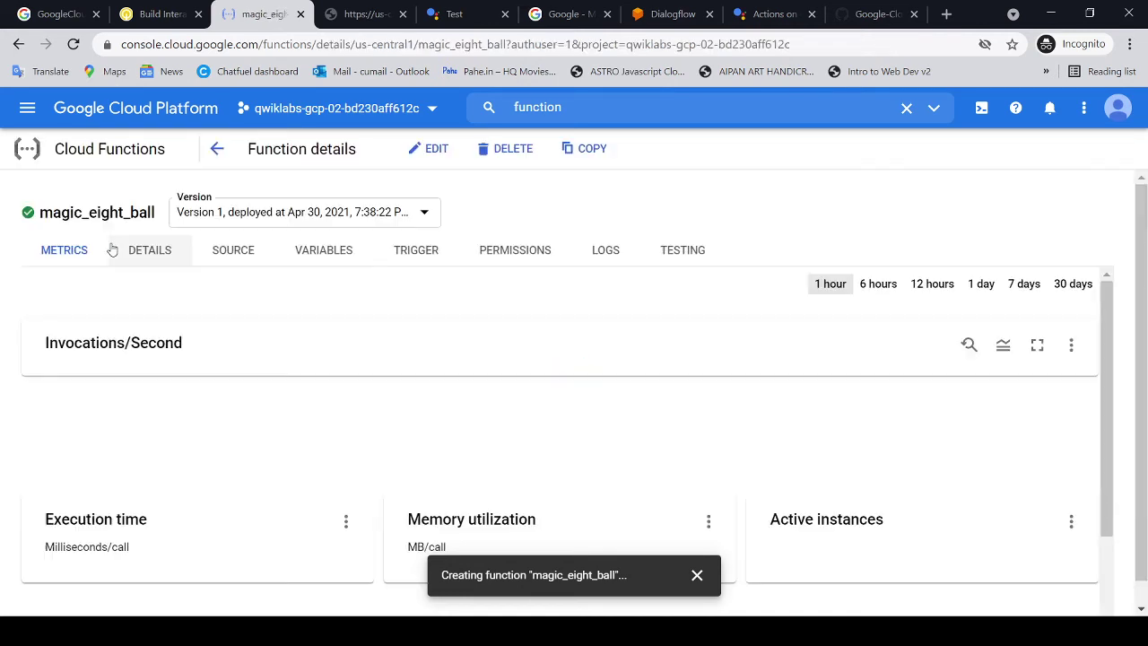
pyautogui.click(430, 153)
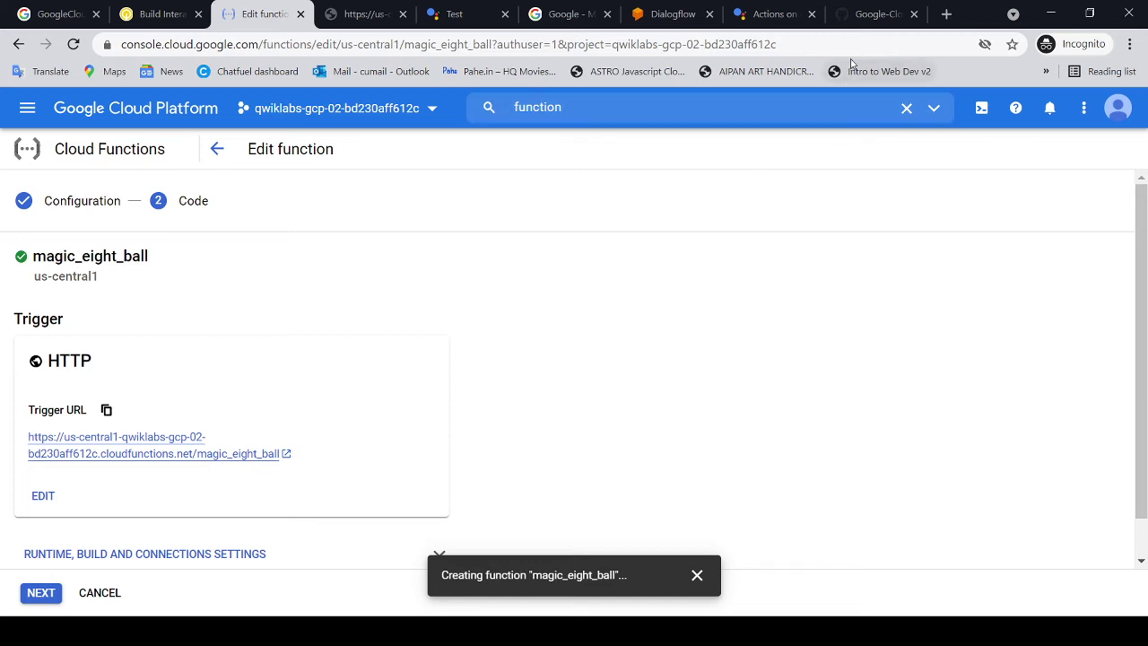
pyautogui.click(869, 18)
pyautogui.click(593, 403)
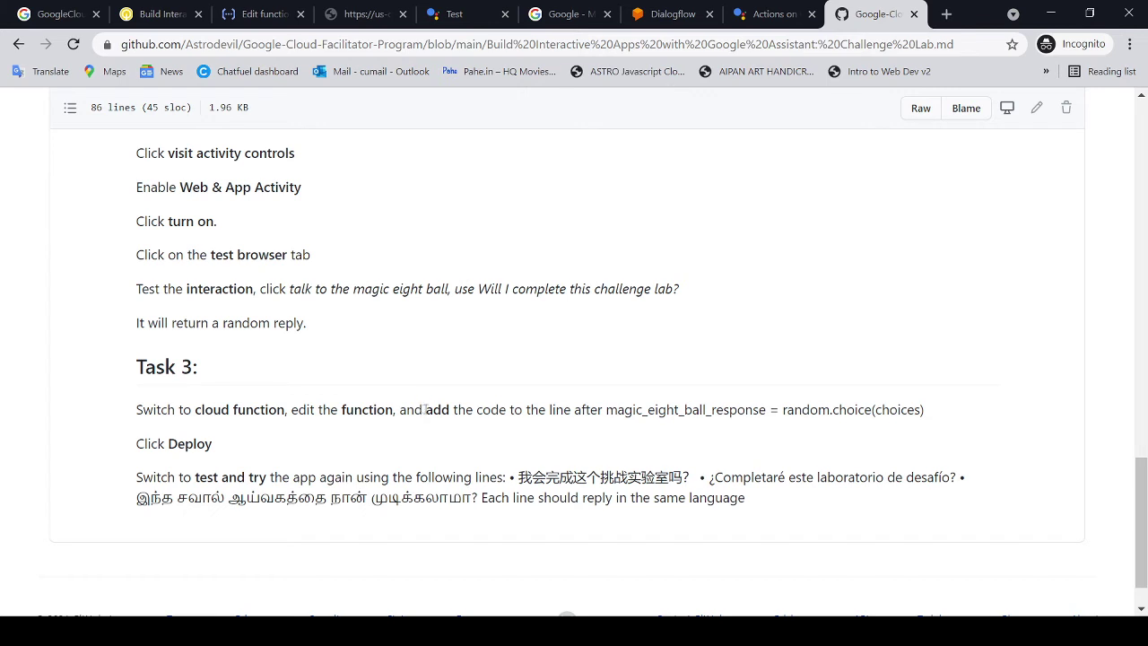
pyautogui.moveTo(425, 409); pyautogui.dragTo(901, 408)
pyautogui.click(848, 404)
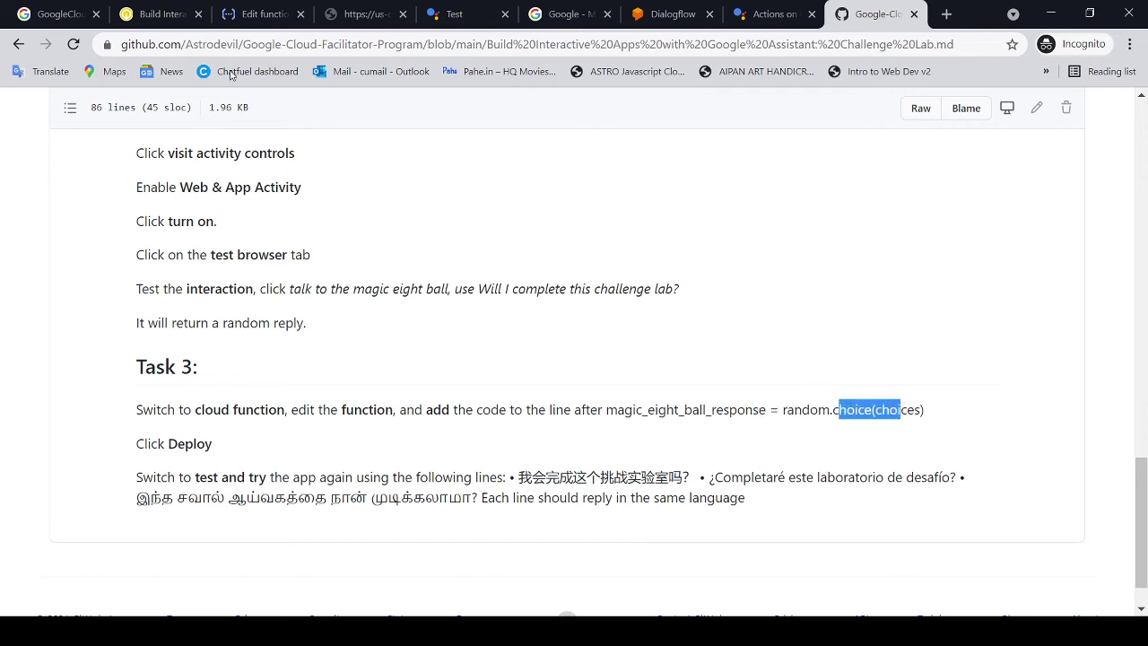
# Look through the magic_eight_ball function's runtime settings and continue to its source code
pyautogui.click(251, 18)
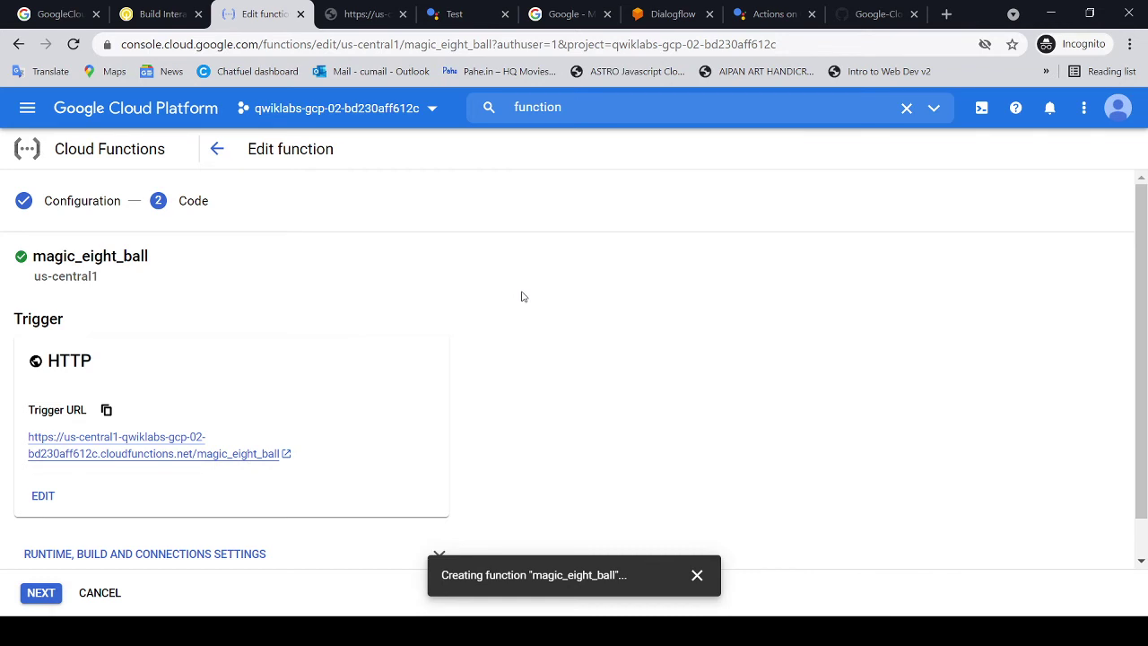
pyautogui.scroll(-1, 522, 296)
pyautogui.scroll(1, 537, 323)
pyautogui.scroll(-1, 573, 484)
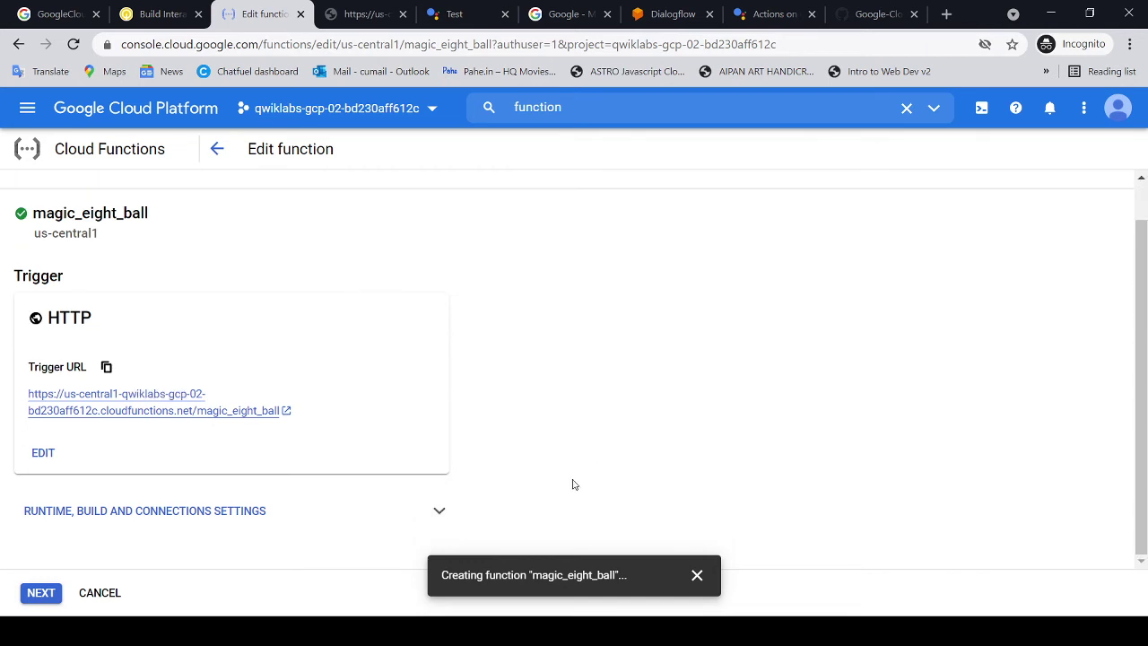
pyautogui.click(438, 510)
pyautogui.scroll(-3, 515, 454)
pyautogui.scroll(-1, 514, 454)
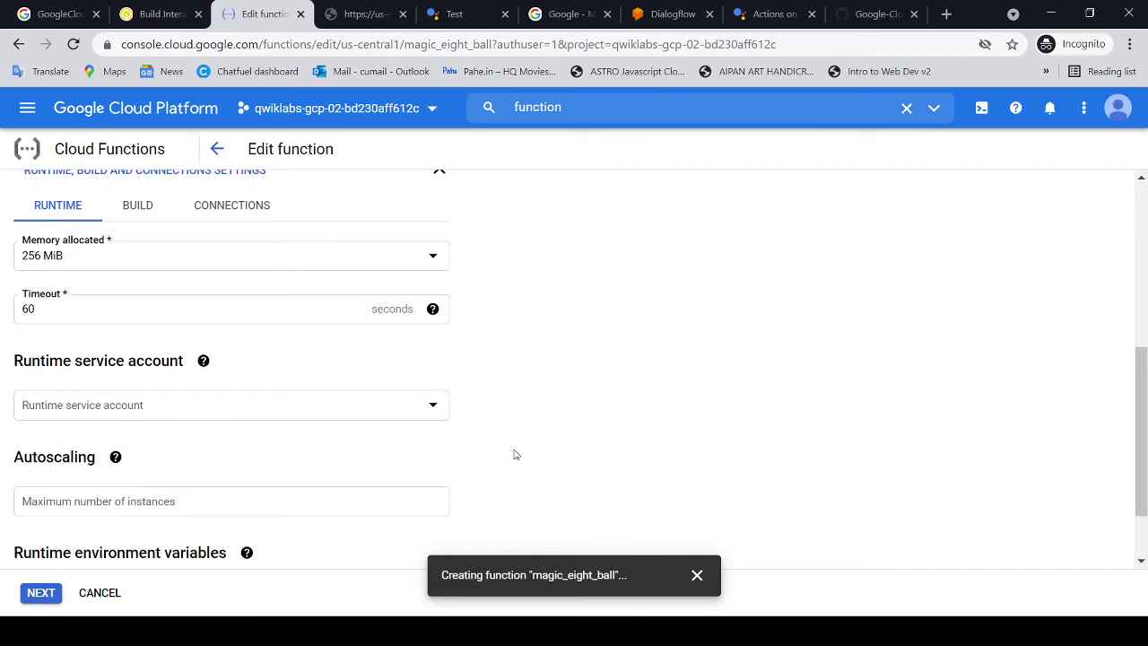
pyautogui.scroll(-1, 515, 453)
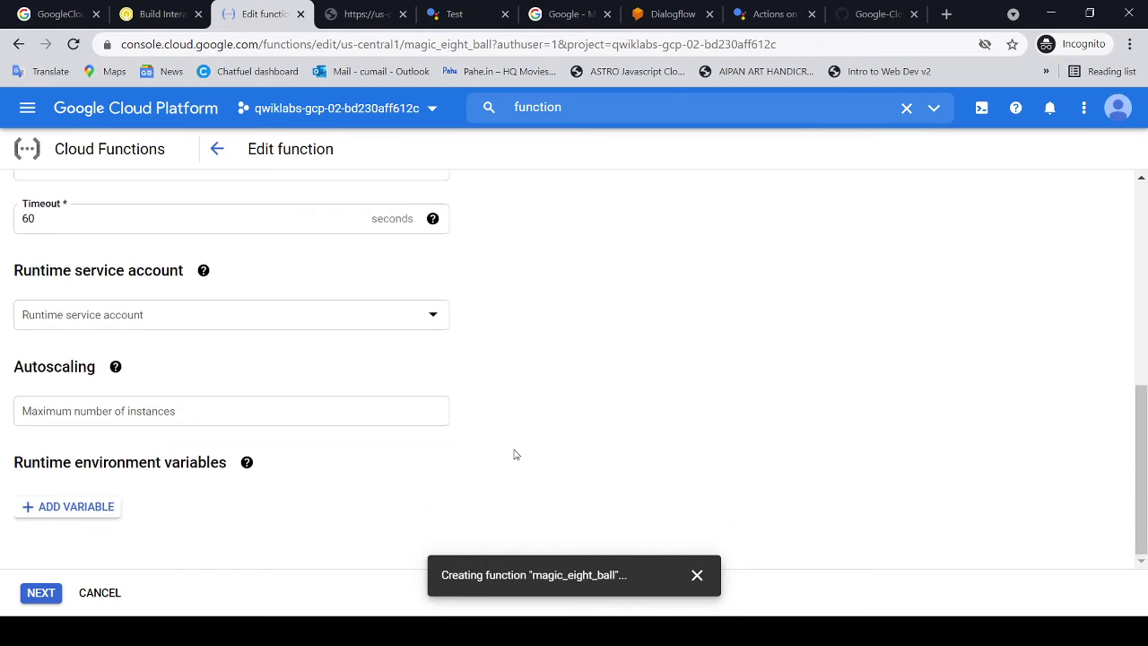
pyautogui.click(40, 592)
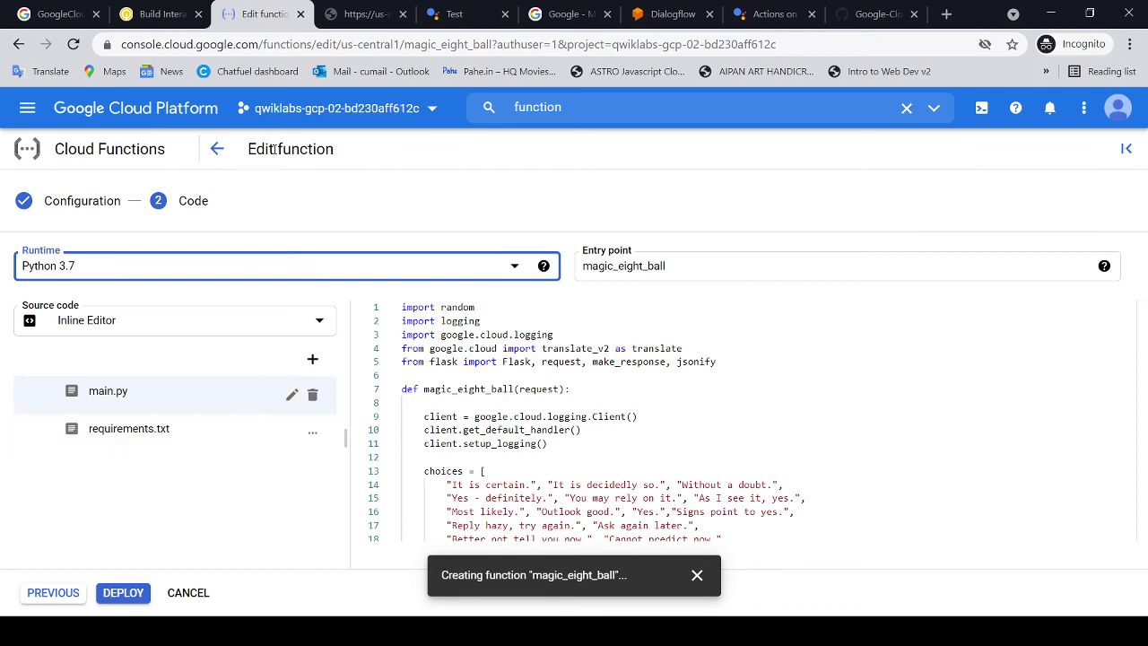
# Replace all of main.py with the Task 3 translation code copied from the lab page and deploy the function
pyautogui.click(157, 15)
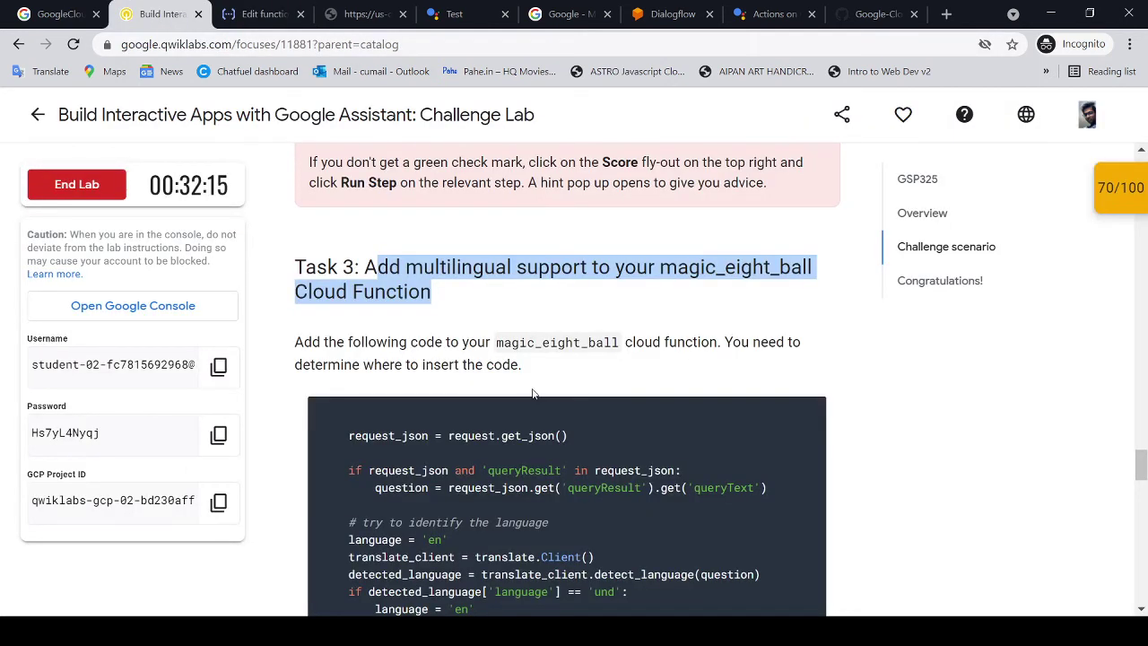
pyautogui.scroll(-1, 631, 359)
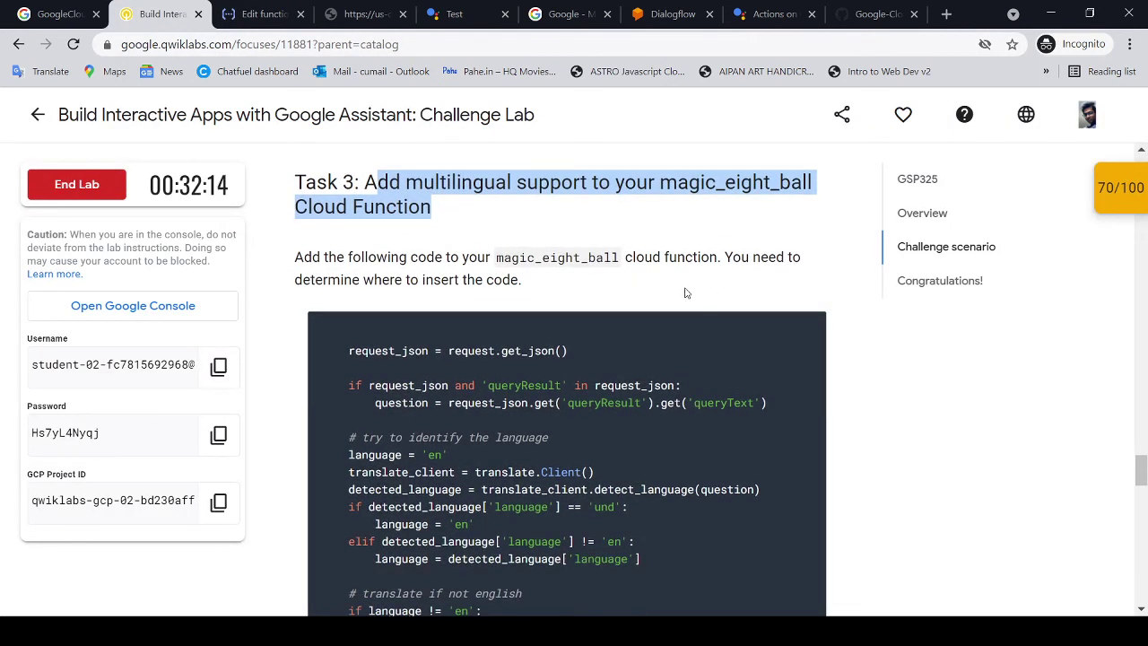
pyautogui.moveTo(433, 281); pyautogui.dragTo(514, 281)
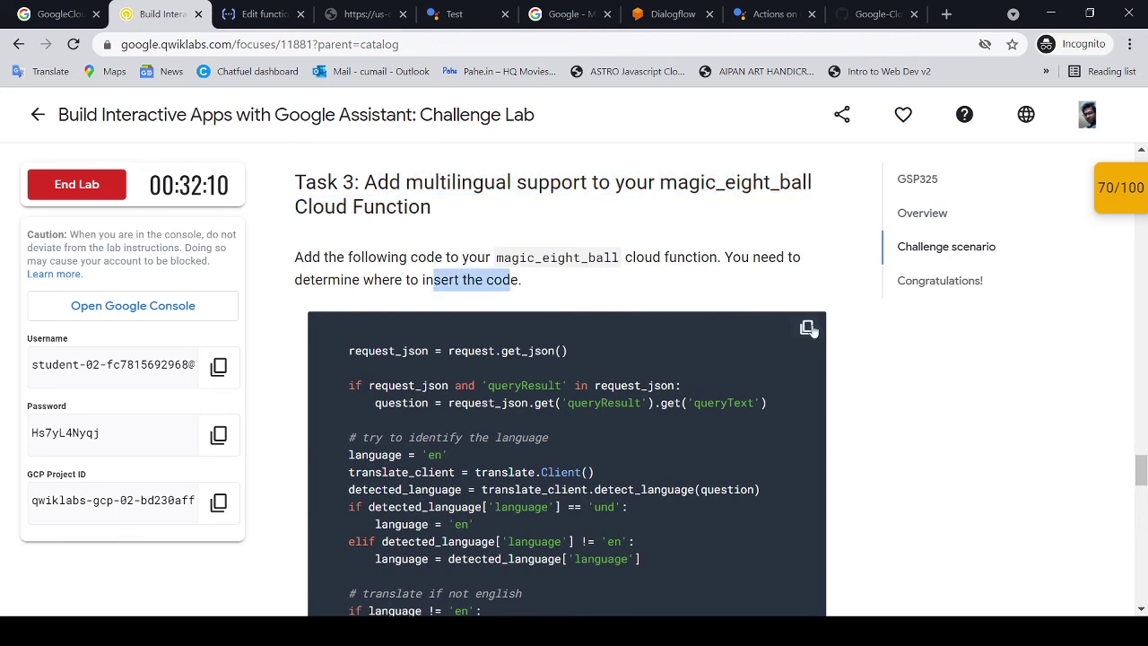
pyautogui.click(810, 331)
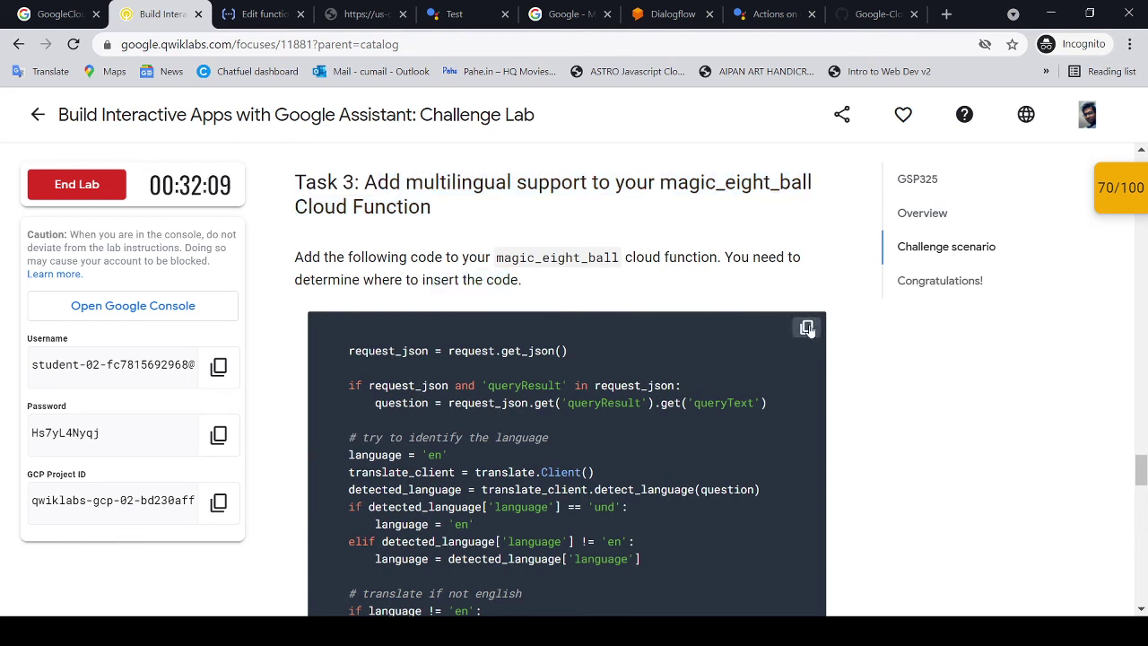
pyautogui.click(276, 22)
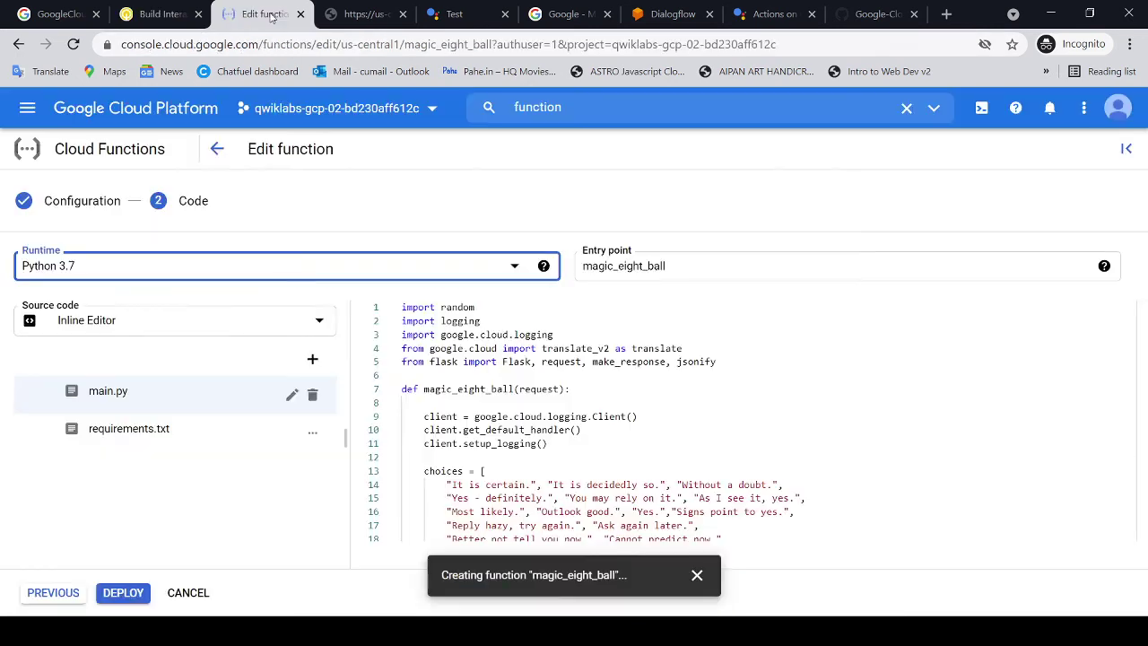
pyautogui.click(229, 392)
pyautogui.click(441, 336)
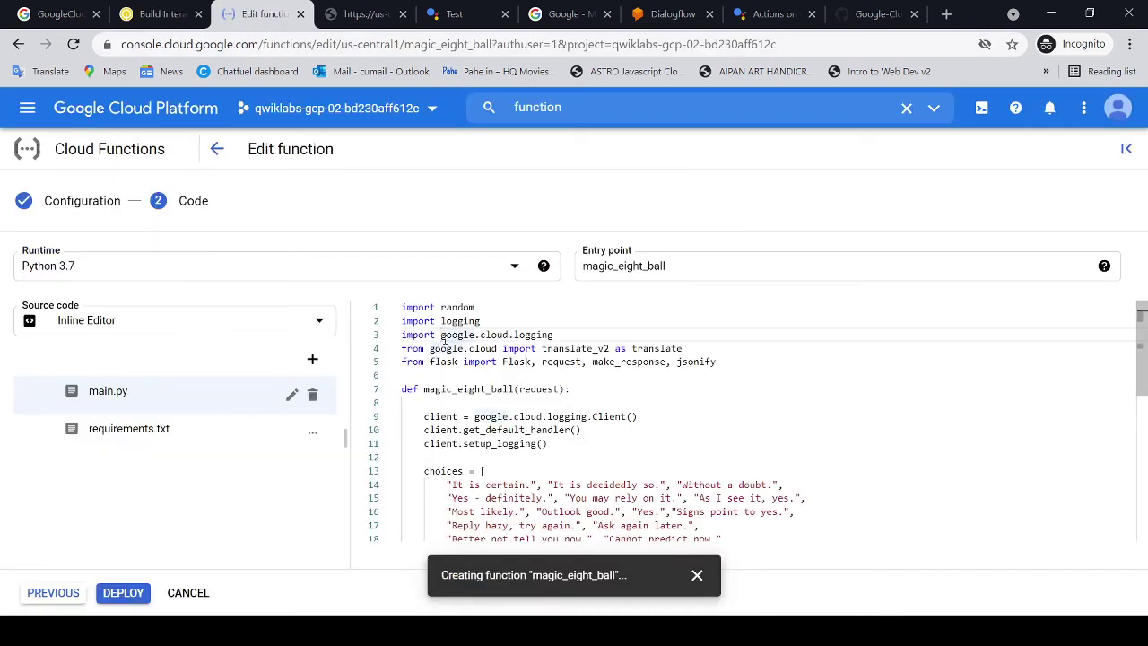
pyautogui.hotkey('ctrl', 'a')
pyautogui.hotkey('ctrl', 'v')
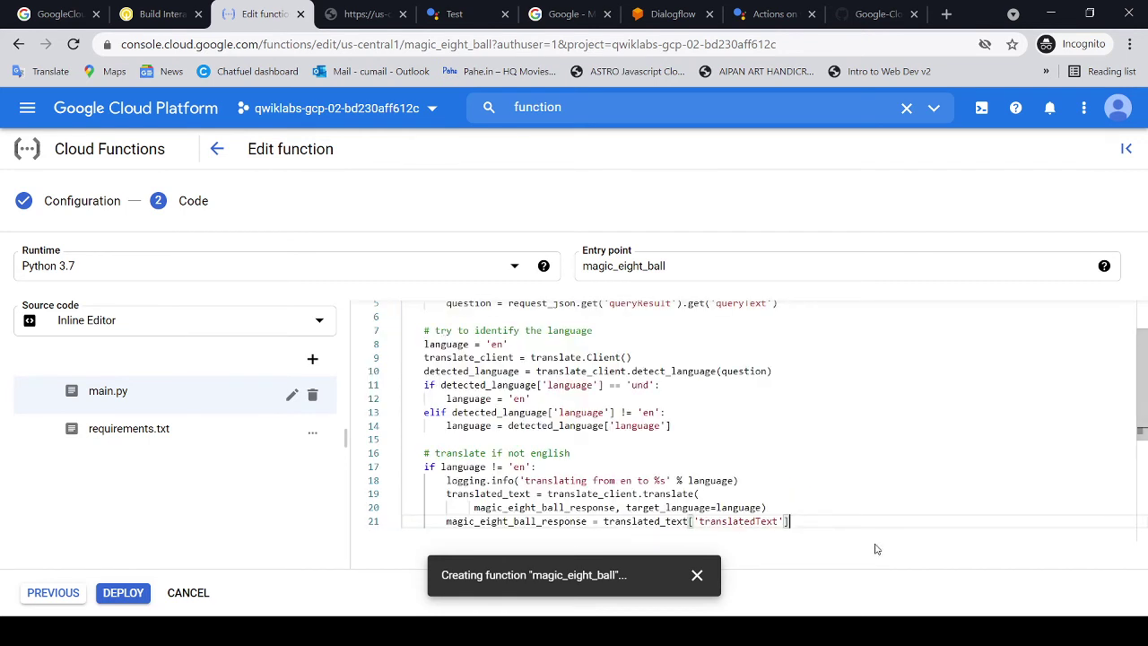
pyautogui.scroll(-2, 874, 528)
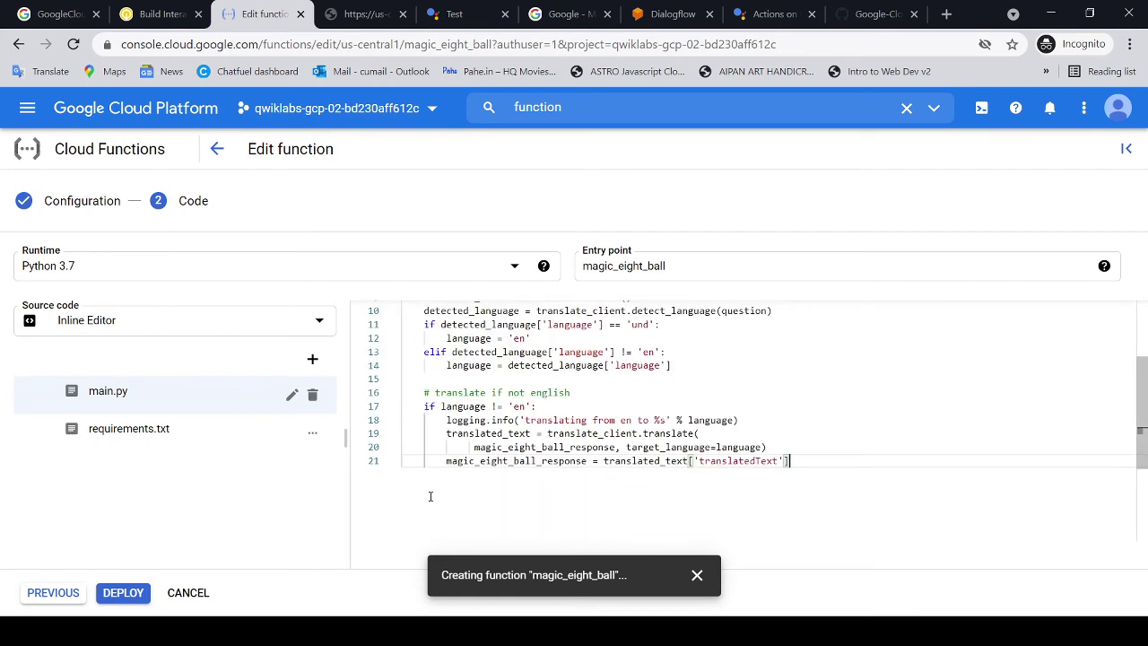
pyautogui.click(126, 594)
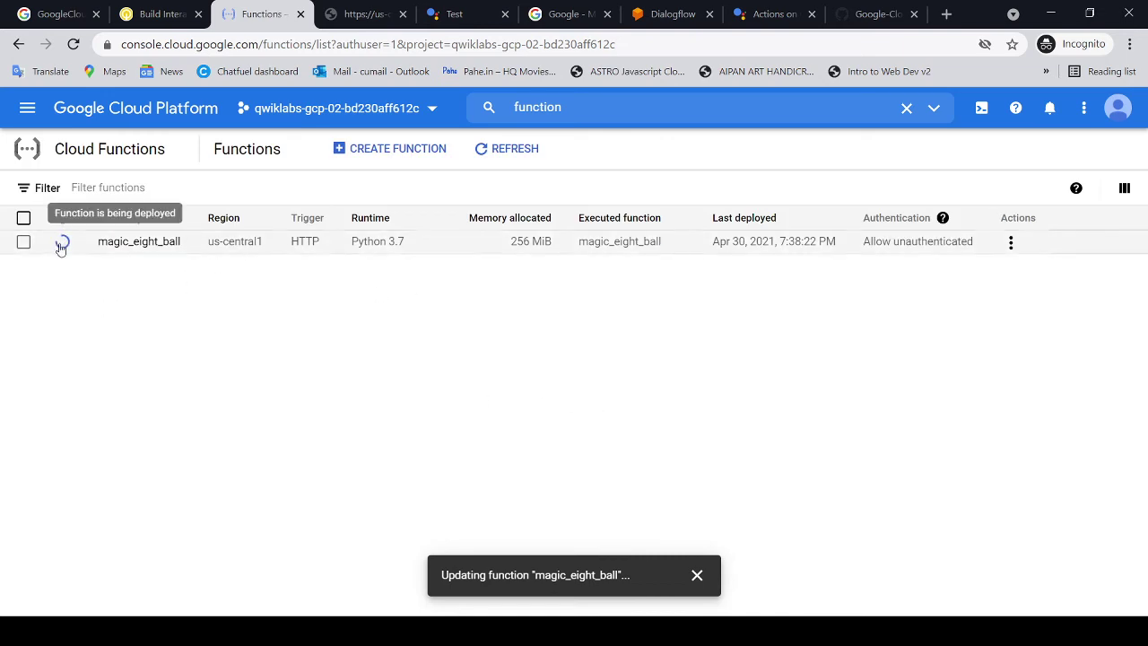
# Read the lab page and GitHub guide for the non-English test sentences and how to test the multilingual replies
pyautogui.click(162, 14)
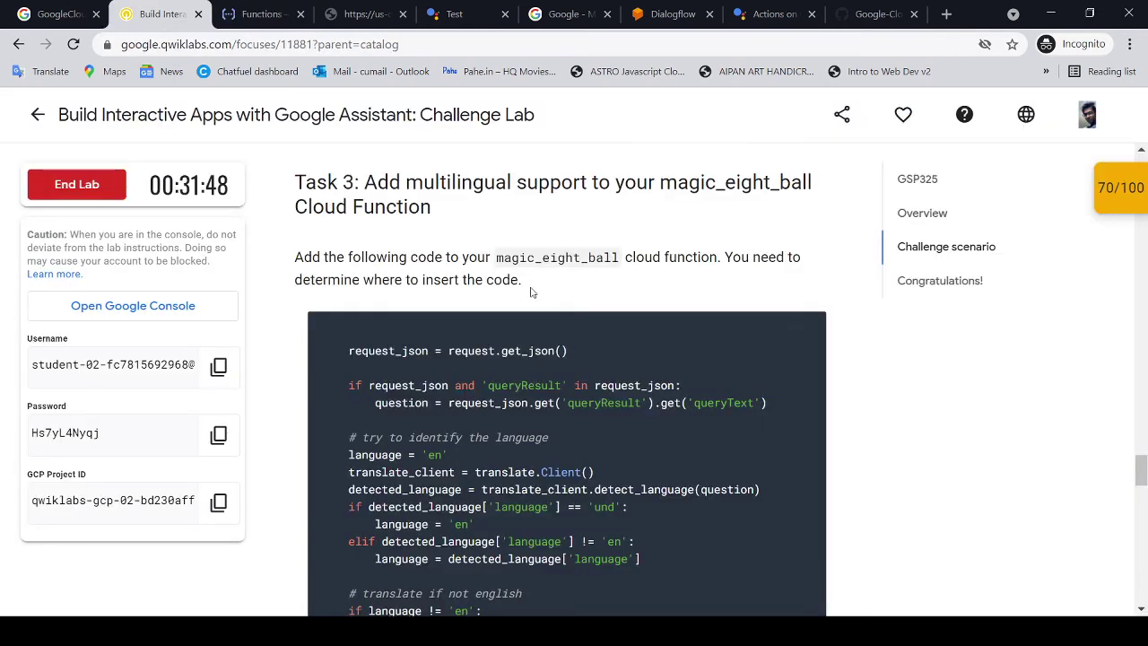
pyautogui.moveTo(459, 257); pyautogui.dragTo(569, 290)
pyautogui.scroll(-3, 681, 318)
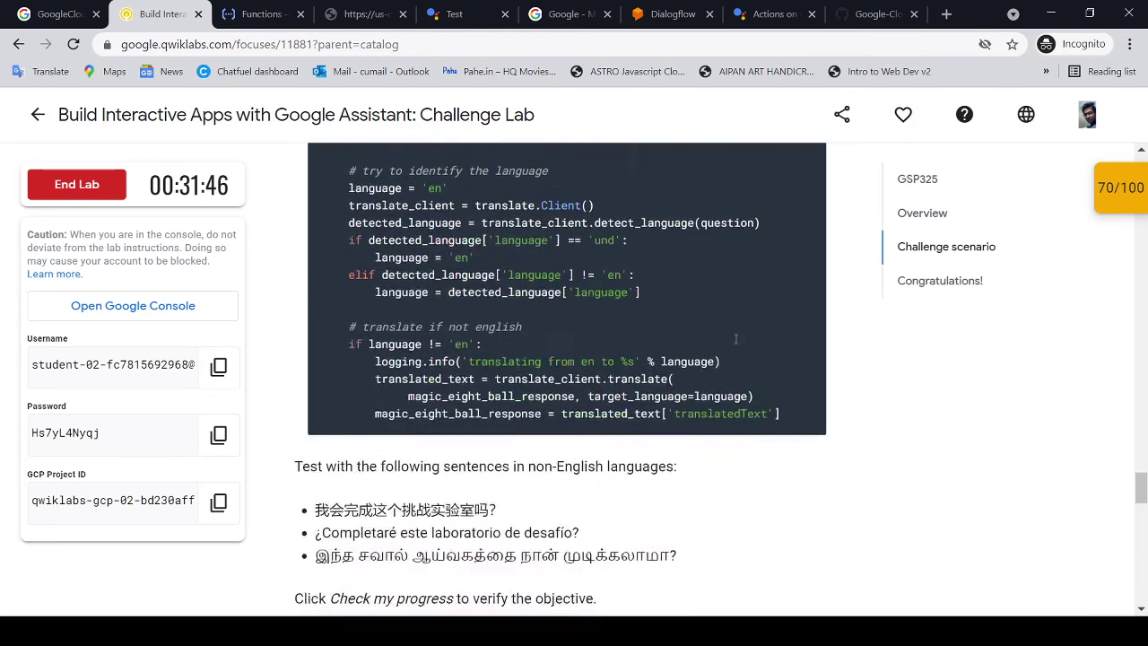
pyautogui.scroll(-1, 735, 339)
pyautogui.moveTo(303, 392); pyautogui.dragTo(693, 392)
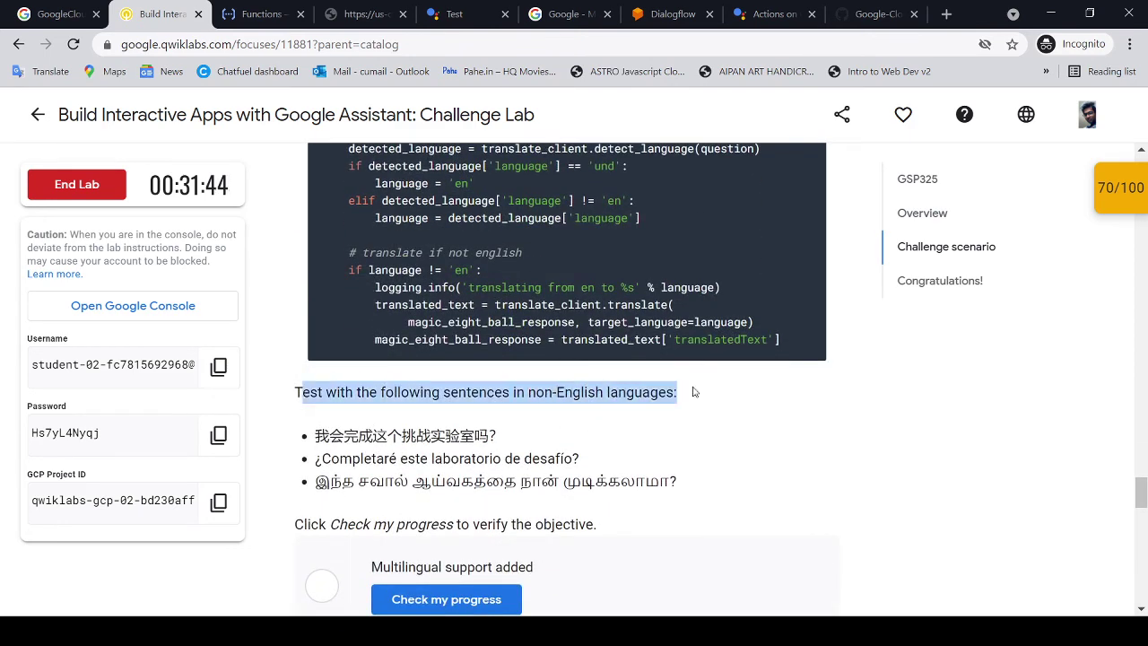
pyautogui.scroll(-1, 702, 403)
pyautogui.moveTo(313, 350); pyautogui.dragTo(728, 405)
pyautogui.click(775, 379)
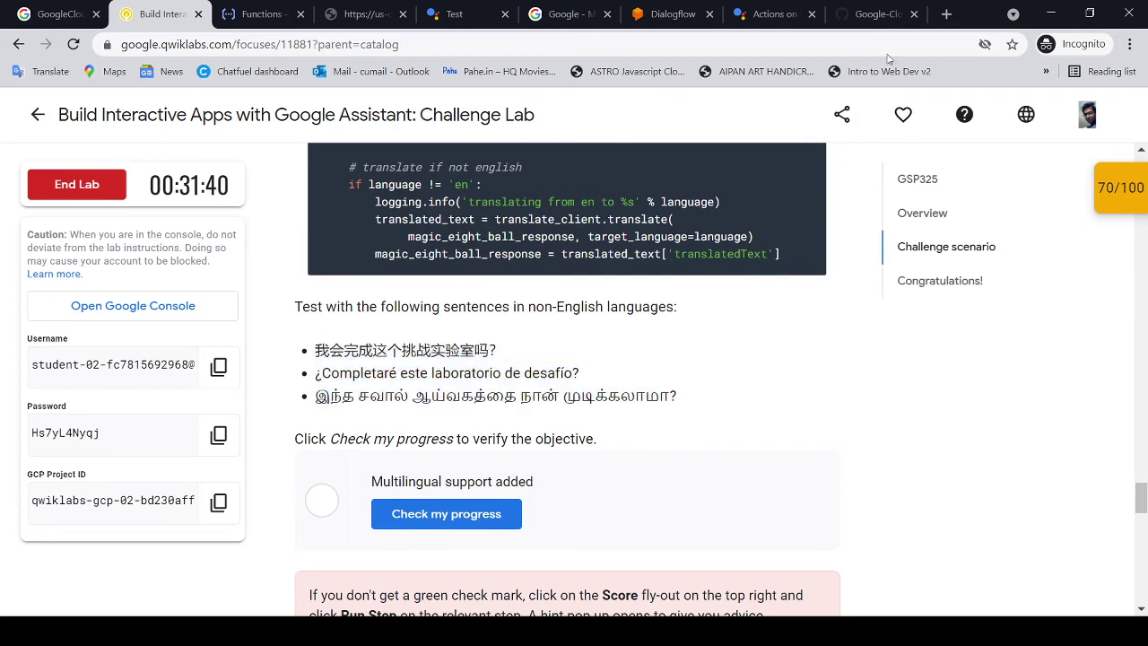
pyautogui.click(876, 14)
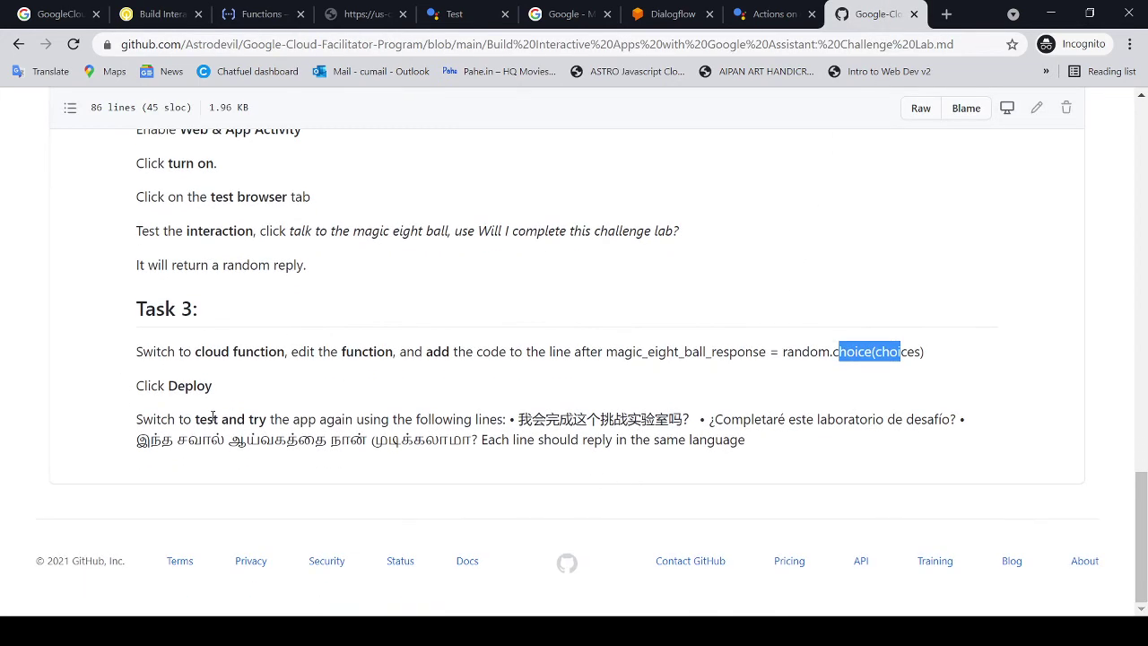
pyautogui.moveTo(166, 419); pyautogui.dragTo(290, 418)
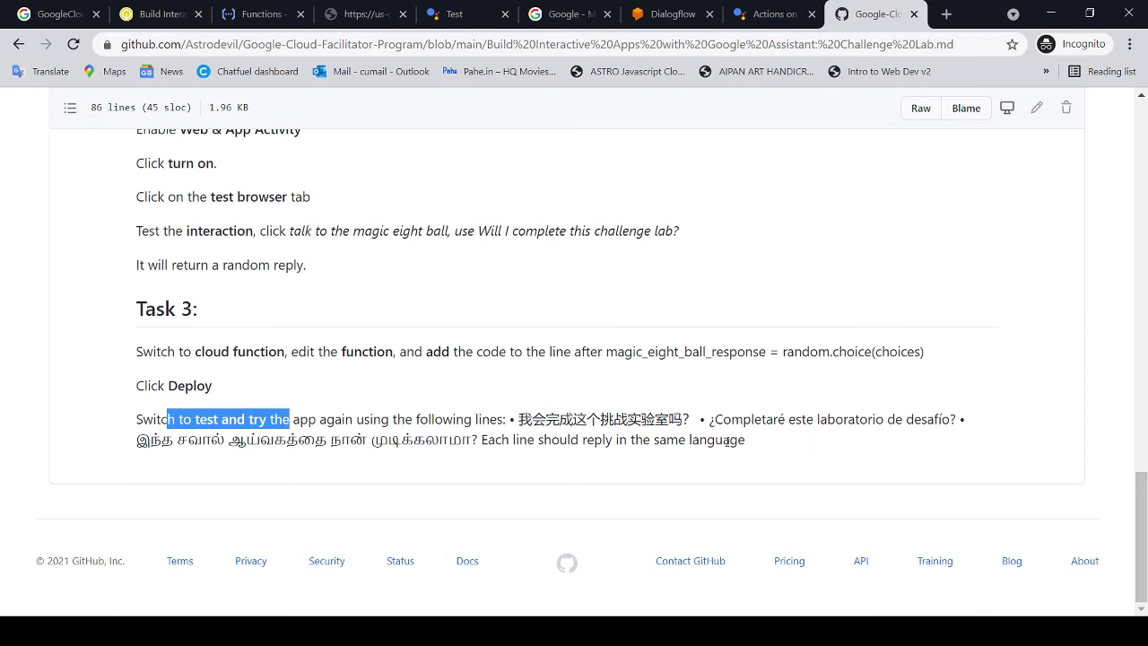
# Reread the guide's Task 3 test instructions and the lab page's non-English test sentences
pyautogui.moveTo(531, 419); pyautogui.dragTo(785, 455)
pyautogui.click(785, 455)
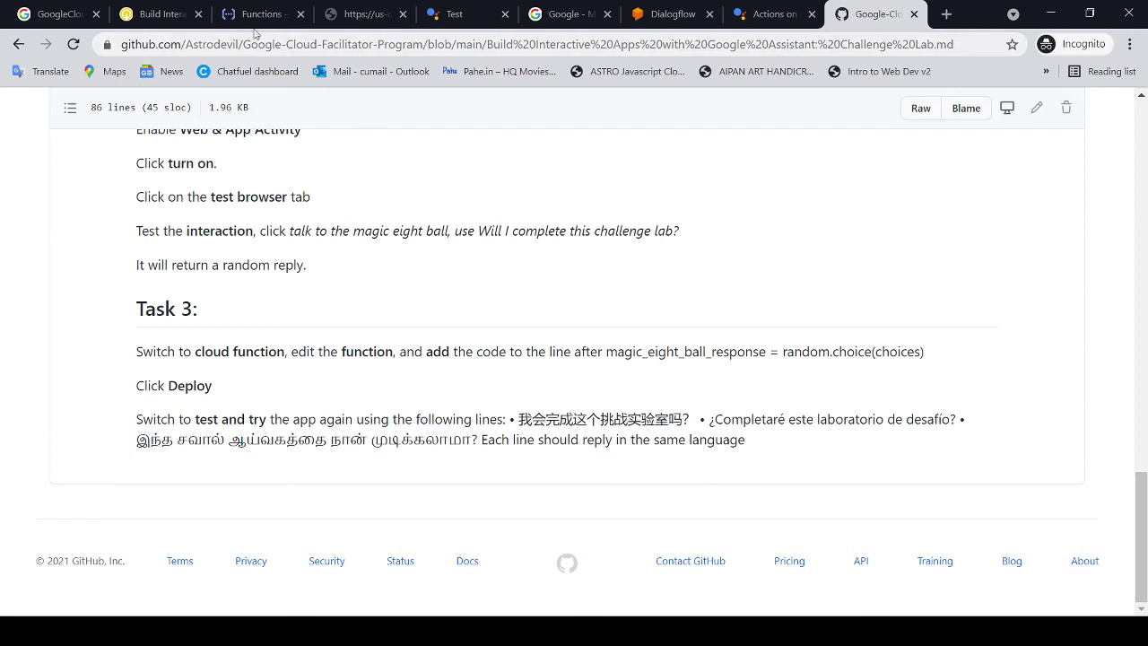
pyautogui.click(179, 15)
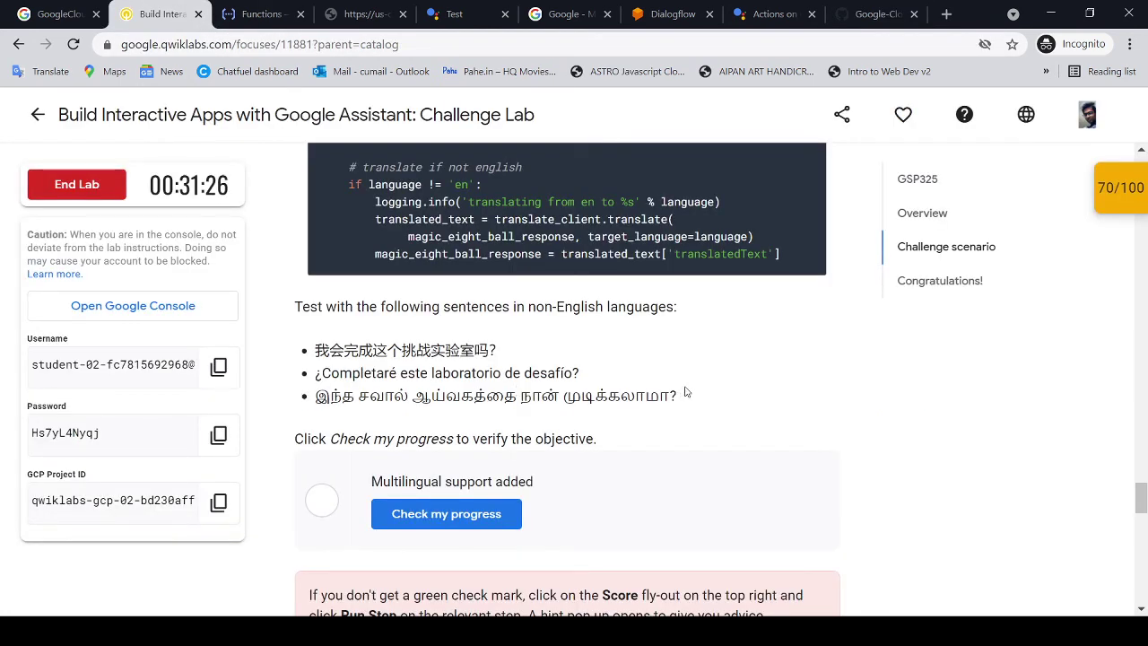
# Refresh the Cloud Functions list and check the deployment status of magic_eight_ball
pyautogui.click(262, 15)
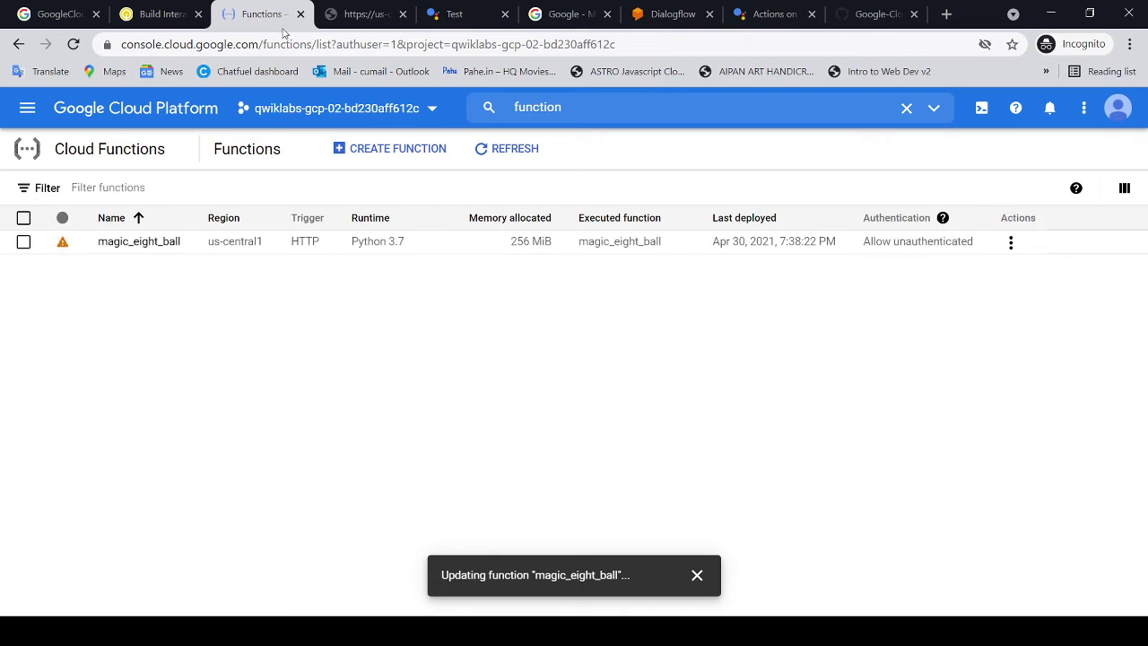
pyautogui.moveTo(67, 252)
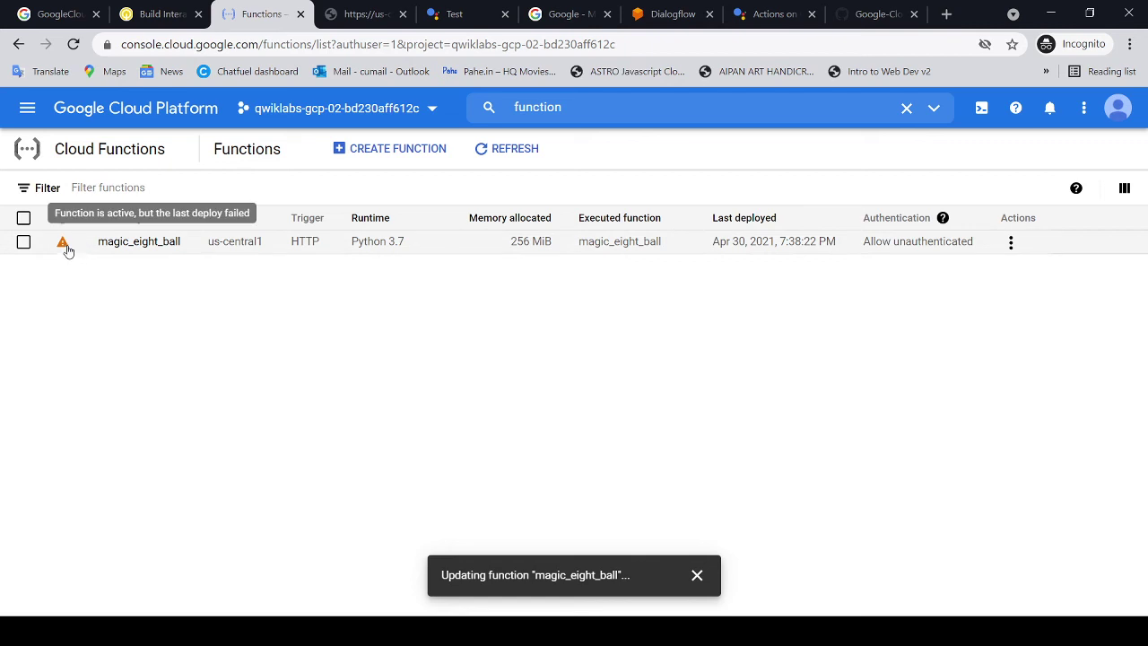
pyautogui.click(512, 148)
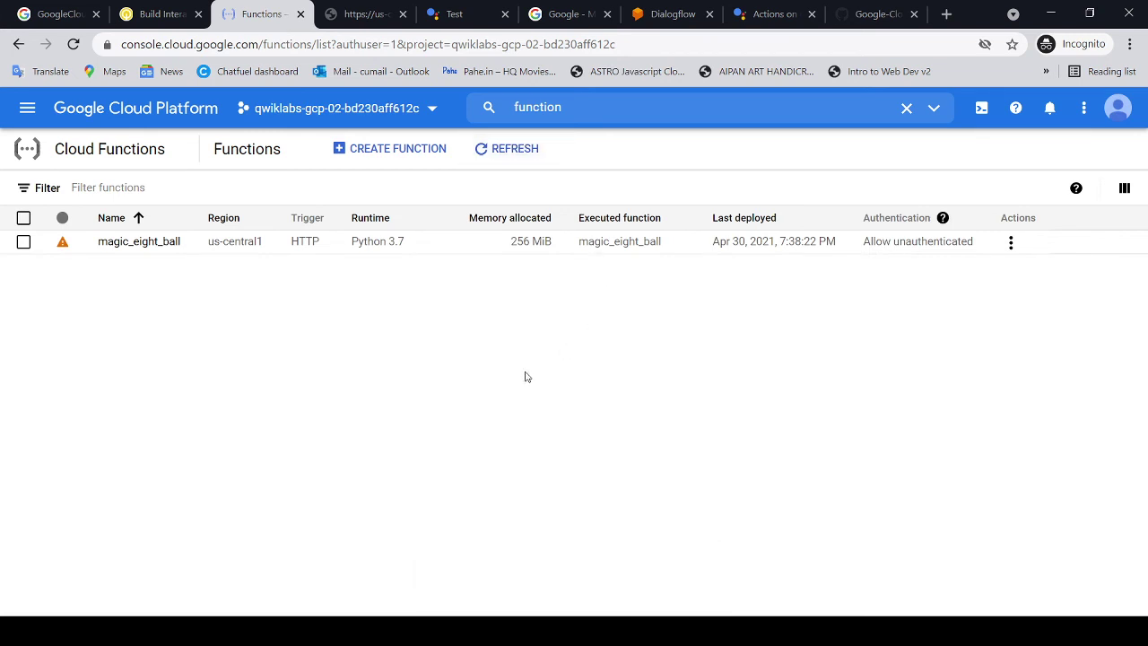
pyautogui.moveTo(62, 247)
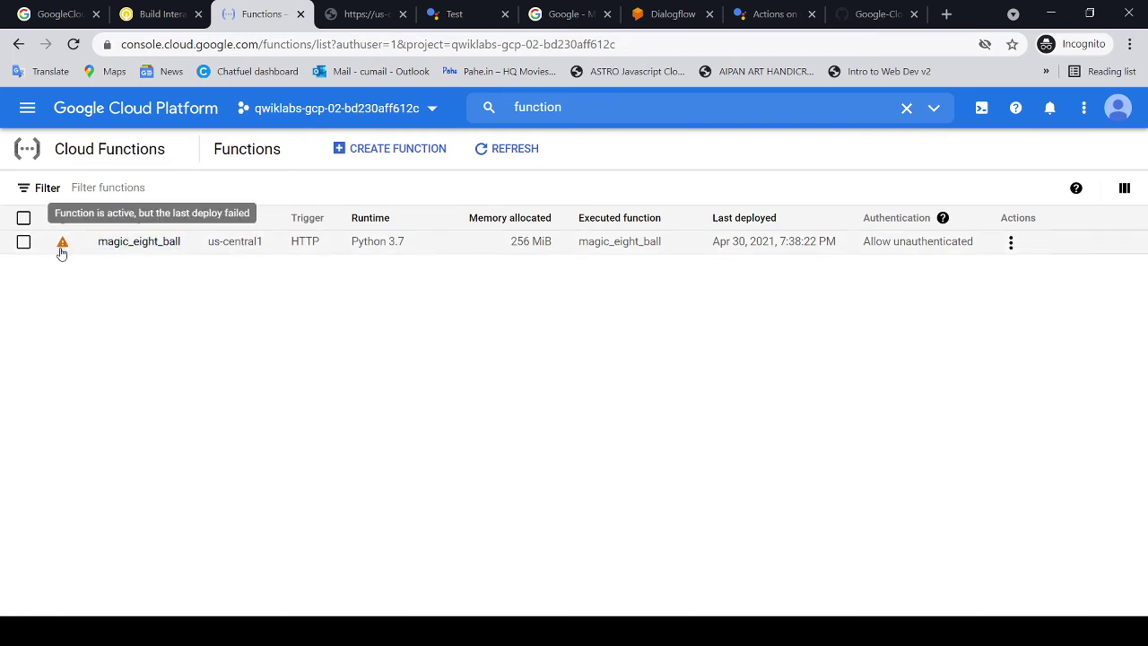
pyautogui.click(62, 248)
# Open the magic_eight_ball function for editing, continue past its configuration and look through main.py
pyautogui.click(122, 247)
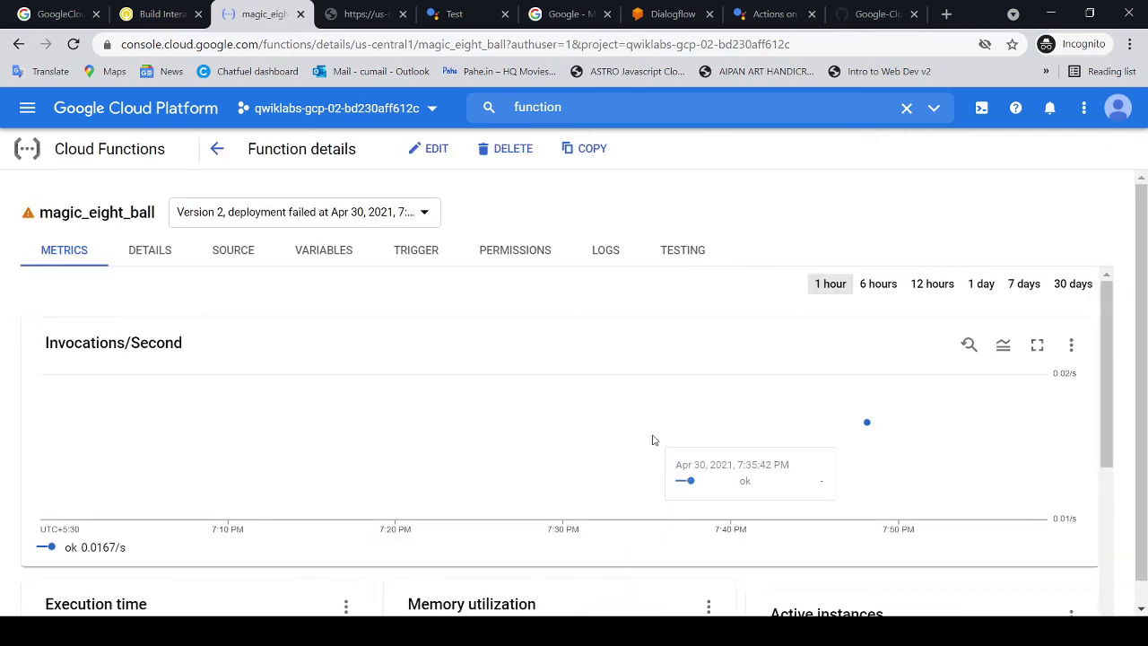
pyautogui.click(429, 150)
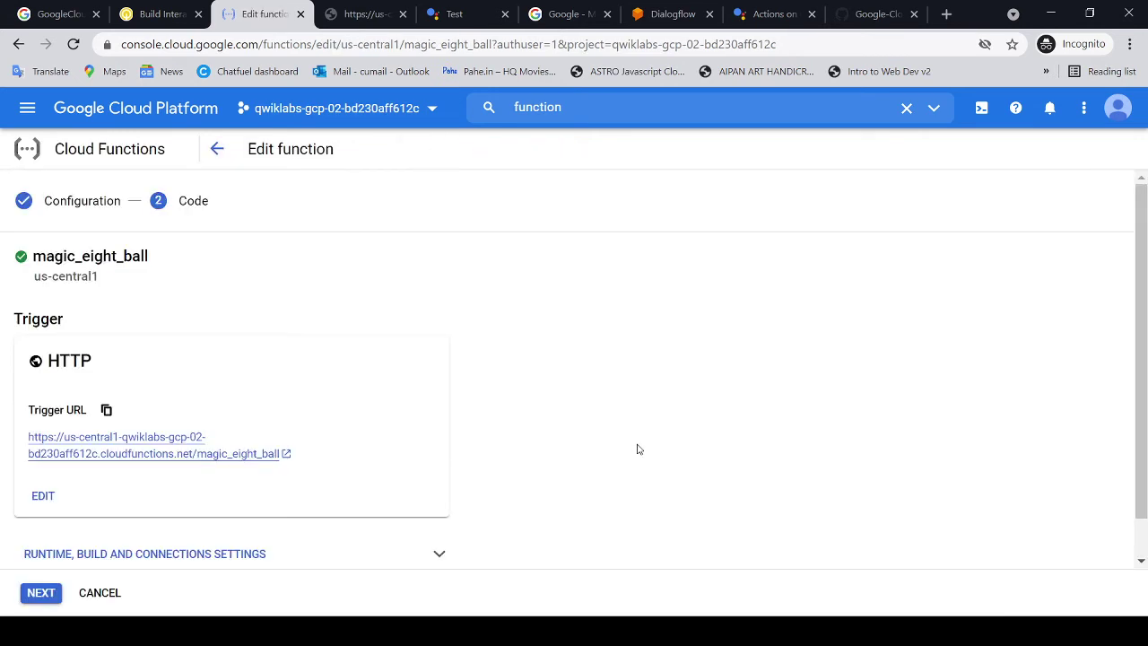
pyautogui.scroll(-1, 637, 449)
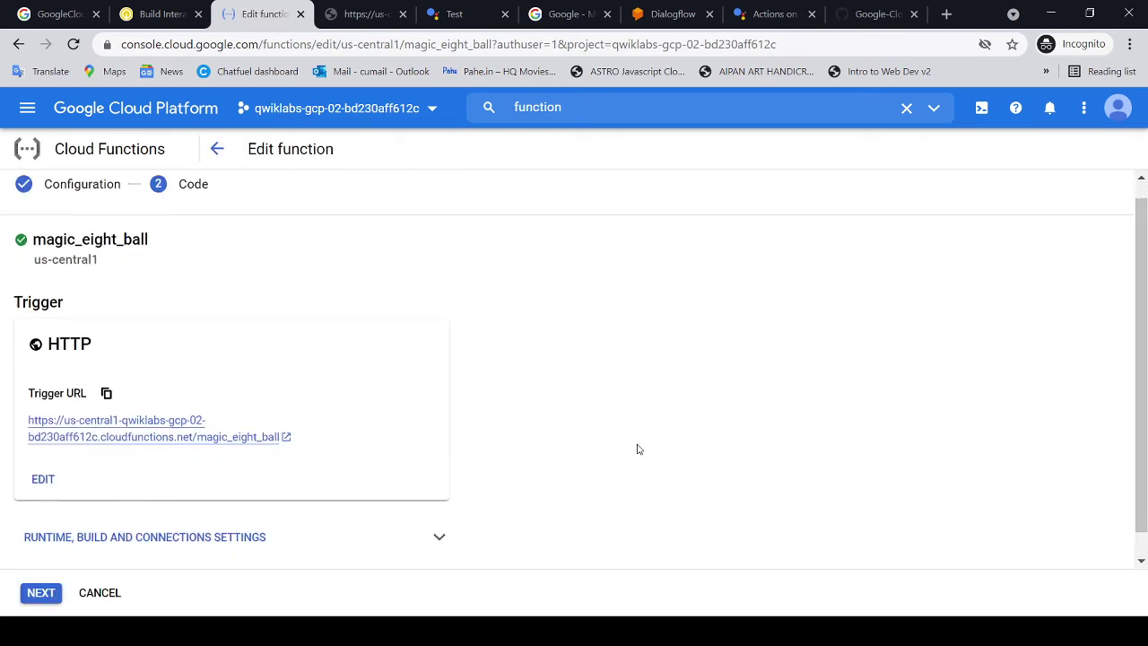
pyautogui.click(440, 511)
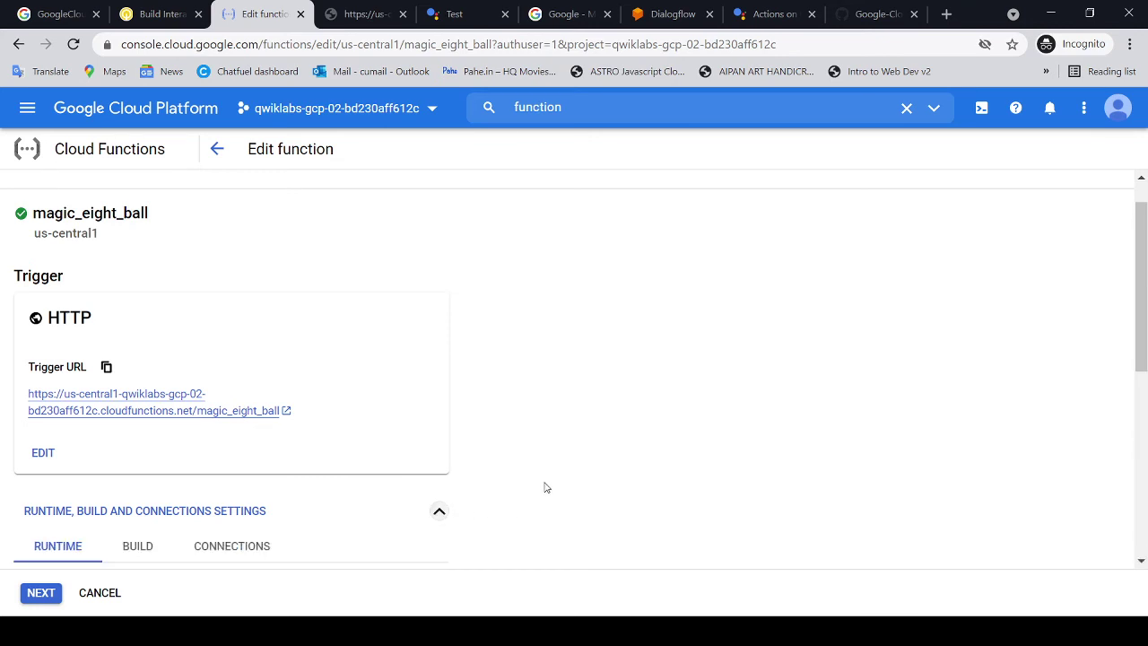
pyautogui.scroll(-5, 537, 489)
pyautogui.click(37, 595)
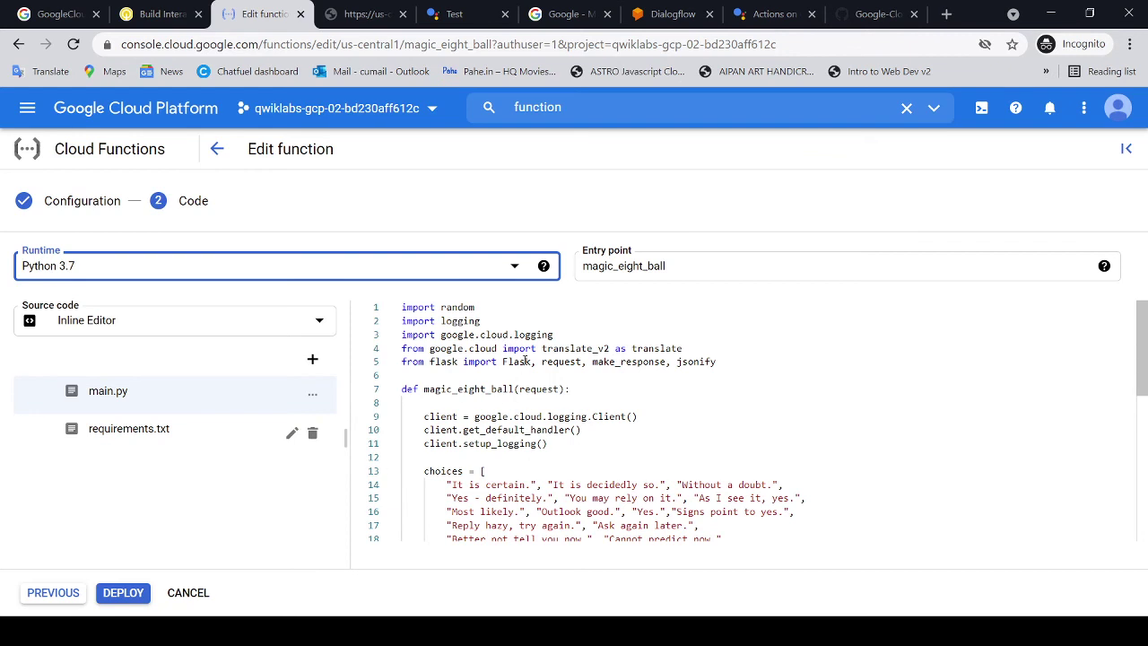
pyautogui.scroll(-3, 529, 377)
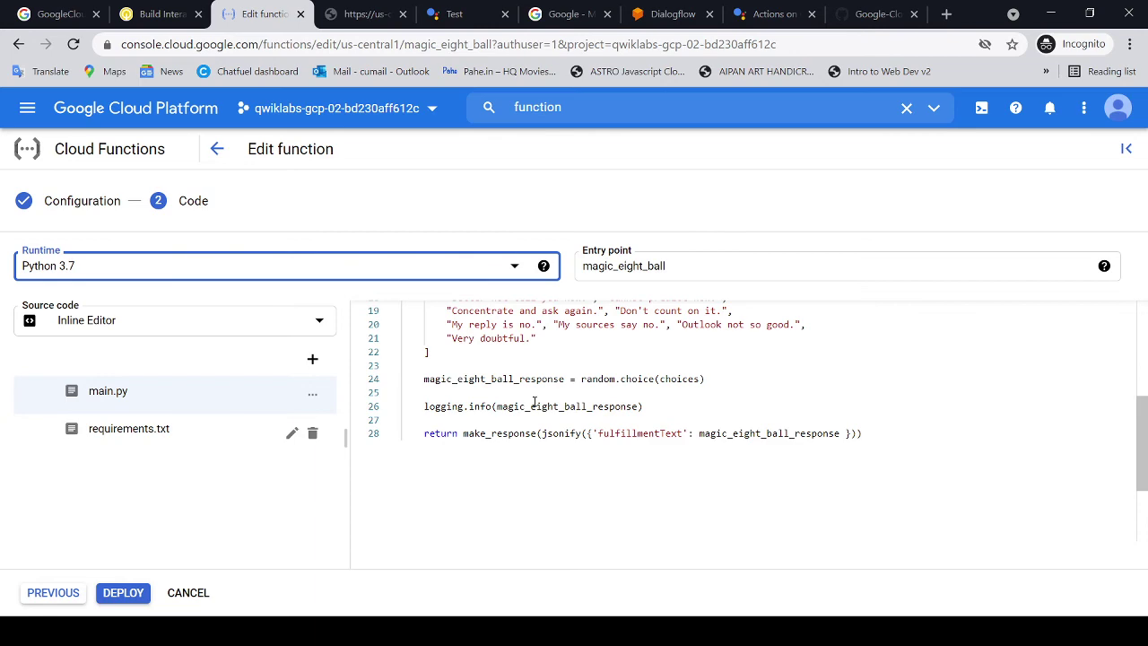
# Try replacing the entire contents of main.py with the translation code copied from the lab page
pyautogui.click(167, 16)
pyautogui.scroll(4, 694, 351)
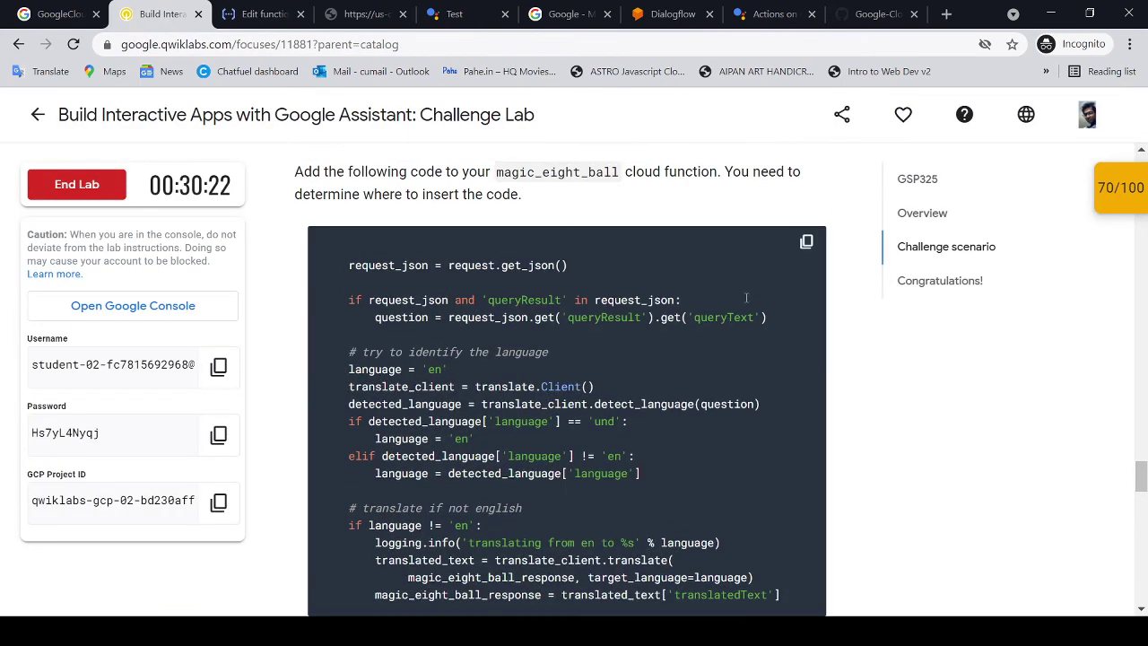
pyautogui.click(805, 243)
pyautogui.click(262, 15)
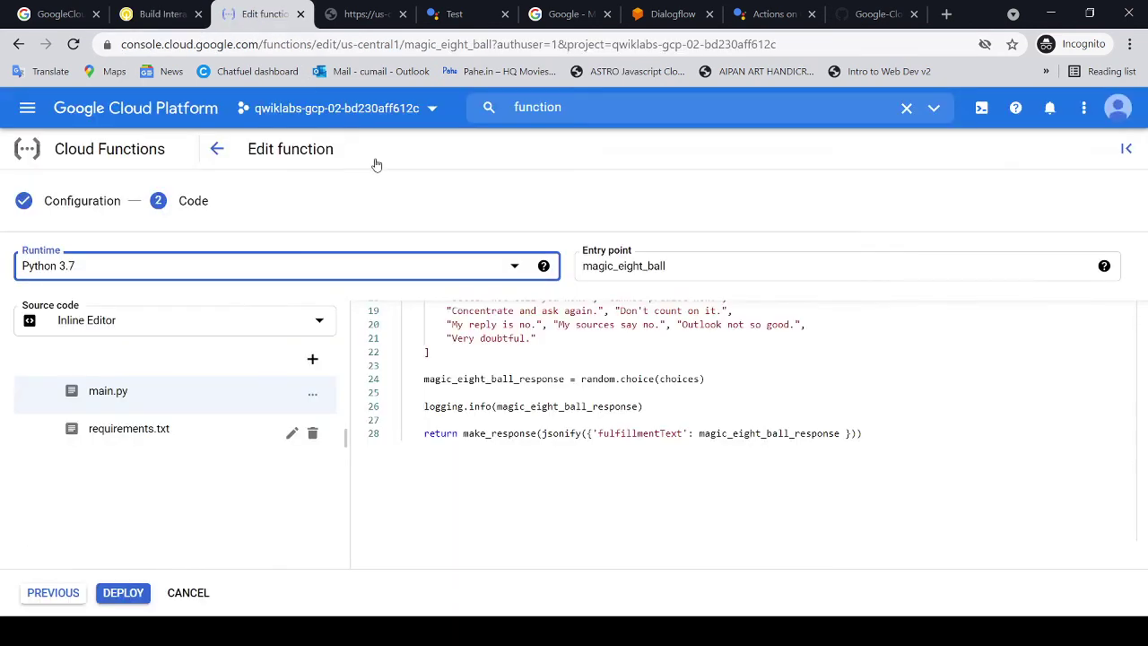
pyautogui.scroll(5, 704, 433)
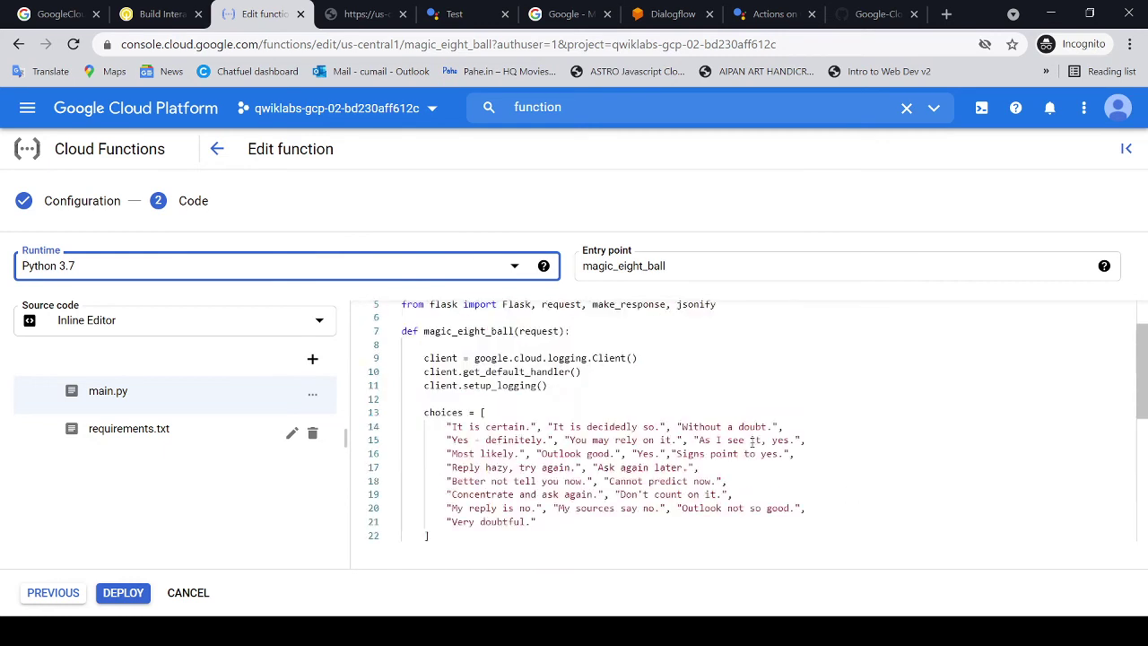
pyautogui.click(599, 330)
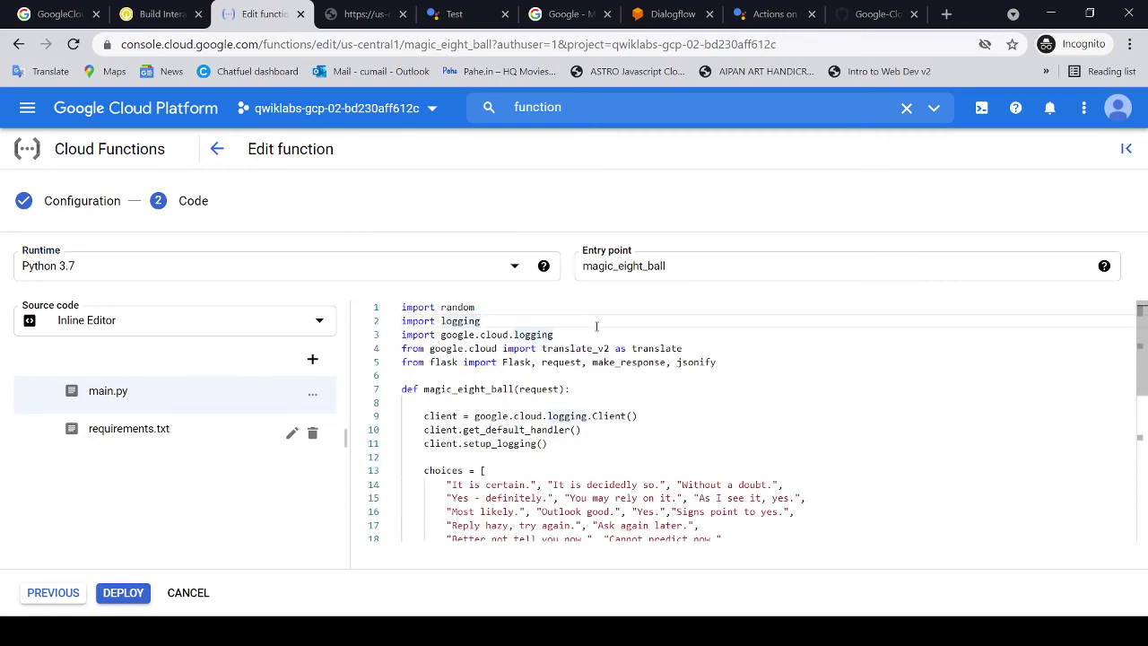
pyautogui.hotkey('ctrl', 'a')
pyautogui.hotkey('ctrl', 'v')
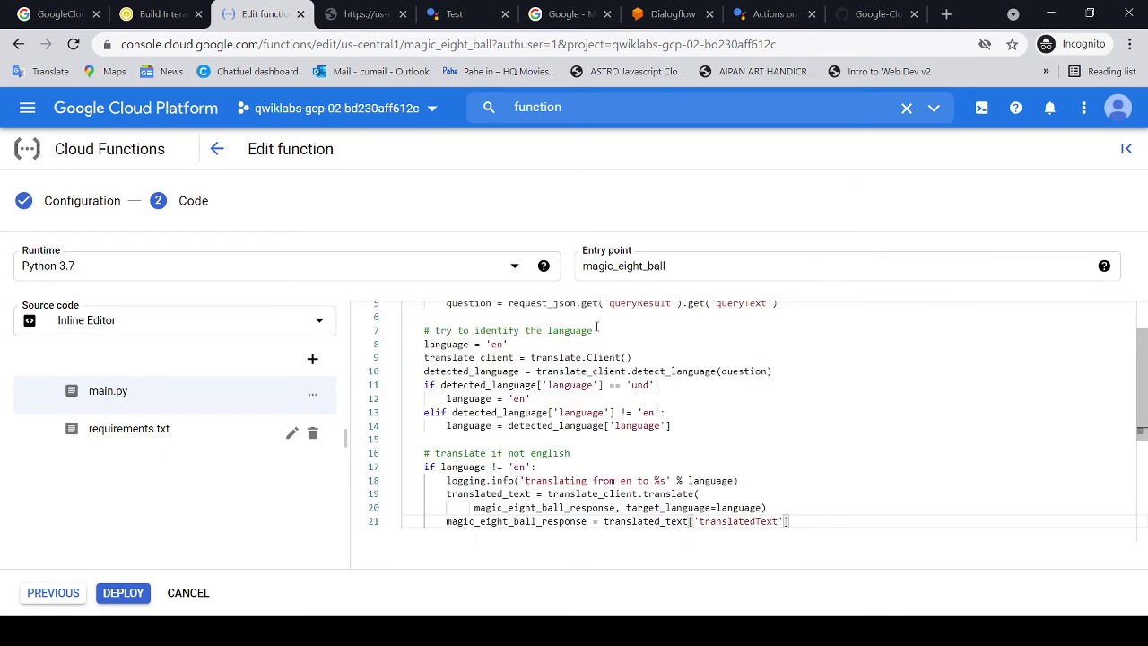
# Review the pasted translation code in main.py and undo the replacement to restore the original function code
pyautogui.scroll(-5, 605, 383)
pyautogui.scroll(5, 605, 383)
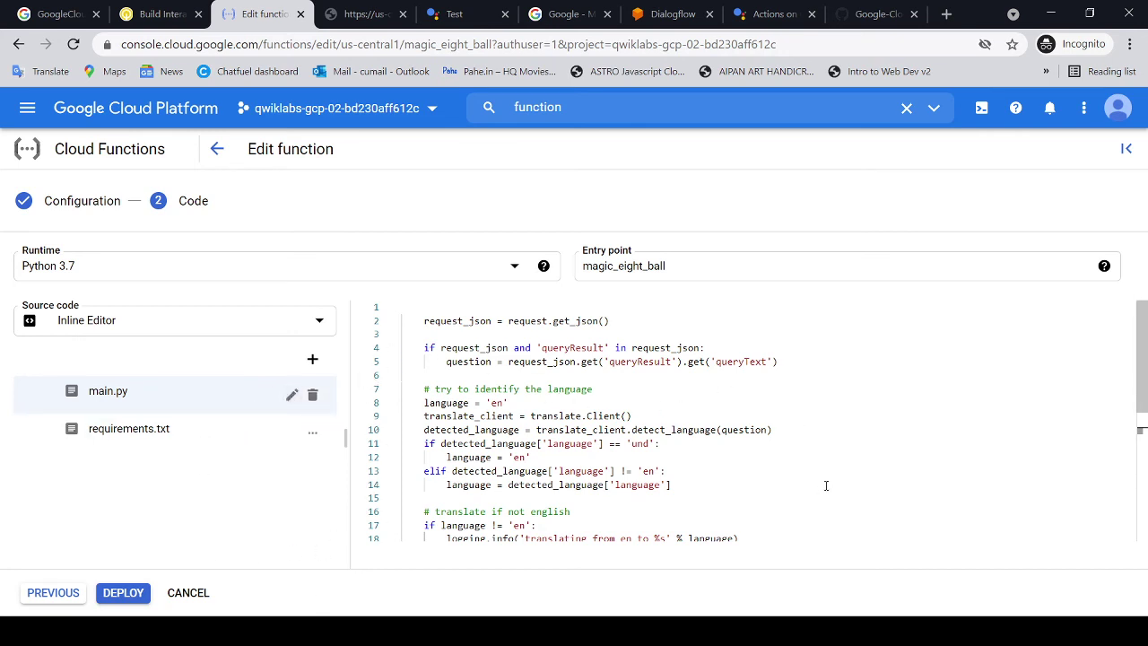
pyautogui.scroll(-4, 825, 485)
pyautogui.scroll(1, 924, 494)
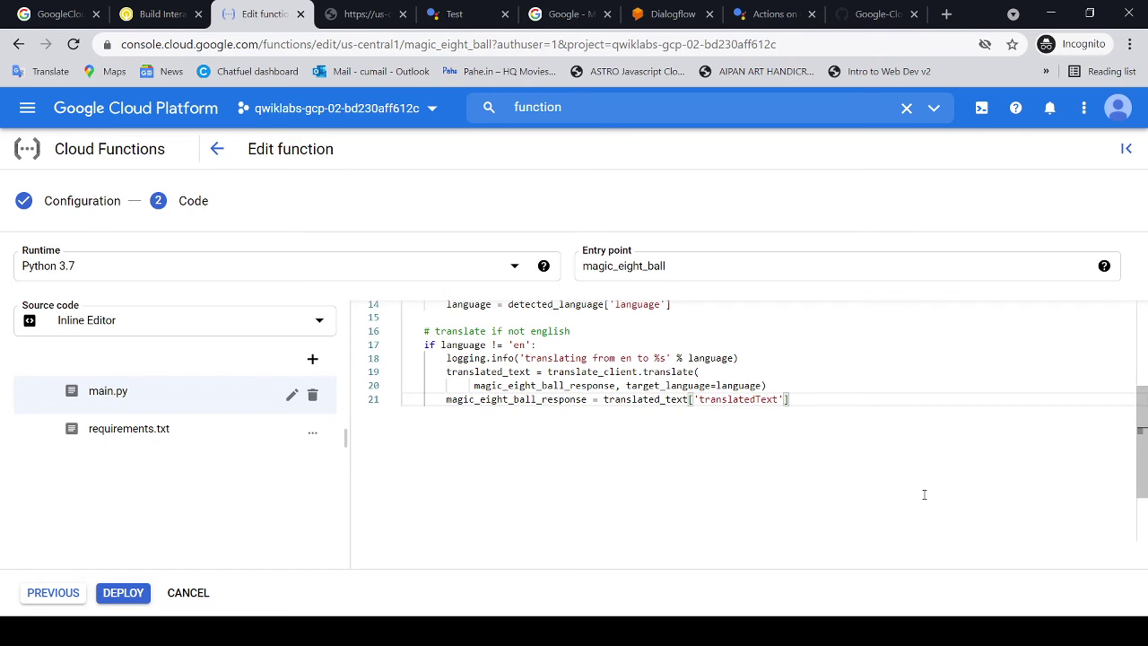
pyautogui.scroll(1, 924, 494)
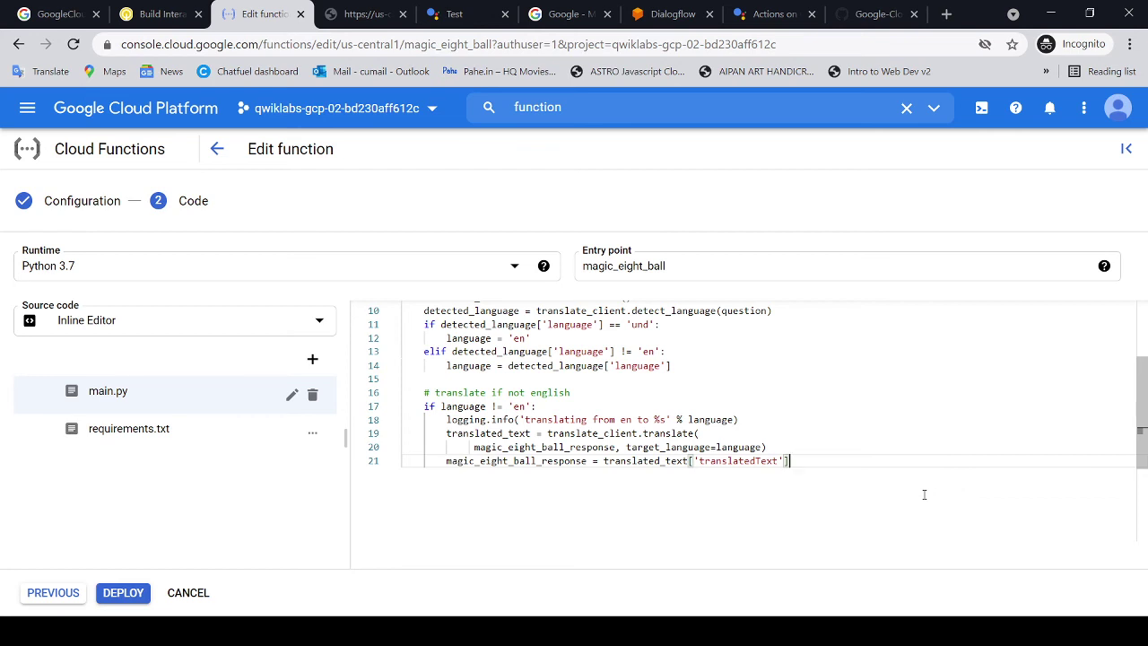
pyautogui.hotkey('ctrl', 'z')
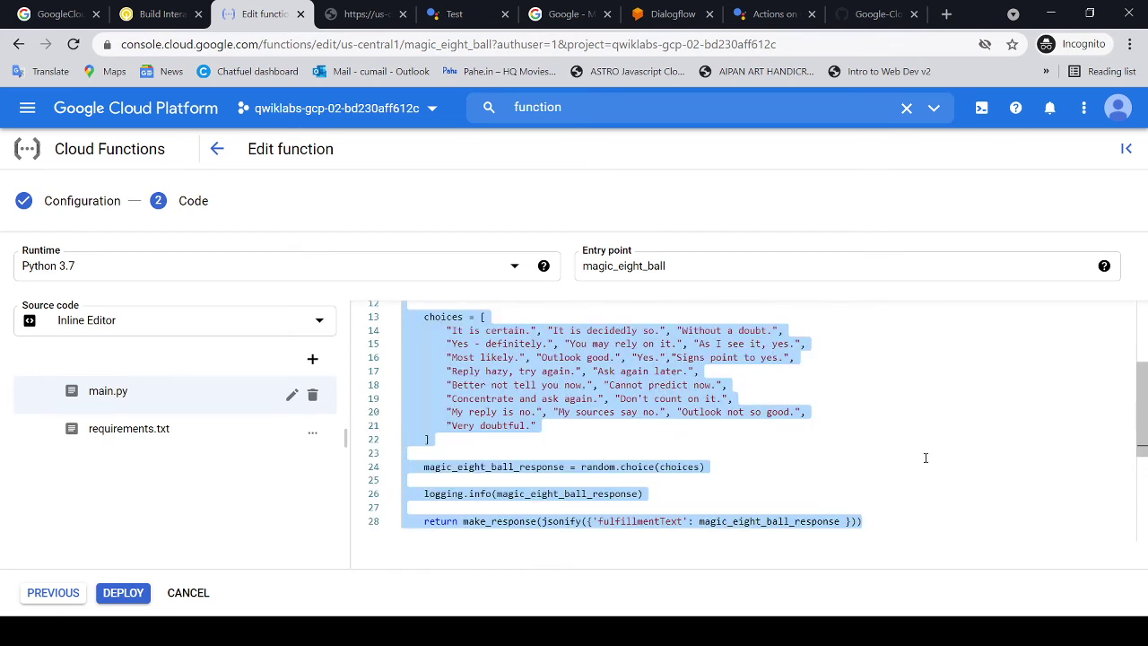
pyautogui.click(925, 458)
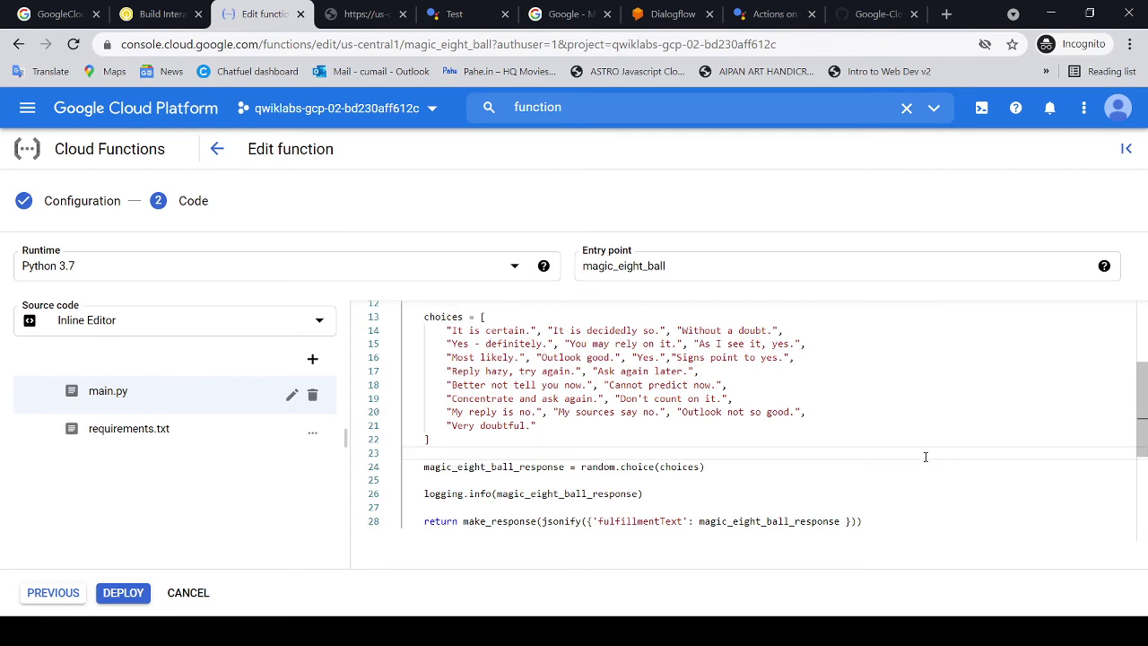
# Recheck the GitHub guide and lab page for where the translation code goes in the magic_eight_ball function
pyautogui.click(161, 13)
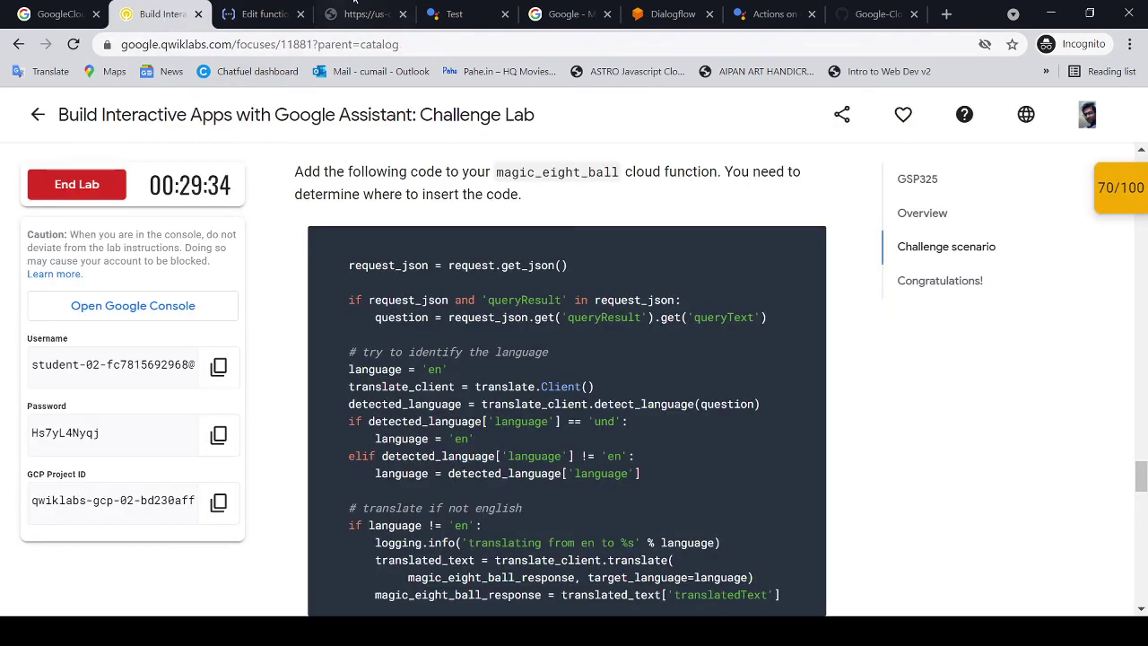
pyautogui.click(877, 14)
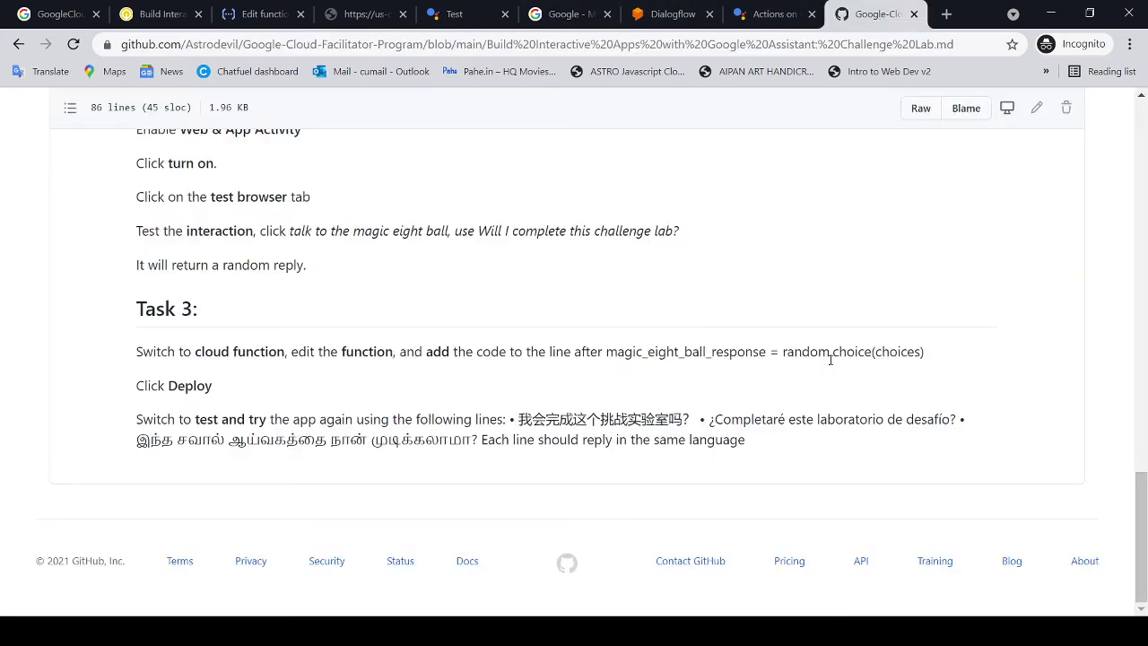
pyautogui.doubleClick(589, 351)
pyautogui.moveTo(425, 352); pyautogui.dragTo(917, 362)
pyautogui.click(917, 363)
pyautogui.click(171, 15)
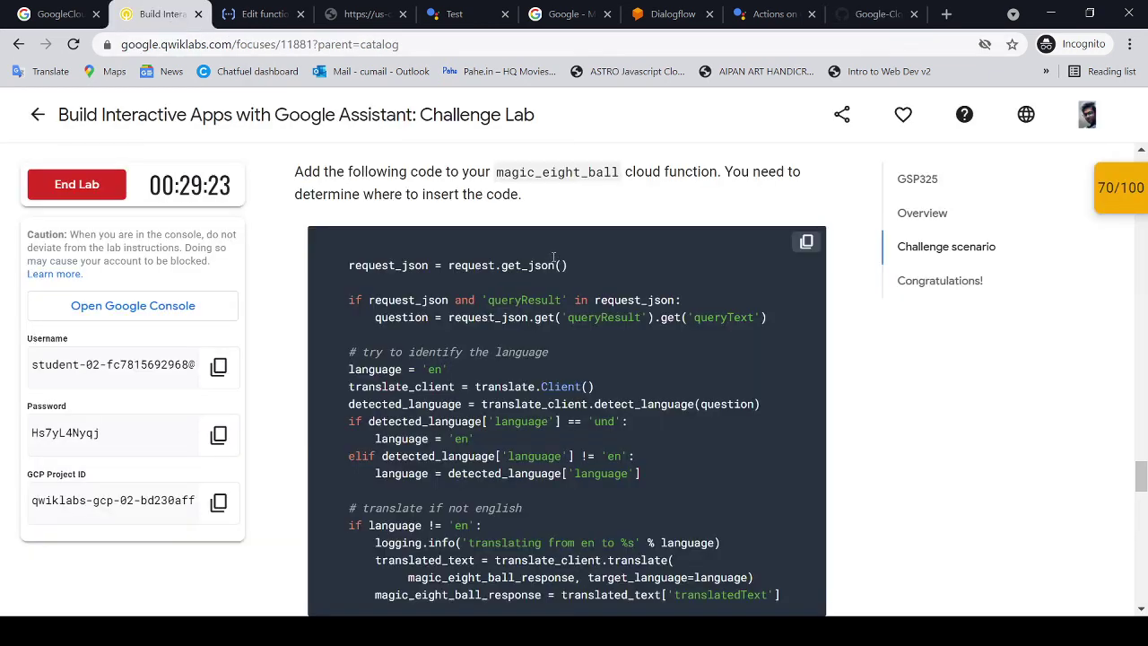
pyautogui.moveTo(462, 171); pyautogui.dragTo(687, 171)
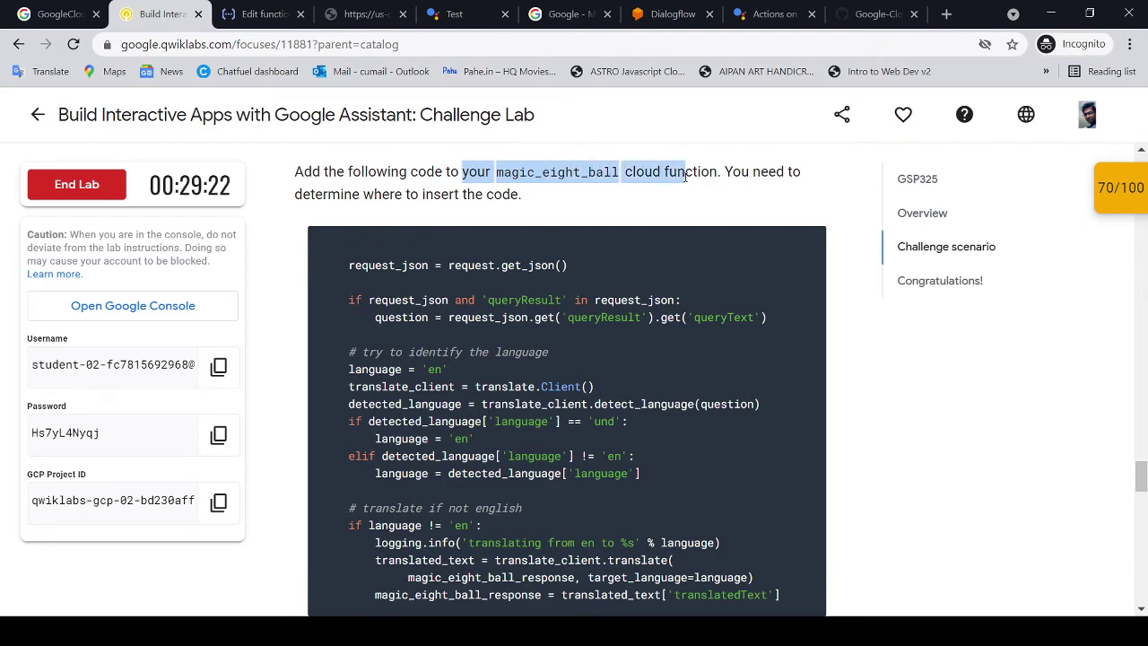
# Insert the lab's translation code in main.py after the line magic_eight_ball_response = random.choice(choices) and deploy the function
pyautogui.click(803, 239)
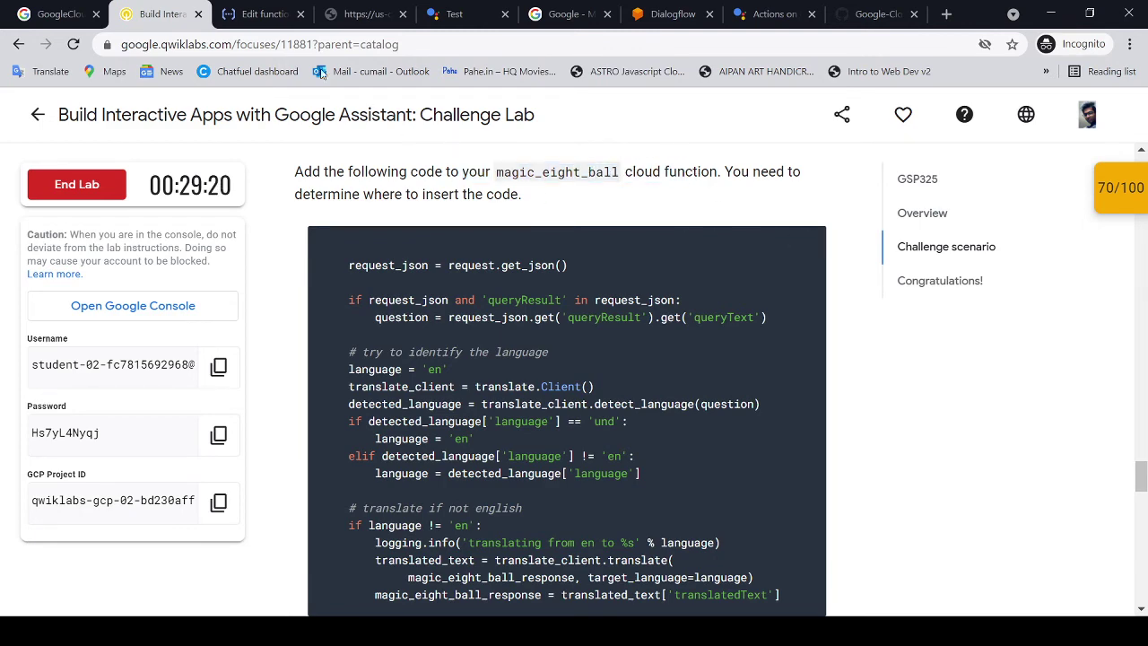
pyautogui.click(260, 14)
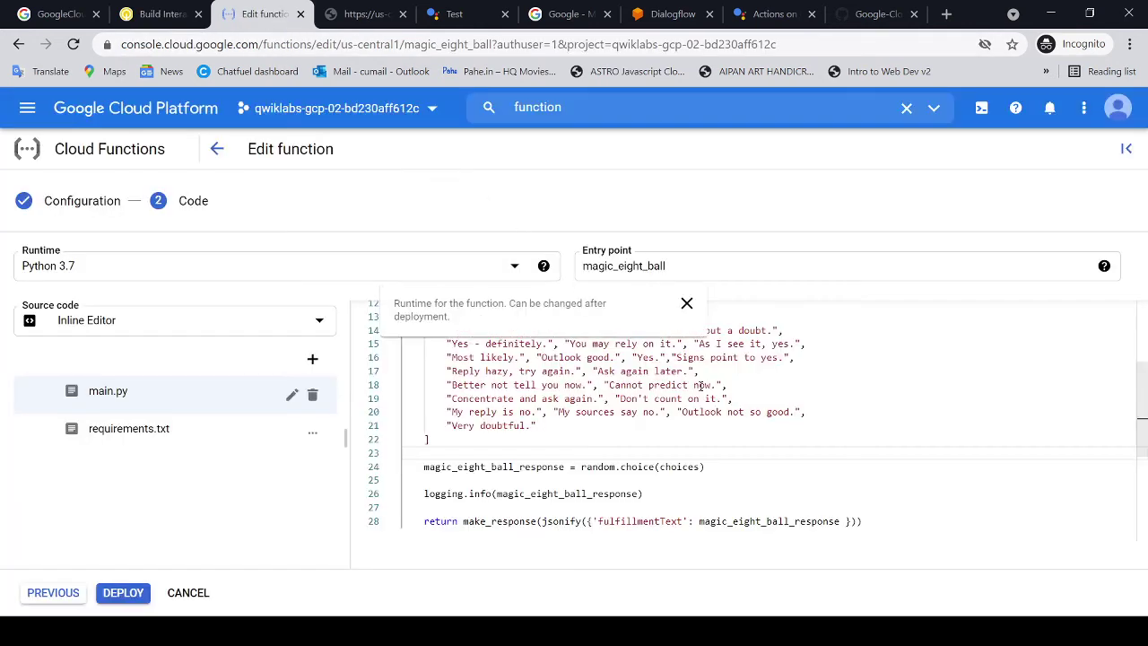
pyautogui.click(735, 470)
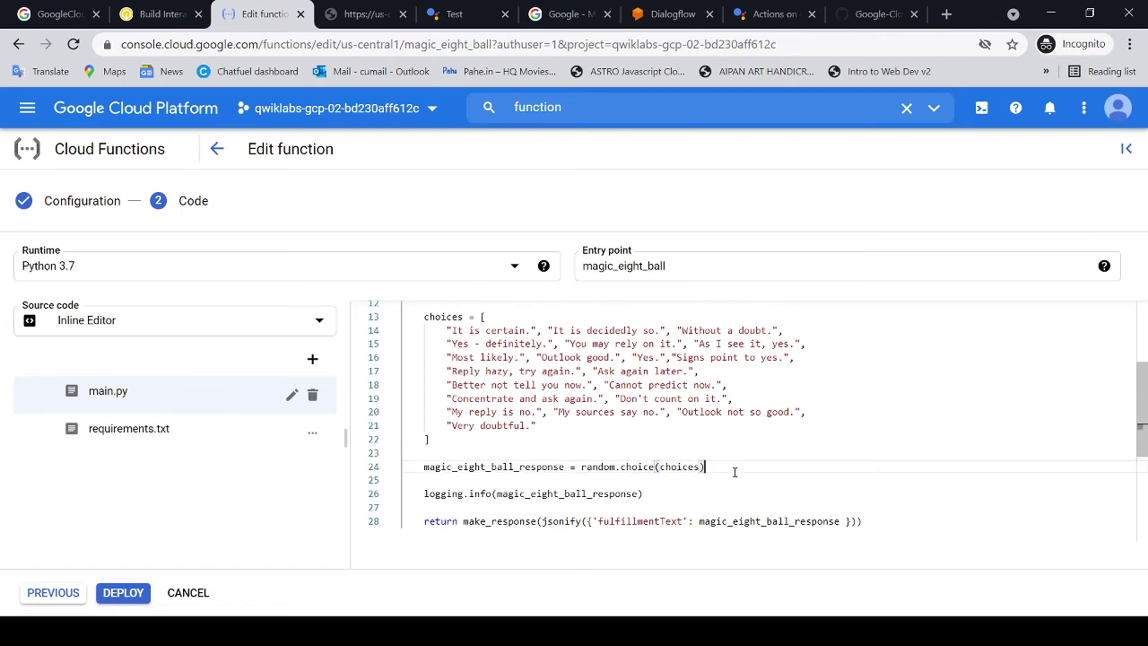
pyautogui.press('Return')
pyautogui.hotkey('ctrl', 'v')
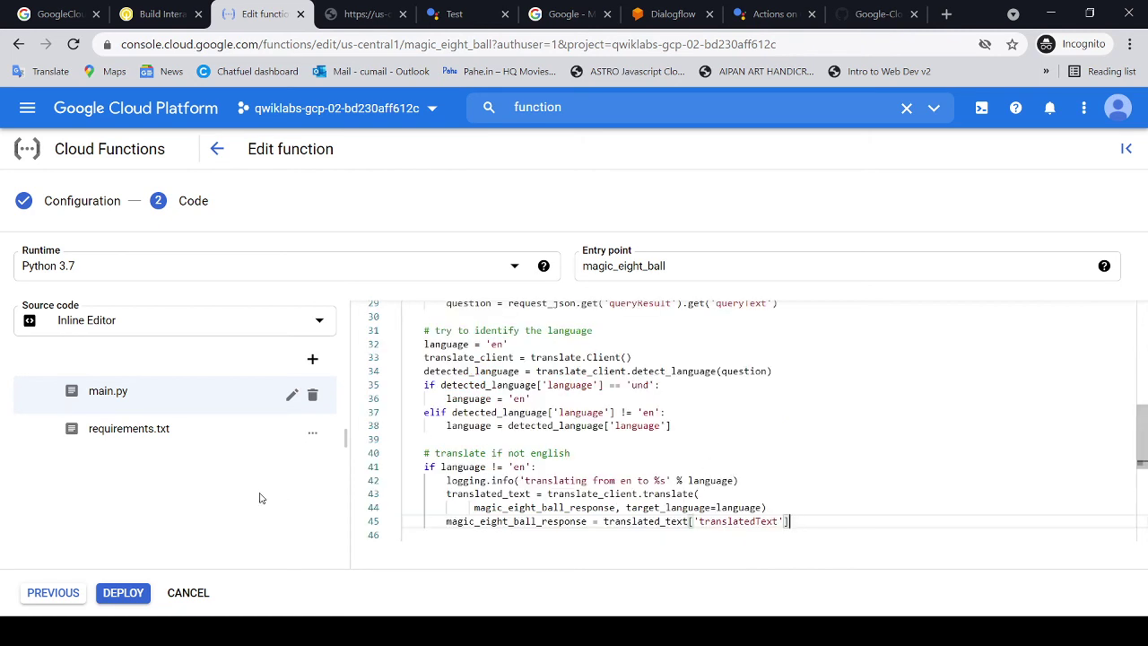
pyautogui.click(130, 595)
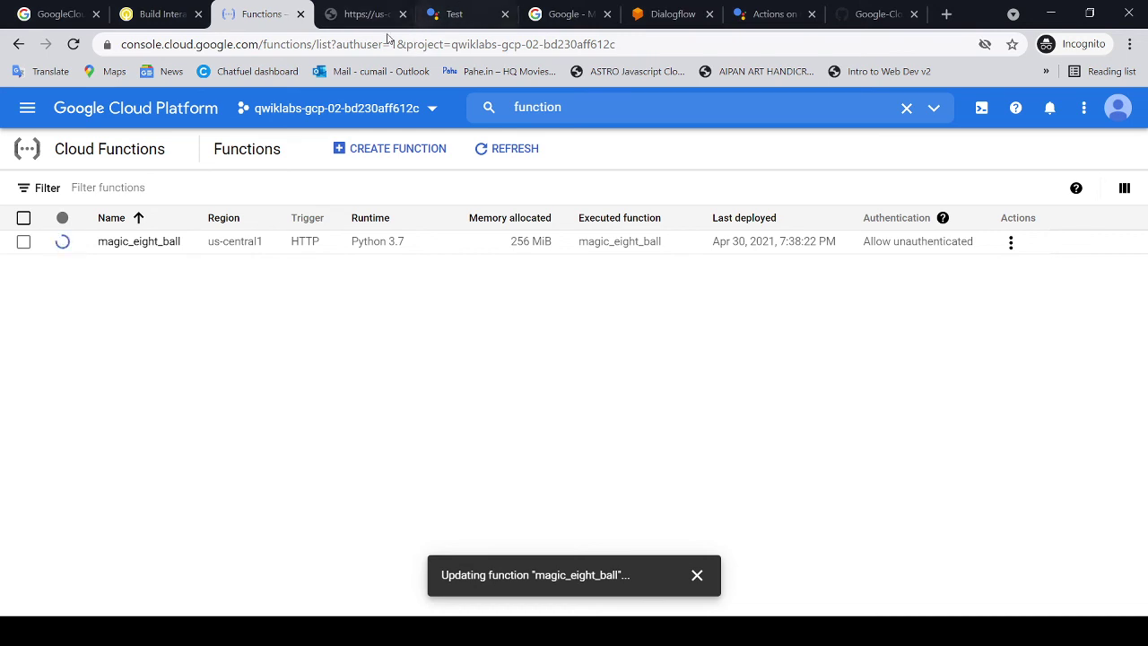
# Check the magic_eight_ball deployment and compare the code placement with the guide's Task 3 instruction
pyautogui.click(157, 13)
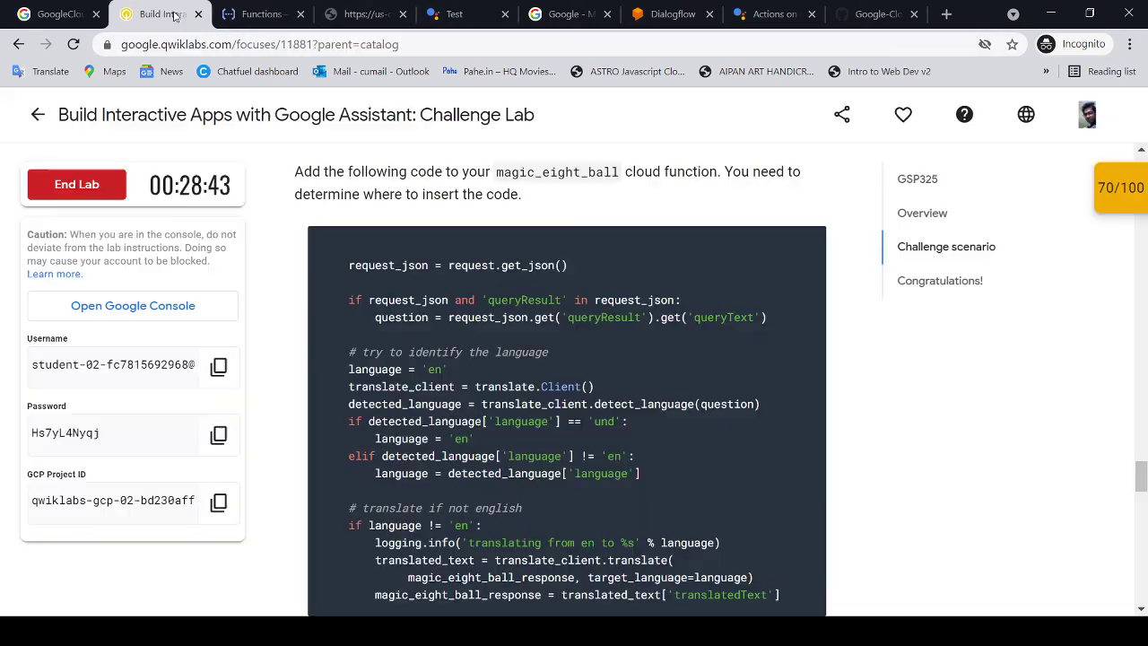
pyautogui.click(269, 20)
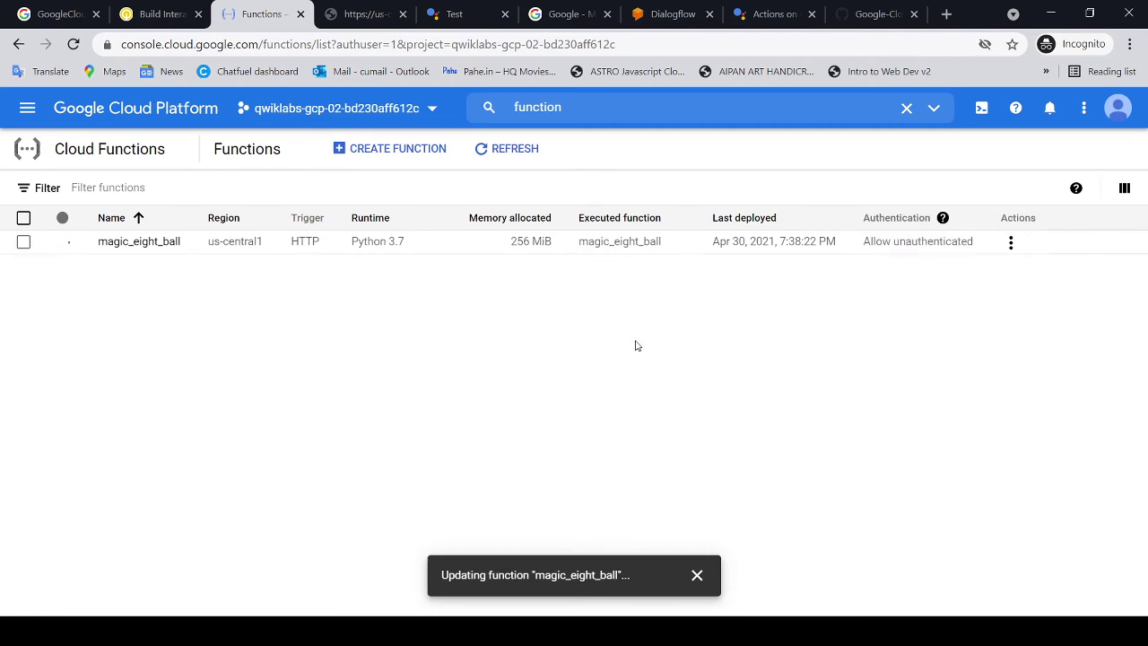
pyautogui.click(874, 15)
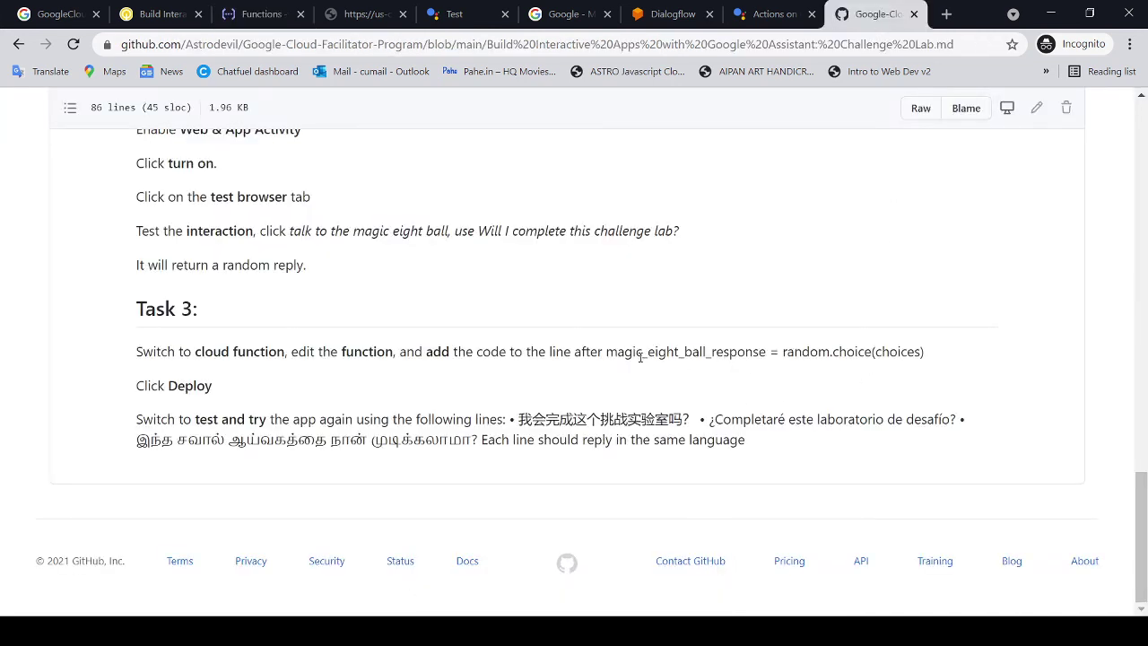
pyautogui.moveTo(549, 351); pyautogui.dragTo(928, 342)
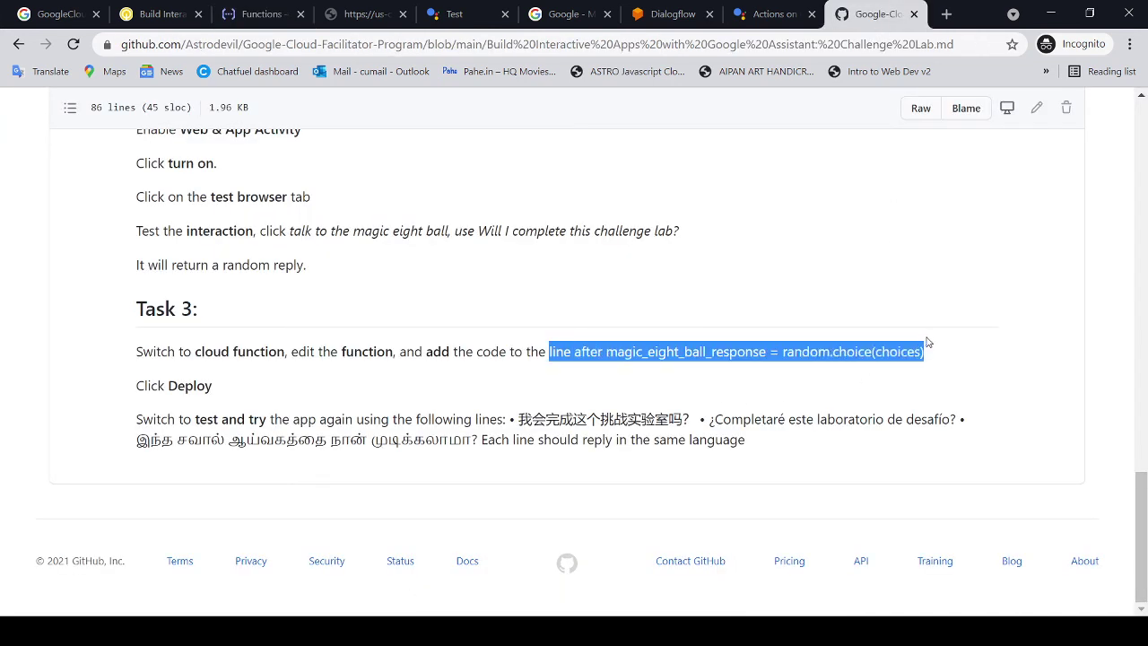
# Check the magic_eight_ball update in Cloud Functions and reread the guide's Task 3 deploy and test instructions
pyautogui.click(240, 20)
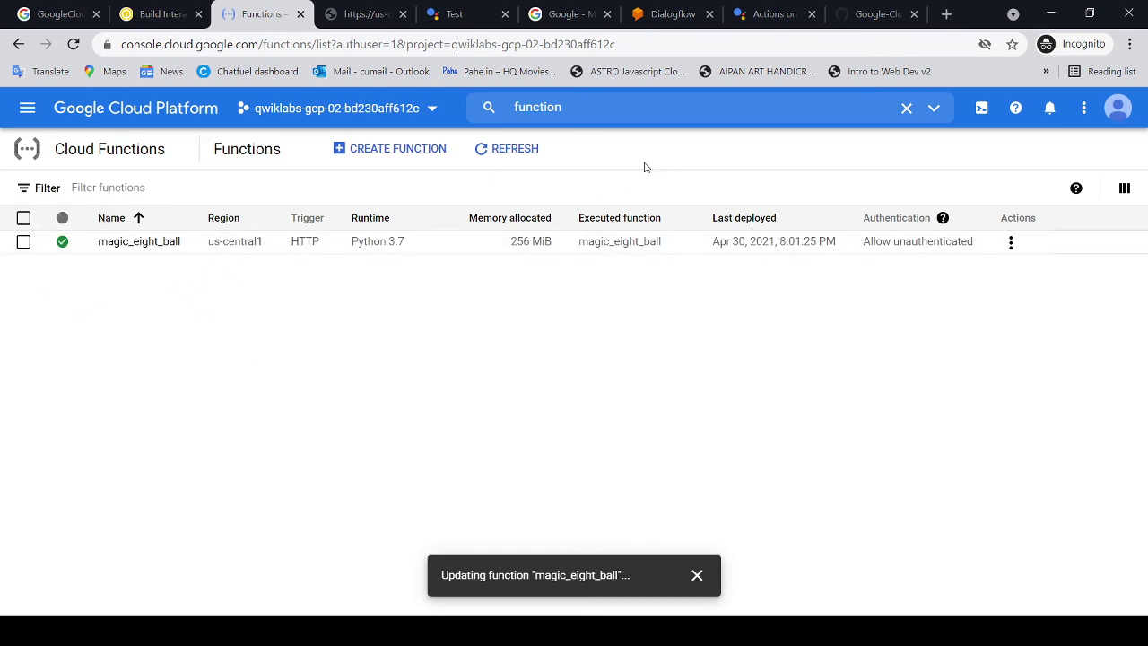
pyautogui.click(877, 13)
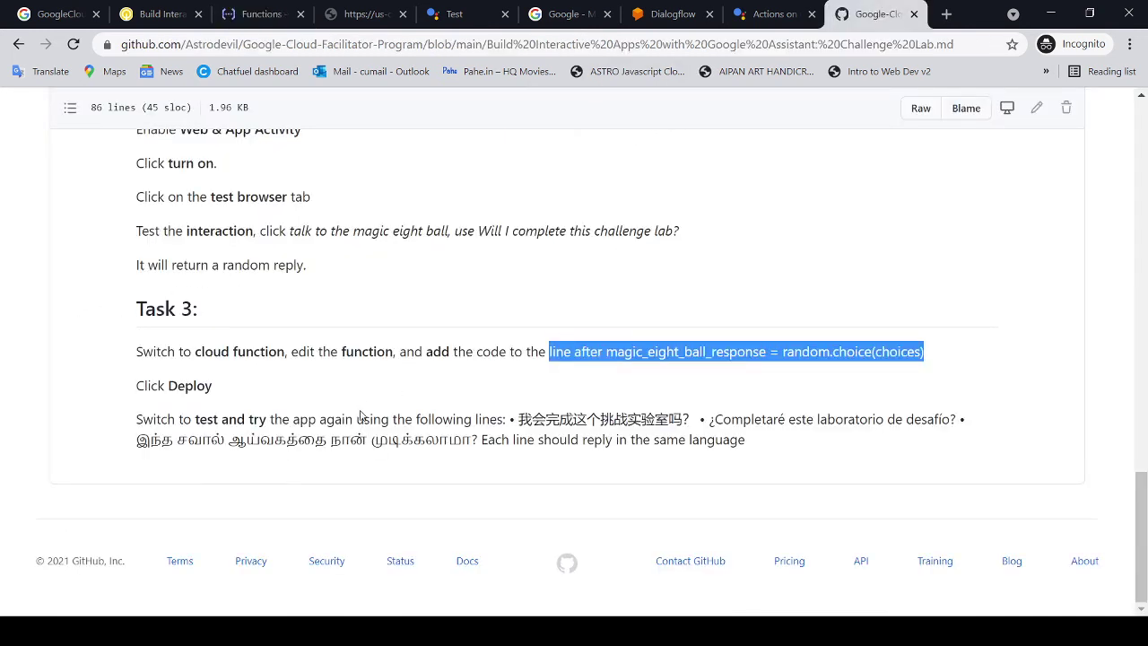
pyautogui.click(256, 412)
pyautogui.doubleClick(213, 387)
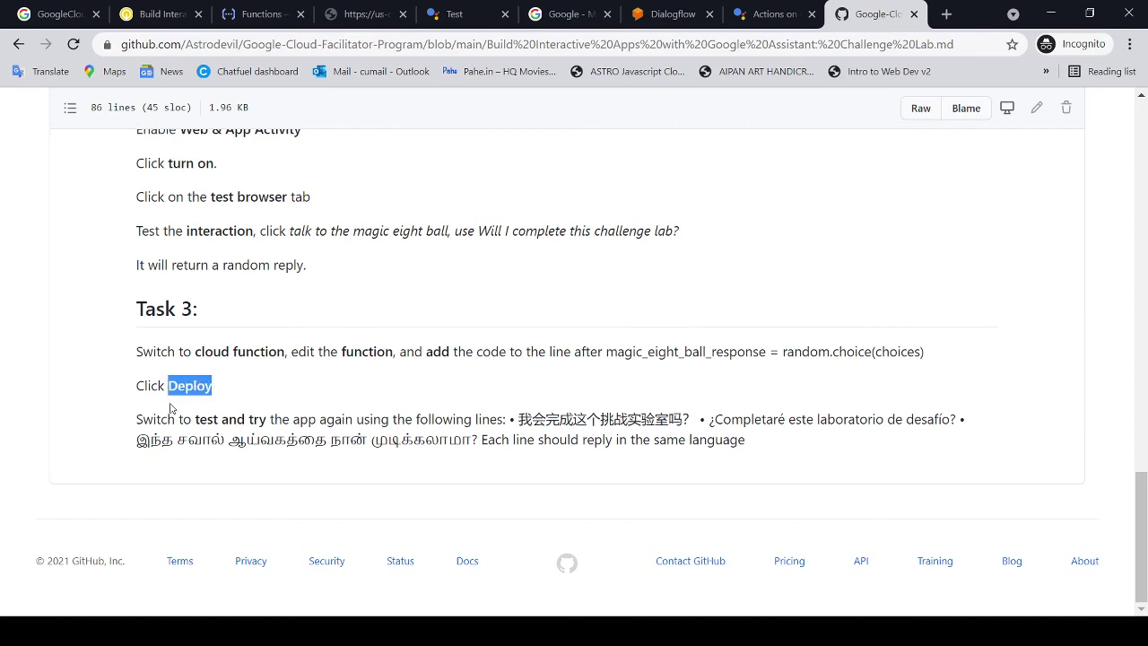
pyautogui.moveTo(154, 419); pyautogui.dragTo(328, 418)
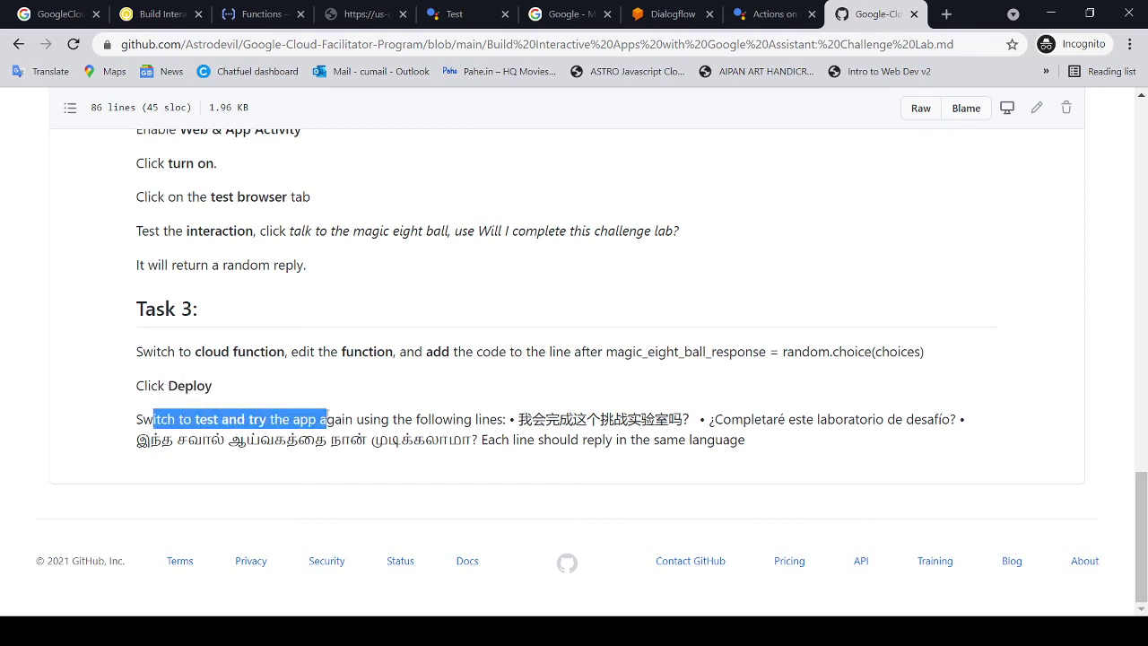
# Open the Actions Console through Dialogflow's Preview Migration, switch to the student account and close the leftover Actions Console page
pyautogui.click(669, 17)
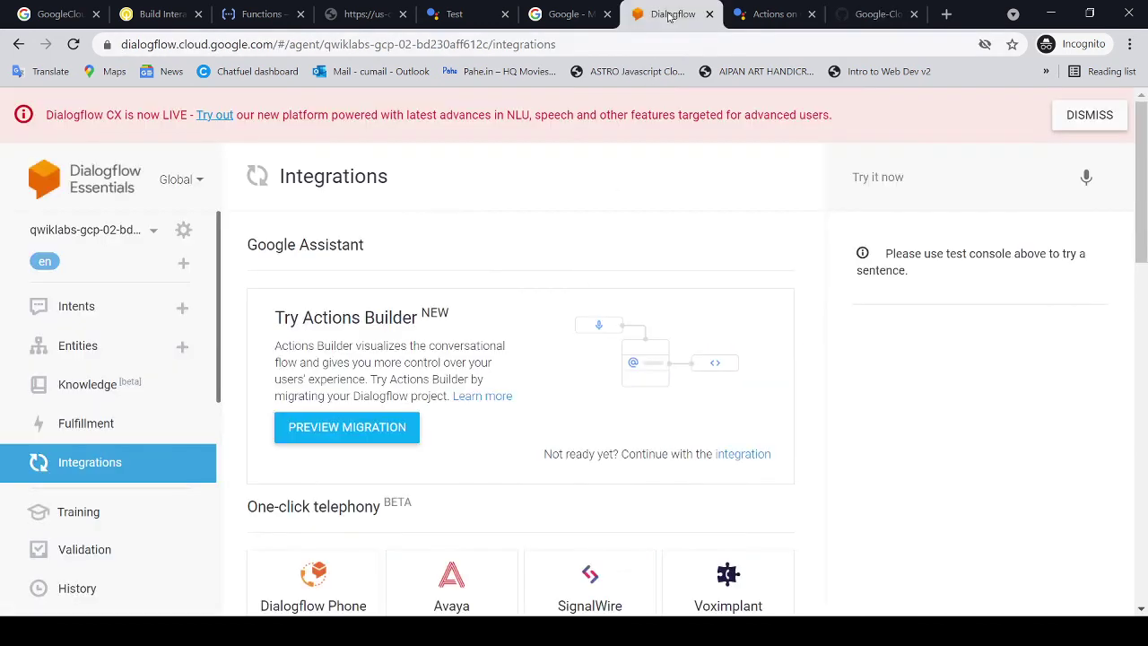
pyautogui.click(373, 428)
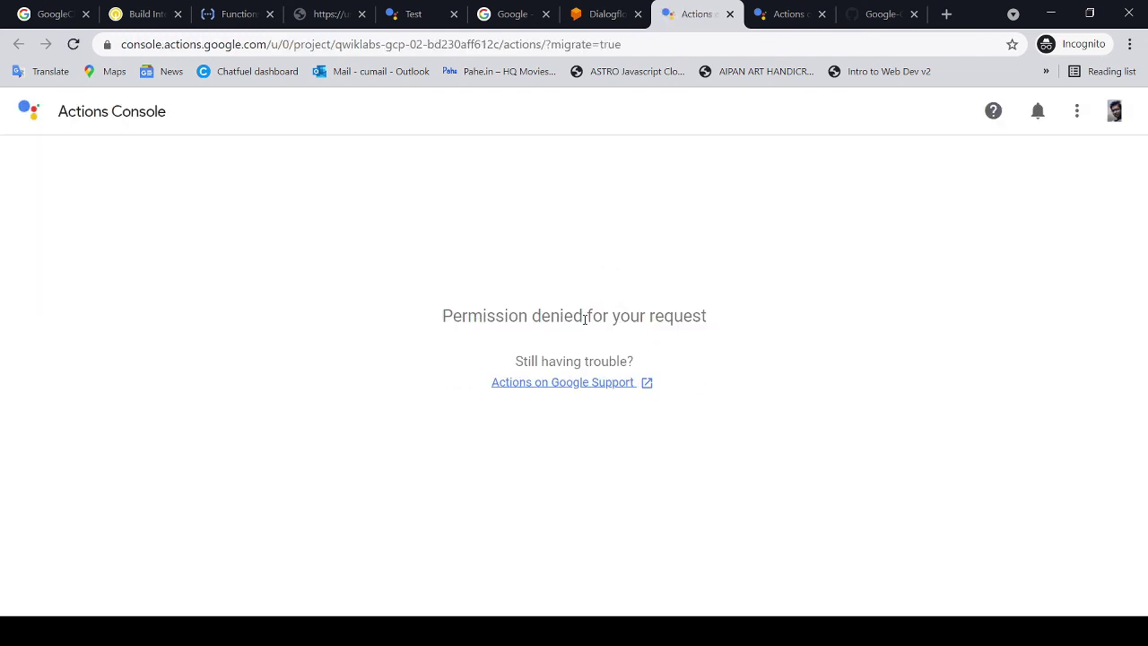
pyautogui.click(1113, 111)
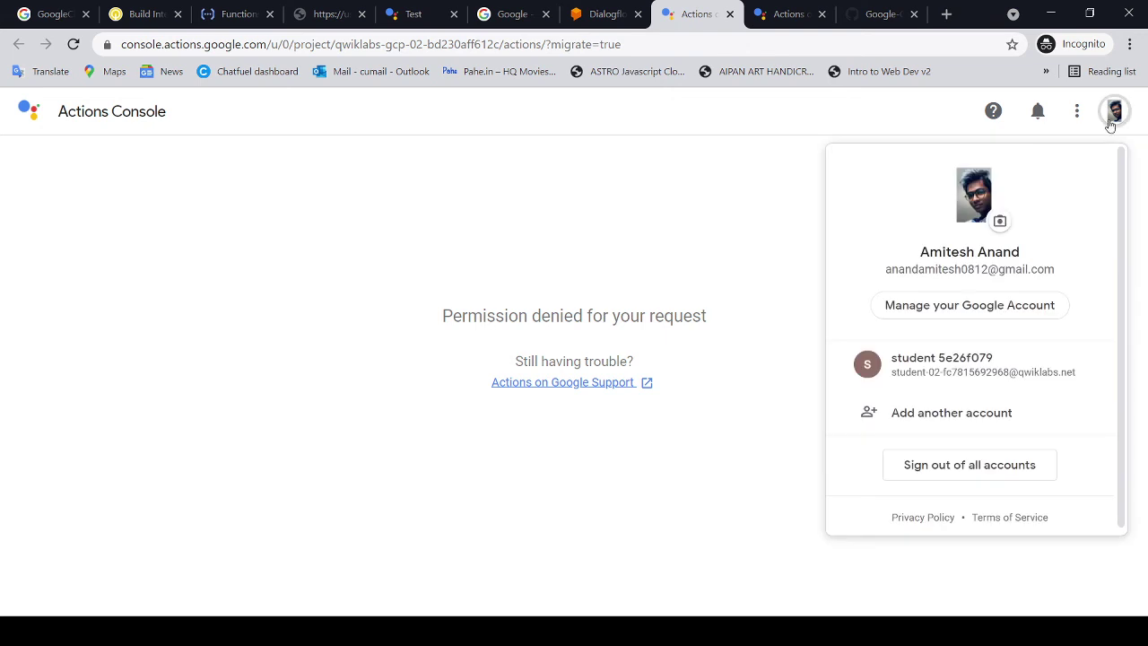
pyautogui.click(940, 358)
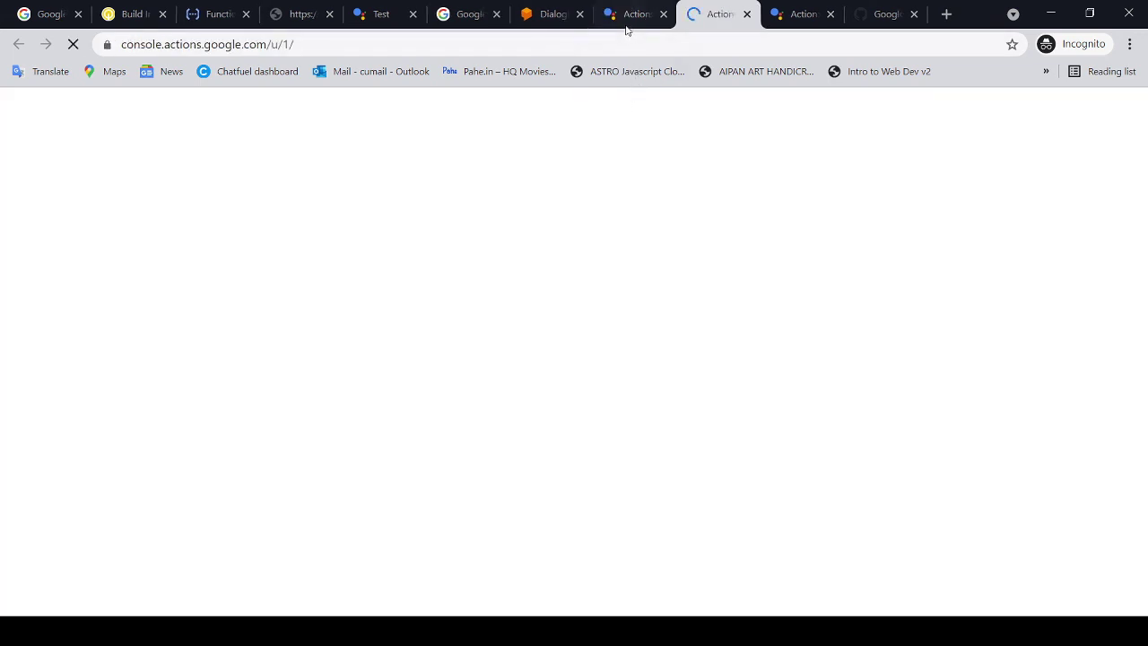
pyautogui.click(624, 24)
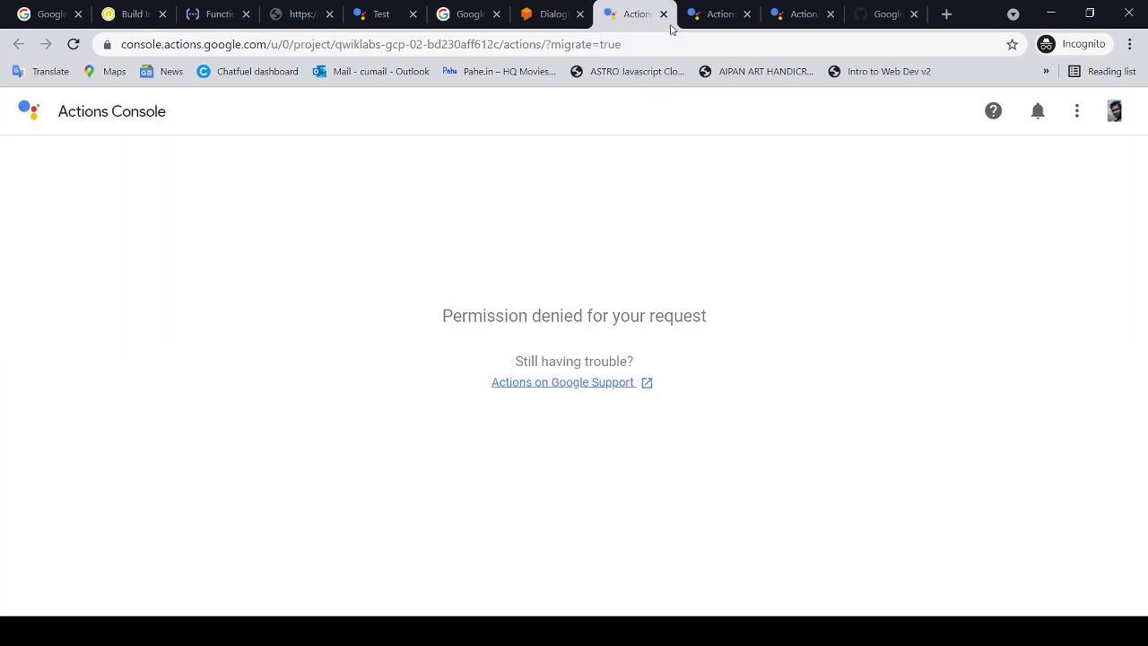
pyautogui.click(664, 15)
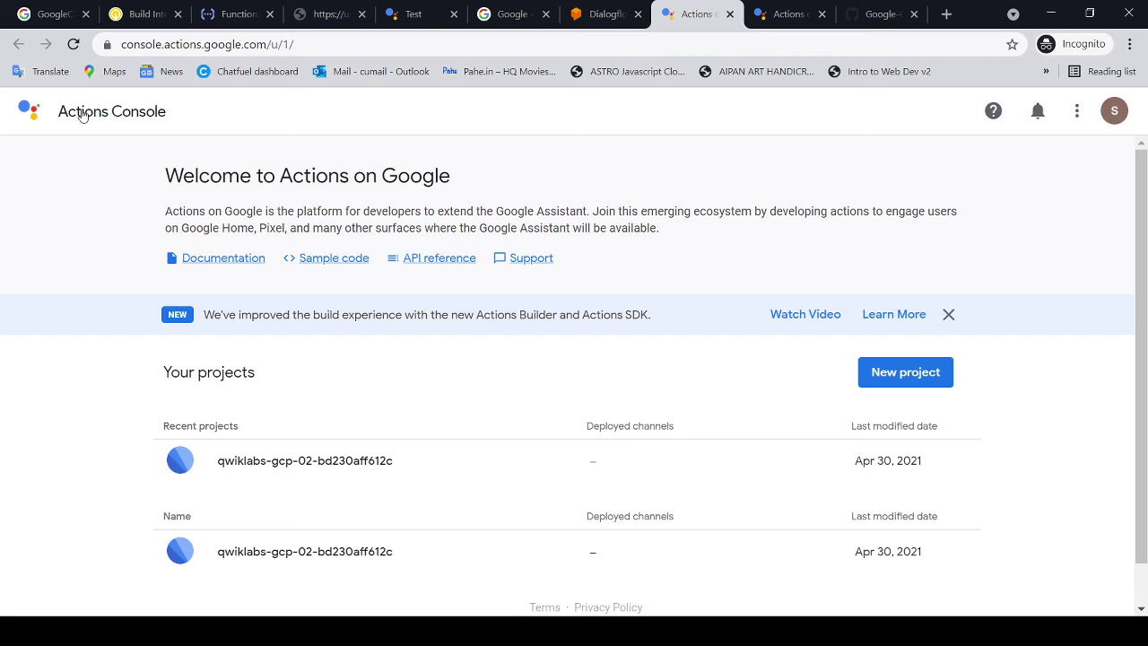
# Open the recent project qwiklabs-gcp-02-bd230aff612c in the Actions Console and go to its test simulator
pyautogui.scroll(-1, 395, 271)
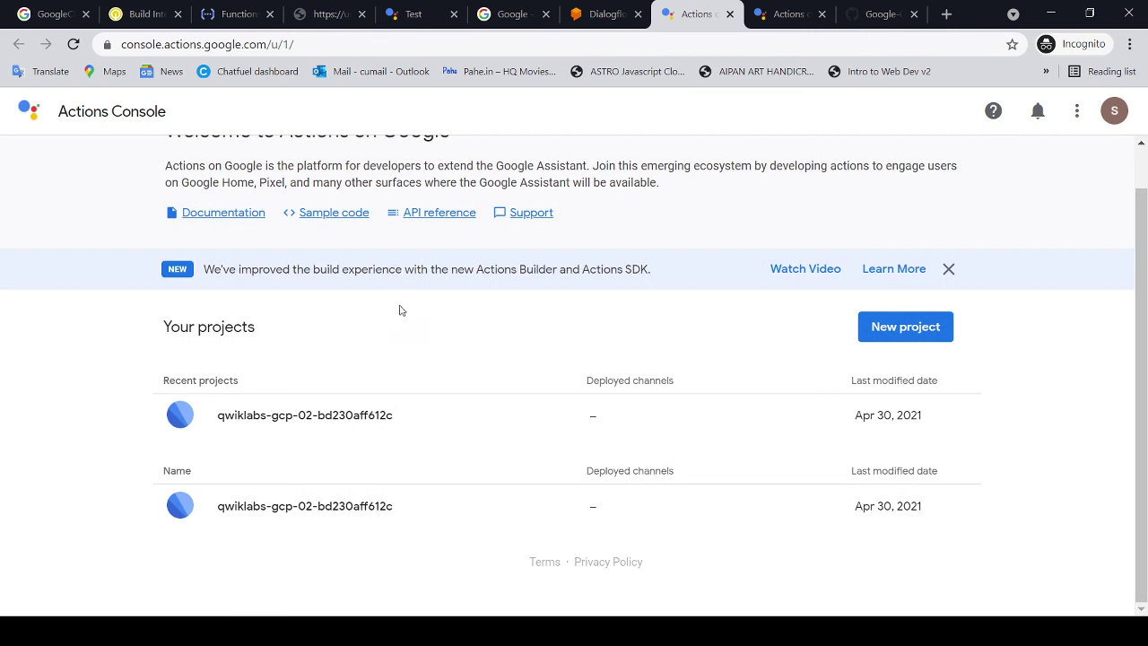
pyautogui.scroll(1, 399, 319)
pyautogui.scroll(-1, 377, 358)
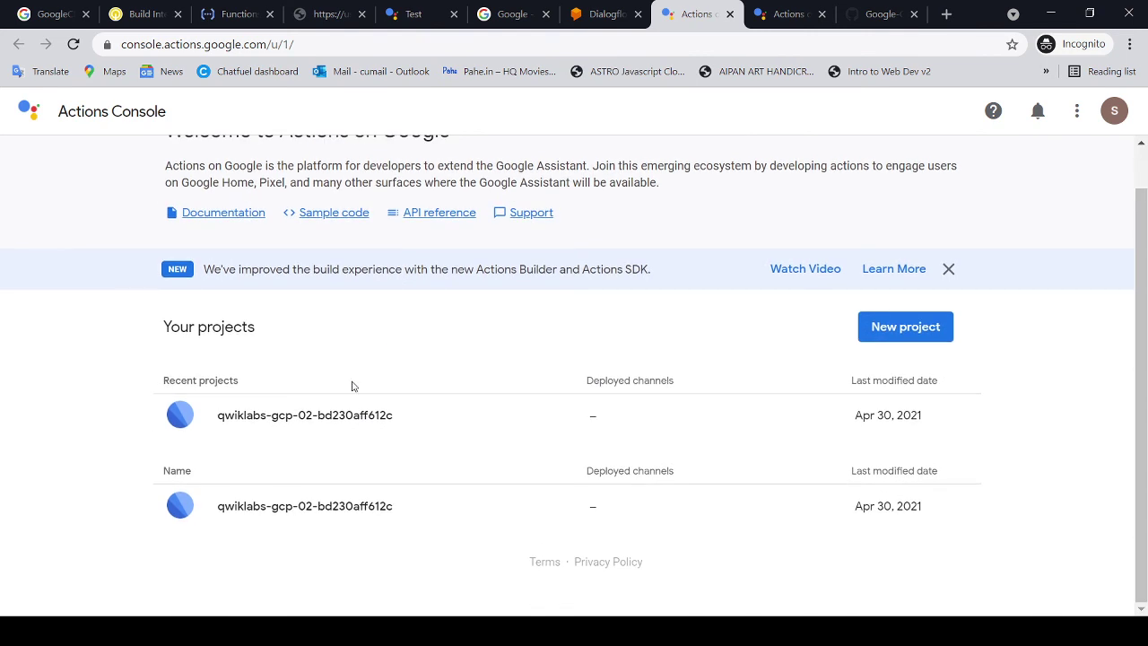
pyautogui.click(322, 425)
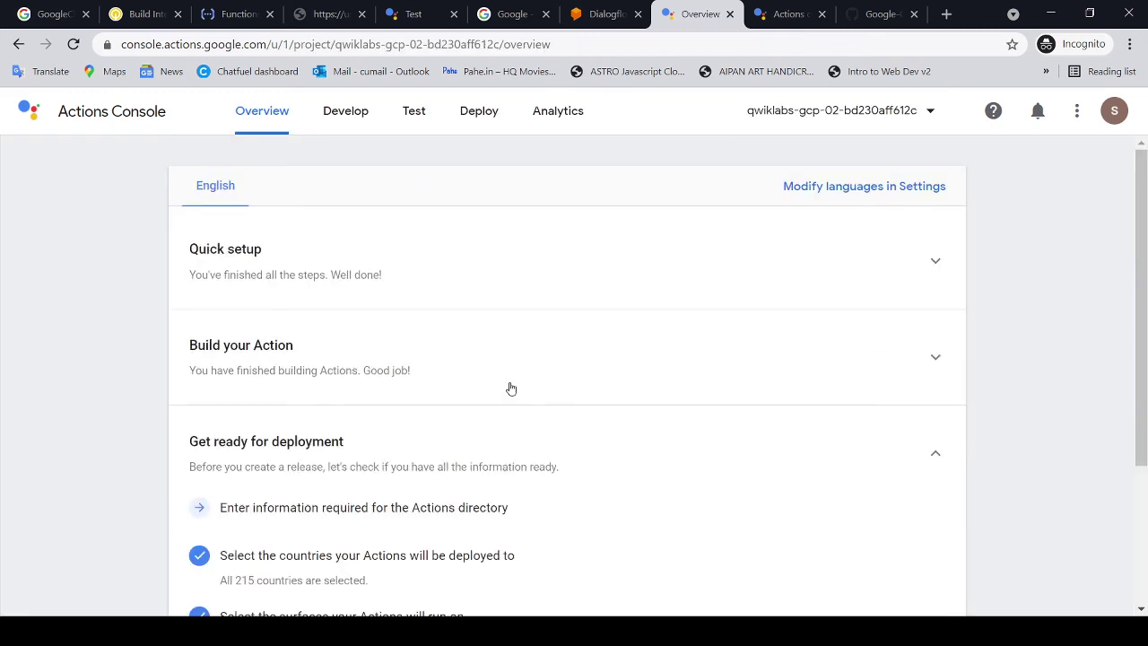
pyautogui.click(416, 113)
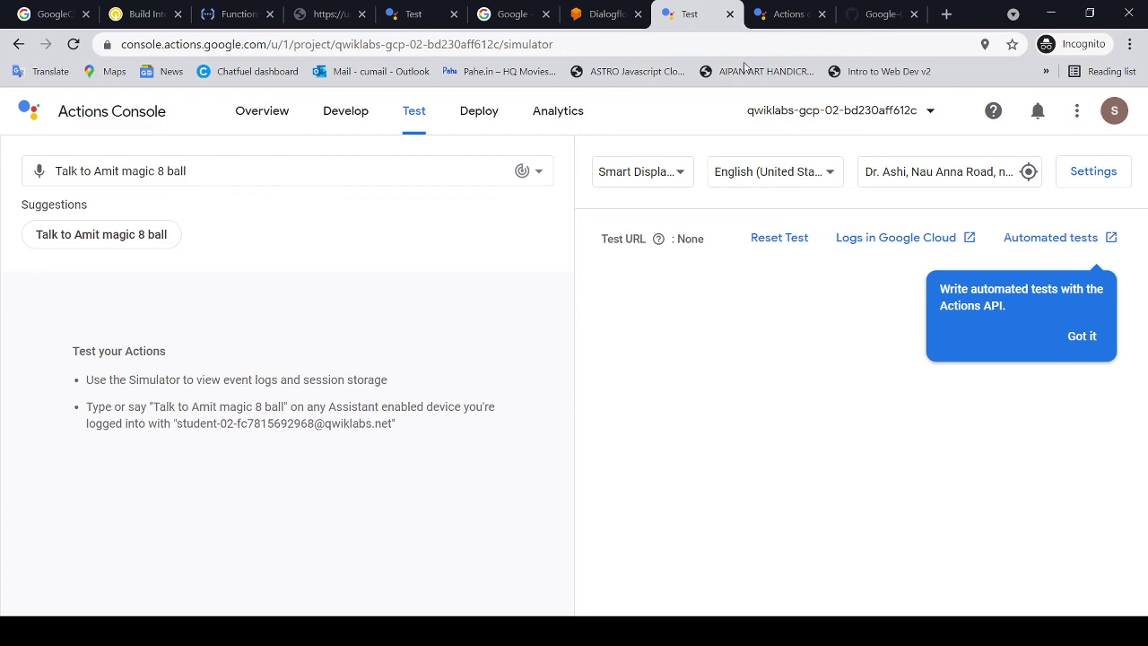
# Review the non-English test sentences listed on the lab page and in the GitHub guide
pyautogui.click(139, 16)
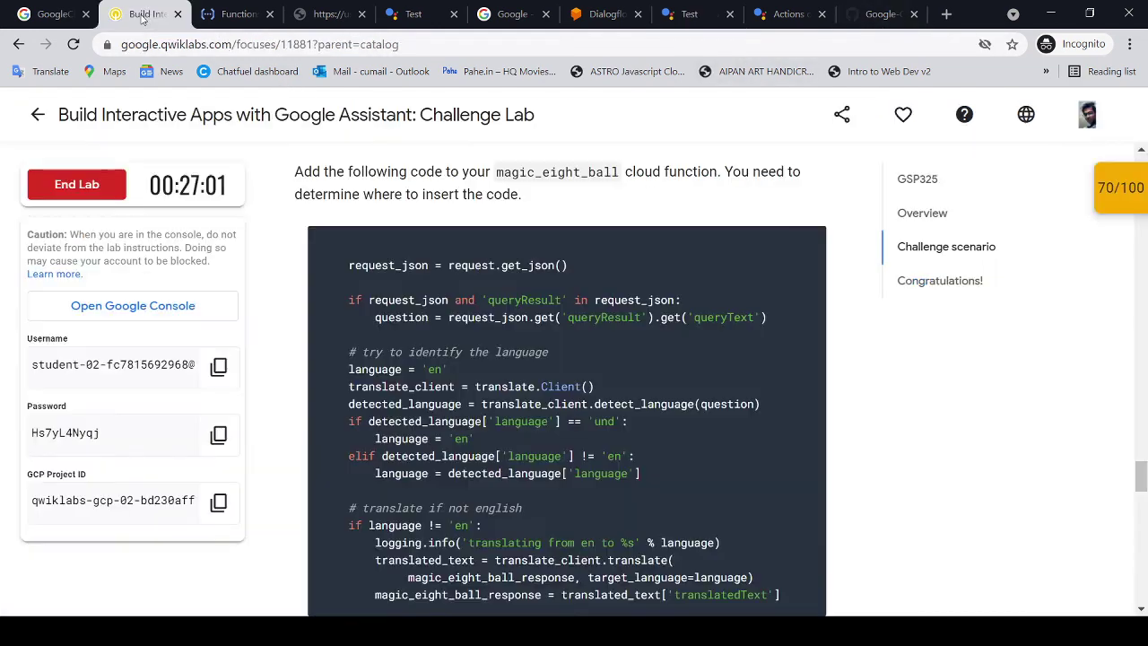
pyautogui.scroll(-3, 387, 348)
pyautogui.moveTo(356, 307); pyautogui.dragTo(638, 304)
pyautogui.moveTo(315, 351); pyautogui.dragTo(457, 350)
pyautogui.moveTo(317, 396); pyautogui.dragTo(447, 395)
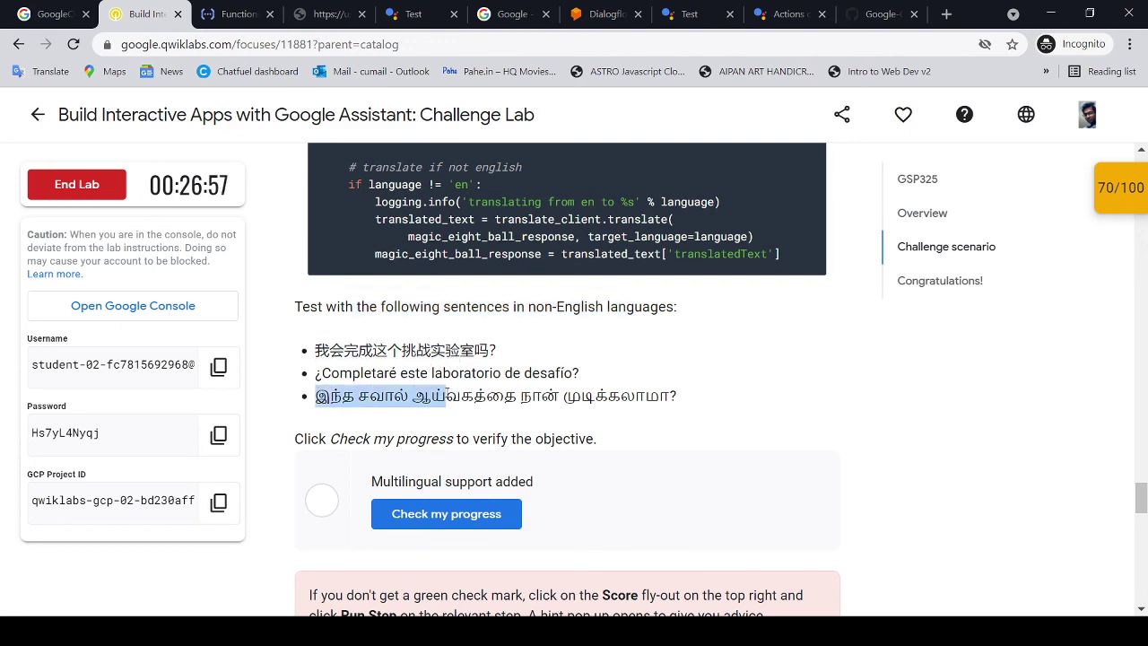
pyautogui.click(868, 16)
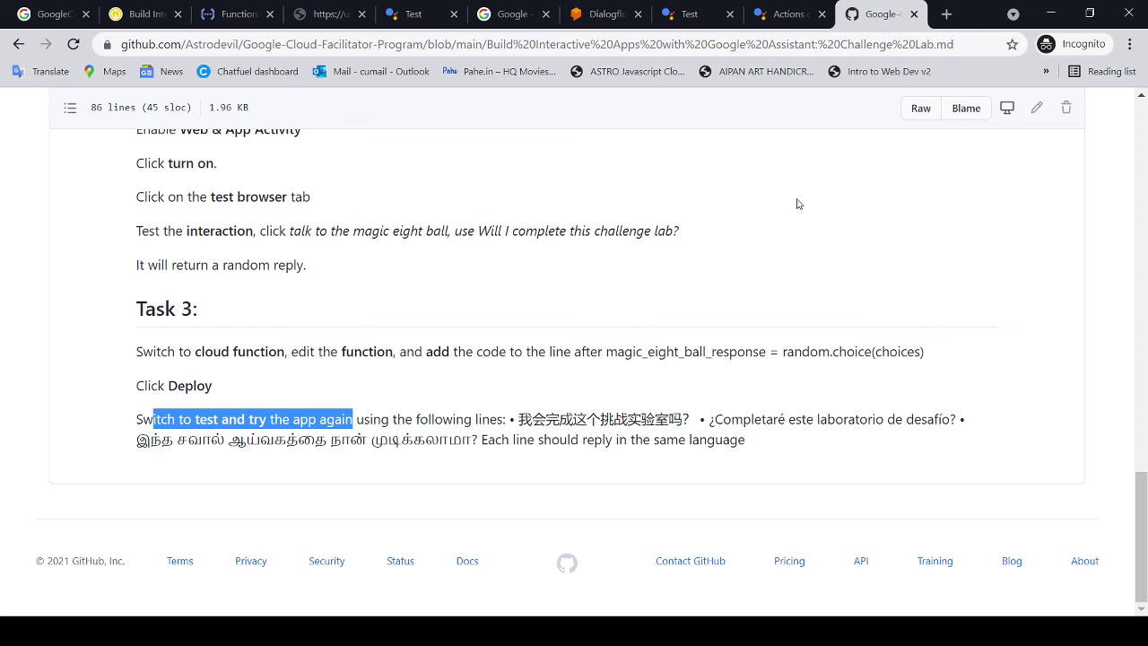
pyautogui.click(661, 381)
pyautogui.moveTo(491, 419); pyautogui.dragTo(627, 419)
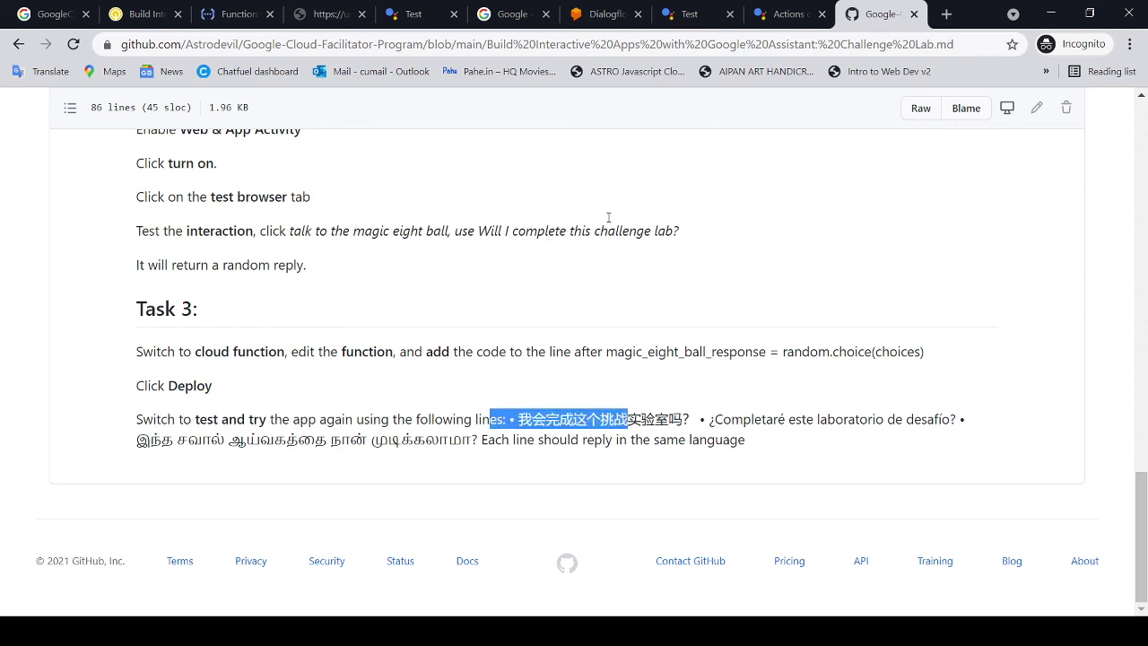
# Return to the Actions Console simulator and start a conversation with the magic 8 ball using the suggested invocation
pyautogui.click(618, 17)
pyautogui.click(691, 15)
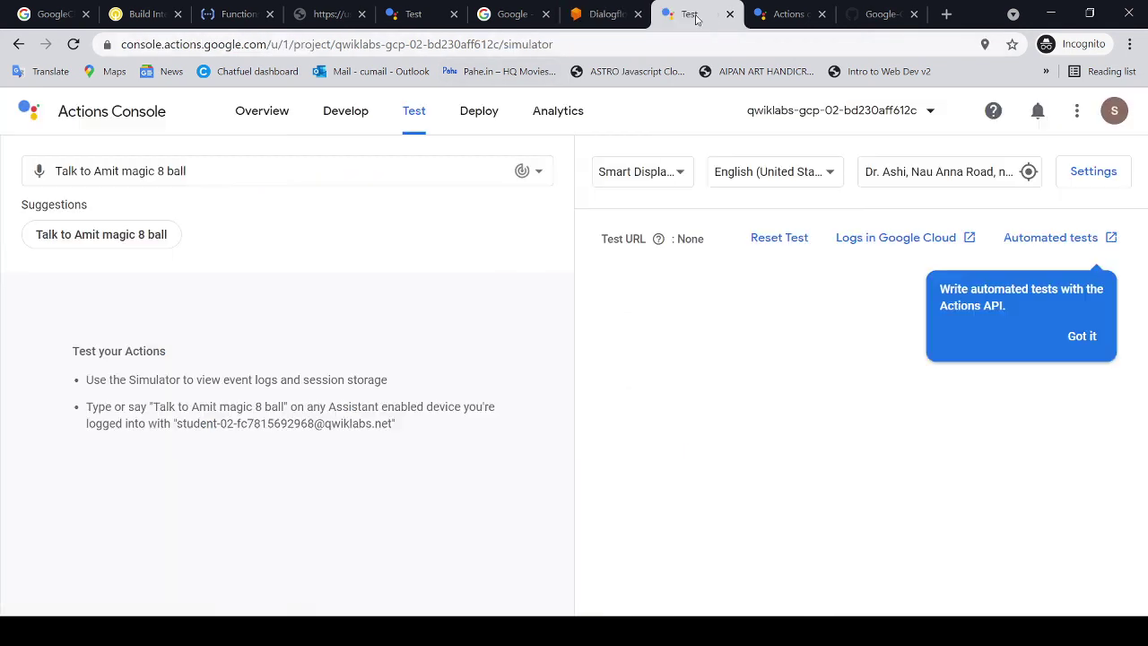
pyautogui.click(113, 234)
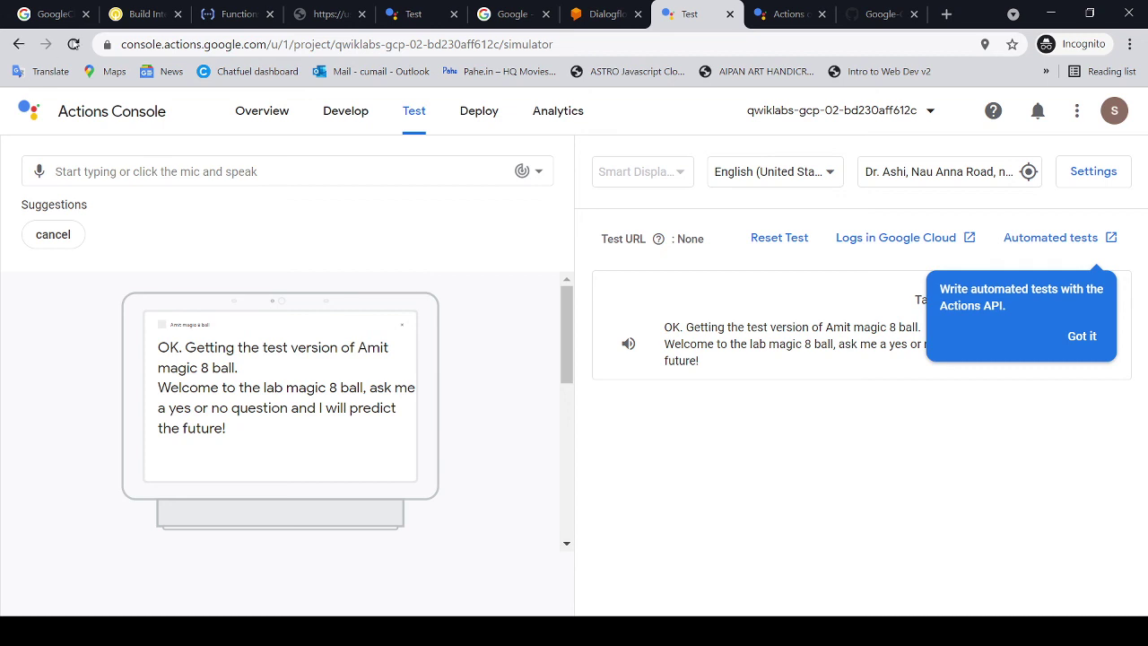
# Copy the Chinese test sentence 我会完成这个挑战实验室吗? from the lab page and send it to the magic 8 ball in the simulator
pyautogui.click(871, 16)
pyautogui.moveTo(519, 419); pyautogui.dragTo(448, 439)
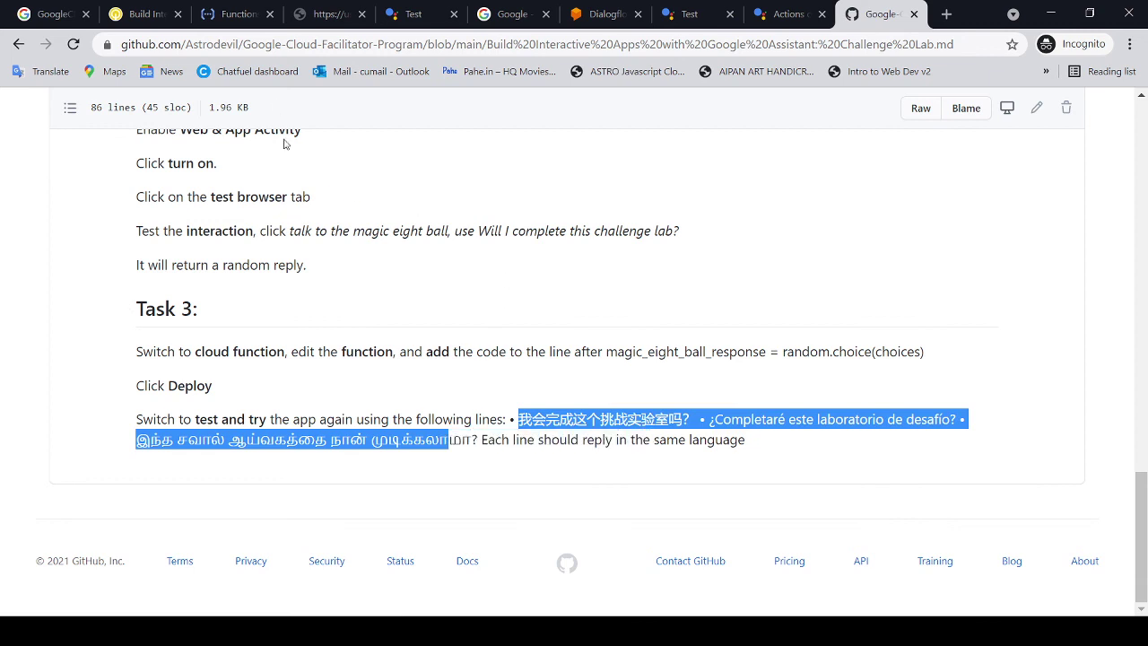
pyautogui.click(143, 14)
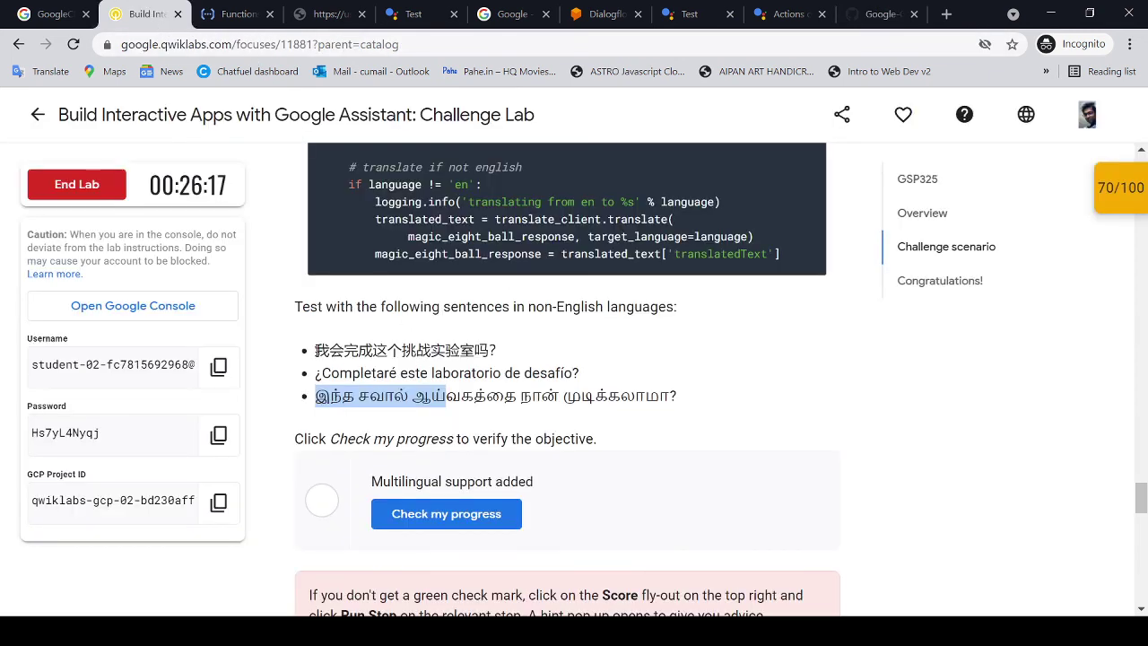
pyautogui.moveTo(314, 349); pyautogui.dragTo(499, 352)
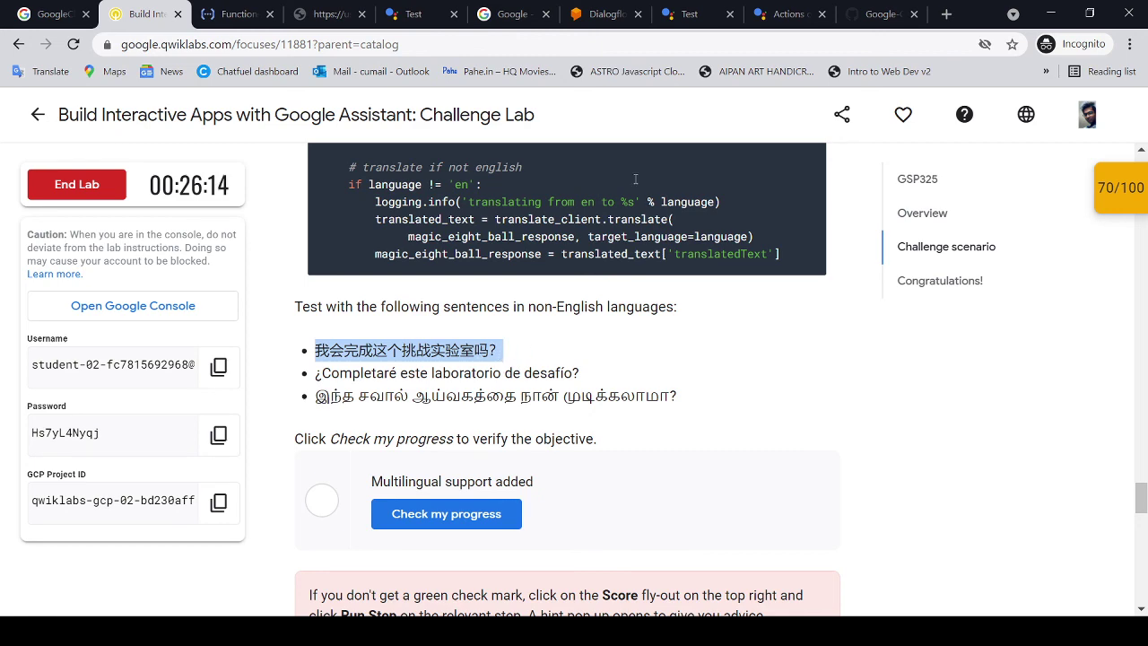
pyautogui.click(689, 14)
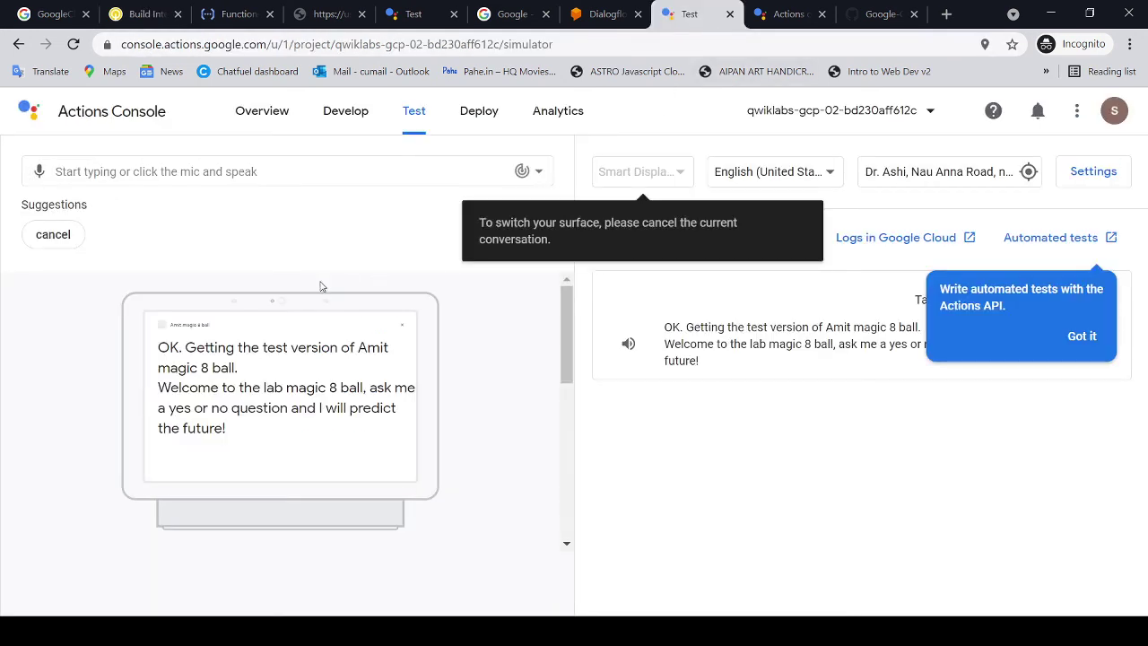
pyautogui.click(209, 180)
pyautogui.write('我会完成这个挑战实验室吗？')
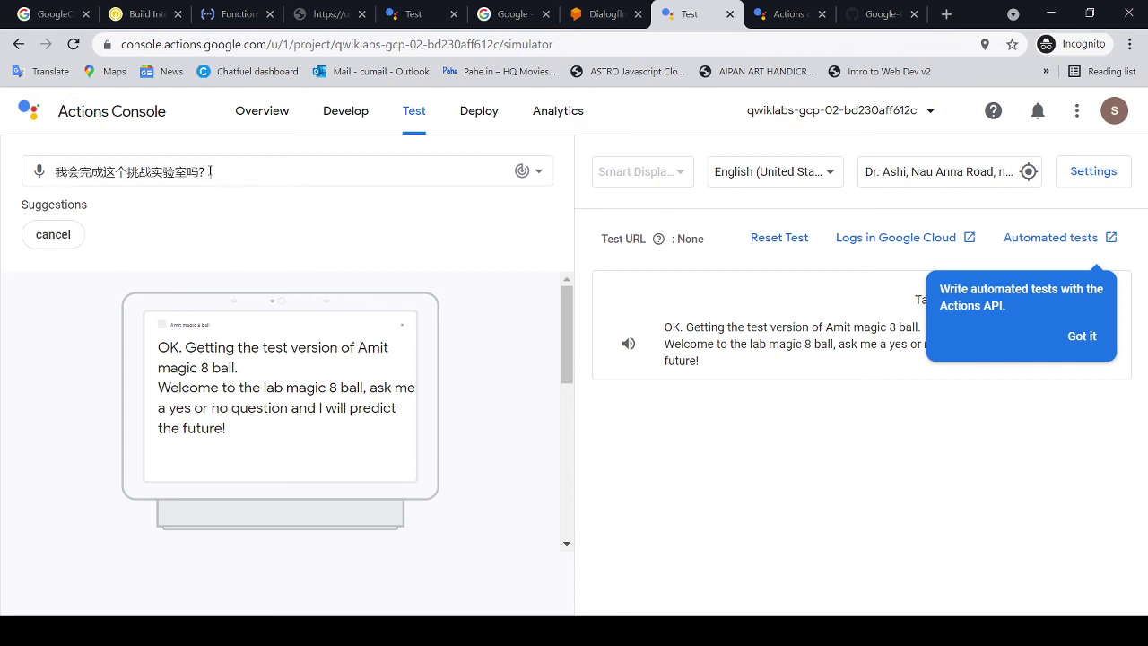
pyautogui.press('Return')
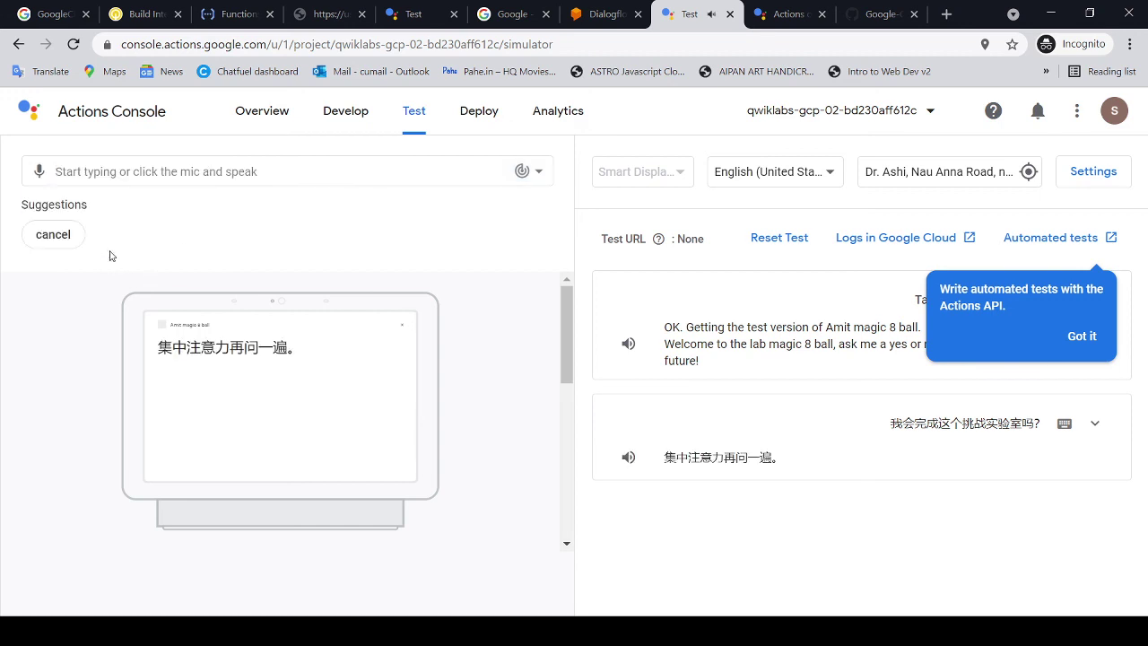
# Try to send the lab's Spanish test sentence "¿Completaré este laboratorio de desafío?" in the simulator and read the response
pyautogui.click(148, 18)
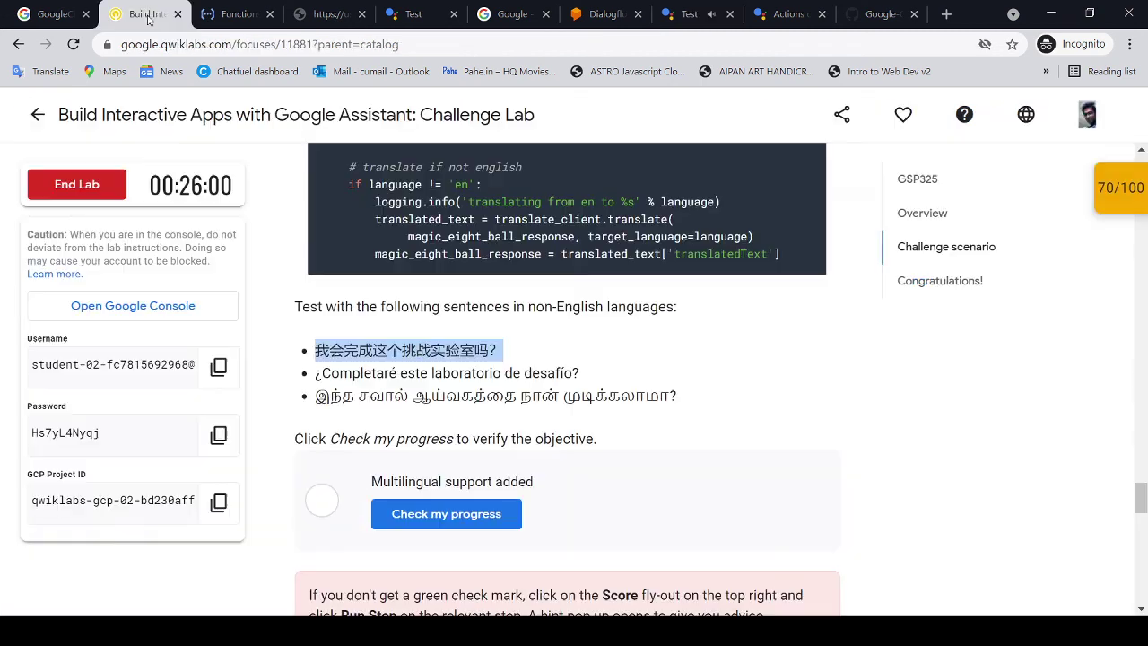
pyautogui.moveTo(316, 373); pyautogui.dragTo(579, 376)
pyautogui.hotkey('ctrl', 'c')
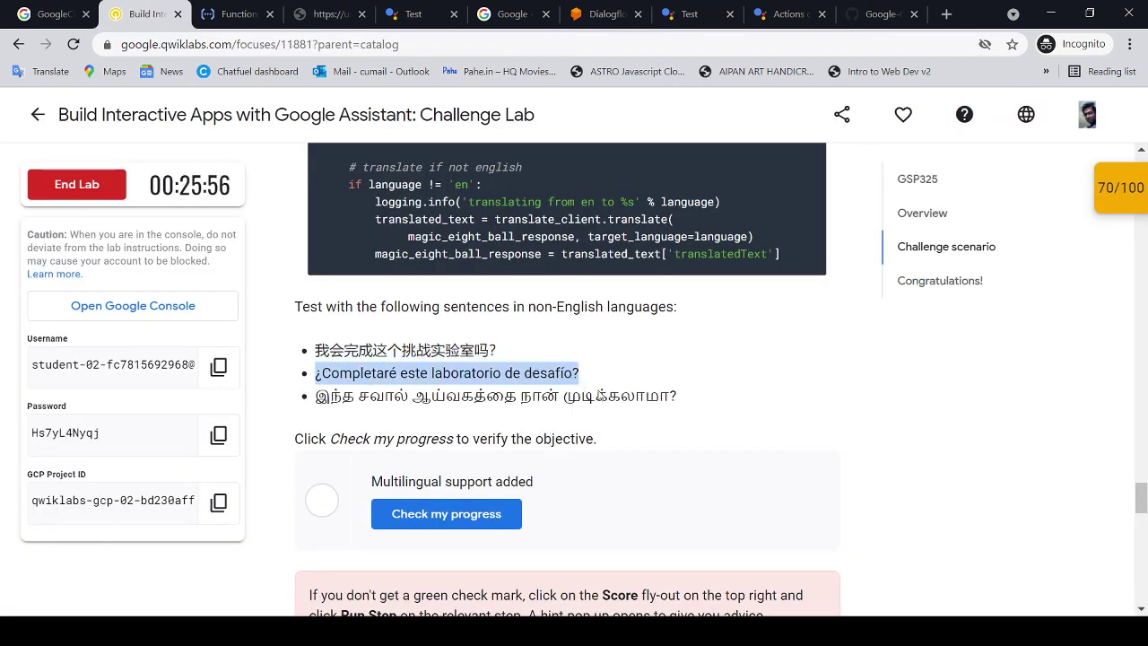
pyautogui.click(704, 20)
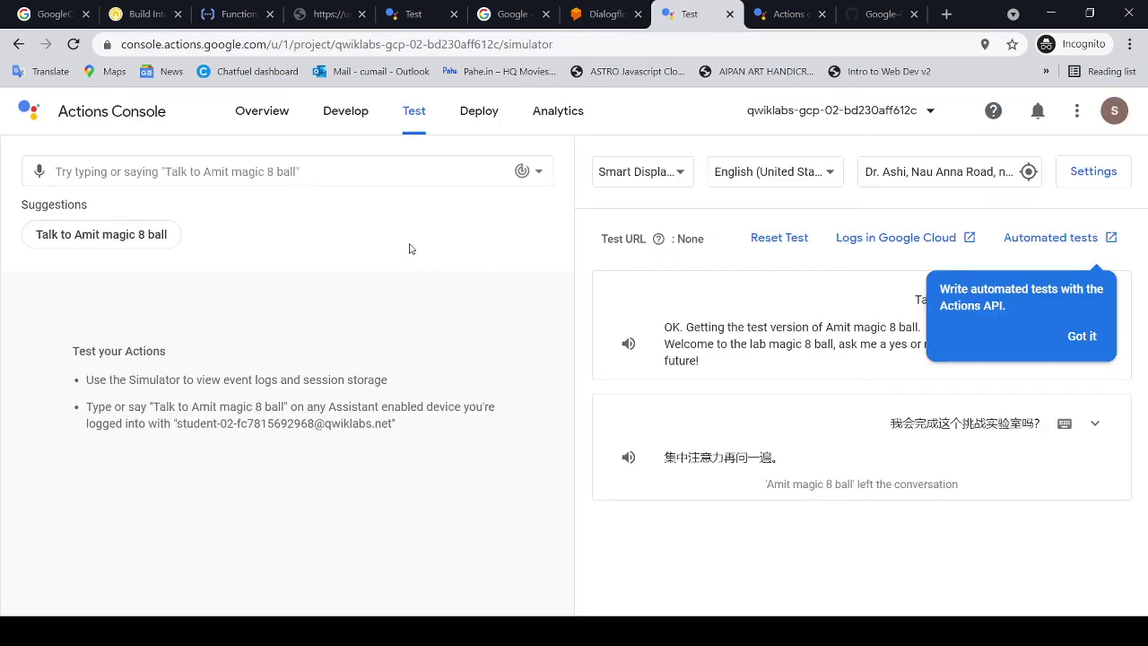
pyautogui.hotkey('ctrl', 'v')
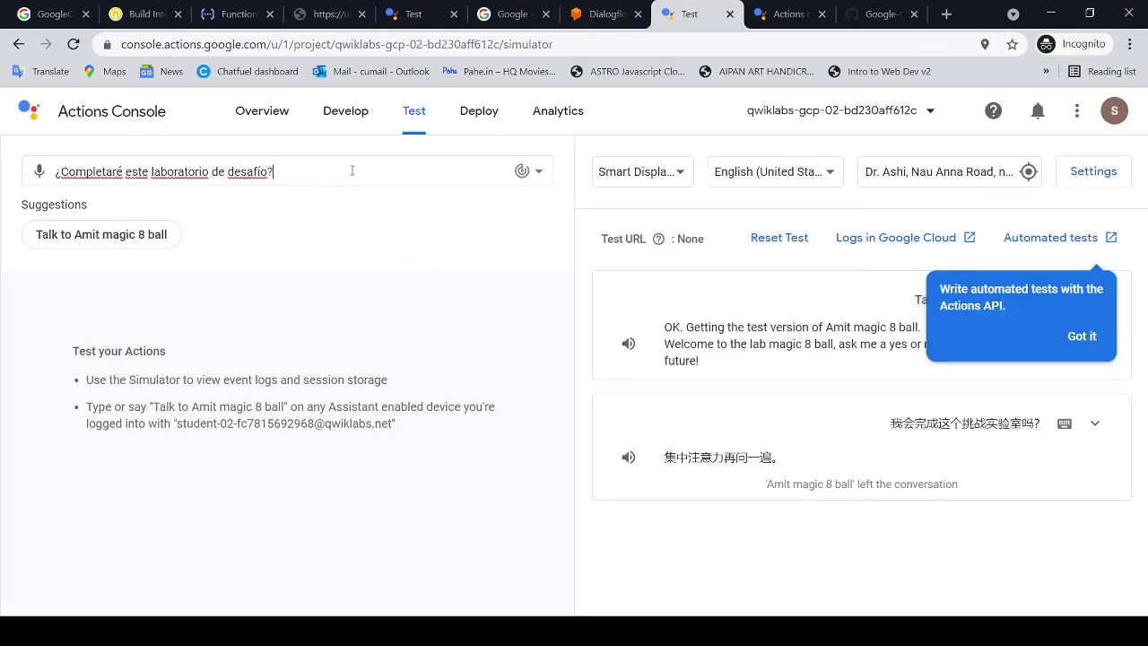
pyautogui.press('Return')
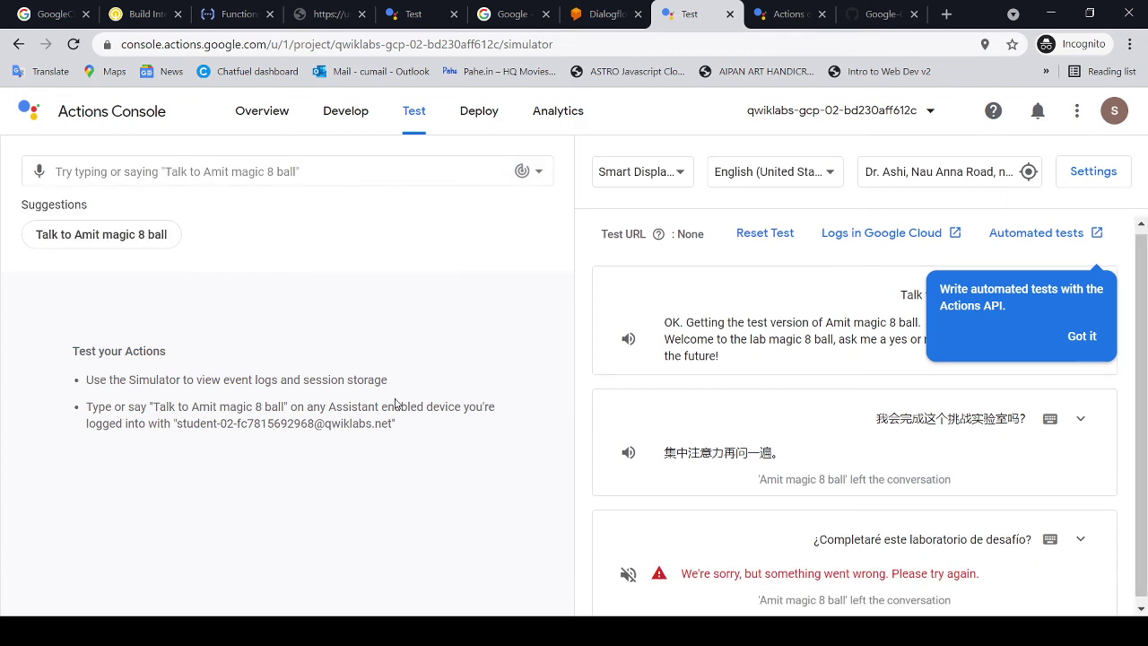
pyautogui.moveTo(680, 575); pyautogui.dragTo(779, 556)
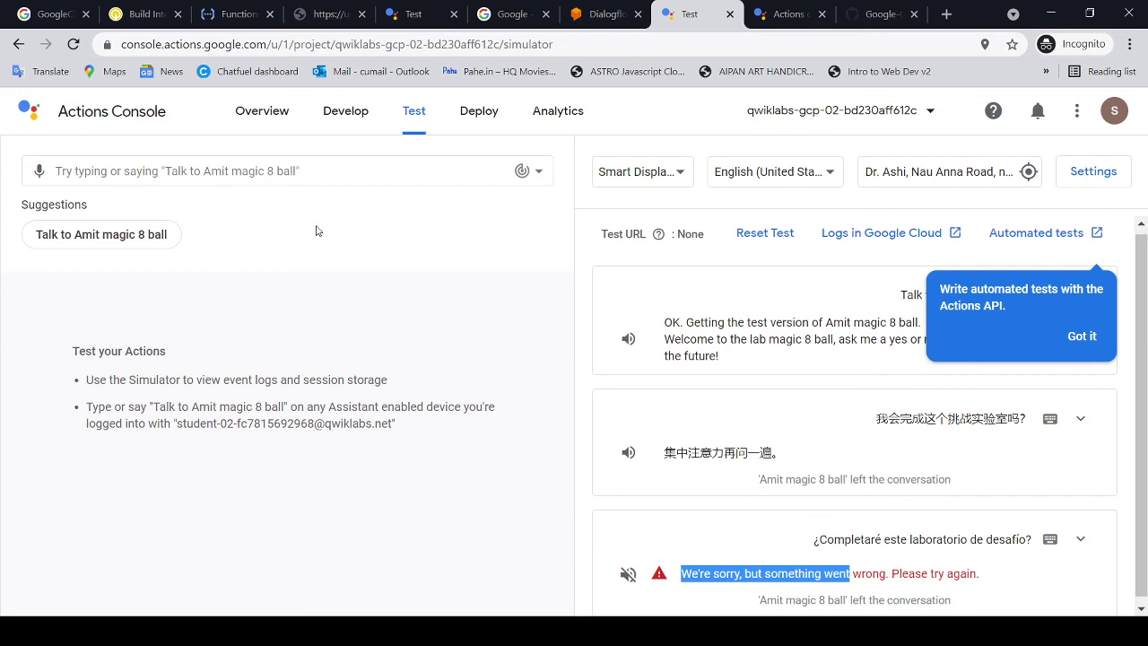
# Copy the Spanish test sentence "¿Completaré este laboratorio de desafío?" from the lab page and send it in a new magic 8 ball simulator conversation
pyautogui.click(142, 13)
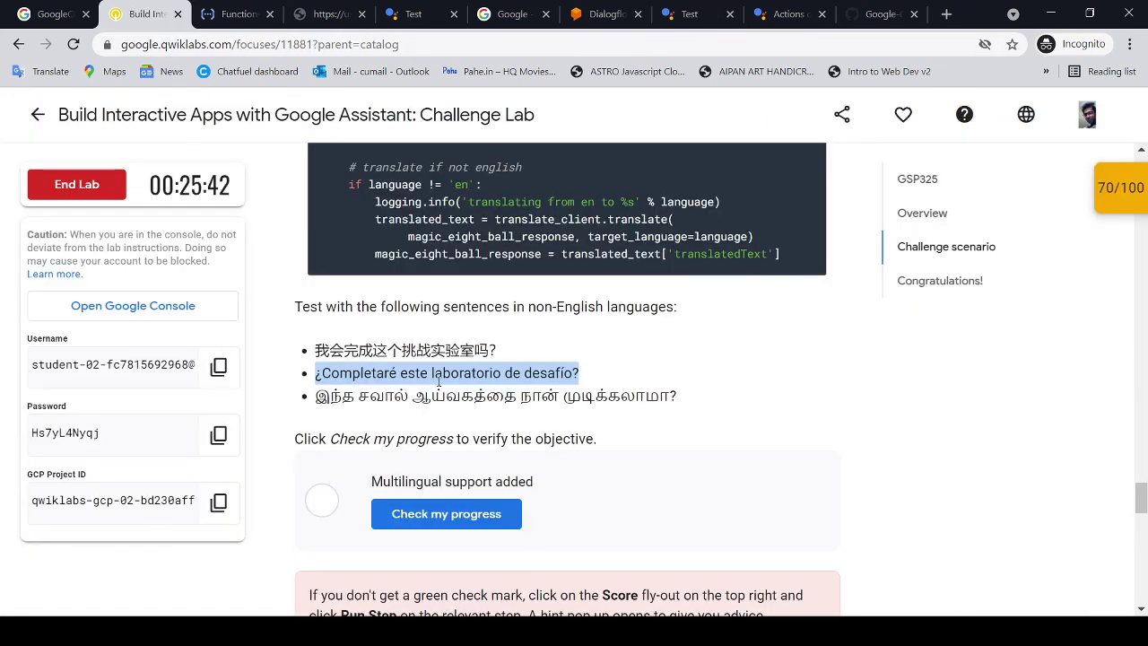
pyautogui.moveTo(315, 373); pyautogui.dragTo(566, 375)
pyautogui.hotkey('ctrl', 'c')
pyautogui.click(684, 25)
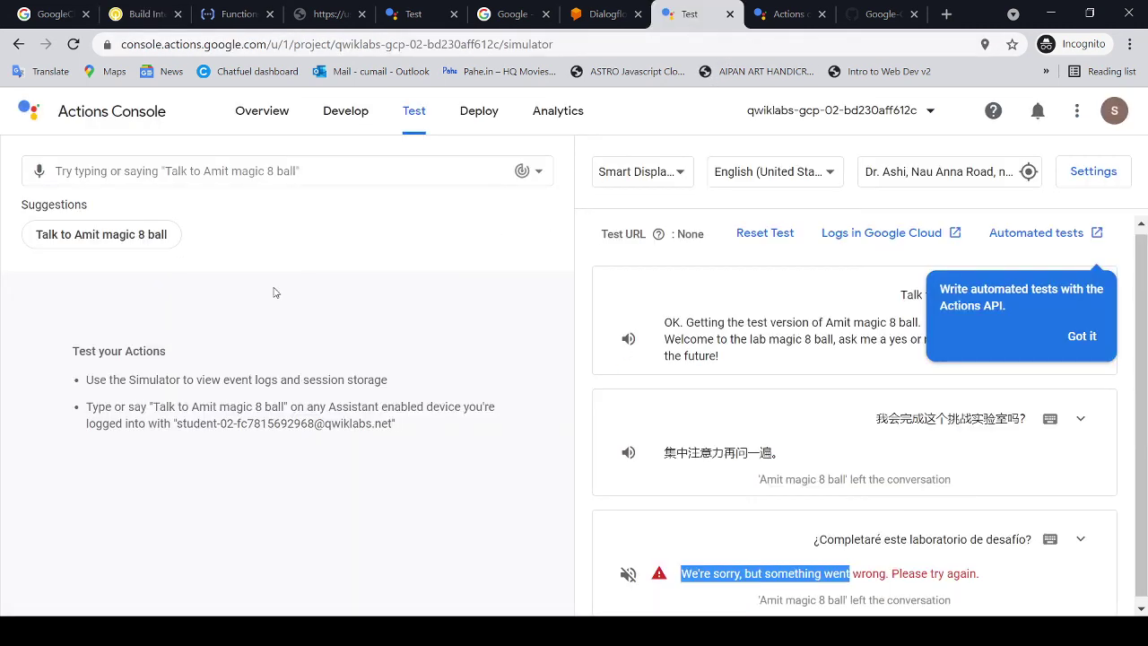
pyautogui.click(140, 244)
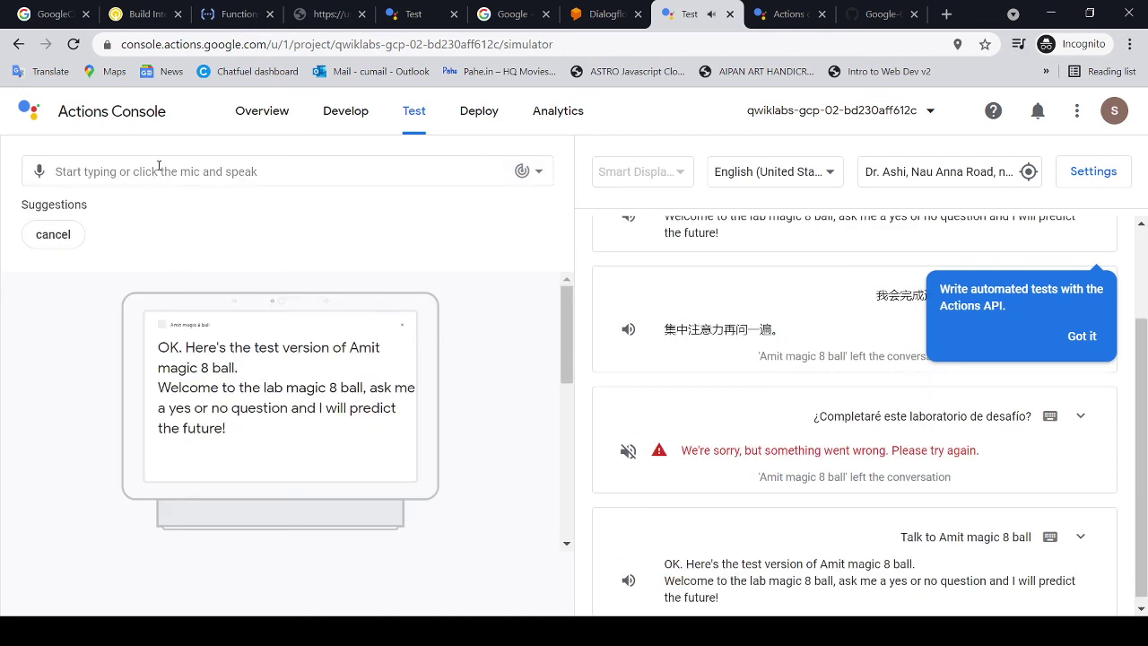
pyautogui.hotkey('ctrl', 'v')
pyautogui.press('Return')
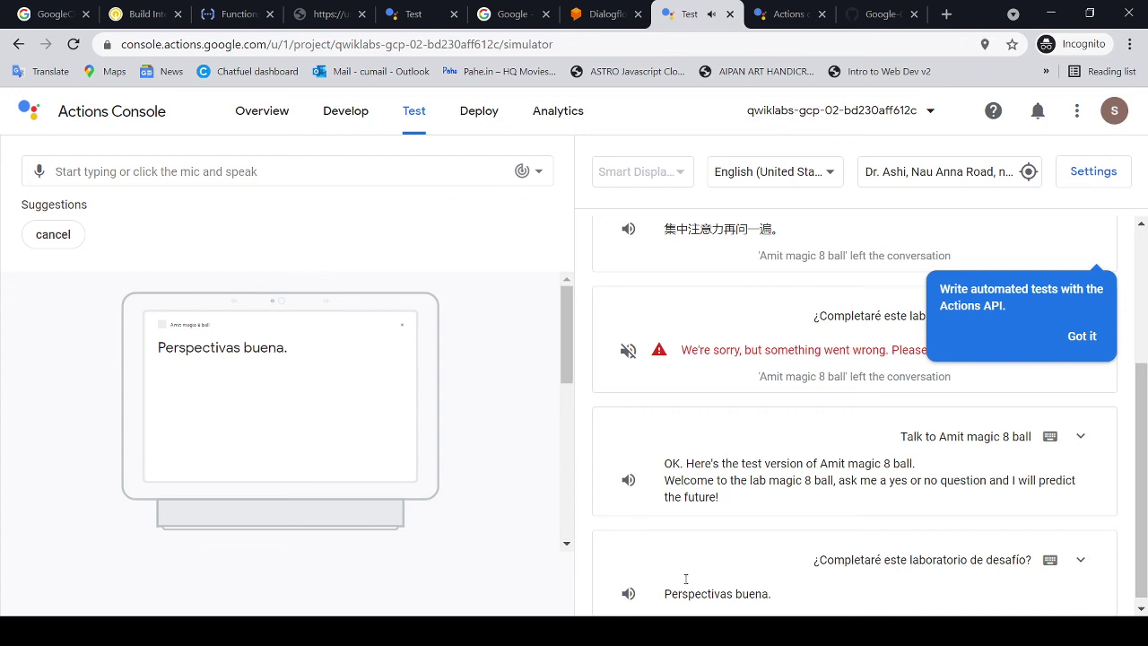
# Copy the Tamil test sentence "இந்த சவால் ஆய்வகத்தை நான் முடிக்கலாமா?" from the lab page and send it in a new magic 8 ball conversation
pyautogui.click(145, 18)
pyautogui.moveTo(324, 410); pyautogui.dragTo(692, 410)
pyautogui.hotkey('ctrl', 'c')
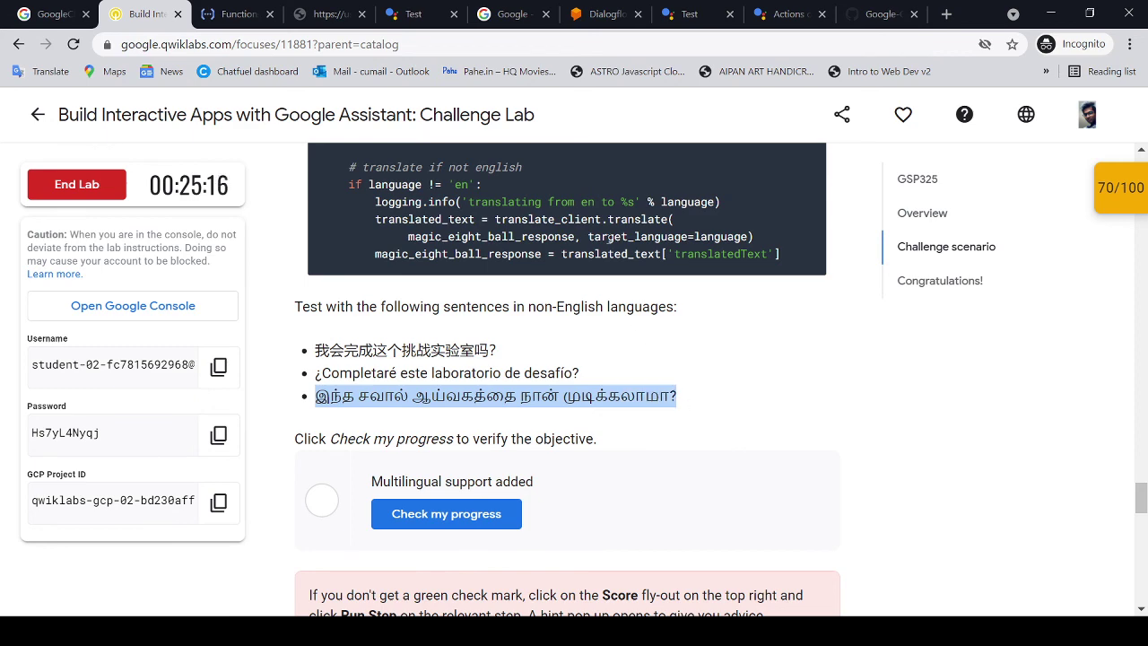
pyautogui.click(679, 18)
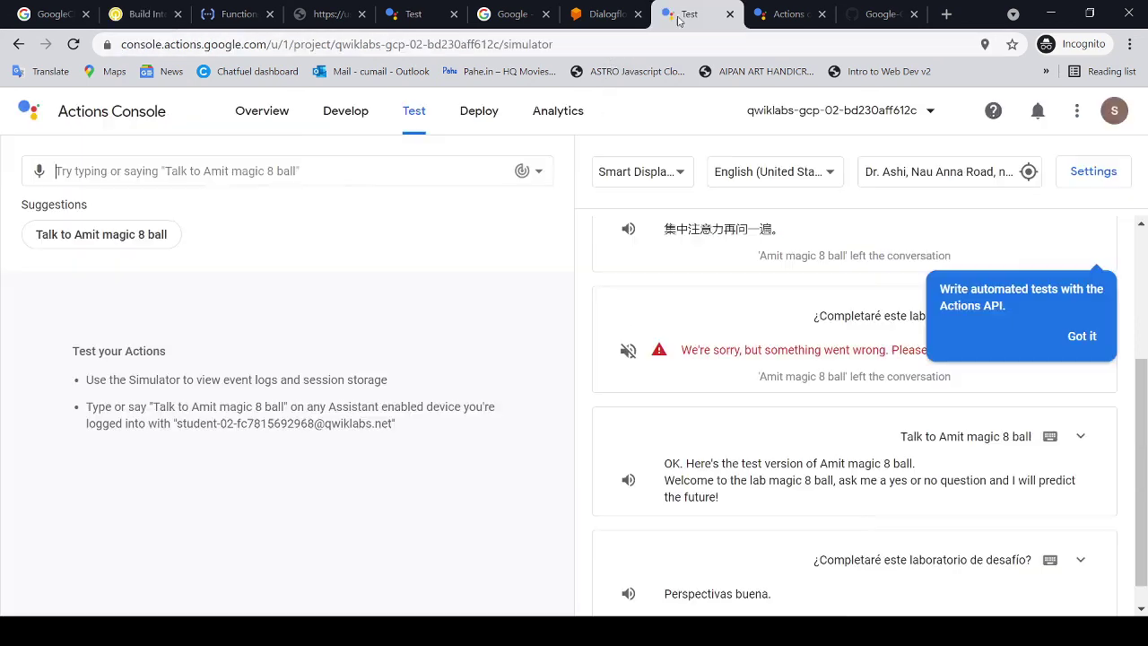
pyautogui.click(136, 231)
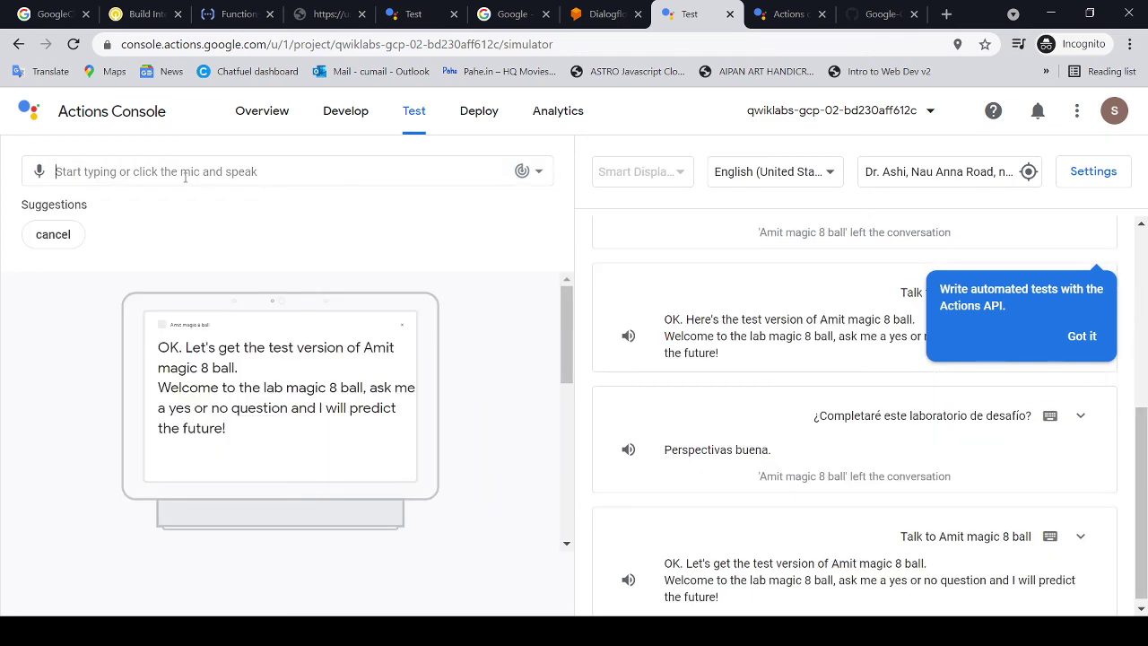
pyautogui.hotkey('ctrl', 'v')
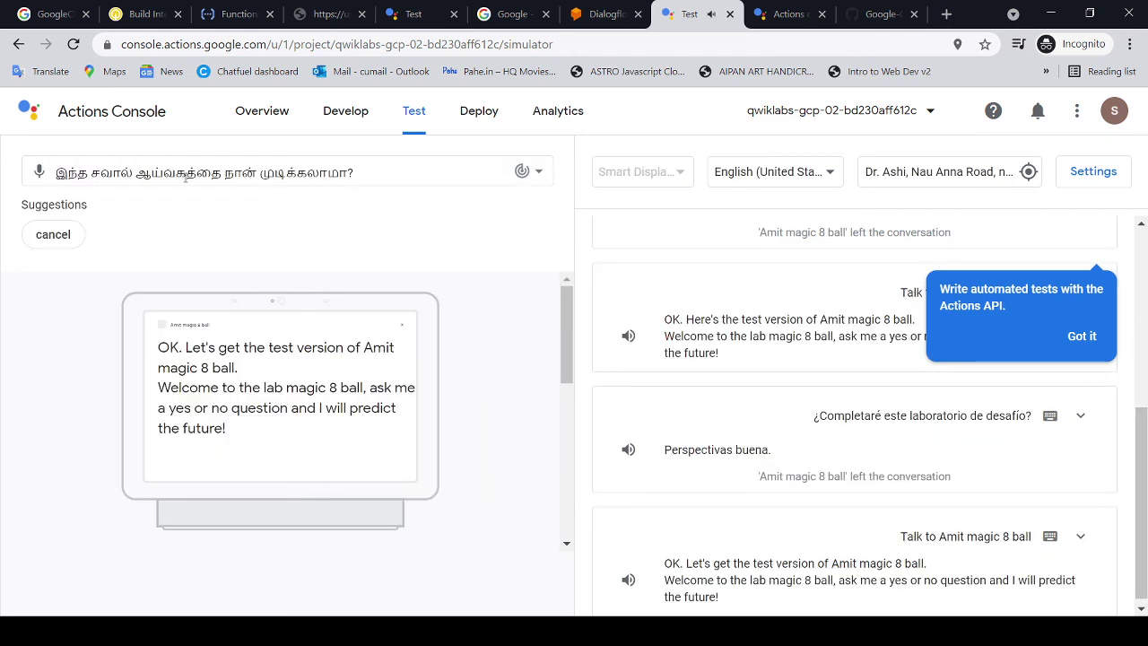
pyautogui.press('Return')
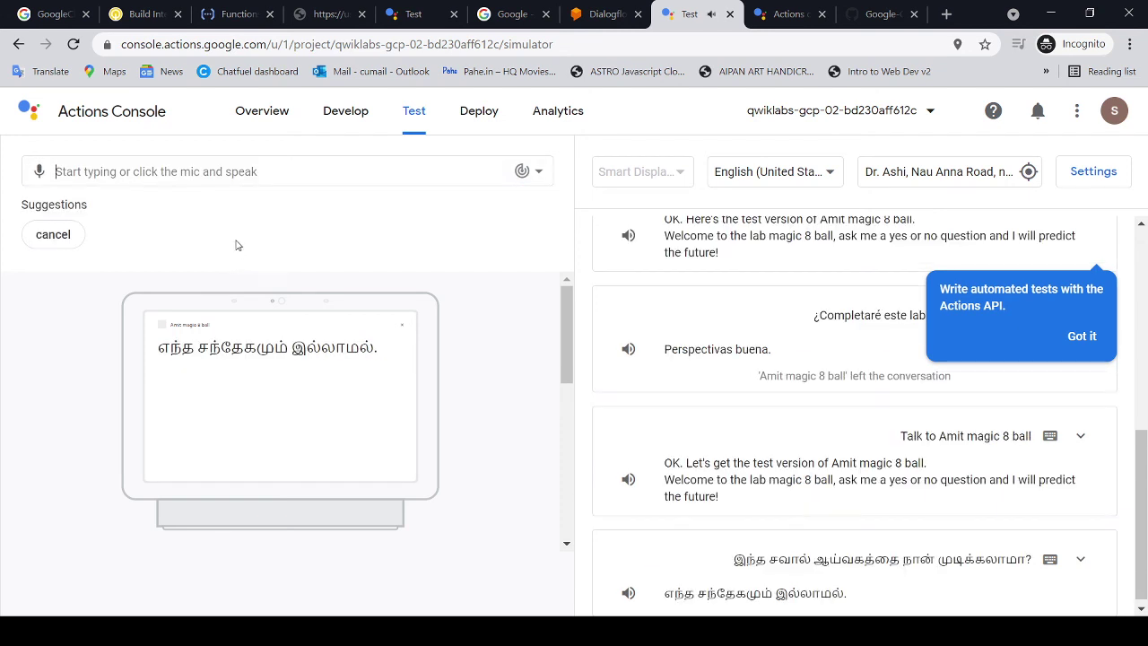
# Check the lab's progress for the "Multilingual support added" objective and view the checkpoint scores
pyautogui.click(144, 13)
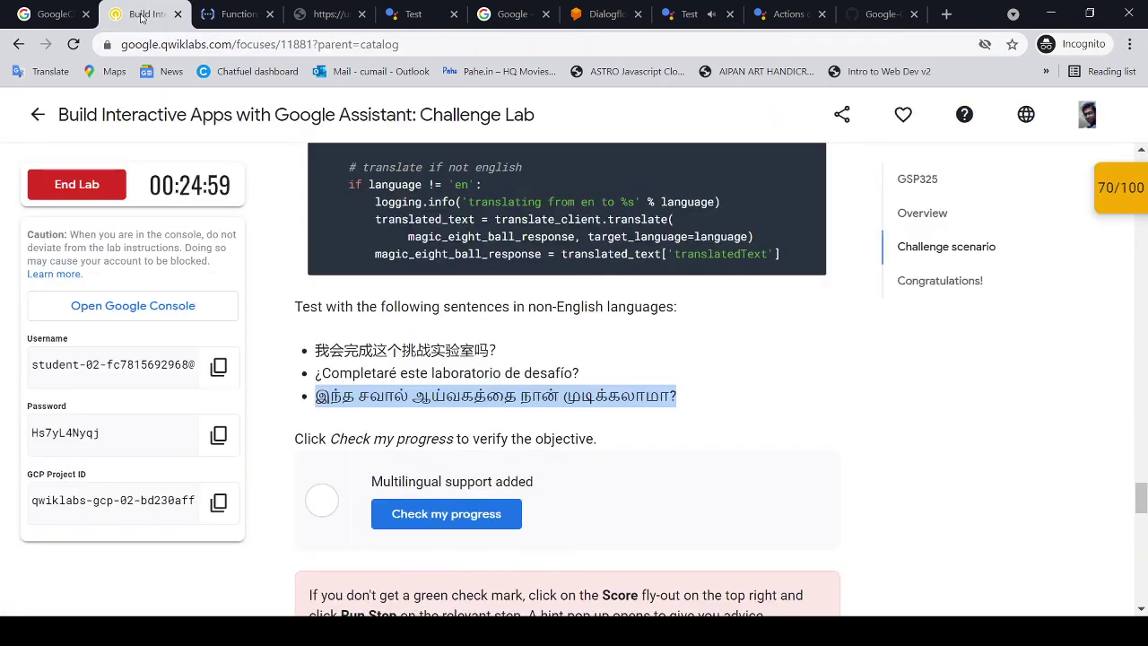
pyautogui.click(468, 520)
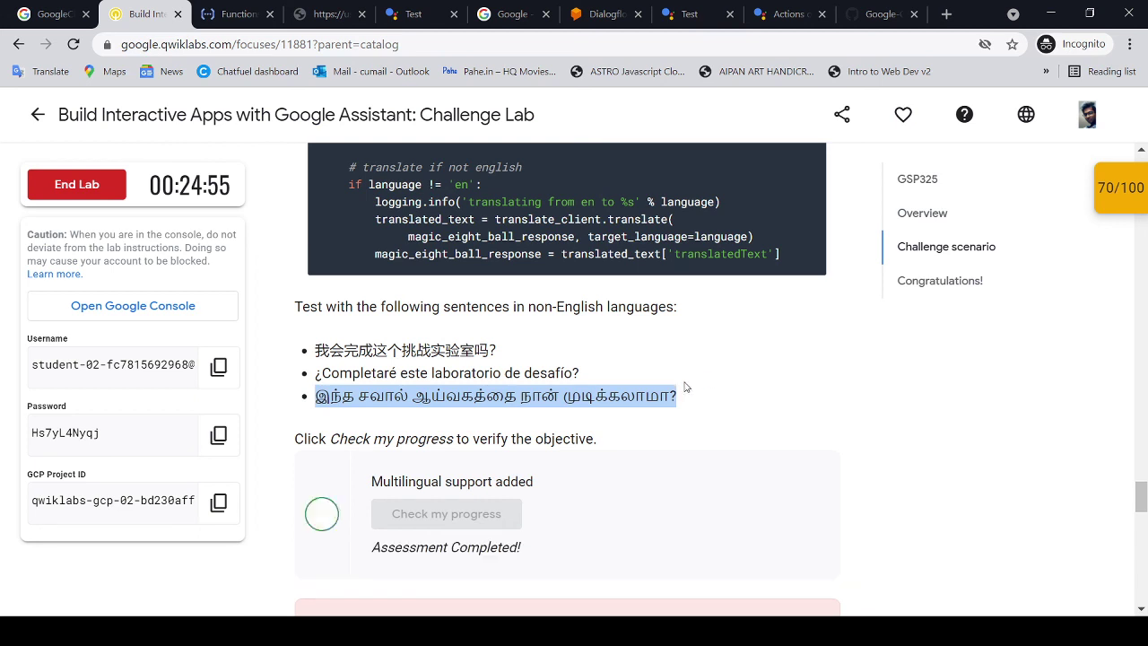
pyautogui.click(1136, 201)
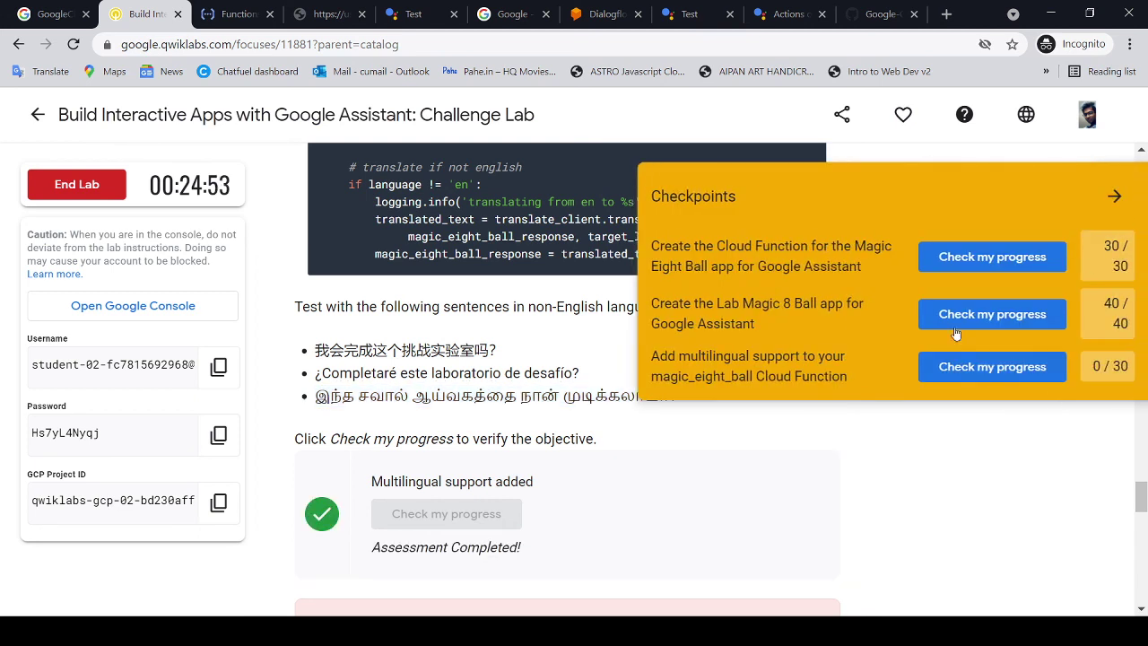
pyautogui.click(1115, 195)
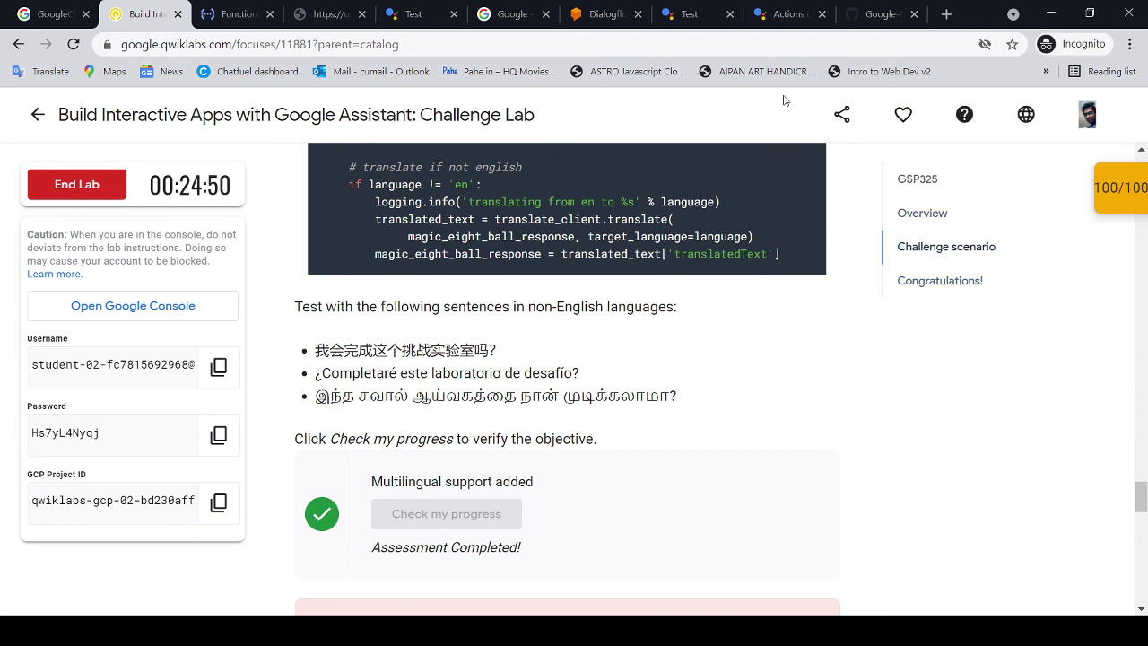
# Close the browser tabs between the lab page and the GitHub guide, including Cloud Functions, Dialogflow, the simulators and Actions Console
pyautogui.click(269, 13)
pyautogui.click(271, 14)
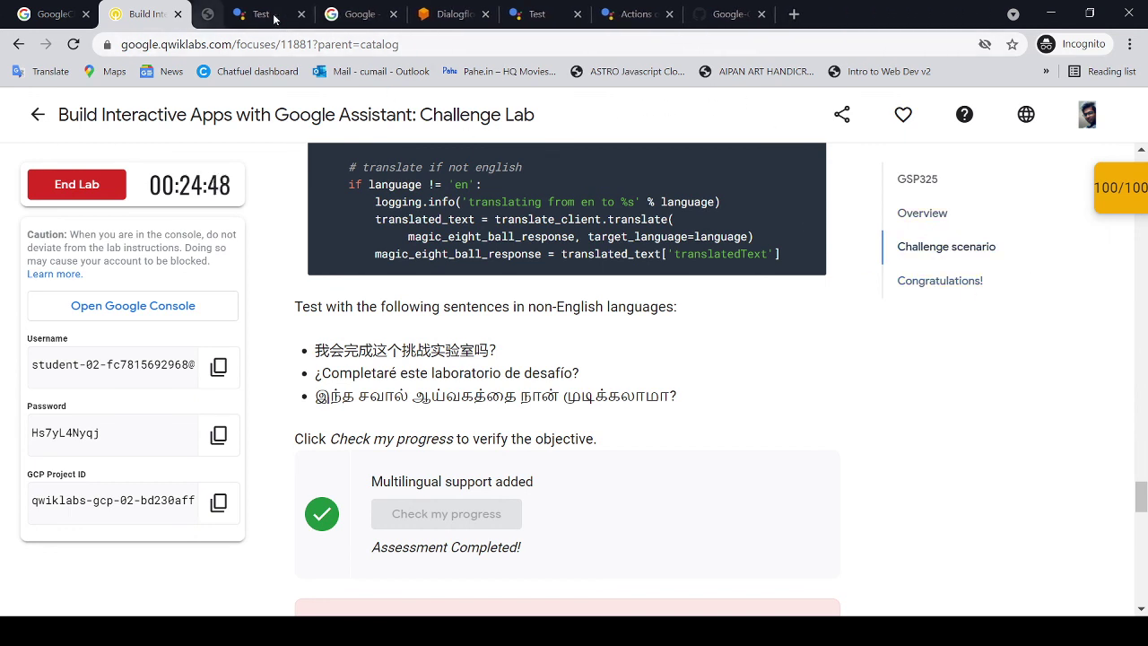
pyautogui.click(270, 14)
pyautogui.click(271, 15)
pyautogui.click(270, 14)
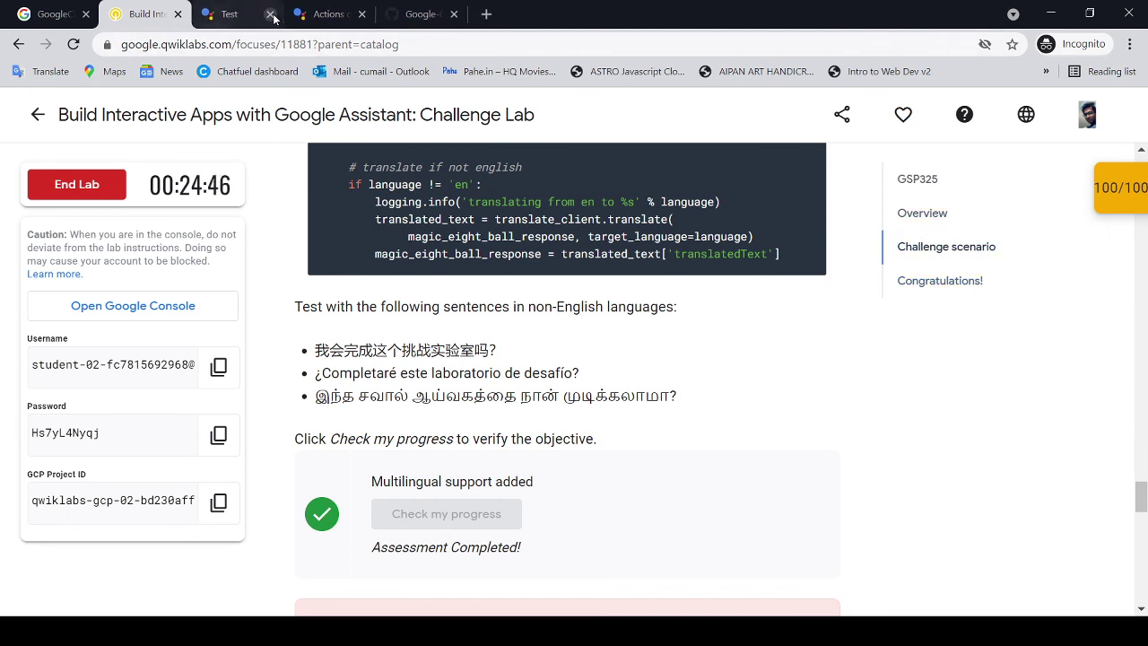
pyautogui.click(271, 14)
pyautogui.click(271, 15)
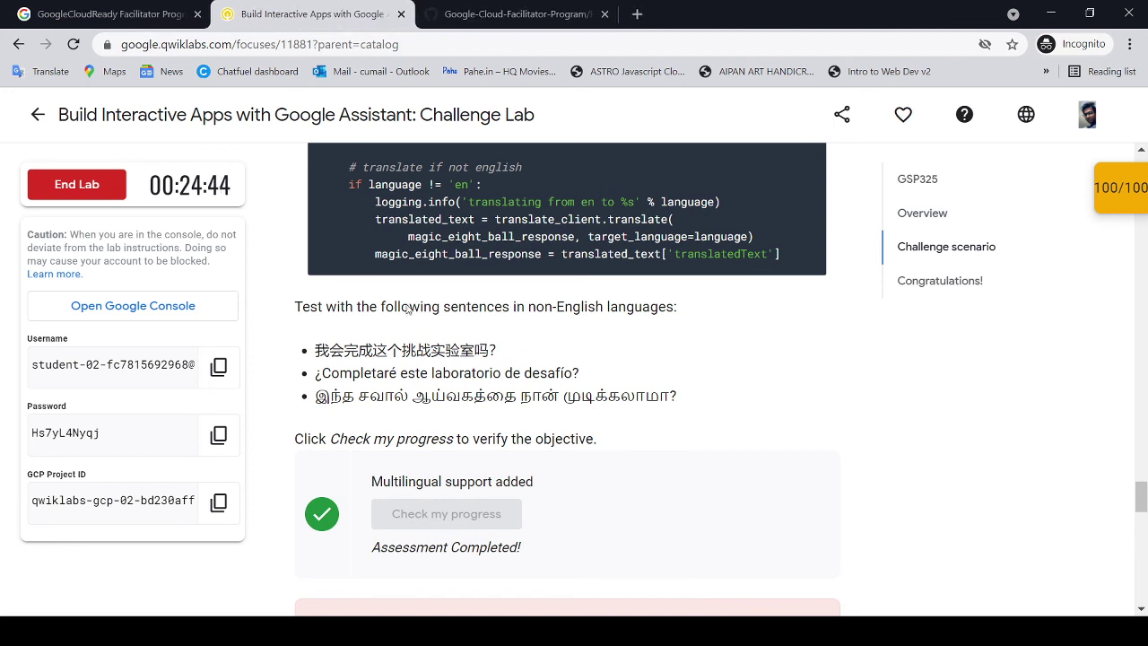
# Recheck the checkpoint scores on the lab page and end the challenge lab
pyautogui.click(1116, 195)
pyautogui.click(1112, 196)
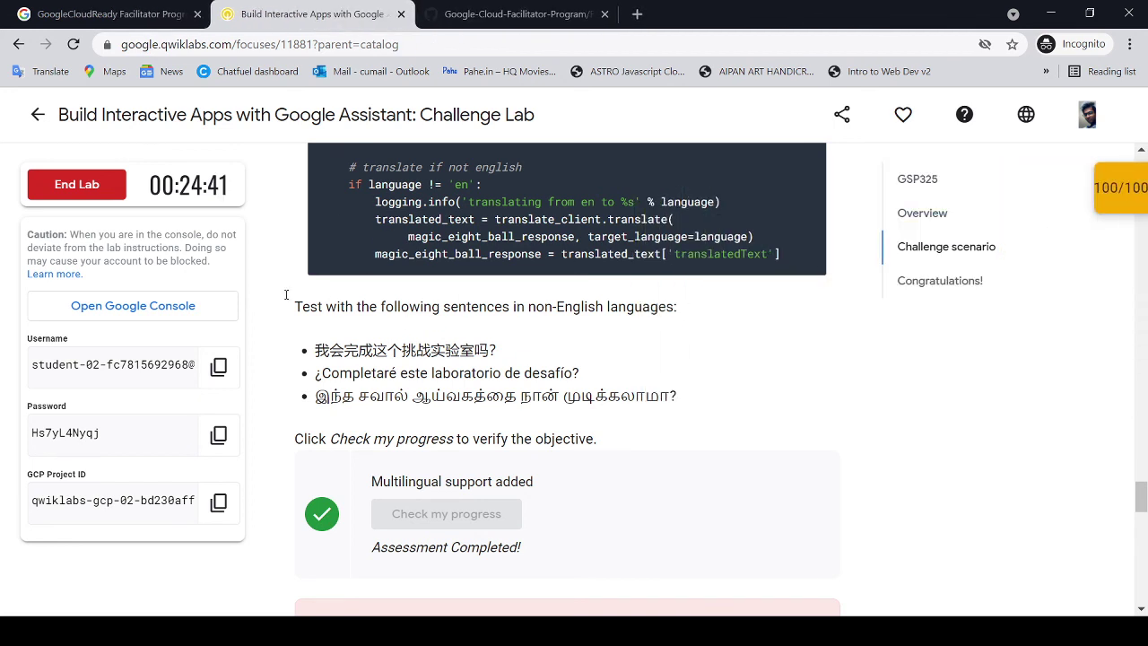
pyautogui.click(79, 186)
pyautogui.click(659, 184)
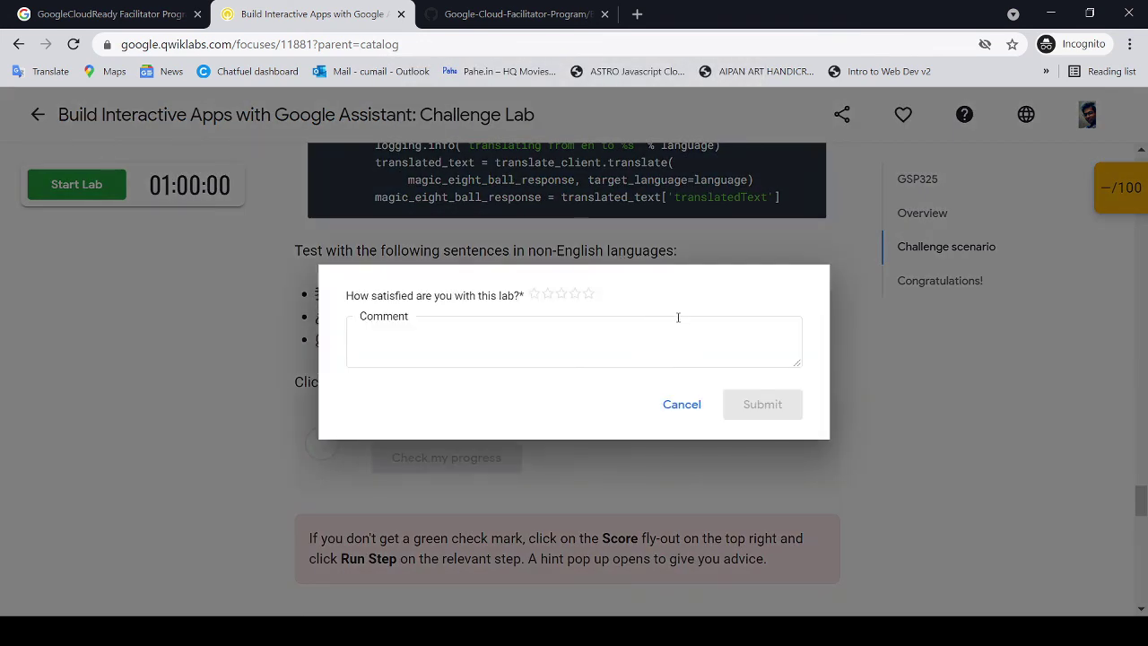
# Submit a five-star rating for the lab and return to the quest page to review the completion marks of its labs
pyautogui.click(590, 294)
pyautogui.click(769, 405)
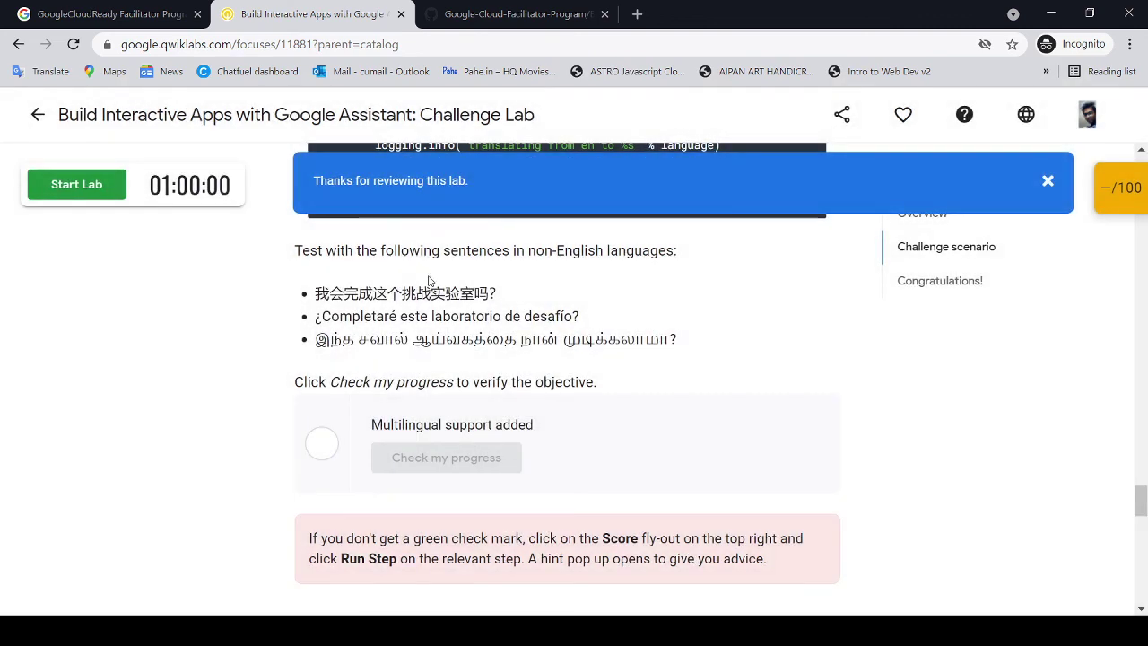
pyautogui.click(38, 114)
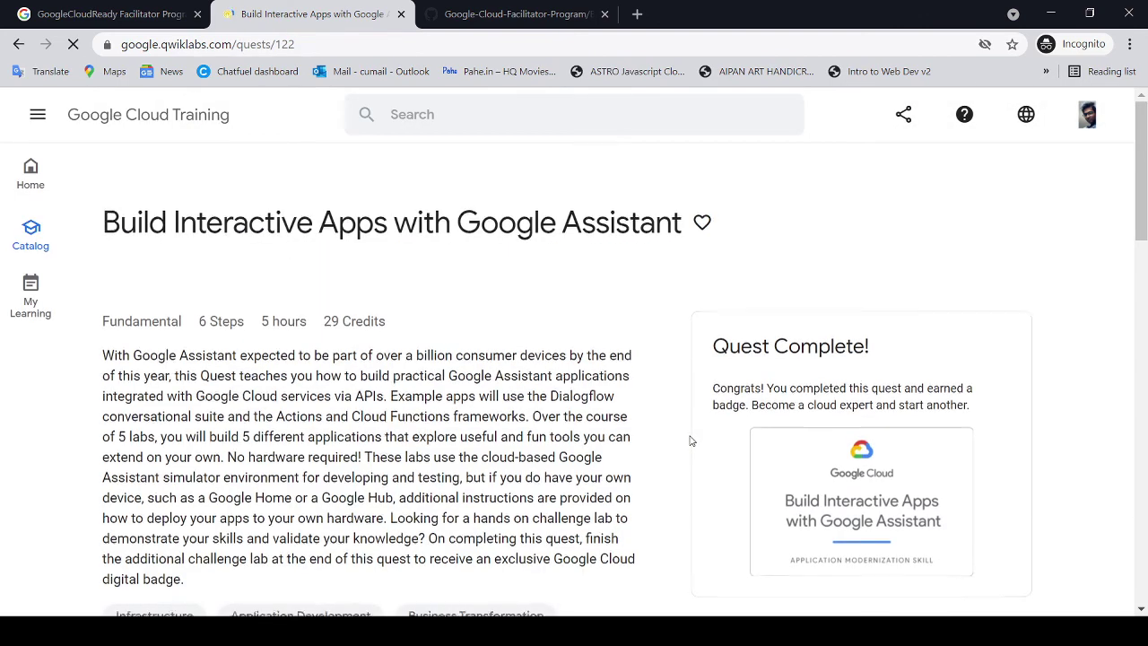
pyautogui.scroll(-10, 689, 441)
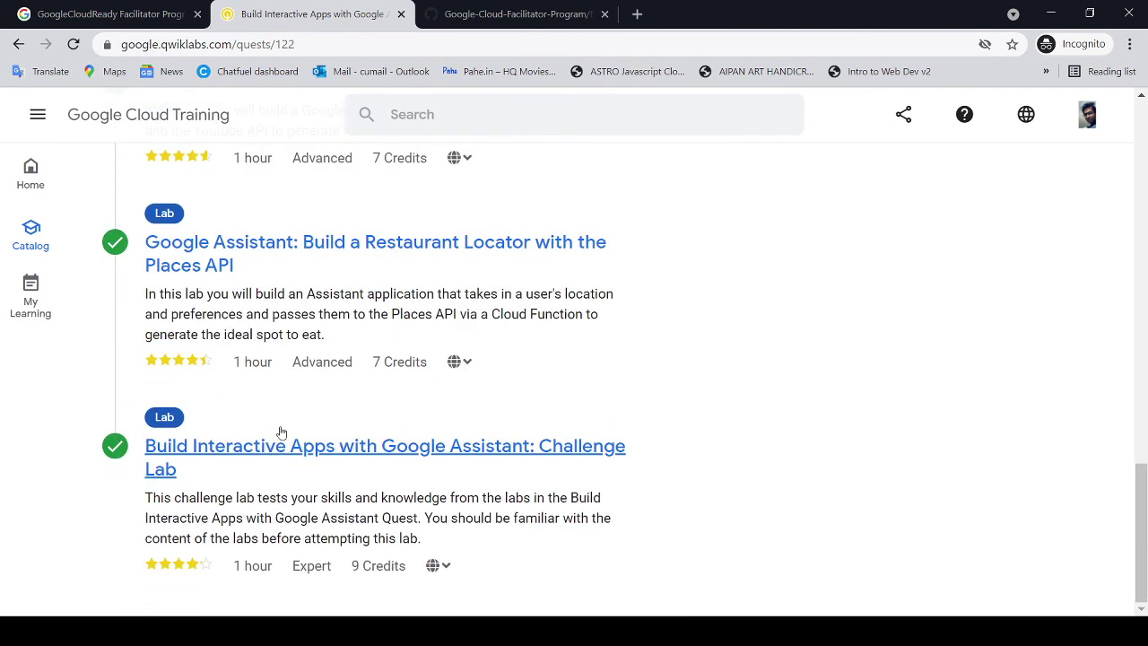